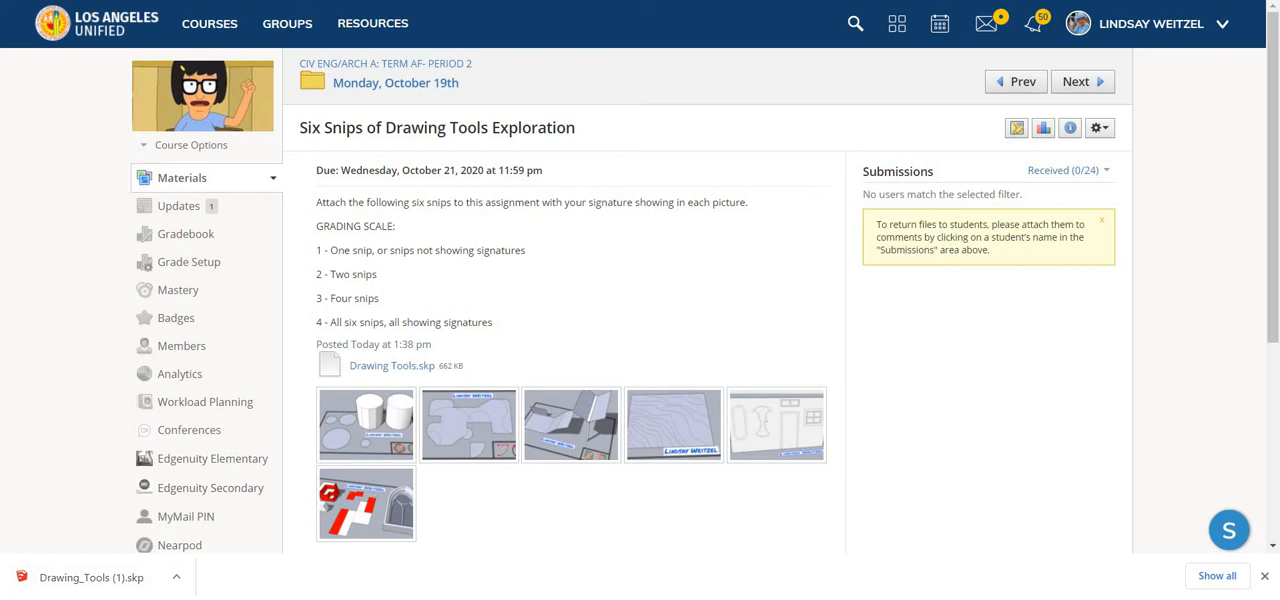
- Switch to the SketchUp web app and open the Drawing_Tools file from the computer's Downloads folder
{"action": "key", "text": "ctrl+Tab"}
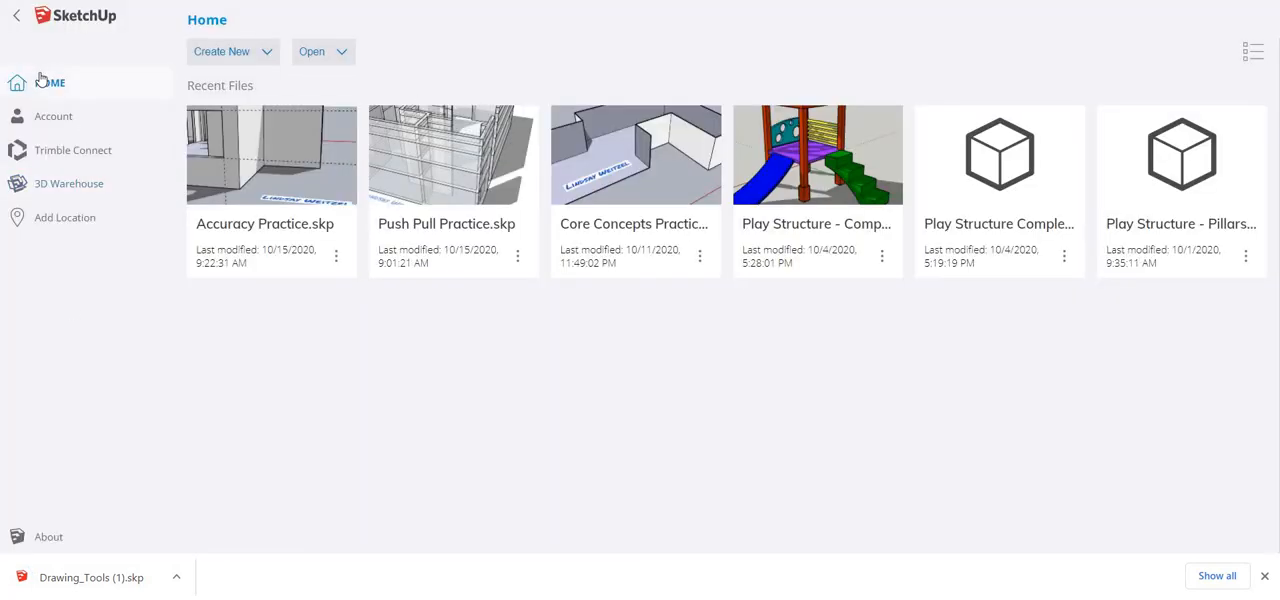
{"action": "left_click", "coordinate": [335, 58]}
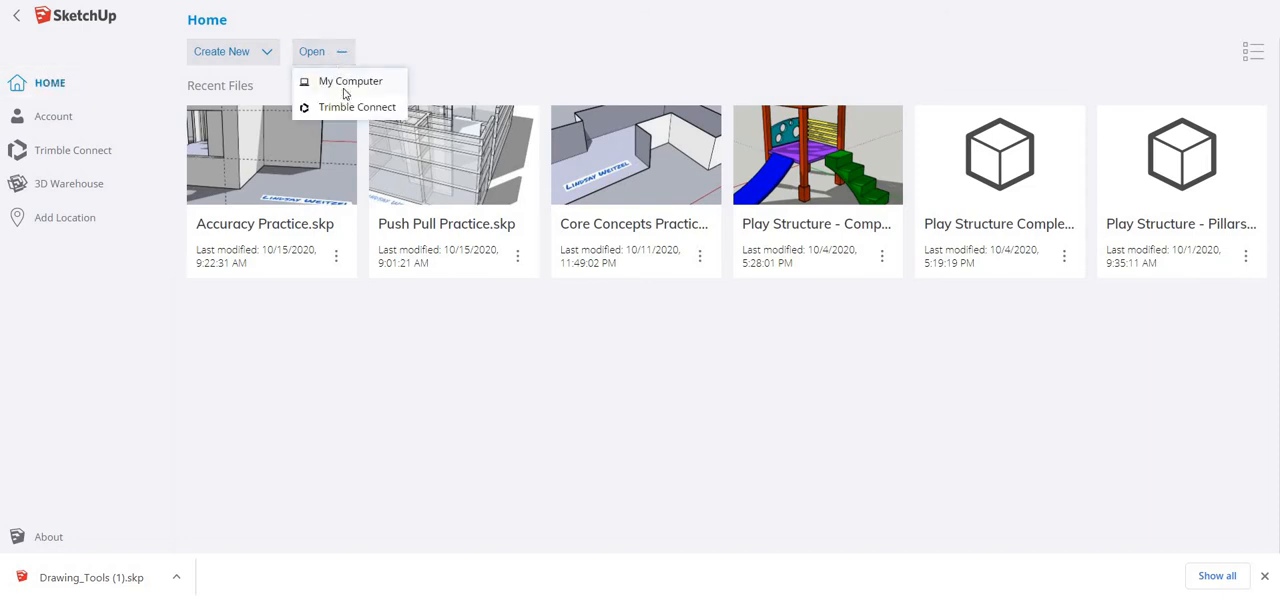
{"action": "left_click", "coordinate": [344, 92]}
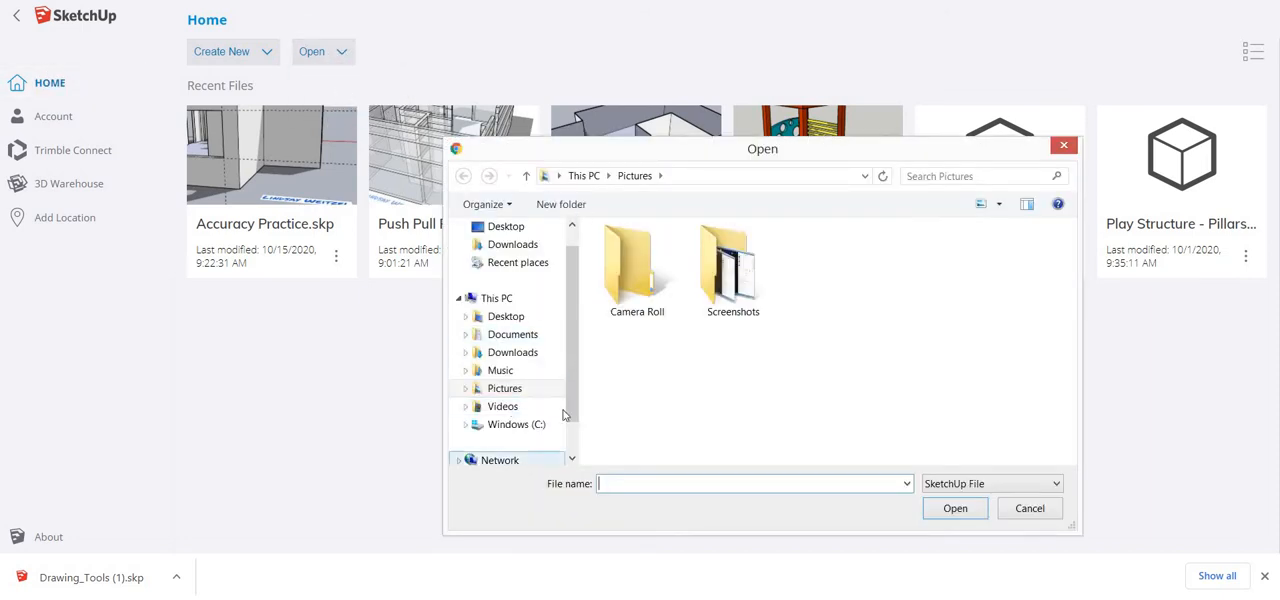
{"action": "left_click", "coordinate": [526, 356]}
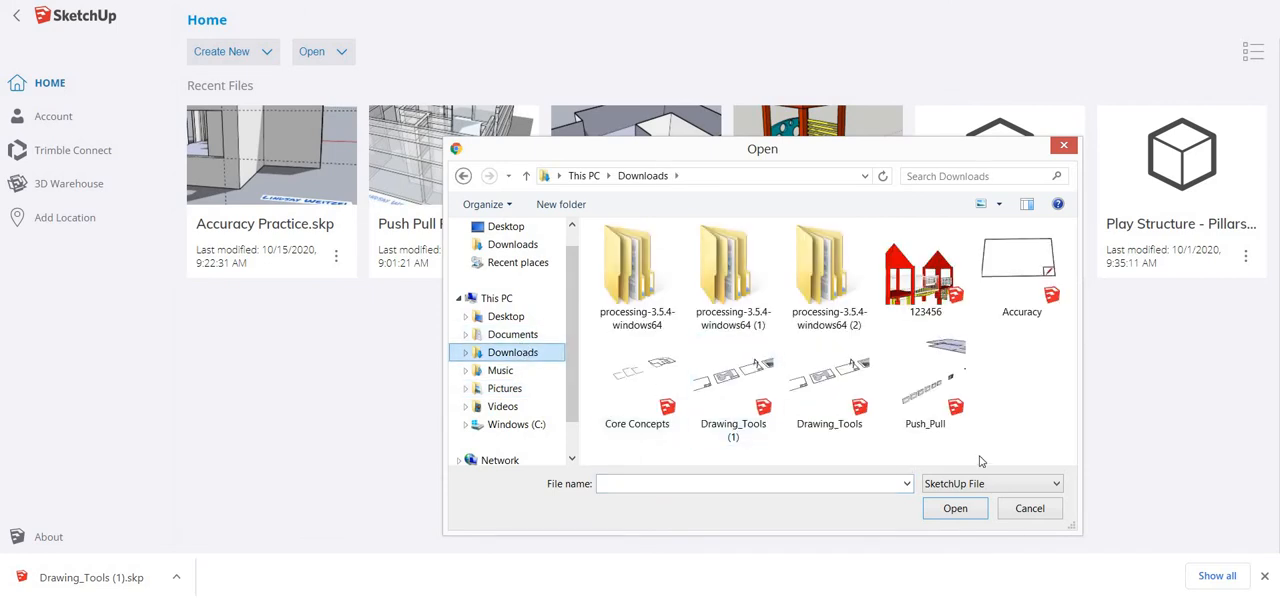
{"action": "left_click", "coordinate": [822, 386]}
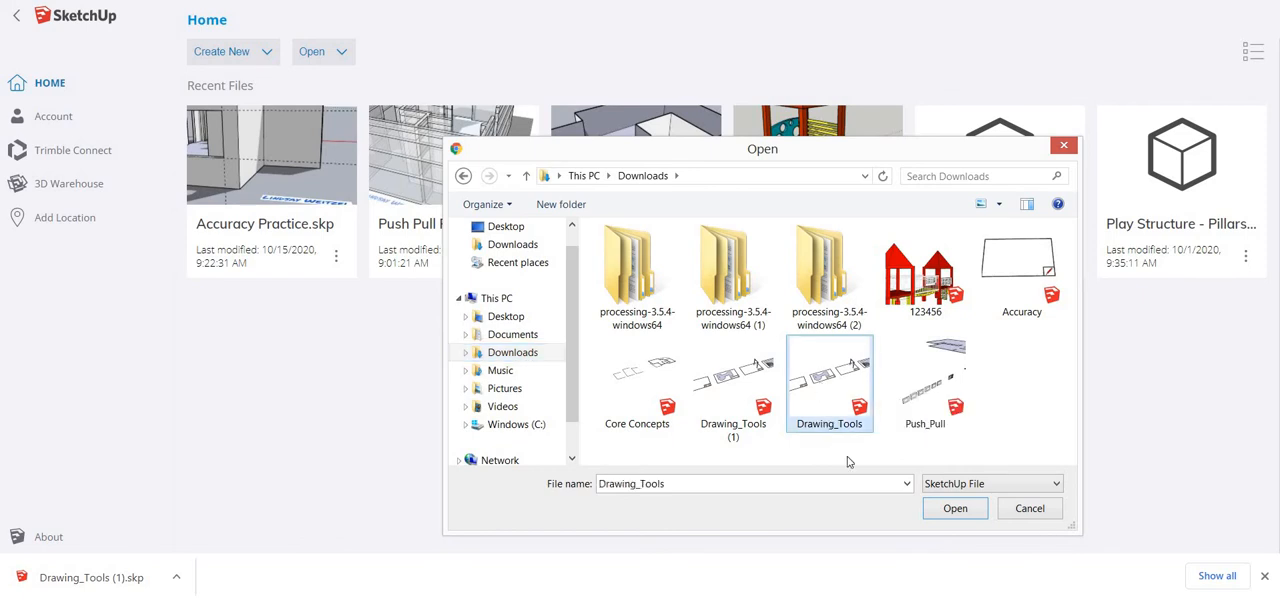
{"action": "left_click", "coordinate": [955, 510]}
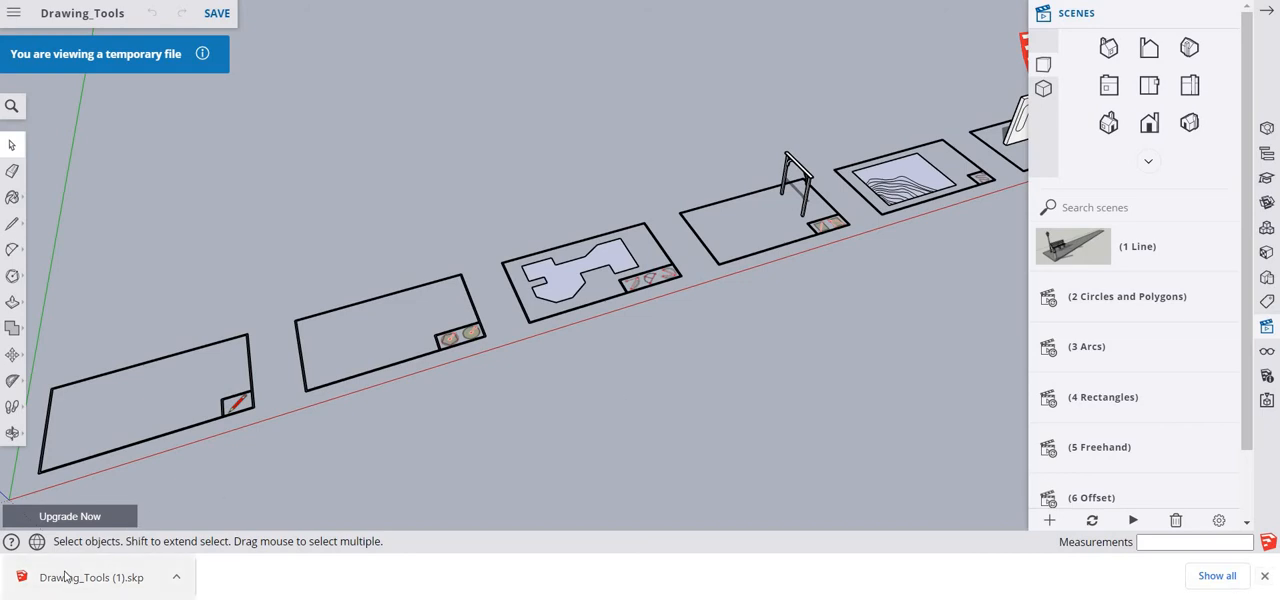
- Dismiss the browser's download bar, then hide the Scenes panel and show it again
{"action": "left_click", "coordinate": [1265, 578]}
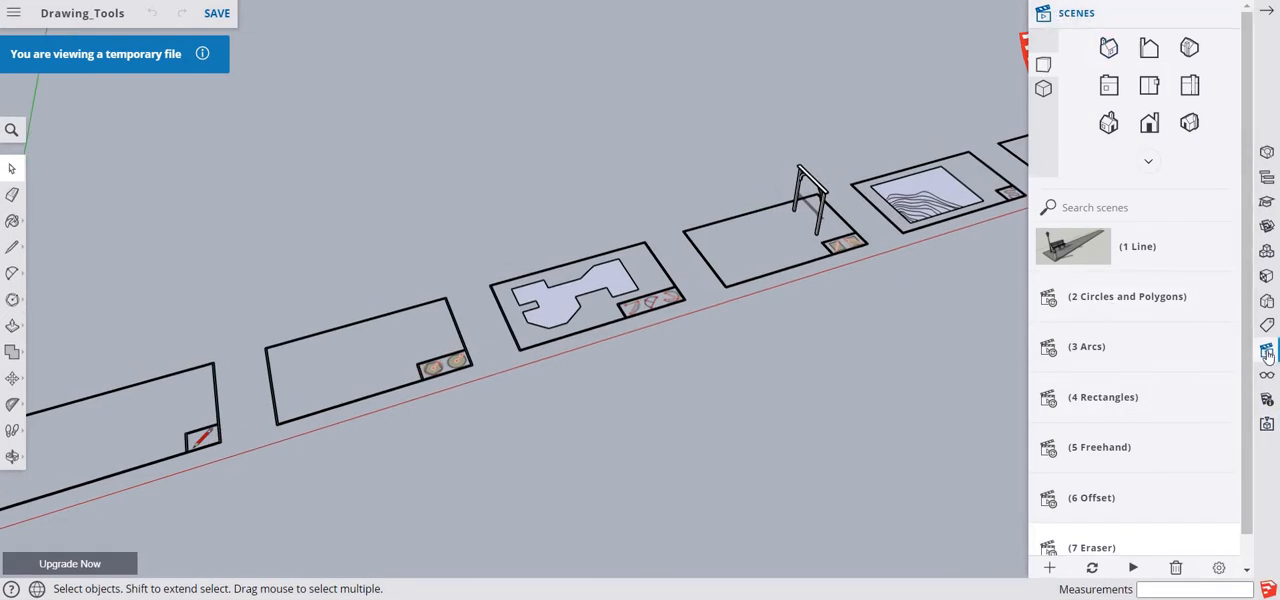
{"action": "left_click", "coordinate": [1223, 15]}
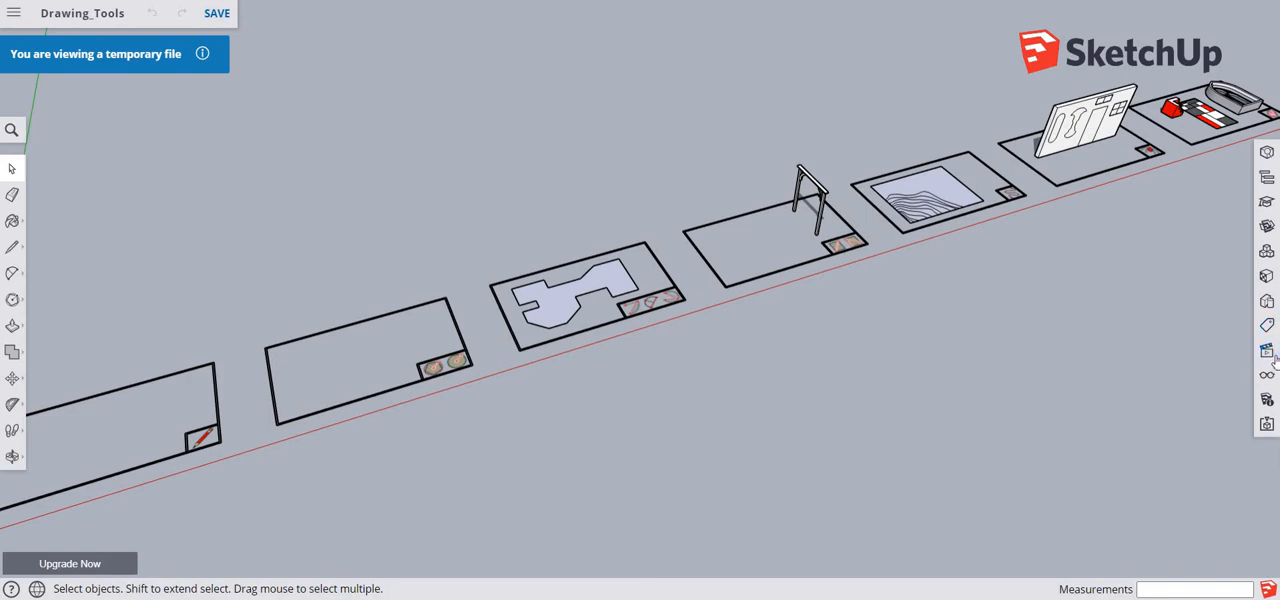
{"action": "left_click", "coordinate": [1267, 353]}
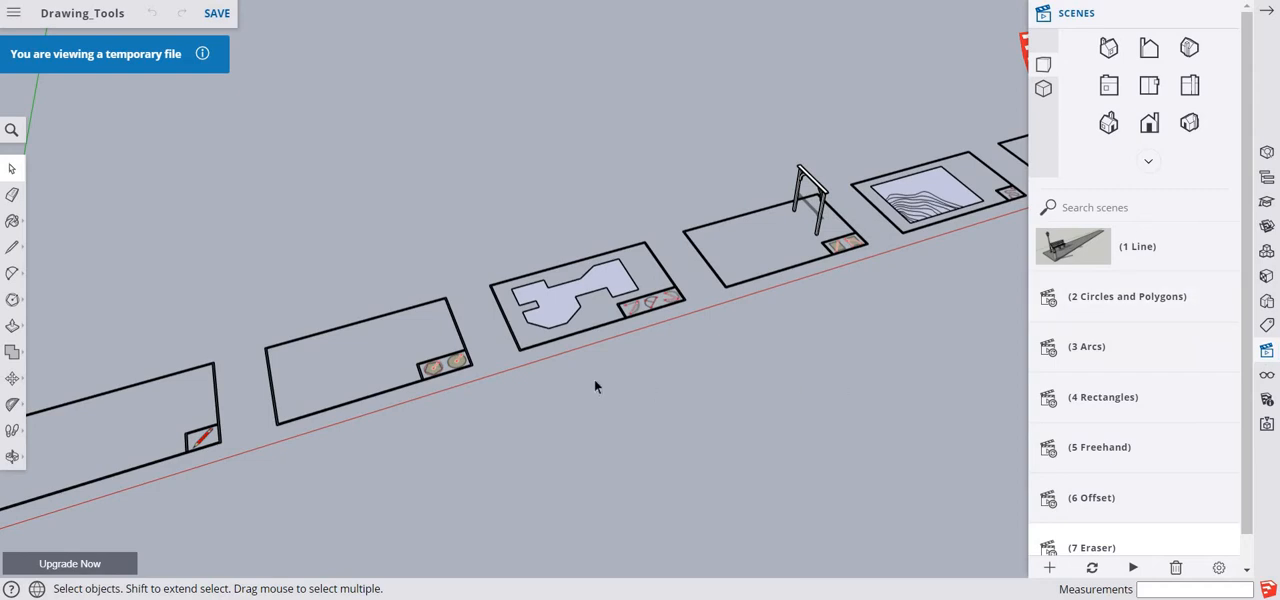
- Save a copy of the model as "Drawing Tools Practice" in the SketchUp project folder
{"action": "left_click", "coordinate": [14, 13]}
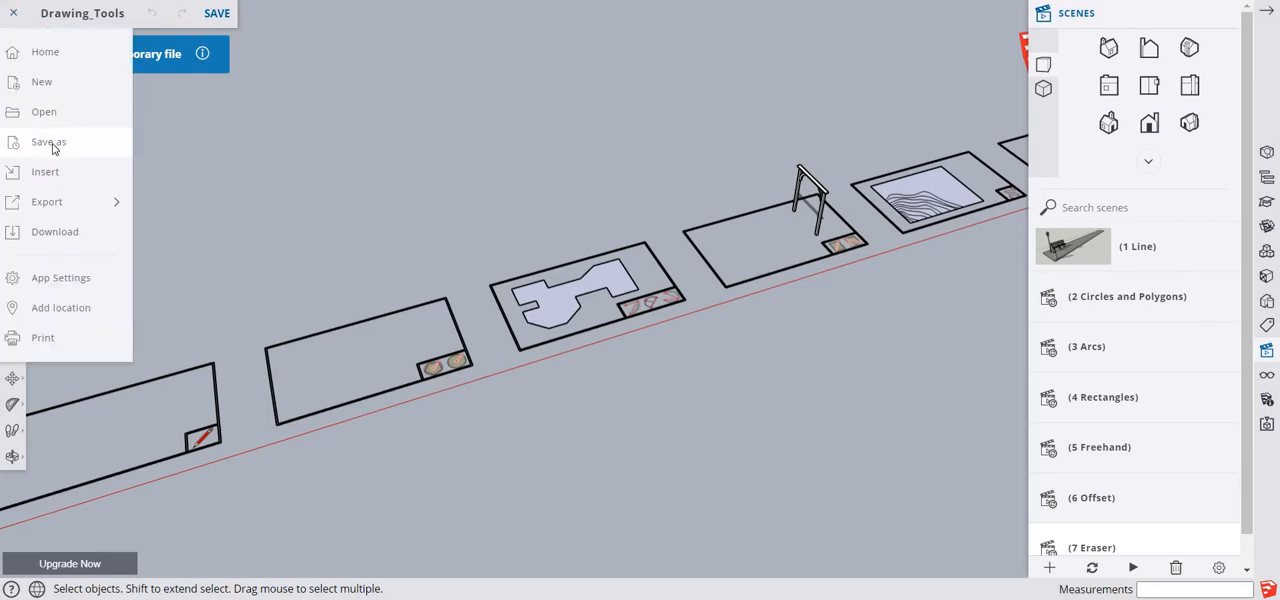
{"action": "left_click", "coordinate": [50, 144]}
{"action": "left_click", "coordinate": [131, 209]}
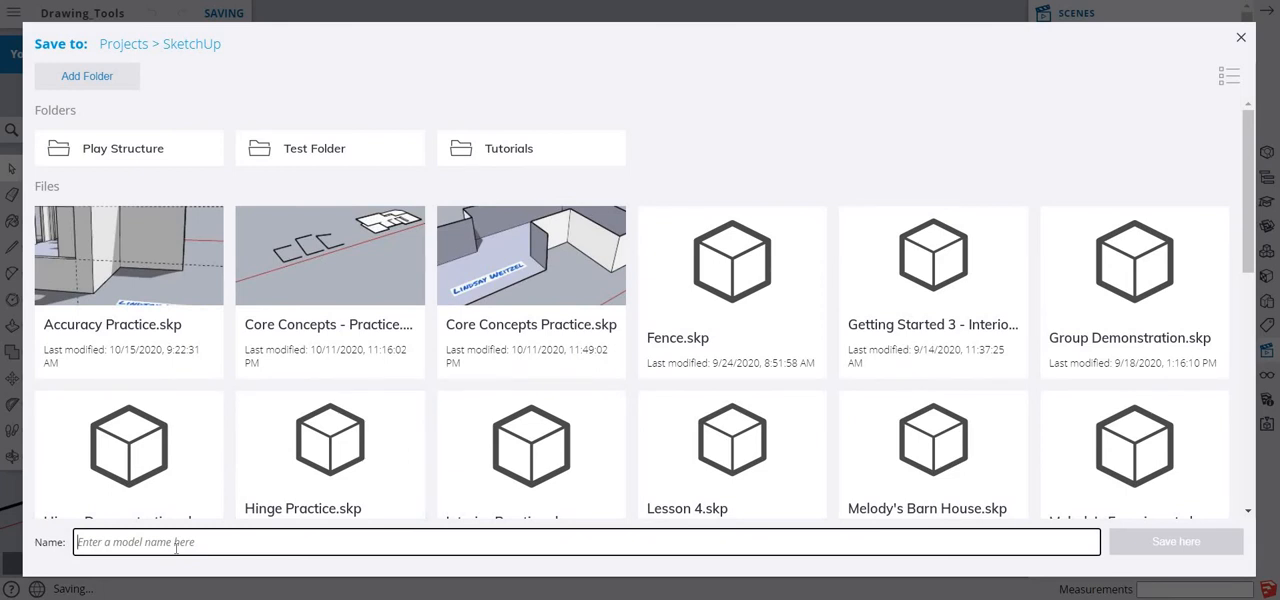
{"action": "type", "text": "Dra"}
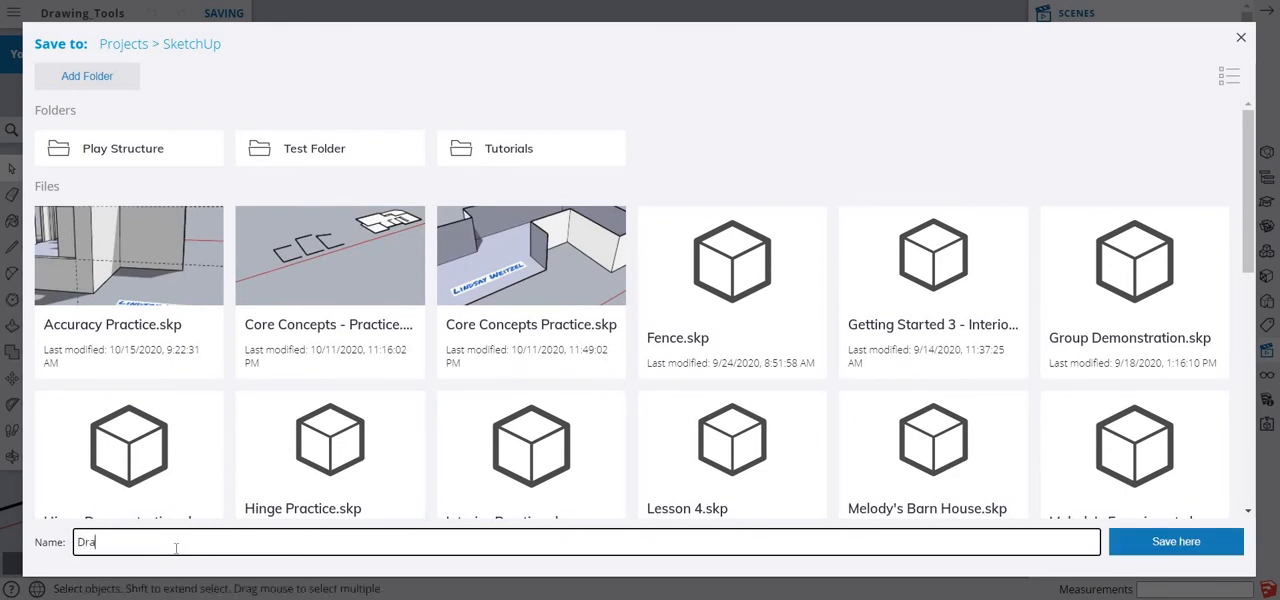
{"action": "type", "text": "wing Tools Practice"}
{"action": "left_click", "coordinate": [1214, 545]}
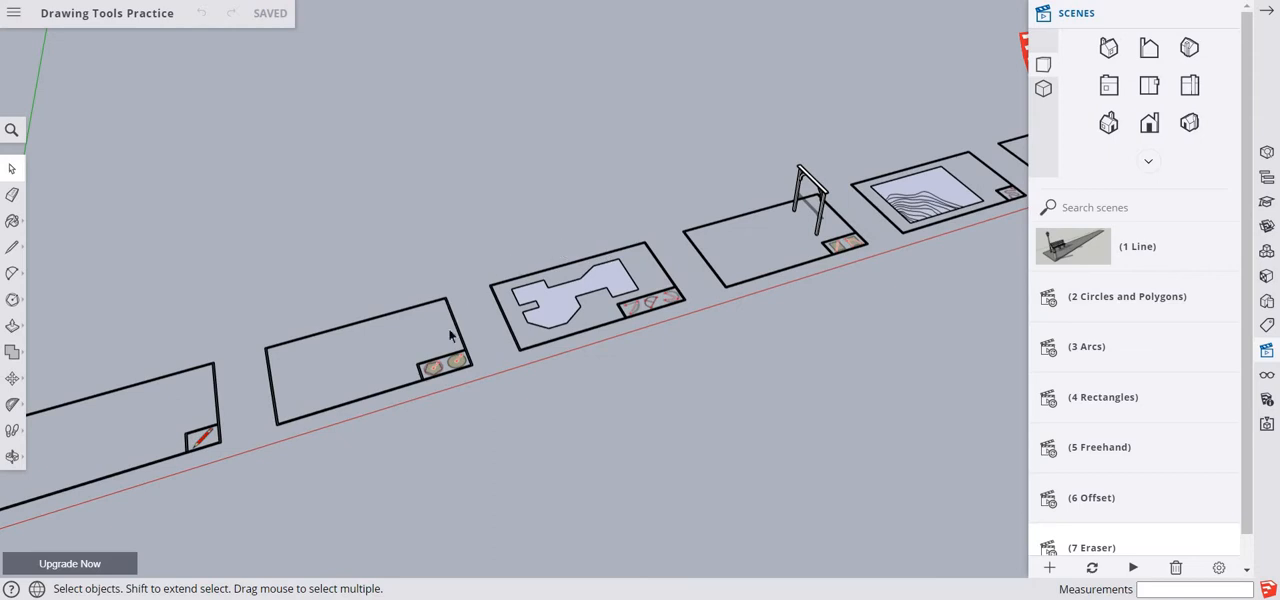
- Go to the "(2 Circles and Polygons)" scene and draw a hexagon with a 1' inscribed radius near the frame's upper-left corner
{"action": "left_click", "coordinate": [1049, 300]}
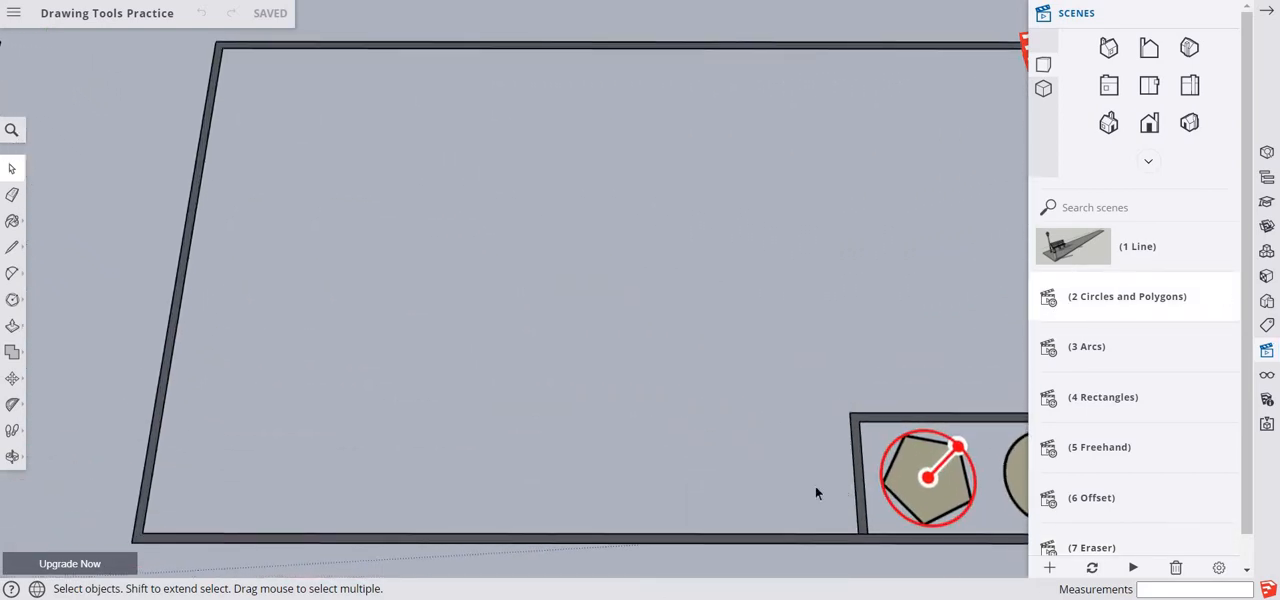
{"action": "left_click", "coordinate": [12, 302]}
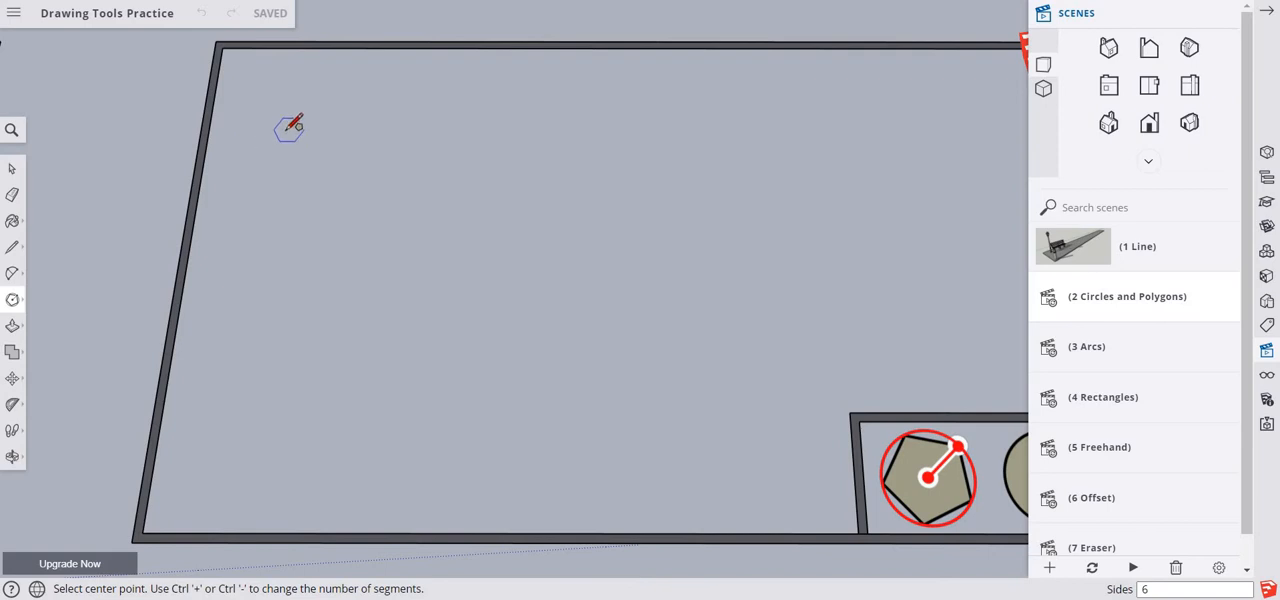
{"action": "left_click", "coordinate": [286, 129]}
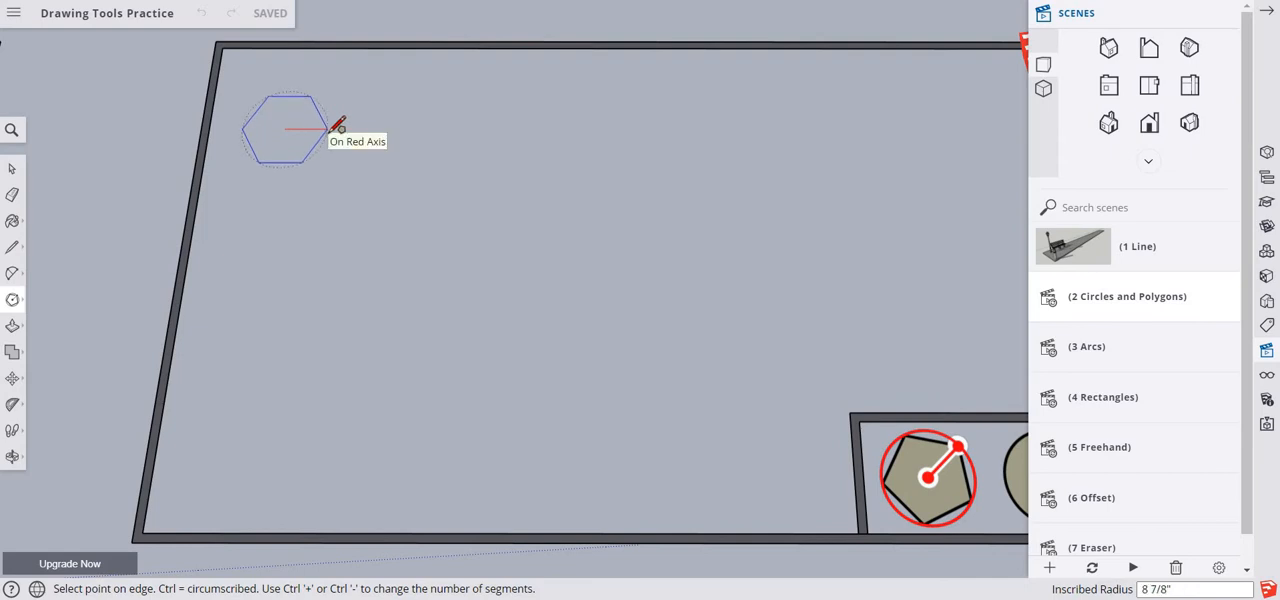
{"action": "key", "text": "ctrl"}
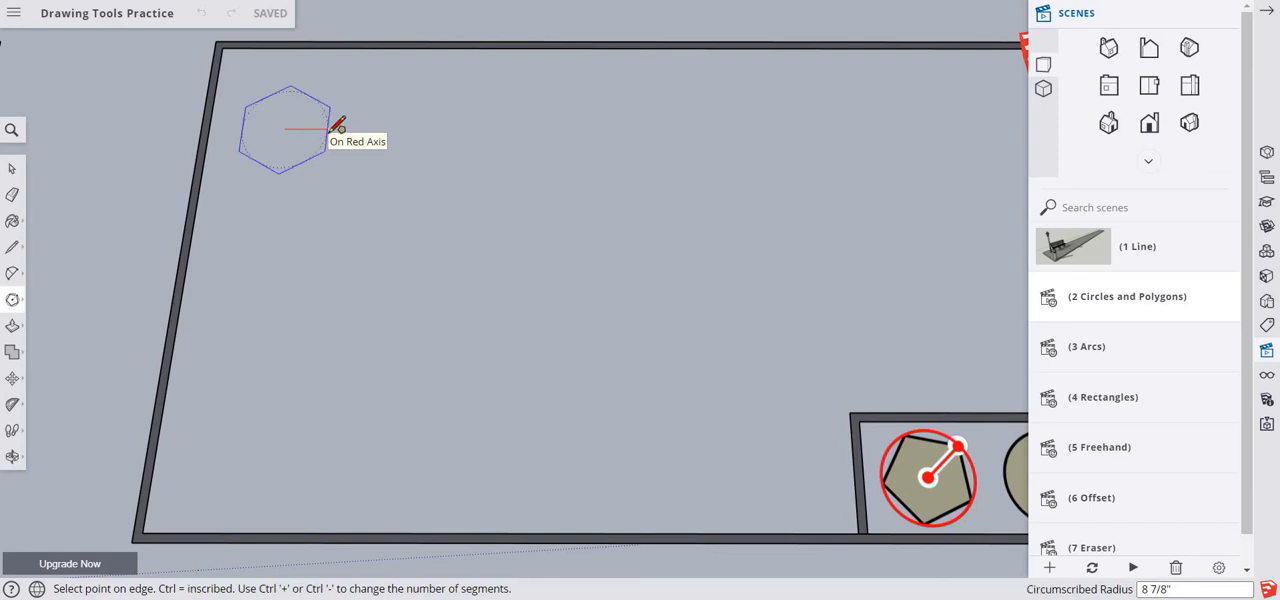
{"action": "key", "text": "ctrl"}
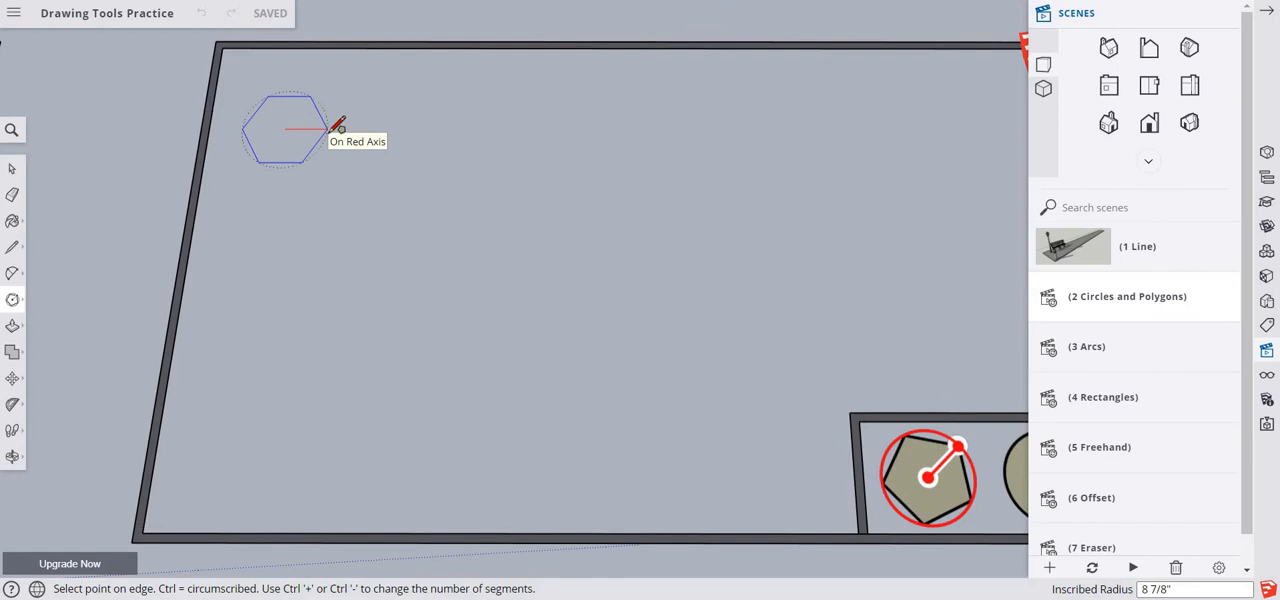
{"action": "type", "text": "1"}
{"action": "left_click", "coordinate": [338, 126]}
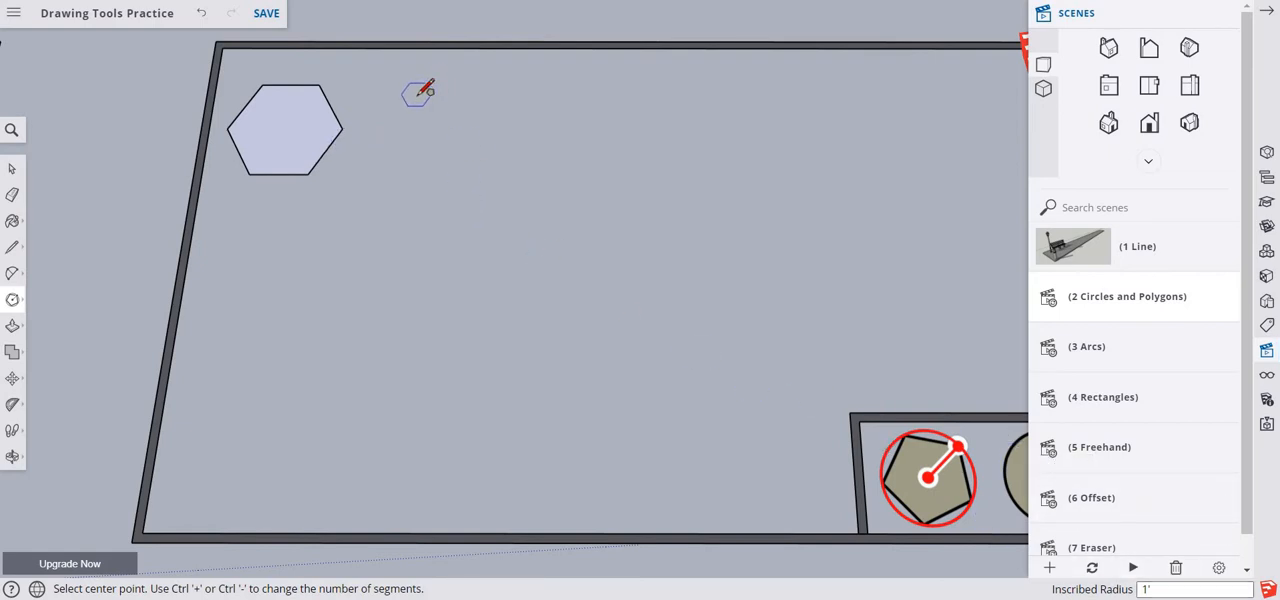
- Change the polygon just drawn to 8 sides
{"action": "type", "text": "8s"}
{"action": "key", "text": "Return"}
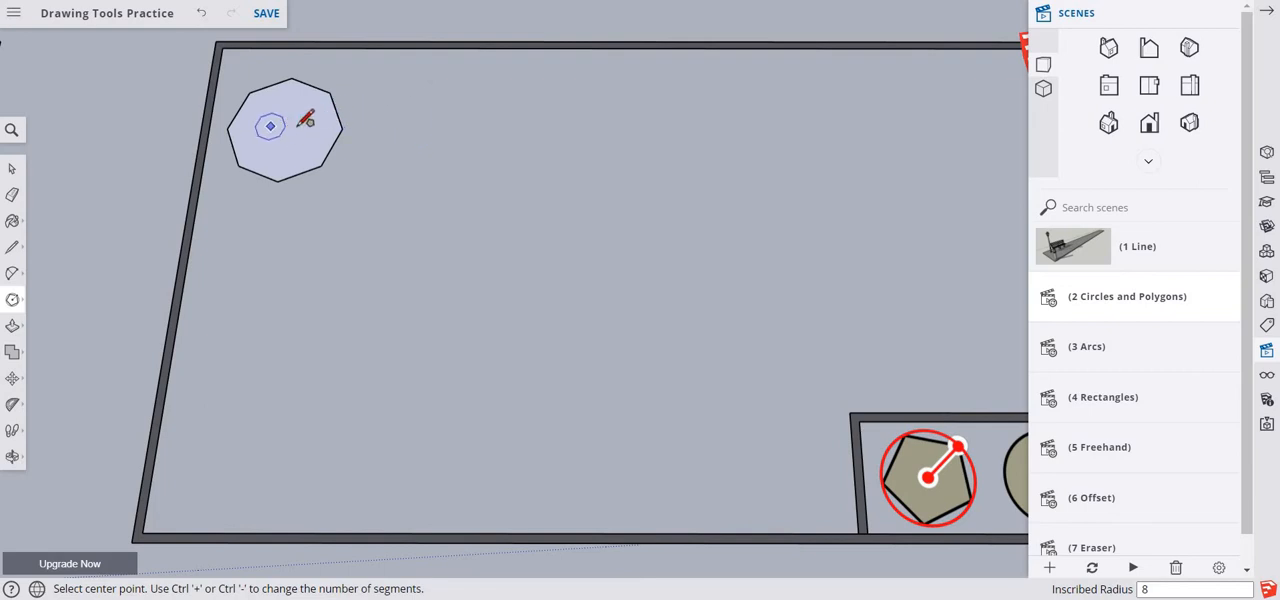
{"action": "left_click", "coordinate": [455, 126]}
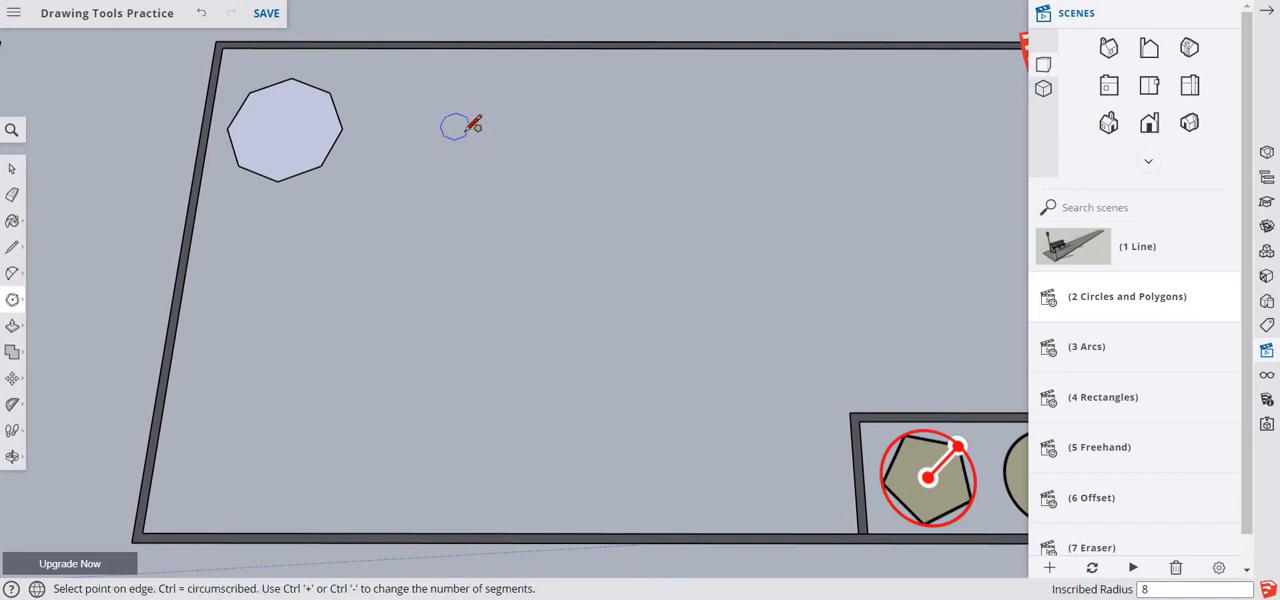
{"action": "left_click", "coordinate": [518, 122]}
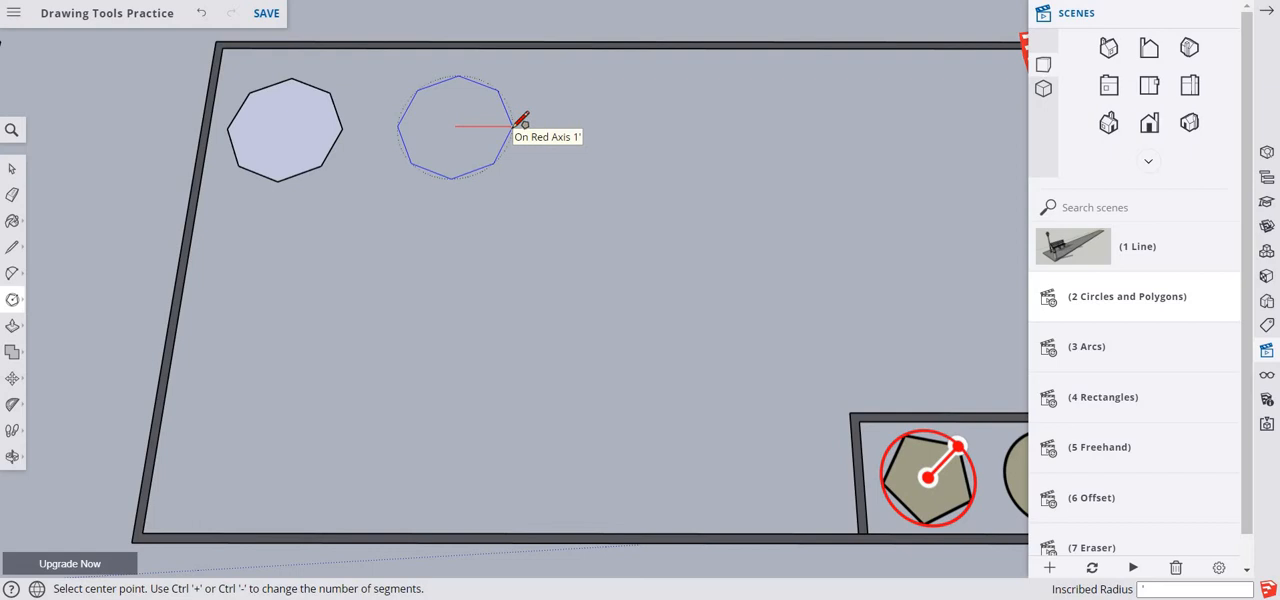
{"action": "key", "text": "Return"}
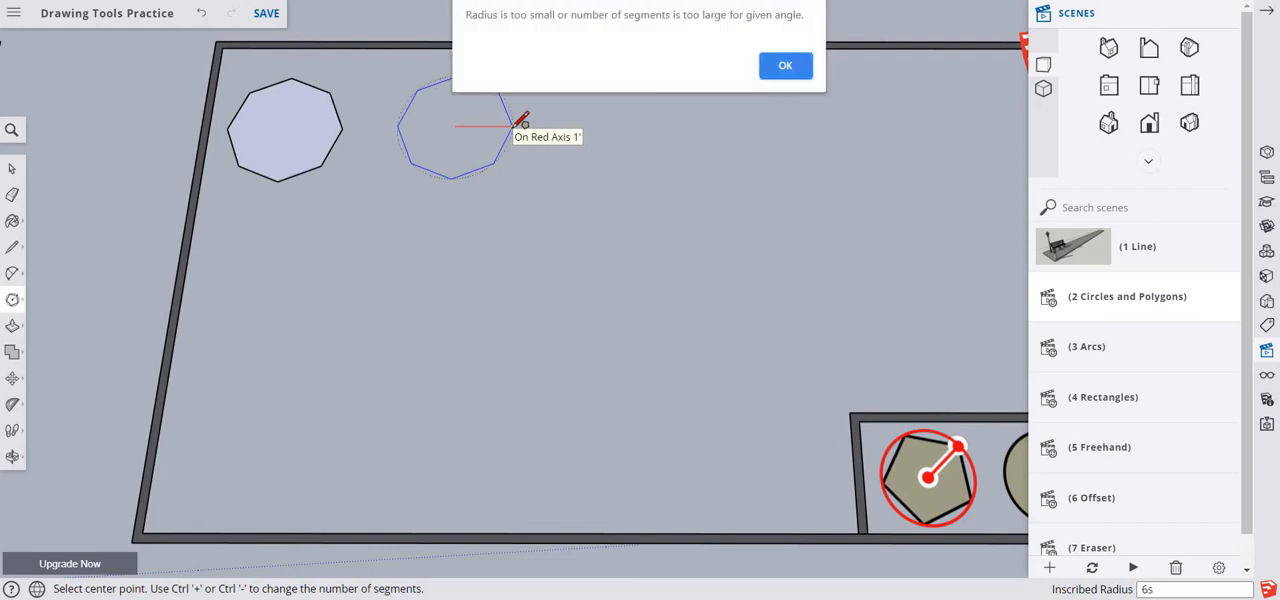
{"action": "left_click", "coordinate": [782, 65]}
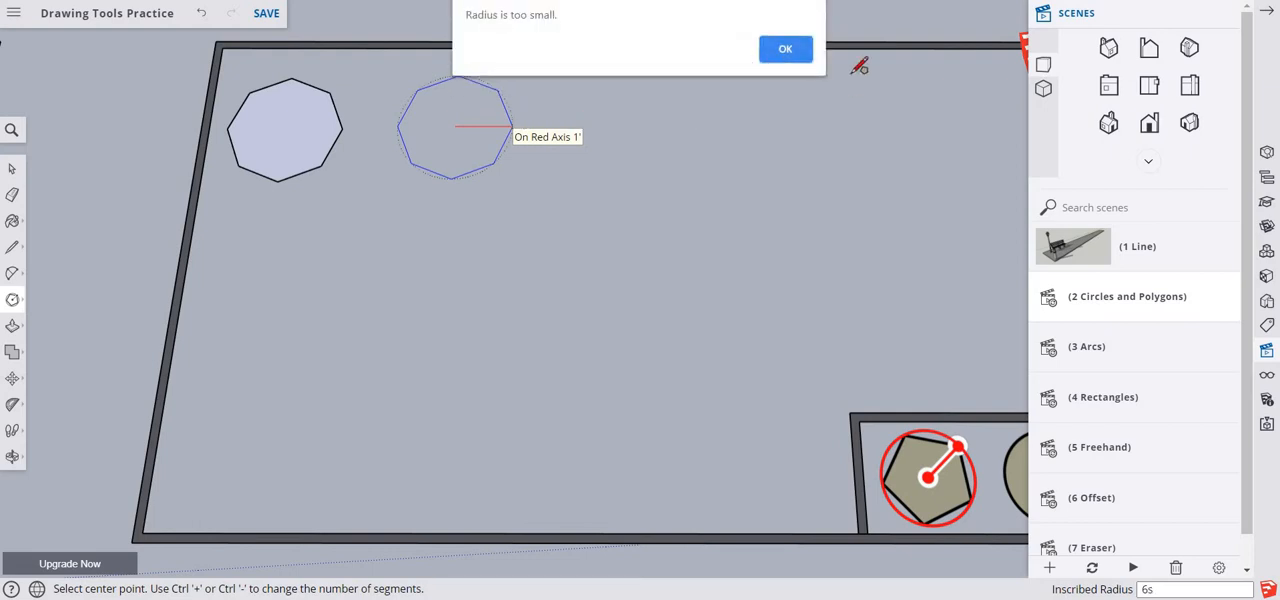
{"action": "left_click", "coordinate": [800, 58]}
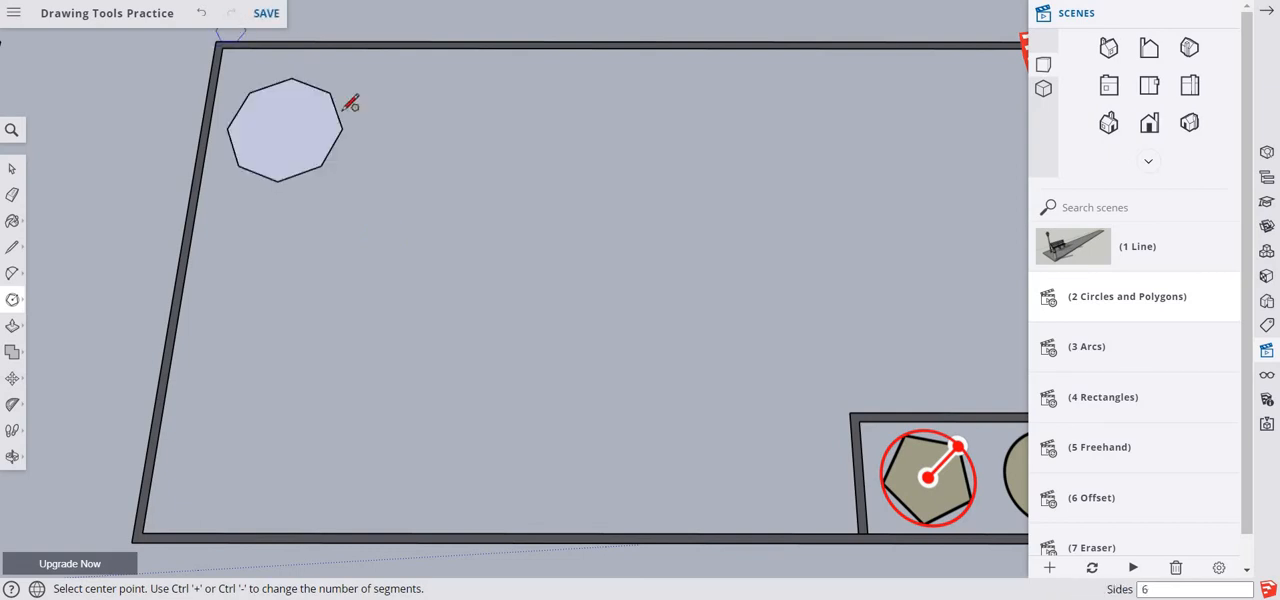
- Draw a second polygon with a 1' inscribed radius to the right of the octagon and give it 10 sides
{"action": "left_click", "coordinate": [427, 130]}
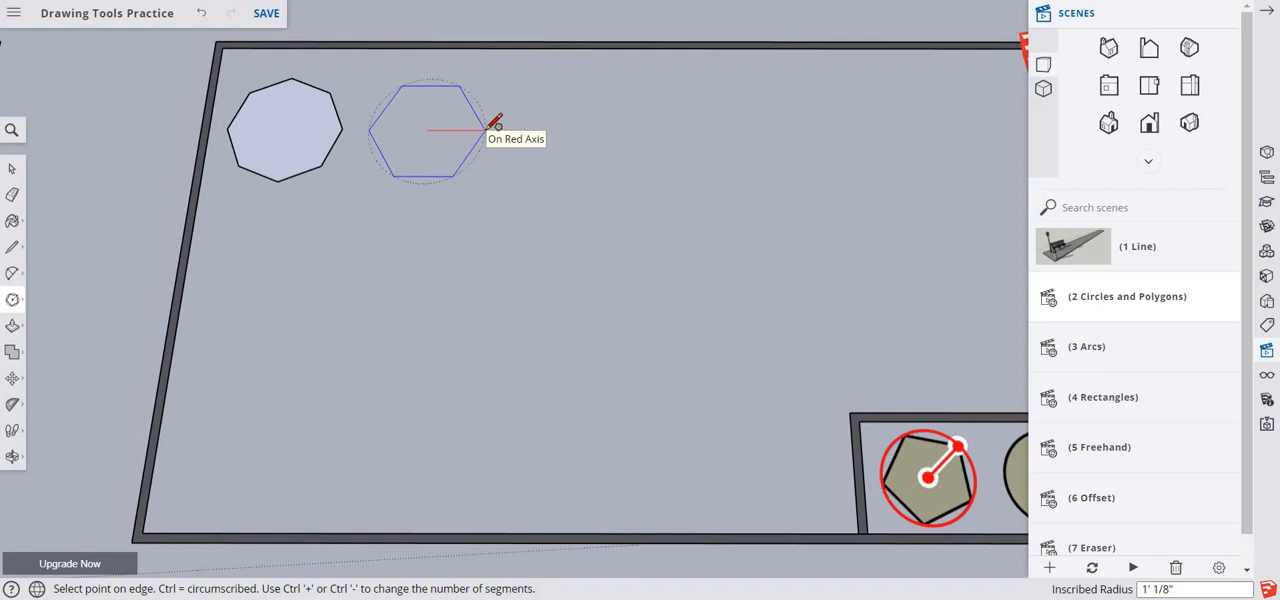
{"action": "type", "text": "1"}
{"action": "left_click", "coordinate": [490, 127]}
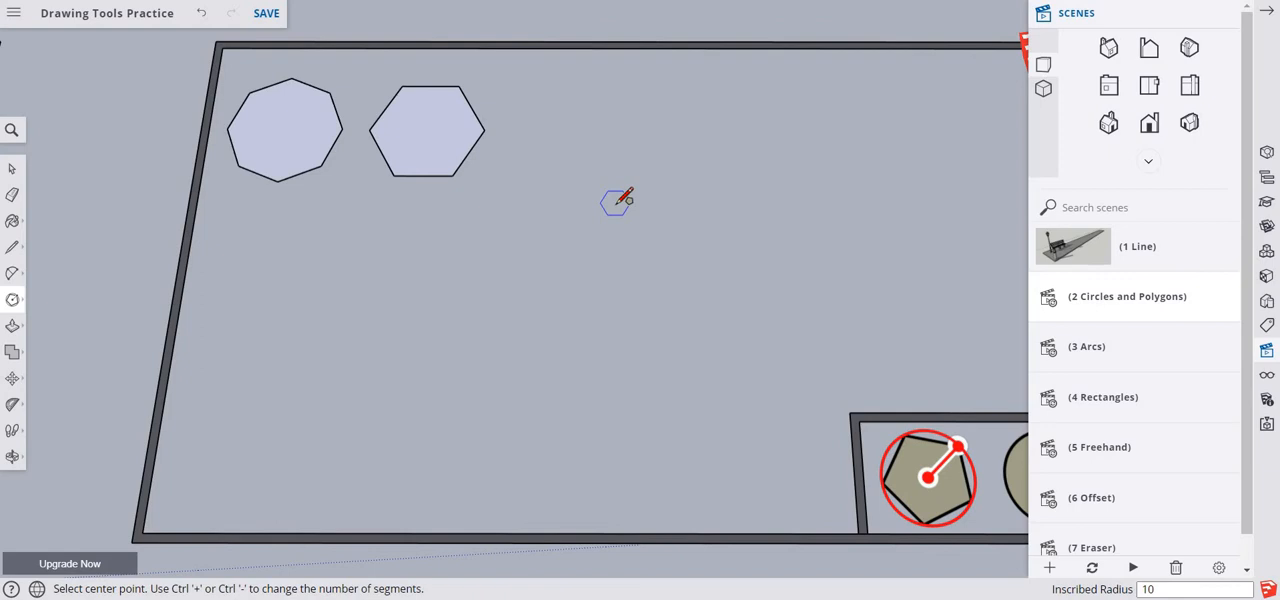
{"action": "key", "text": "Return"}
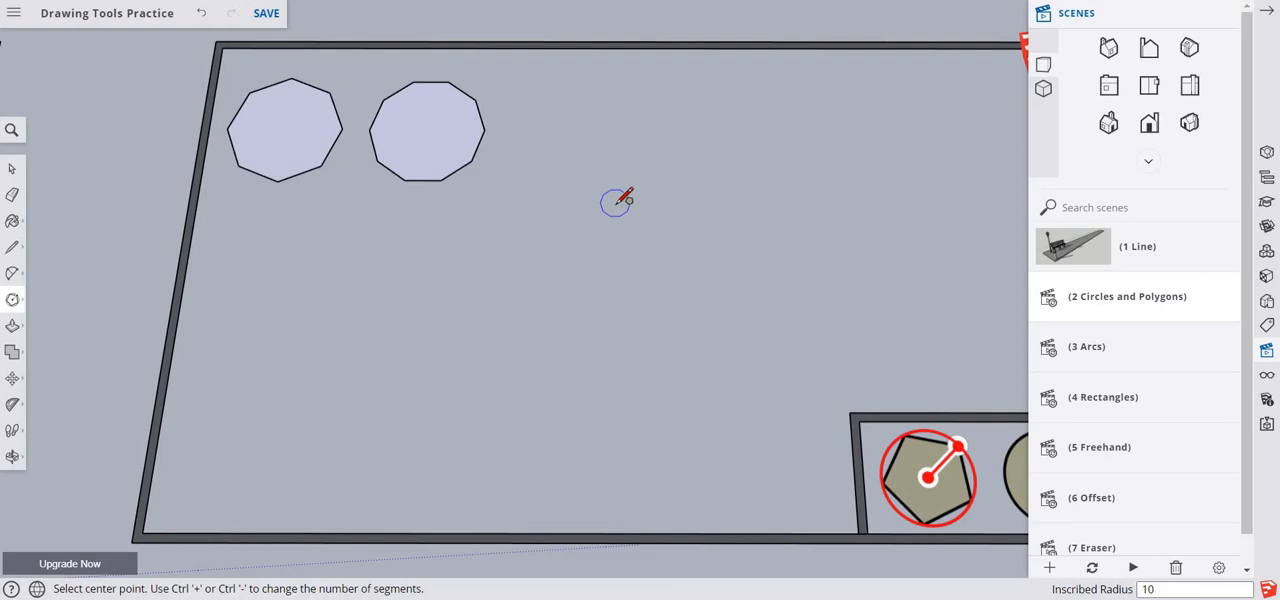
- Set the second polygon to 6 sides
{"action": "type", "text": "6s"}
{"action": "key", "text": "Return"}
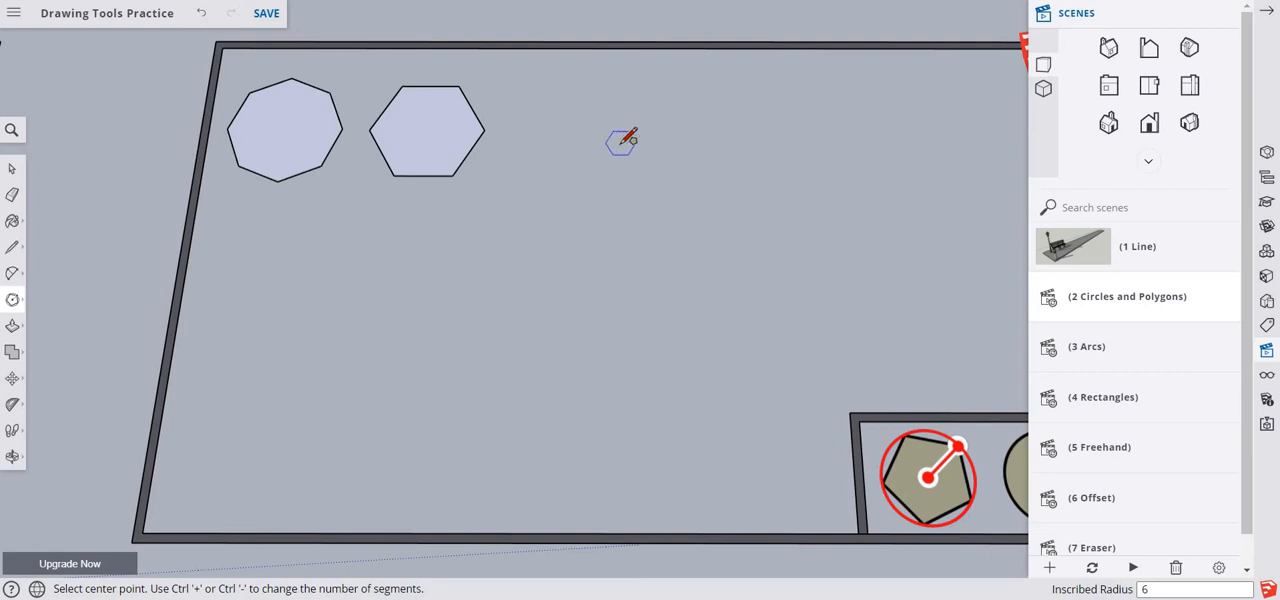
- Draw a circle with a 1'6" radius along the red axis, to the right of the hexagon
{"action": "left_click", "coordinate": [12, 299]}
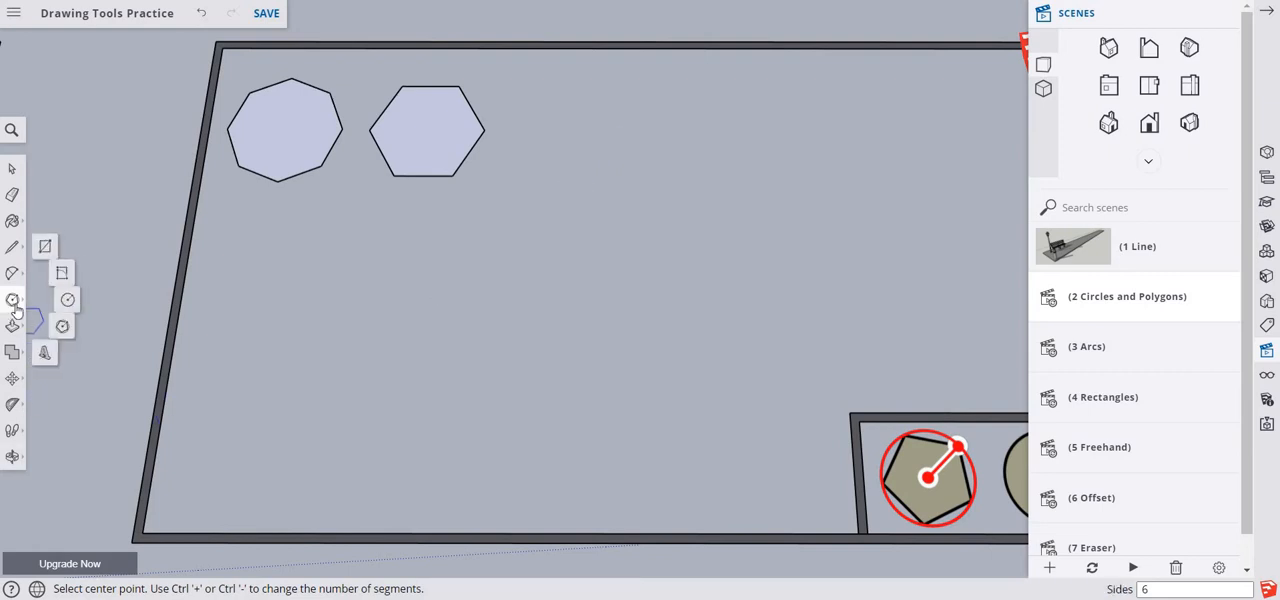
{"action": "left_click", "coordinate": [76, 300]}
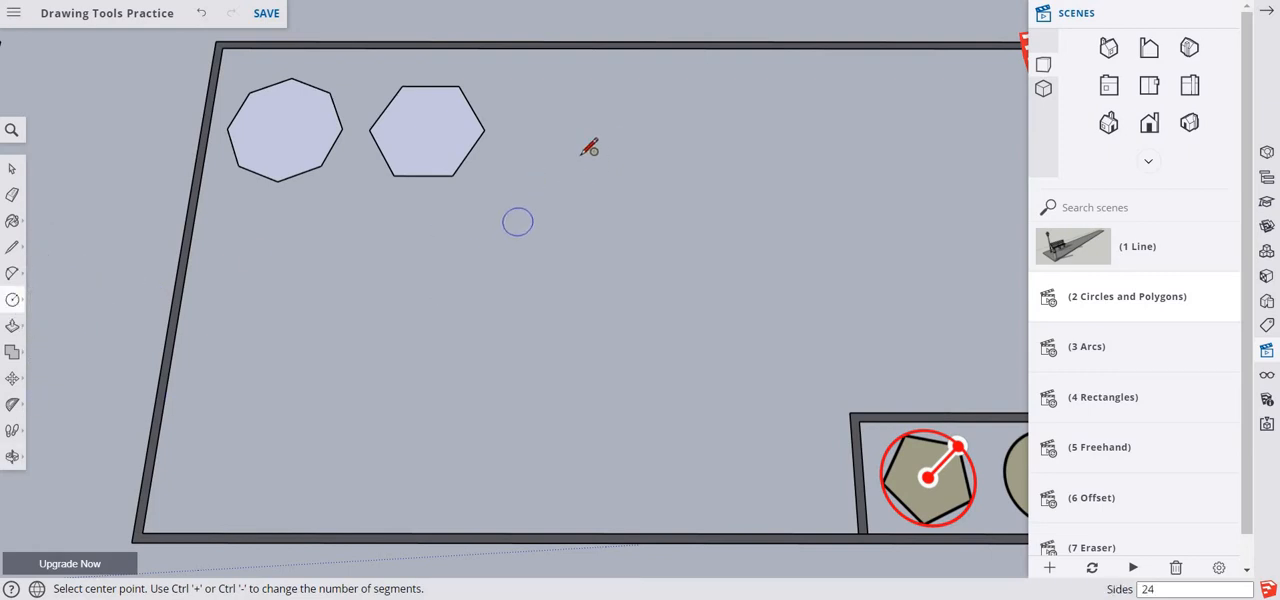
{"action": "left_click", "coordinate": [634, 137]}
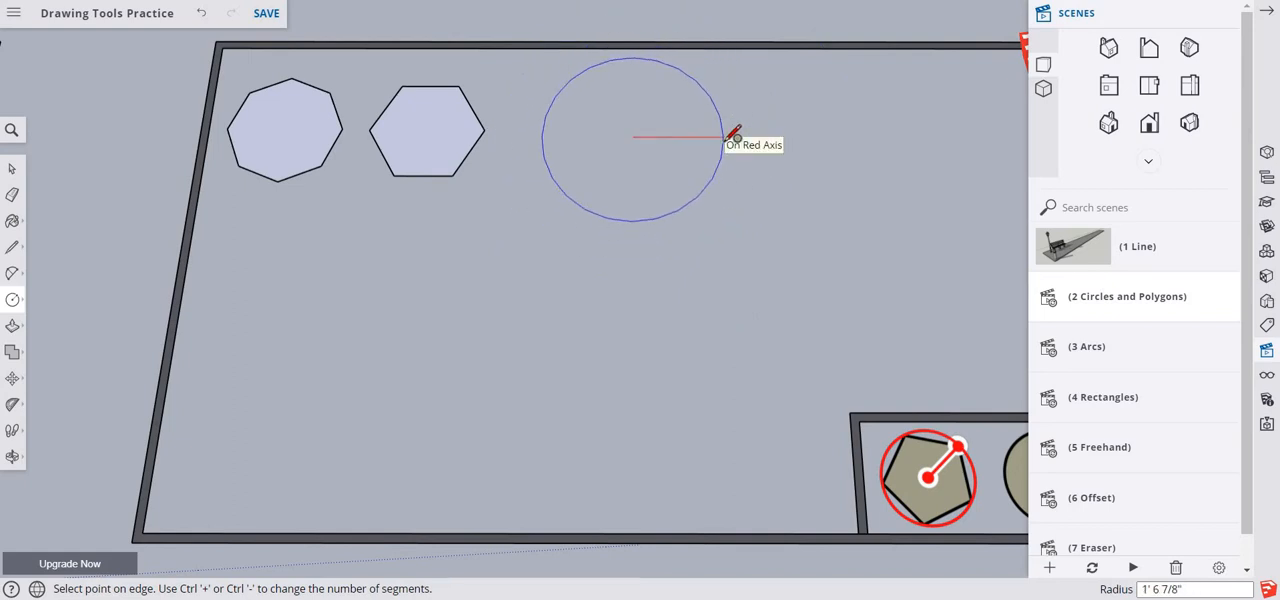
{"action": "type", "text": "1'6\""}
{"action": "key", "text": "Return"}
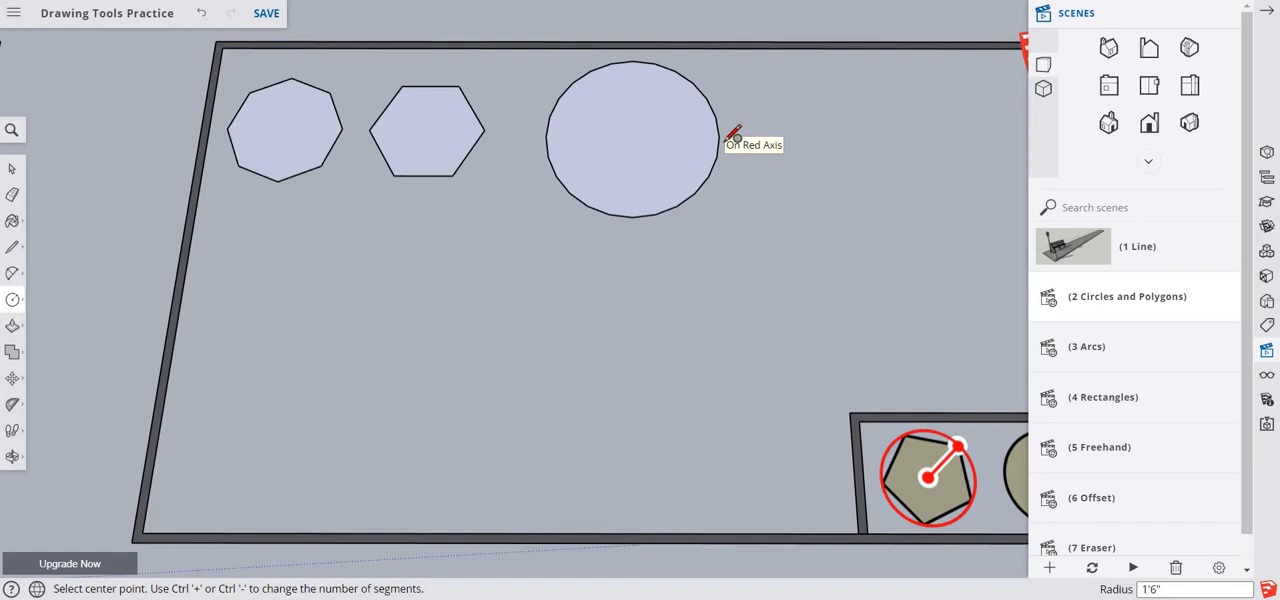
{"action": "type", "text": "12"}
- Set the circle's number of segments to 12, then reduce it to 8
{"action": "key", "text": "Return"}
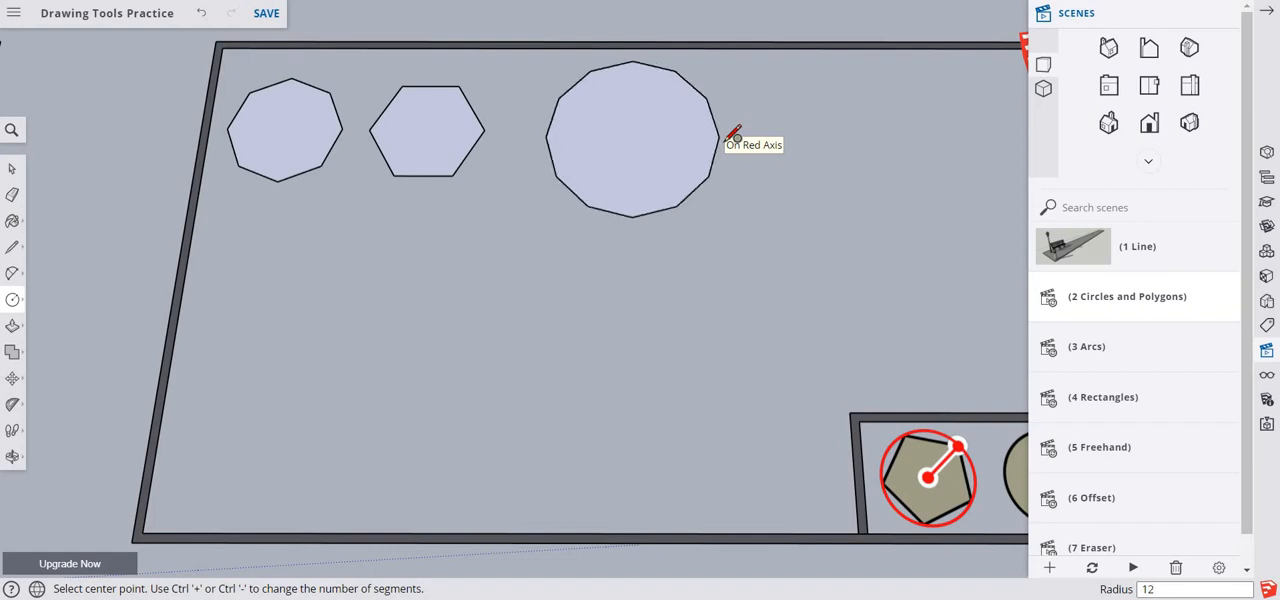
{"action": "type", "text": "82"}
{"action": "key", "text": "Return"}
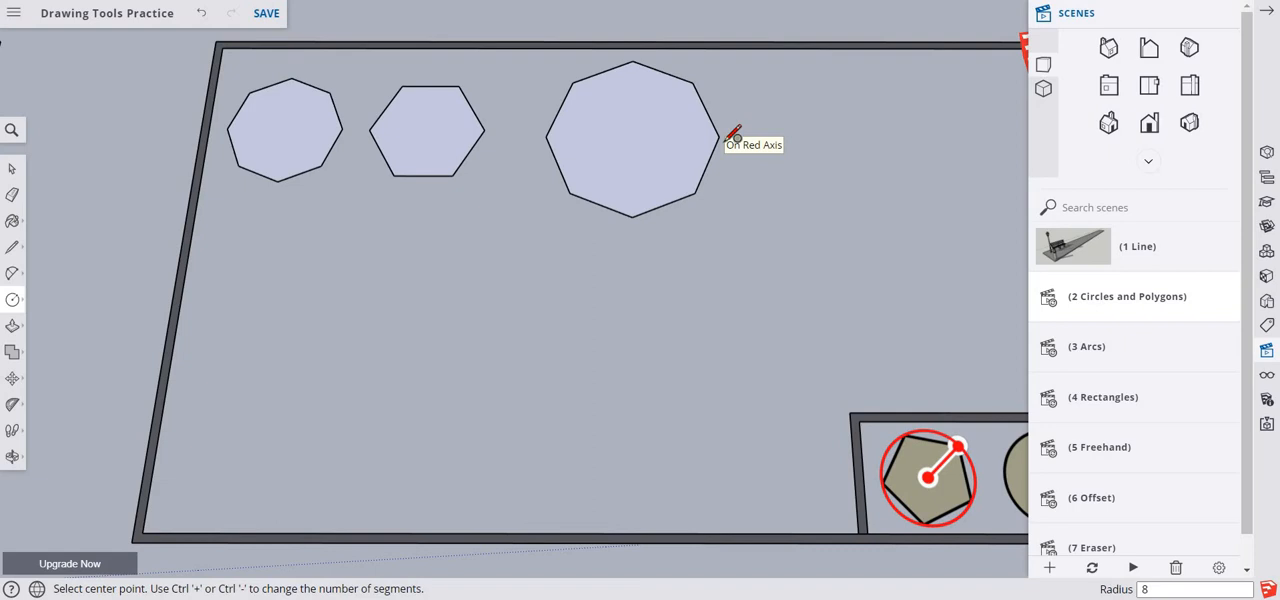
- Set the circle's number of segments to 24, followed by 48
{"action": "type", "text": "24"}
{"action": "key", "text": "Return"}
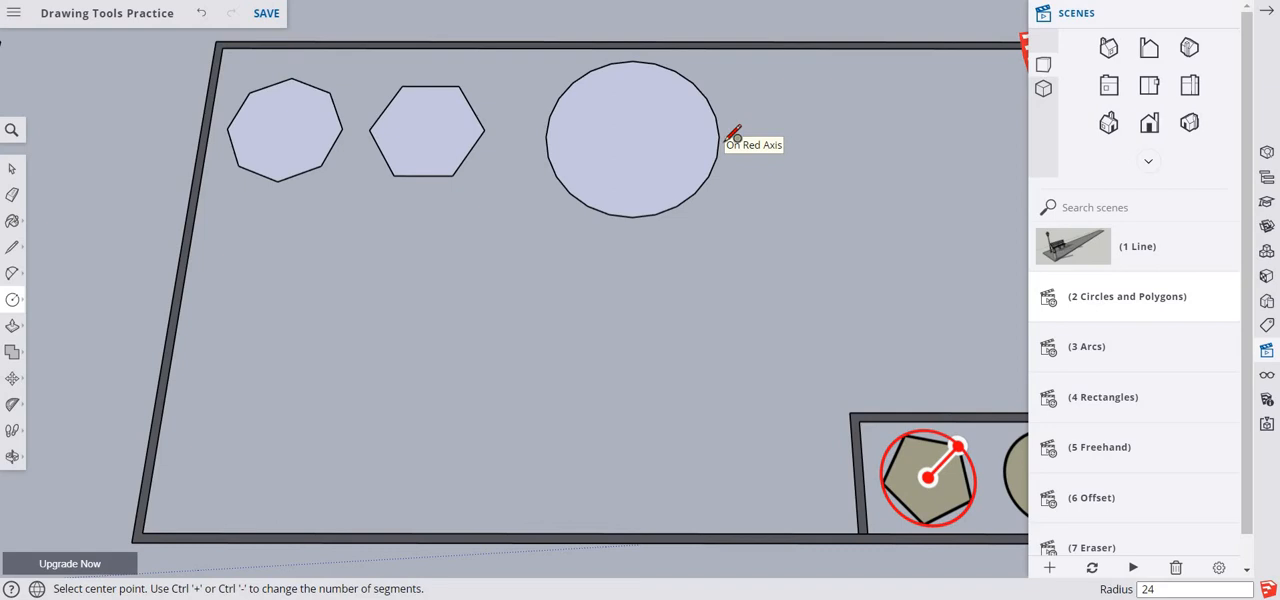
{"action": "type", "text": "48"}
{"action": "key", "text": "Return"}
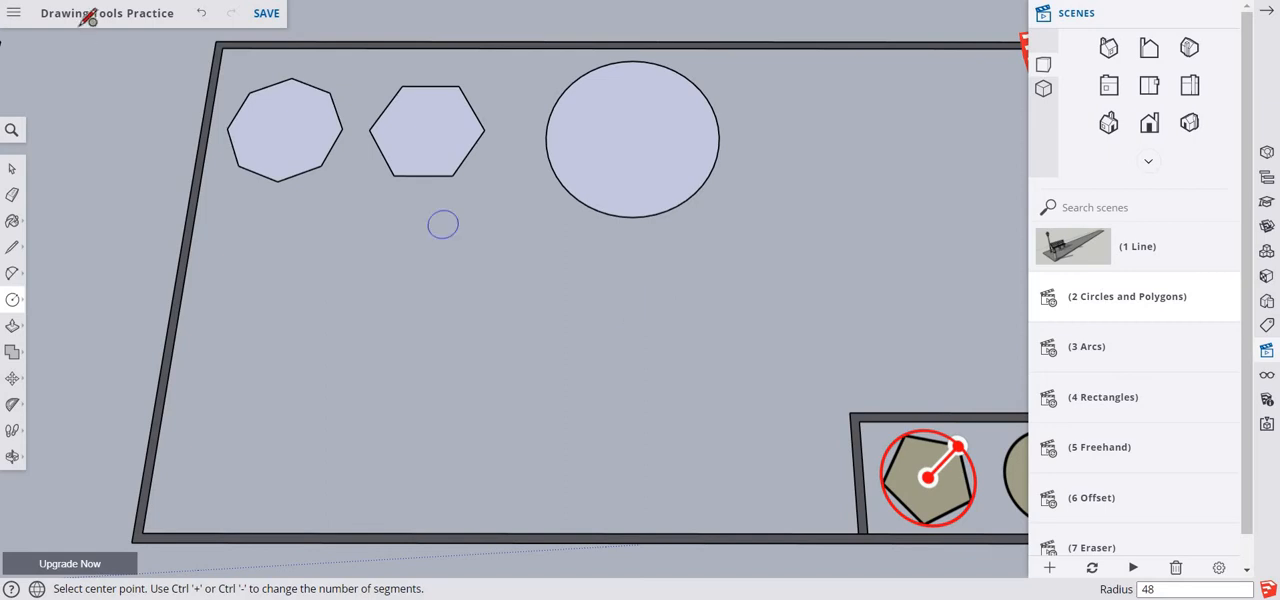
- Delete the circle to the right of the hexagon, including its face and edge
{"action": "key", "text": "space"}
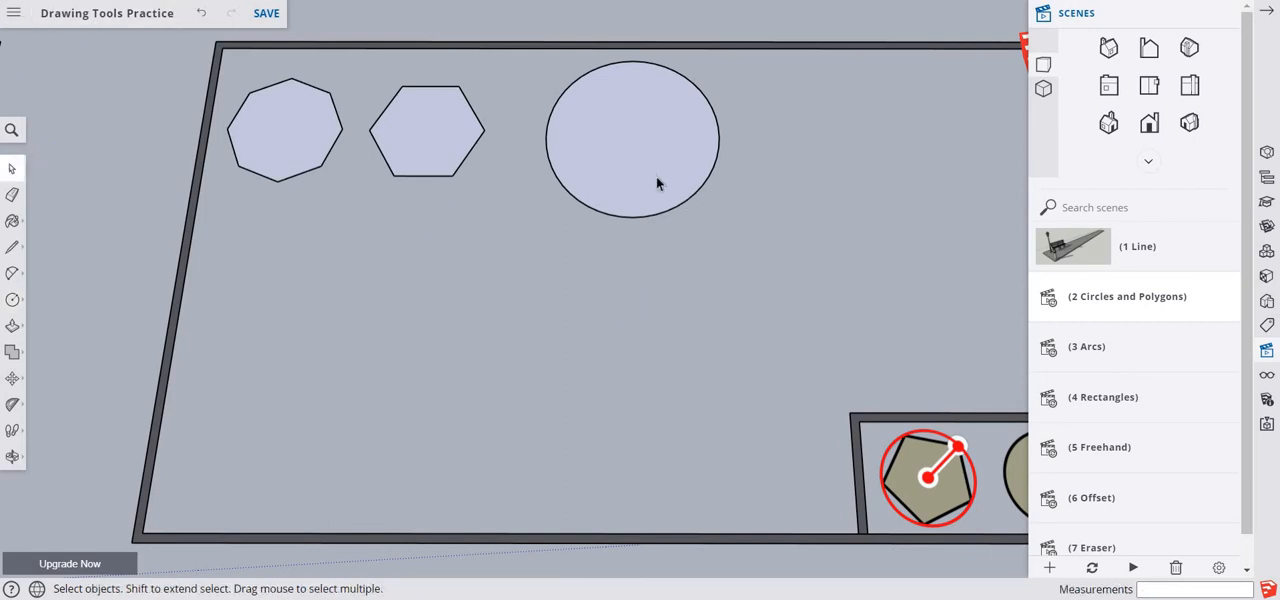
{"action": "left_click", "coordinate": [565, 106]}
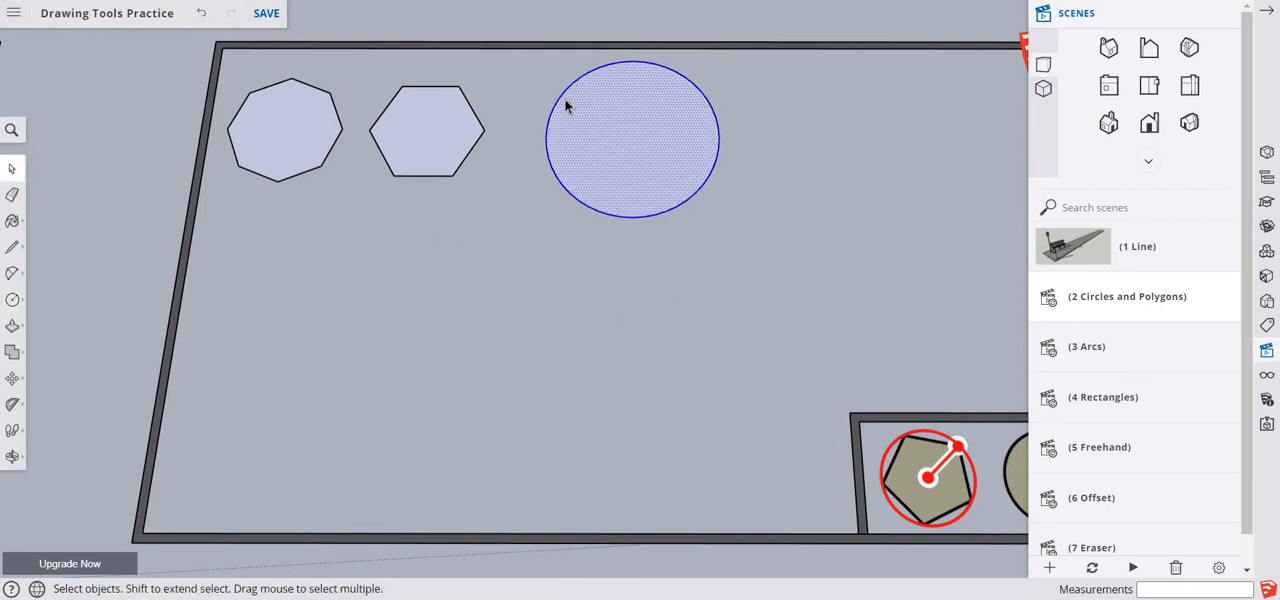
{"action": "key", "text": "Delete"}
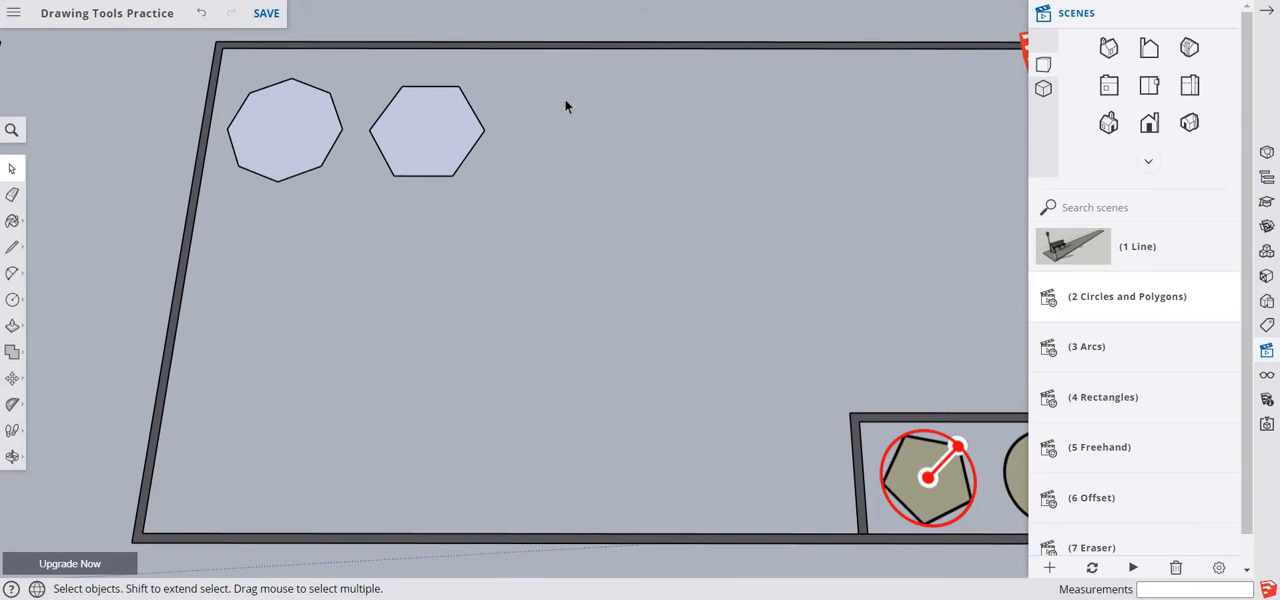
- Draw a circle with a radius of about 7 5/8" below the first octagon
{"action": "left_click", "coordinate": [12, 299]}
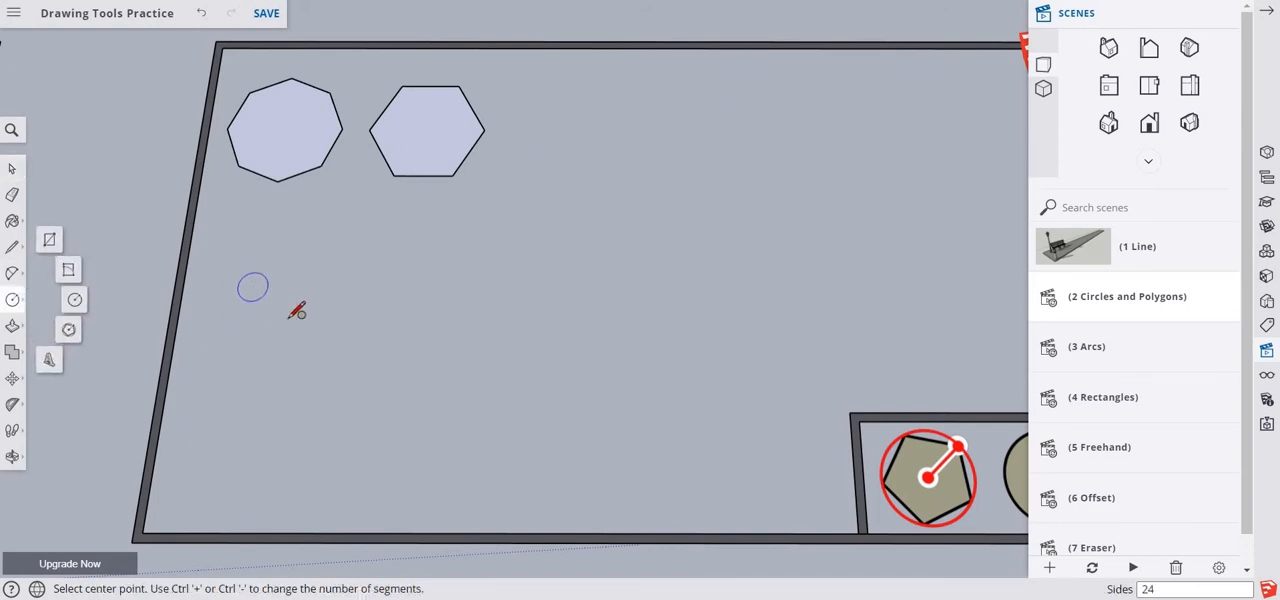
{"action": "left_click", "coordinate": [288, 291]}
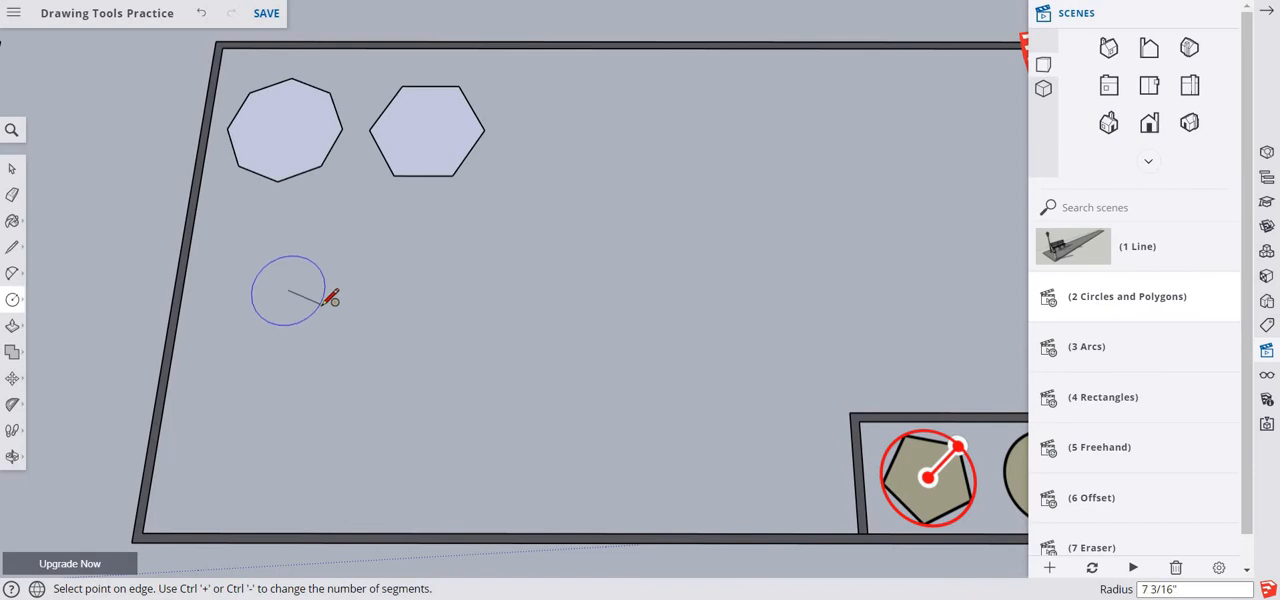
{"action": "left_click", "coordinate": [338, 286]}
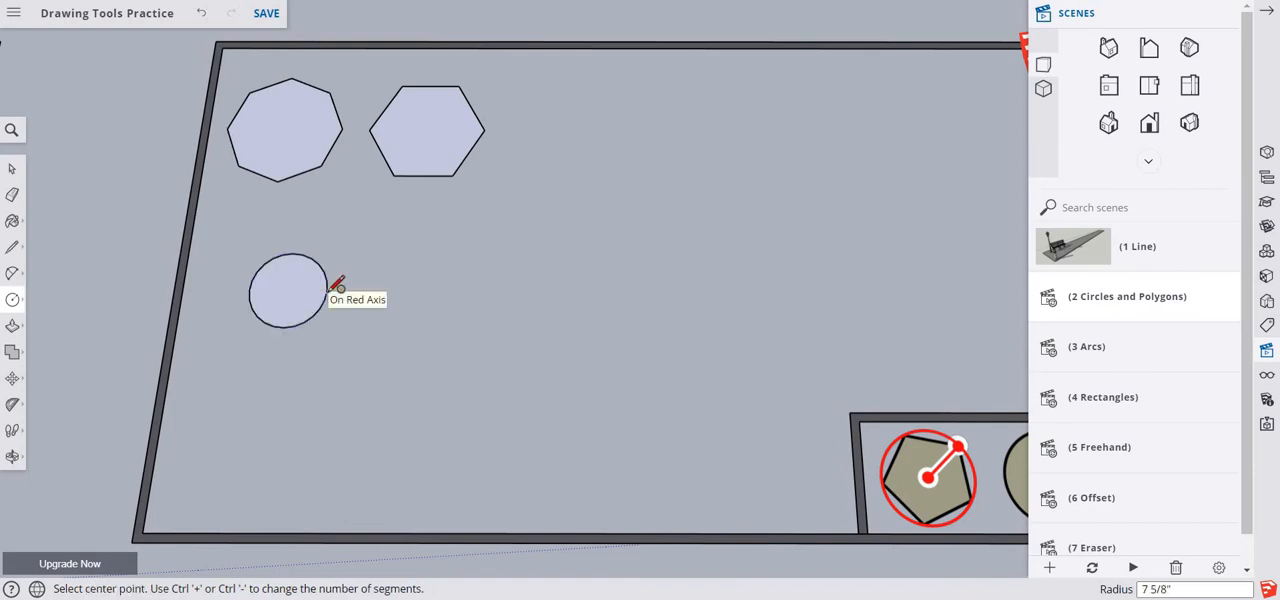
- Draw a circle with a radius of about 11 5/8" below the small circle and give it 12 segments
{"action": "left_click", "coordinate": [296, 415]}
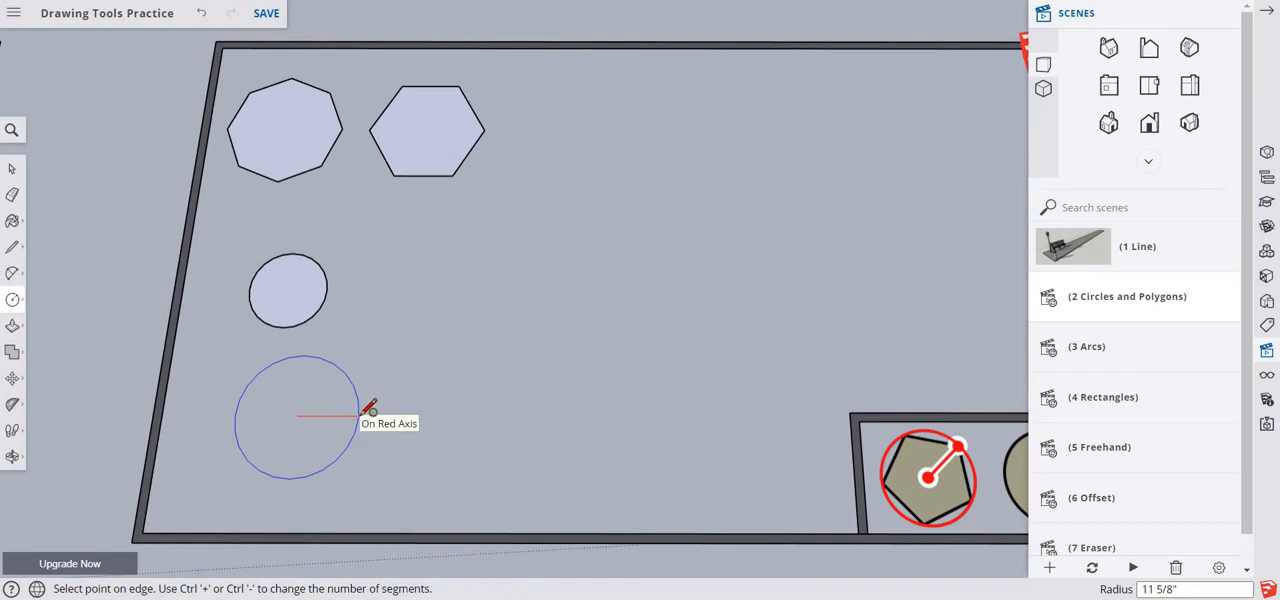
{"action": "left_click", "coordinate": [358, 415]}
{"action": "type", "text": "12"}
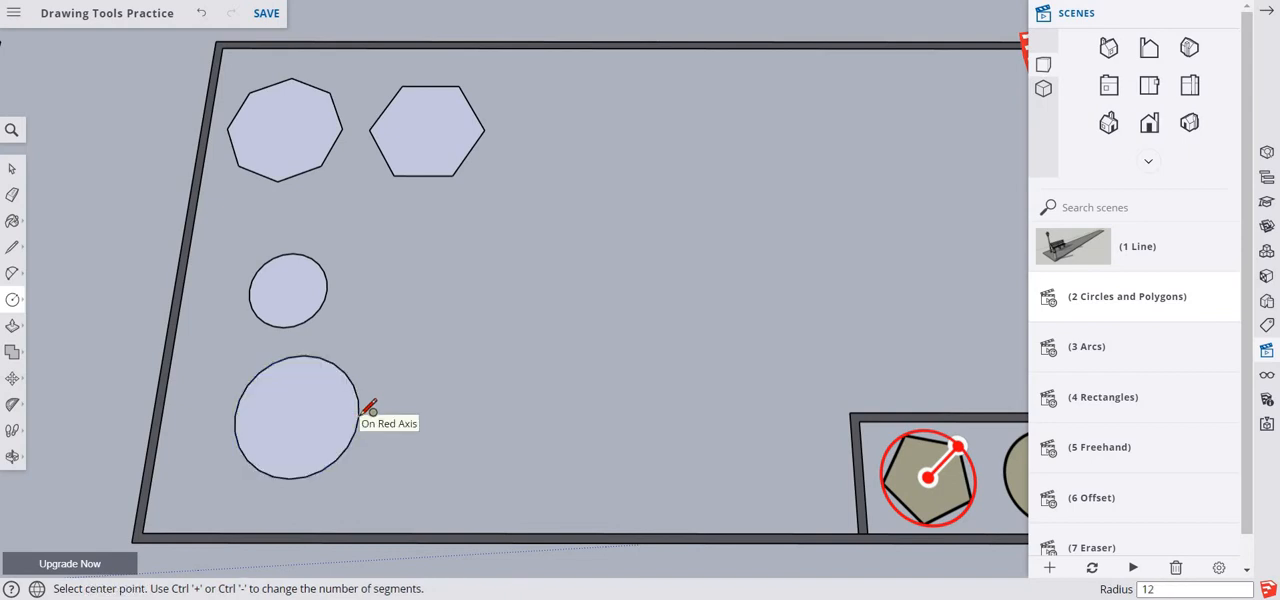
{"action": "type", "text": "s"}
{"action": "key", "text": "Return"}
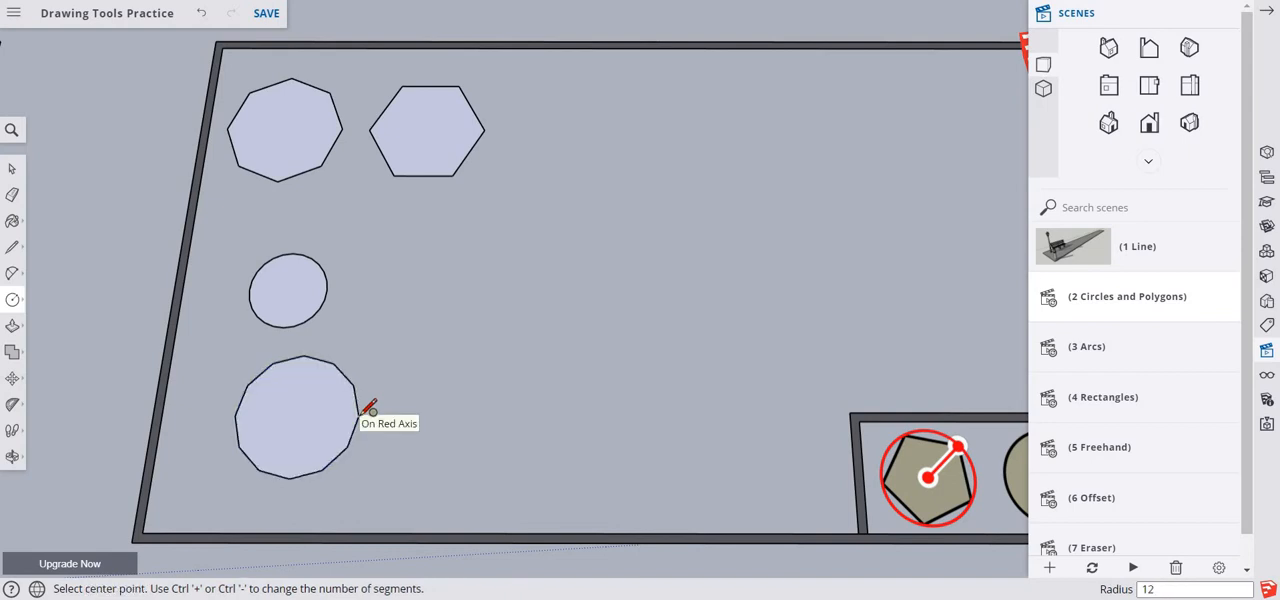
- Draw a circle with a radius of about 1' 7/8" to the right of the small circle and give it 36 segments
{"action": "left_click", "coordinate": [433, 290]}
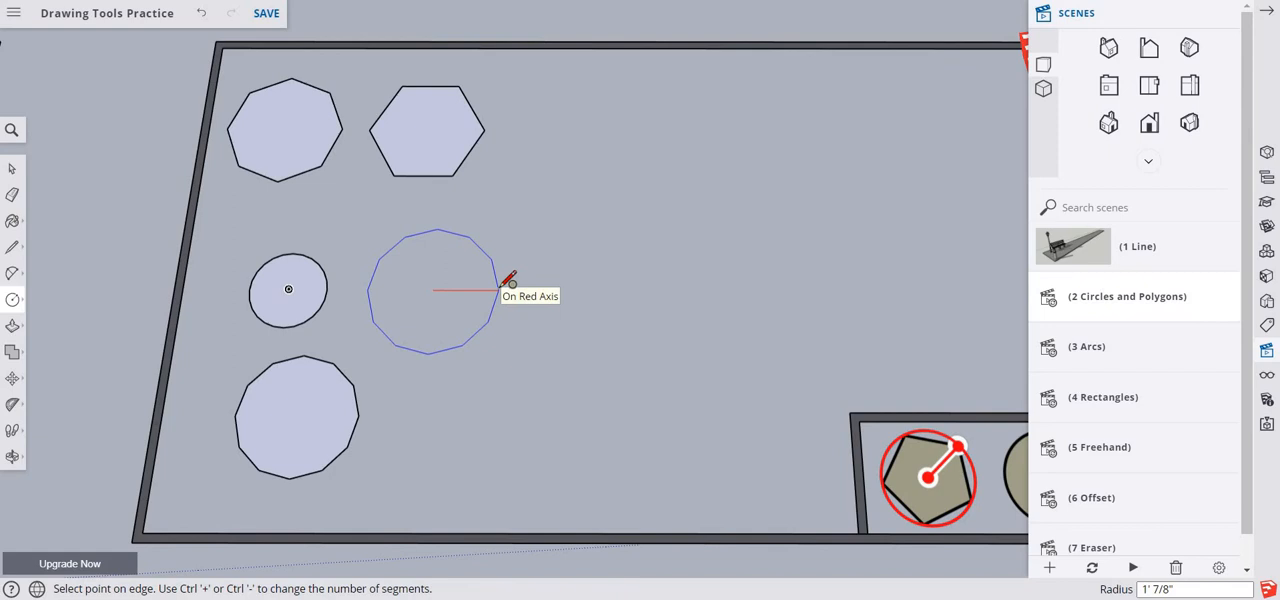
{"action": "left_click", "coordinate": [509, 280]}
{"action": "type", "text": "36s"}
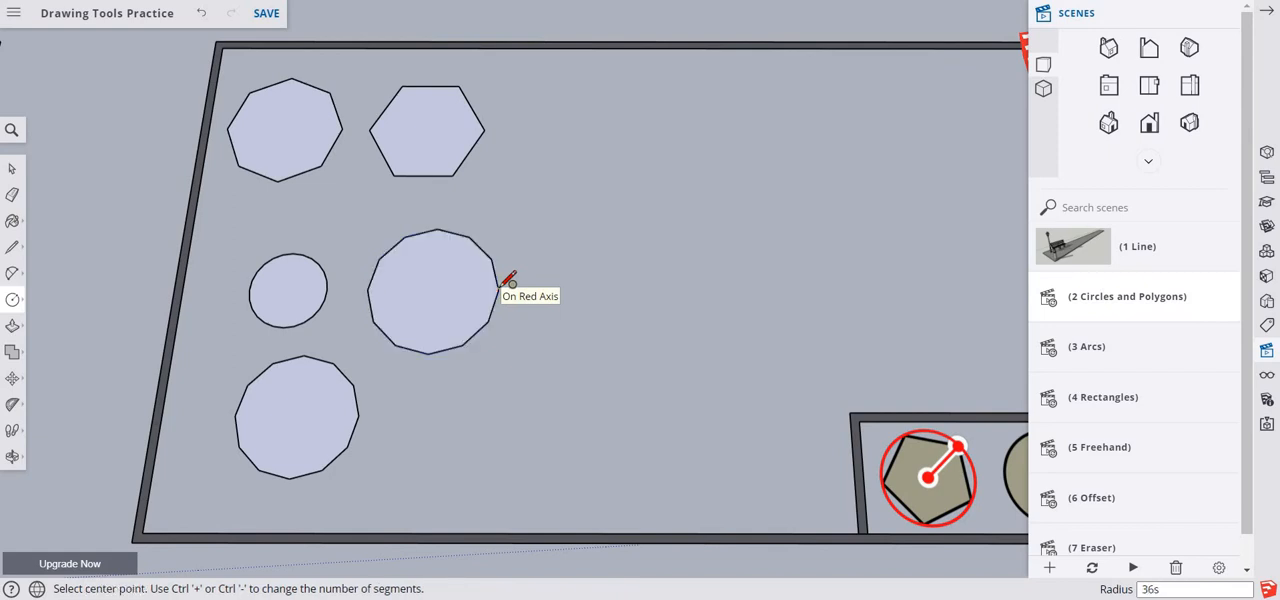
{"action": "key", "text": "Return"}
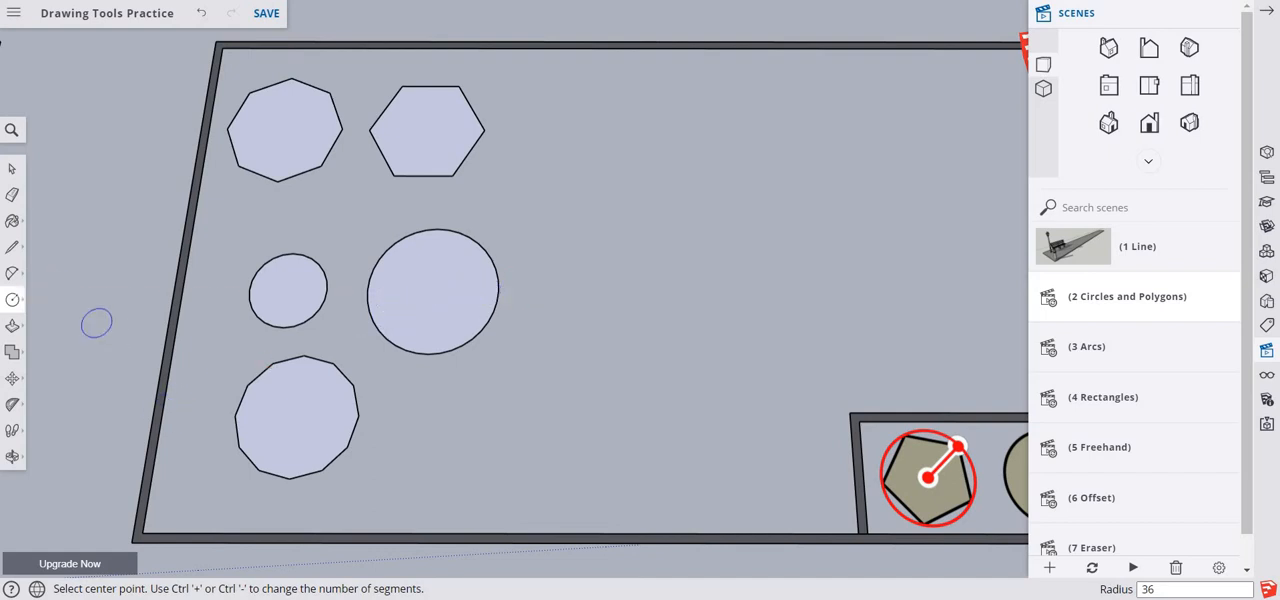
- Draw a polygon with a 2' inscribed radius to the right of the hexagon and give it 8 sides
{"action": "left_click", "coordinate": [14, 302]}
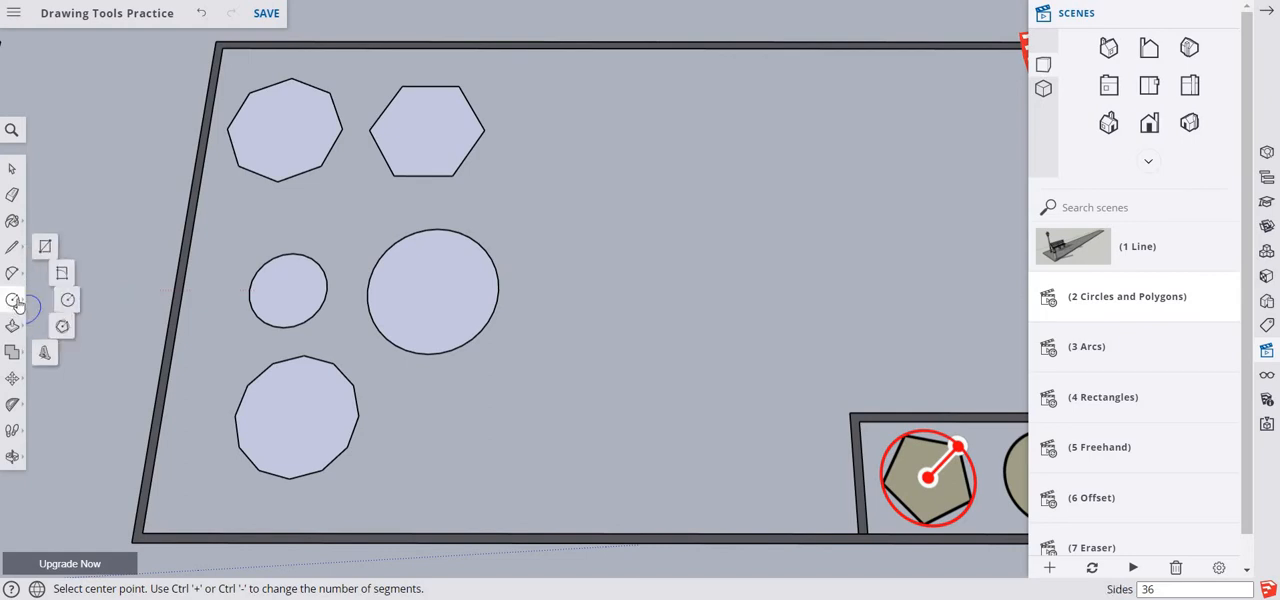
{"action": "left_click", "coordinate": [68, 329]}
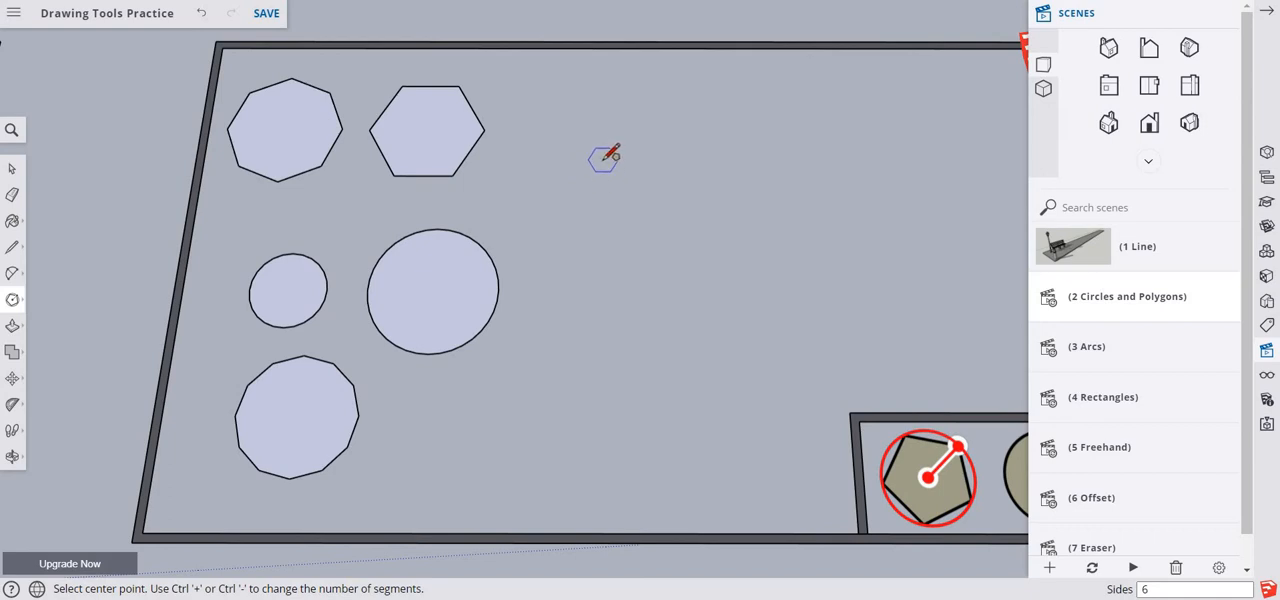
{"action": "left_click", "coordinate": [647, 192]}
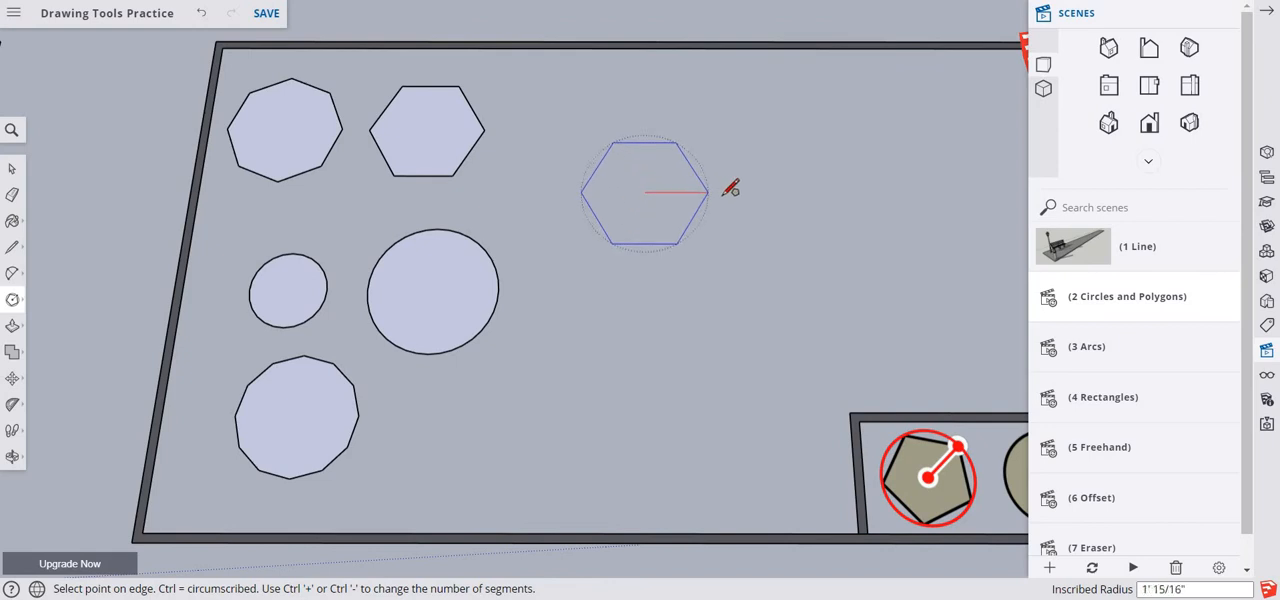
{"action": "type", "text": "2"}
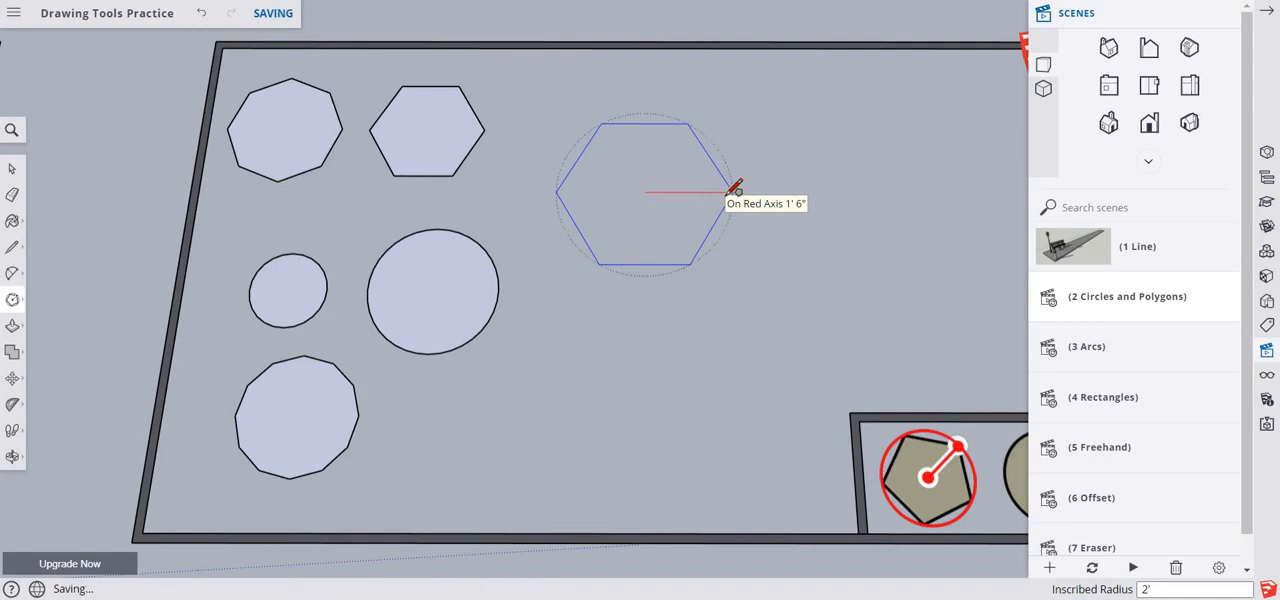
{"action": "key", "text": "Return"}
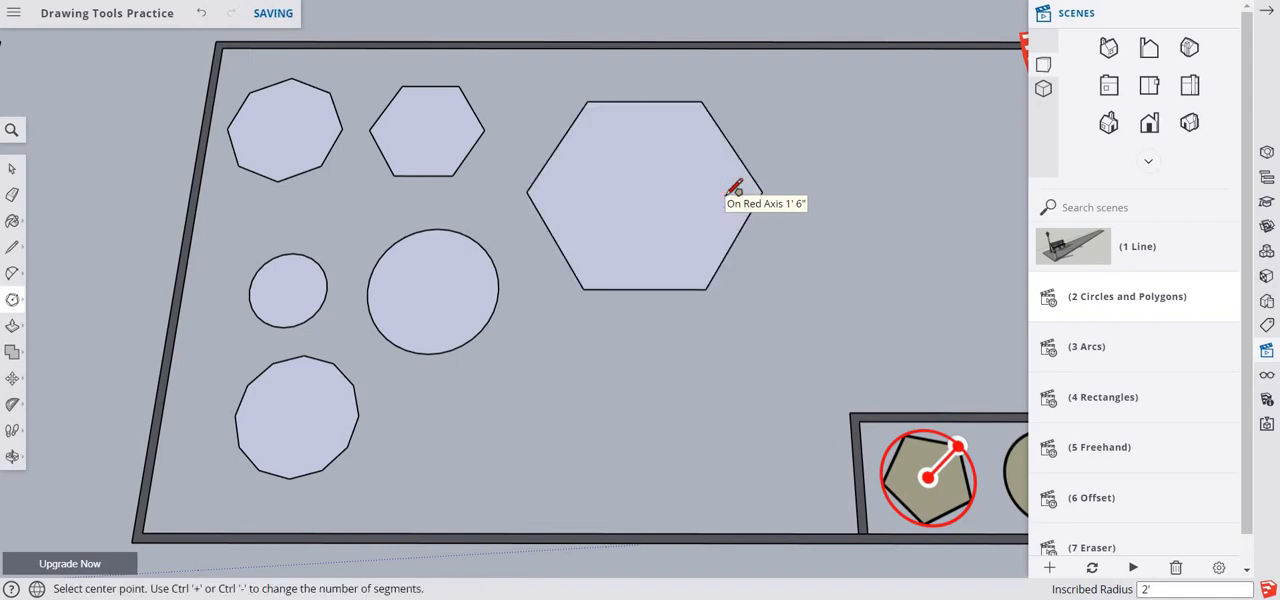
{"action": "type", "text": "8"}
{"action": "key", "text": "Return"}
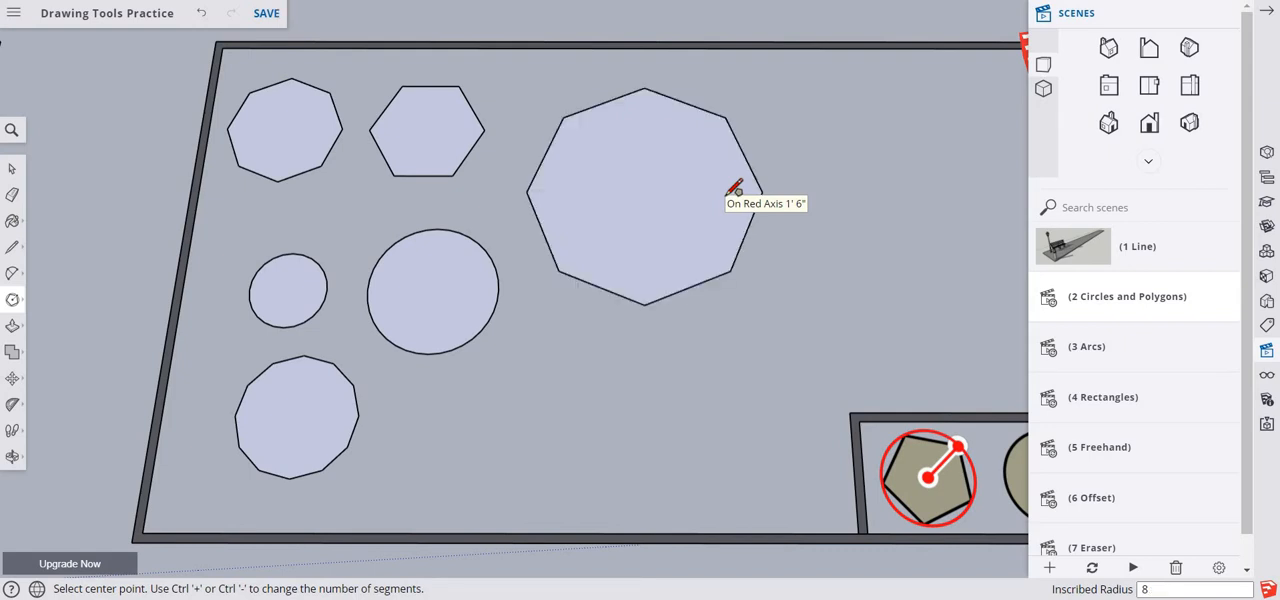
- Draw a circle with a 2' radius to the right of the large octagon and give it 8 segments
{"action": "left_click", "coordinate": [18, 304]}
{"action": "left_click", "coordinate": [77, 298]}
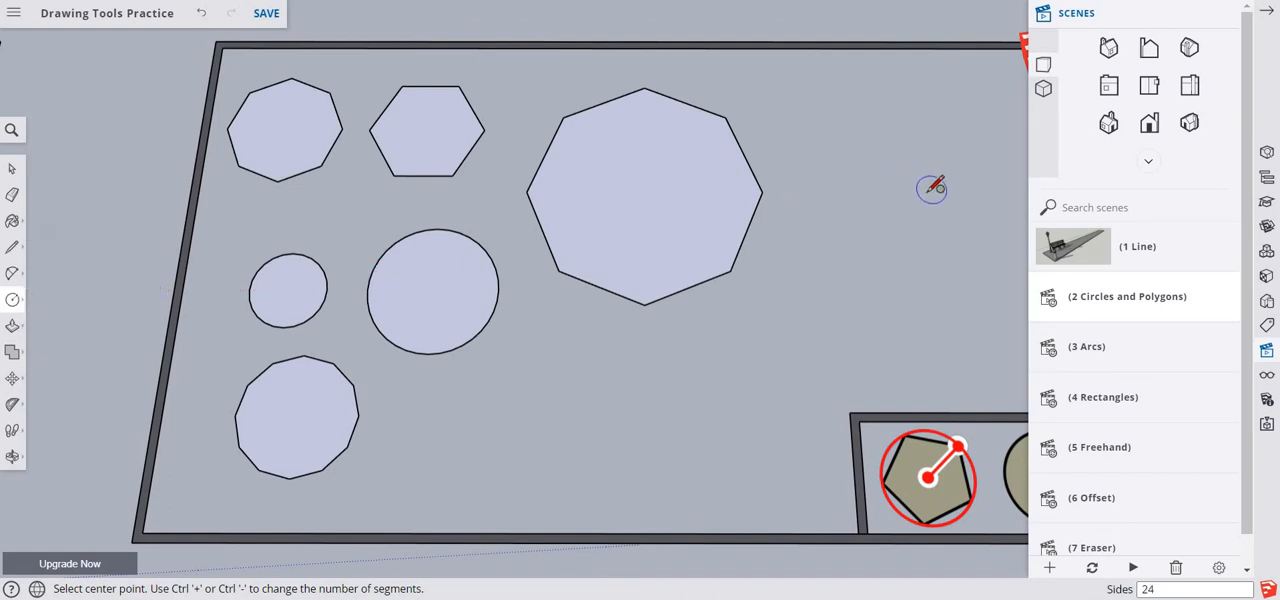
{"action": "left_click", "coordinate": [932, 193]}
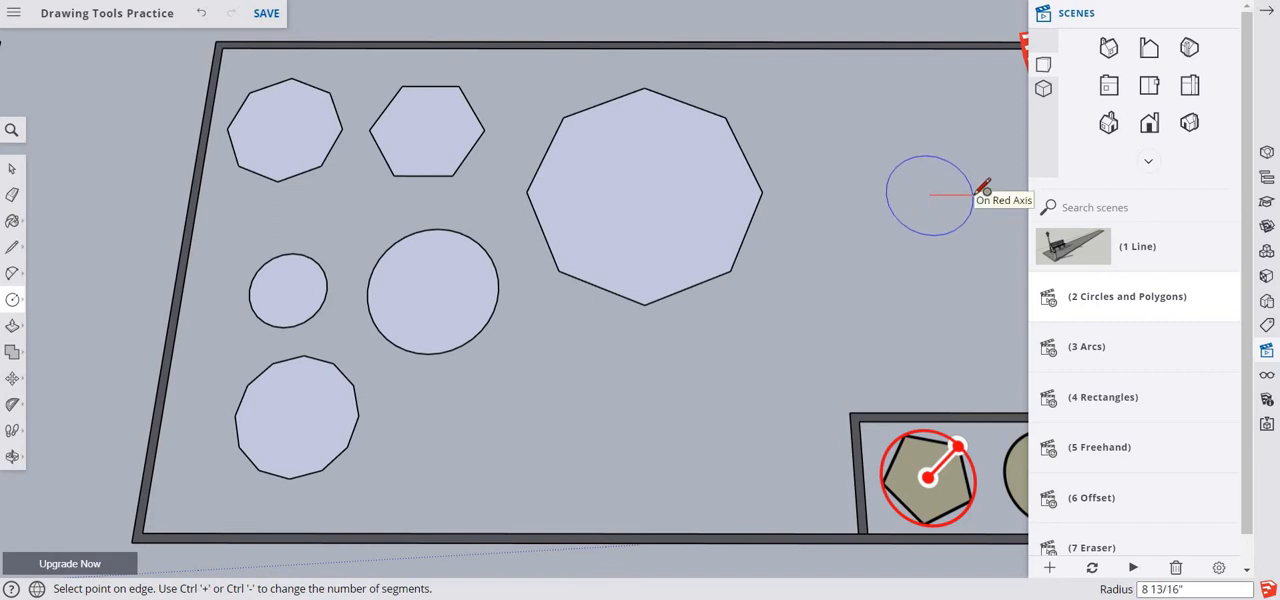
{"action": "type", "text": "2"}
{"action": "key", "text": "Return"}
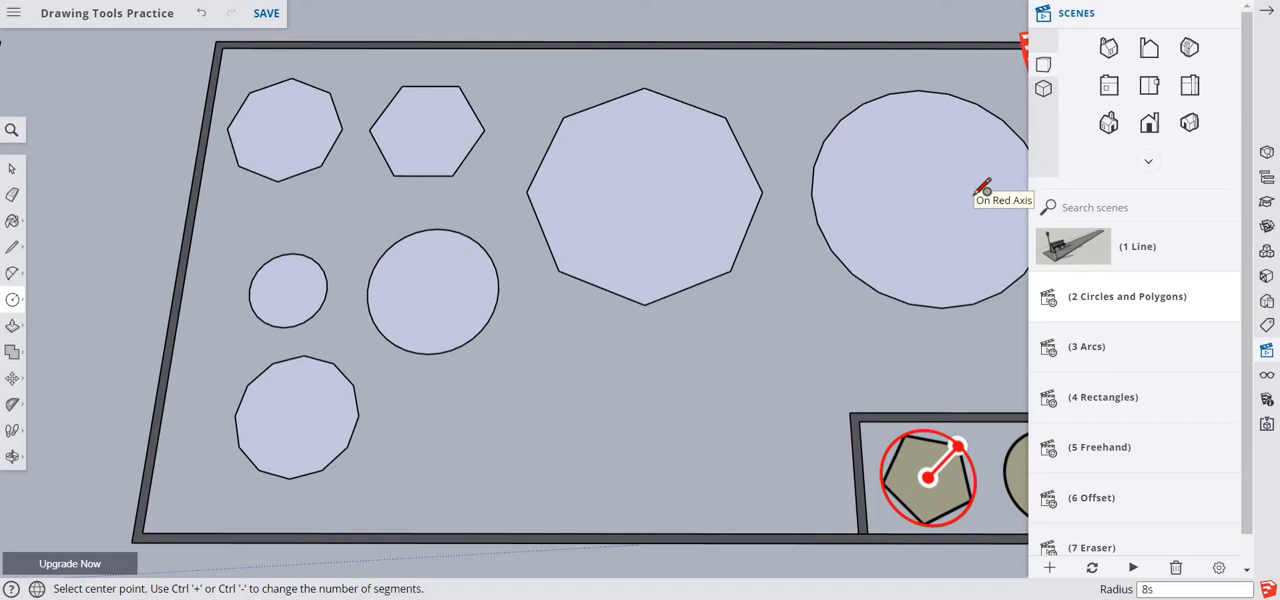
{"action": "key", "text": "Return"}
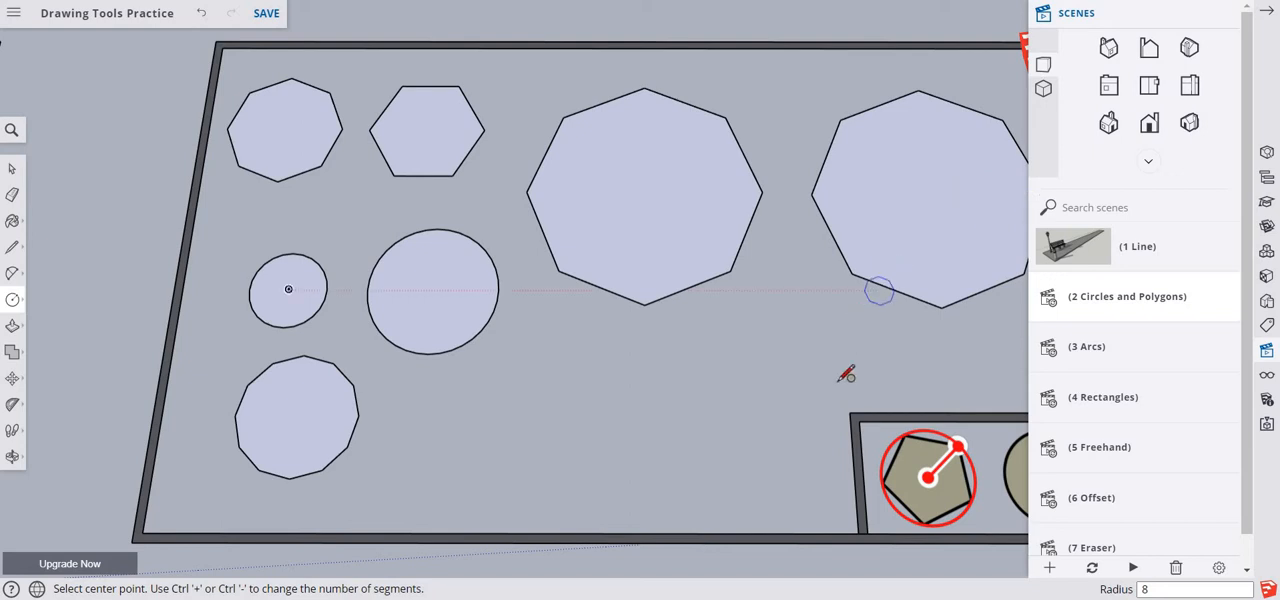
- Push/Pull the large octagon up about 2' 4 1/16" and raise the 8-segment circle beside it to the same height
{"action": "key", "text": "space"}
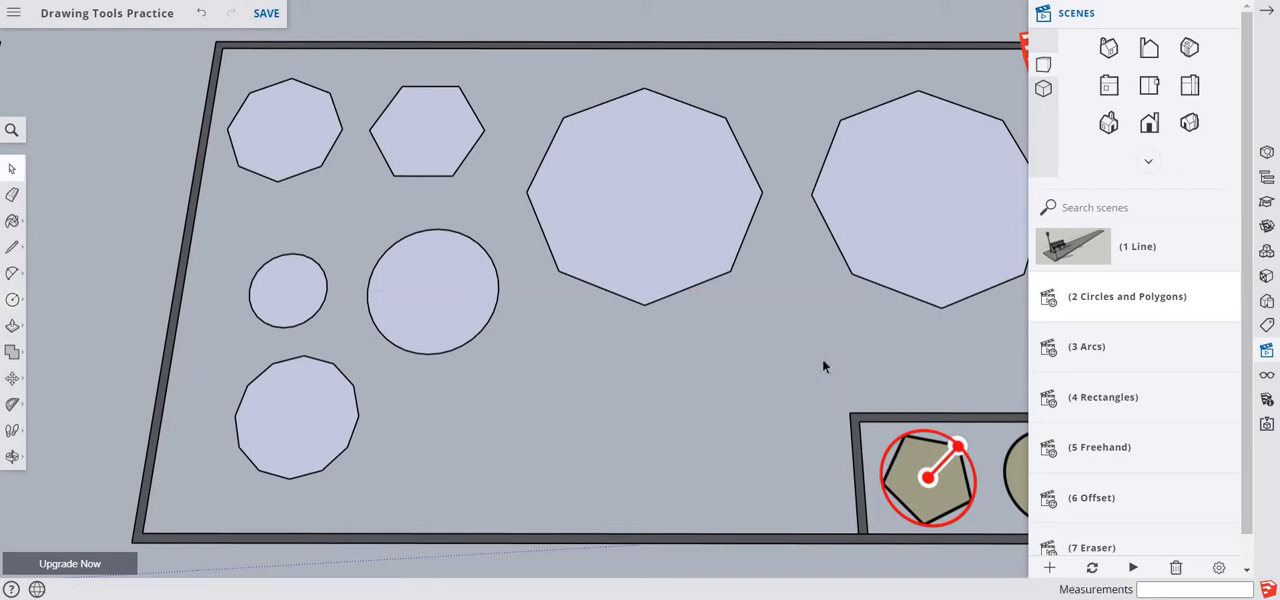
{"action": "key", "text": "o"}
{"action": "left_click_drag", "start_coordinate": [686, 309], "coordinate": [607, 308]}
{"action": "key", "text": "space"}
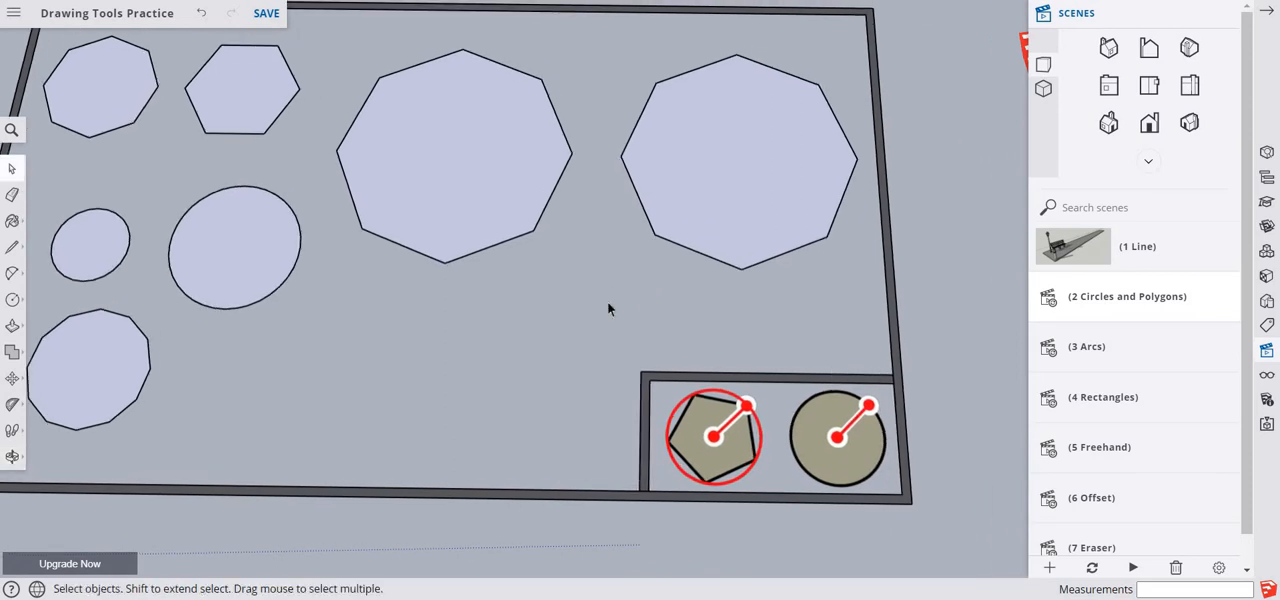
{"action": "key", "text": "p"}
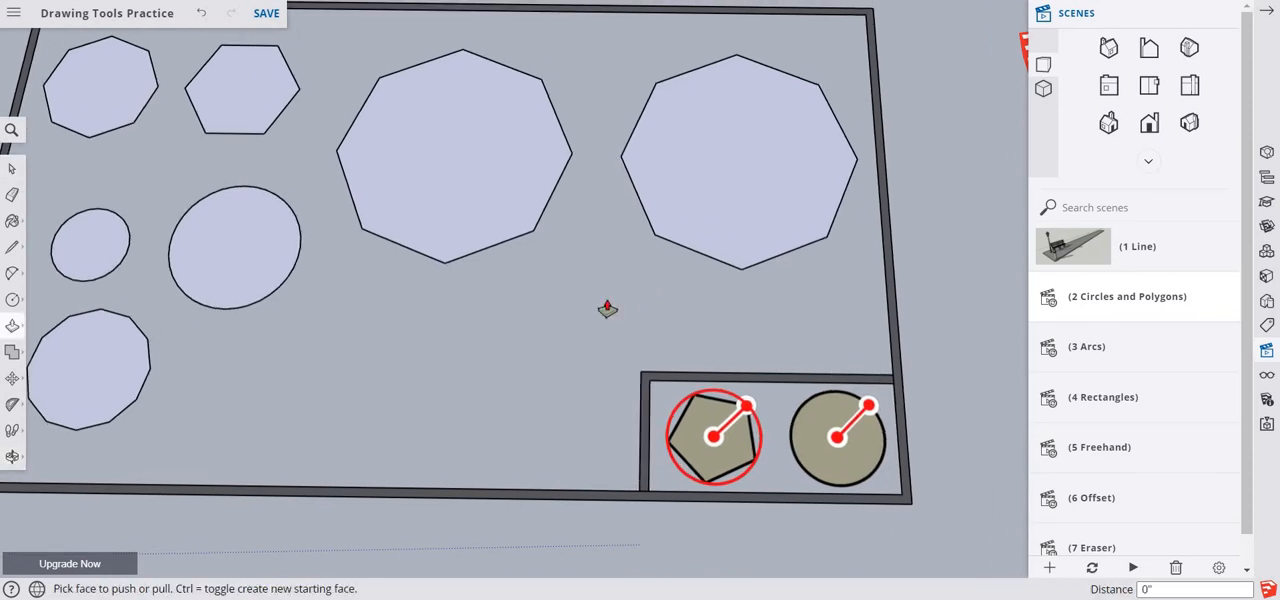
{"action": "left_click", "coordinate": [489, 215]}
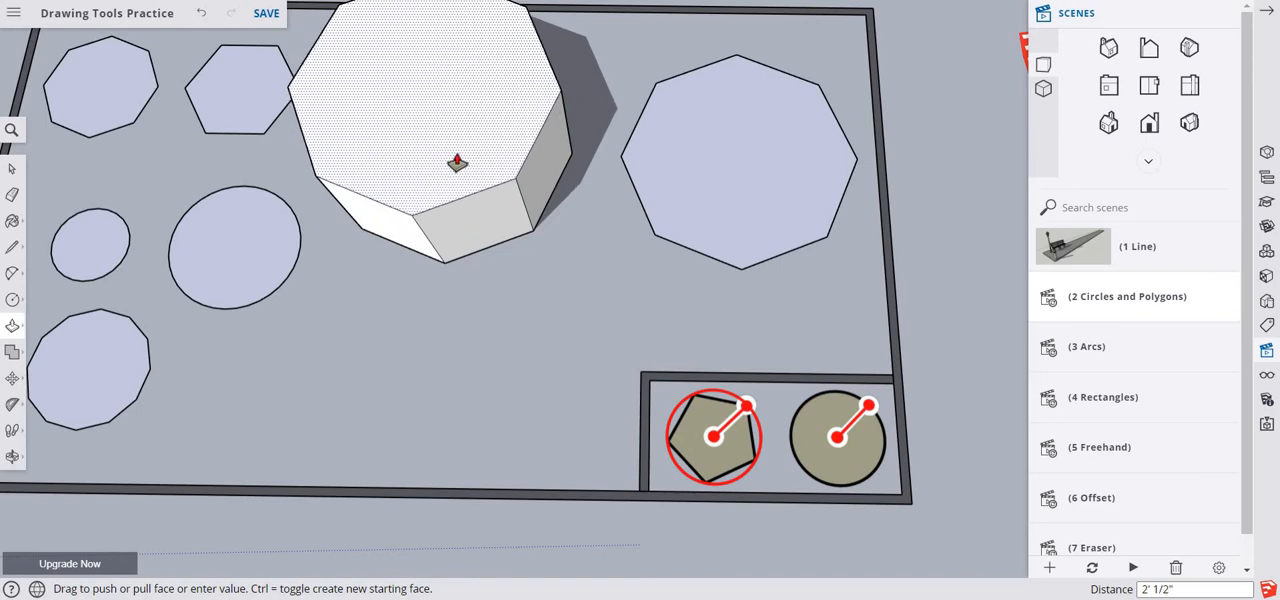
{"action": "left_click", "coordinate": [457, 162]}
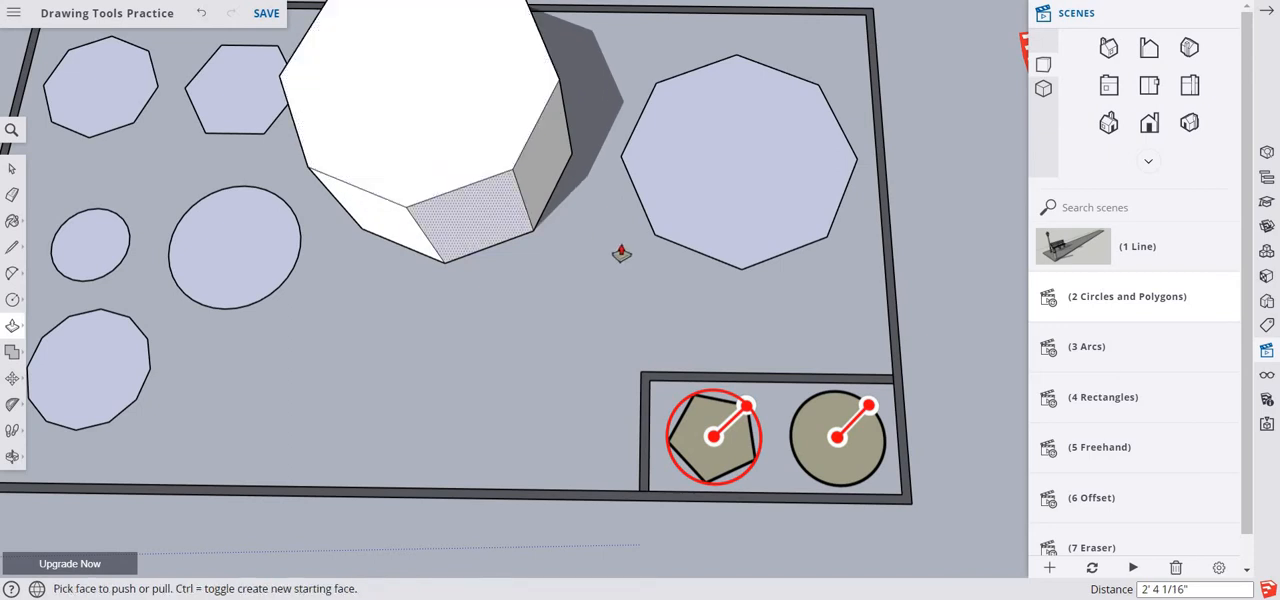
{"action": "left_click", "coordinate": [697, 190]}
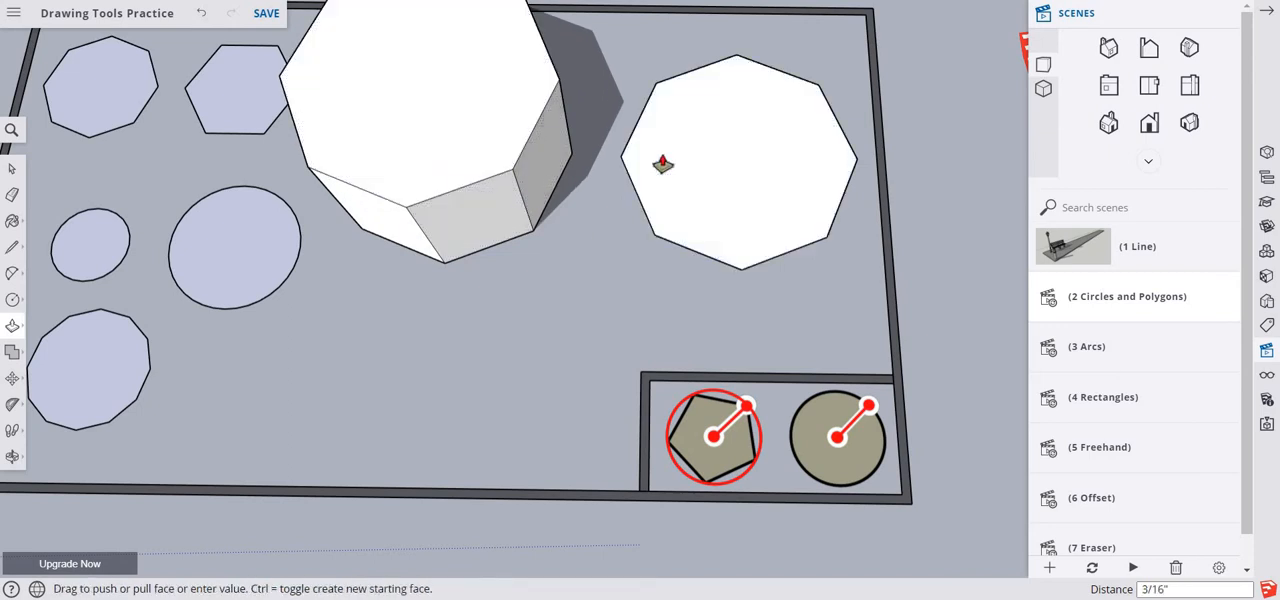
{"action": "left_click", "coordinate": [516, 124]}
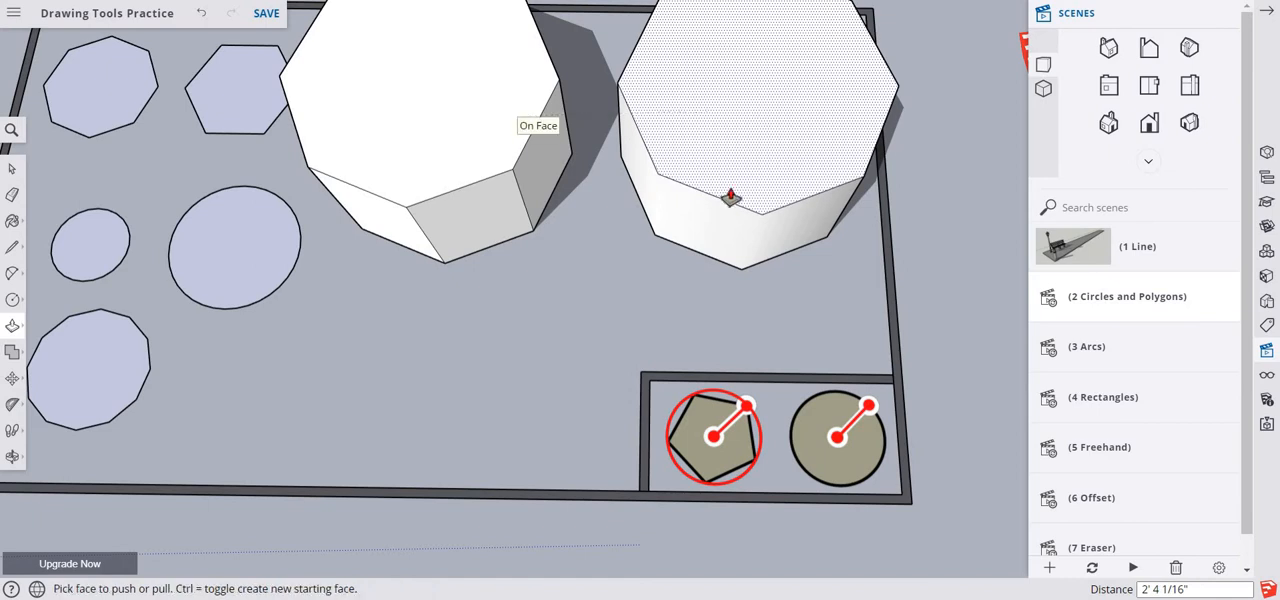
- Examine the side surfaces of the extruded polygon and circle, and the edges of the flat circles beside them
{"action": "mouse_move", "coordinate": [694, 223]}
{"action": "middle_mouse_down"}
{"action": "mouse_move", "coordinate": [751, 109]}
{"action": "mouse_move", "coordinate": [757, 43]}
{"action": "mouse_move", "coordinate": [744, 8]}
{"action": "mouse_move", "coordinate": [909, 37]}
{"action": "mouse_move", "coordinate": [898, 124]}
{"action": "mouse_move", "coordinate": [763, 234]}
{"action": "mouse_move", "coordinate": [654, 217]}
{"action": "mouse_move", "coordinate": [586, 134]}
{"action": "mouse_move", "coordinate": [586, 100]}
{"action": "mouse_move", "coordinate": [740, 211]}
{"action": "mouse_move", "coordinate": [800, 209]}
{"action": "mouse_move", "coordinate": [829, 257]}
{"action": "mouse_move", "coordinate": [820, 340]}
{"action": "mouse_move", "coordinate": [751, 111]}
{"action": "mouse_move", "coordinate": [780, 29]}
{"action": "mouse_move", "coordinate": [798, 29]}
{"action": "mouse_move", "coordinate": [797, 44]}
{"action": "middle_mouse_up"}
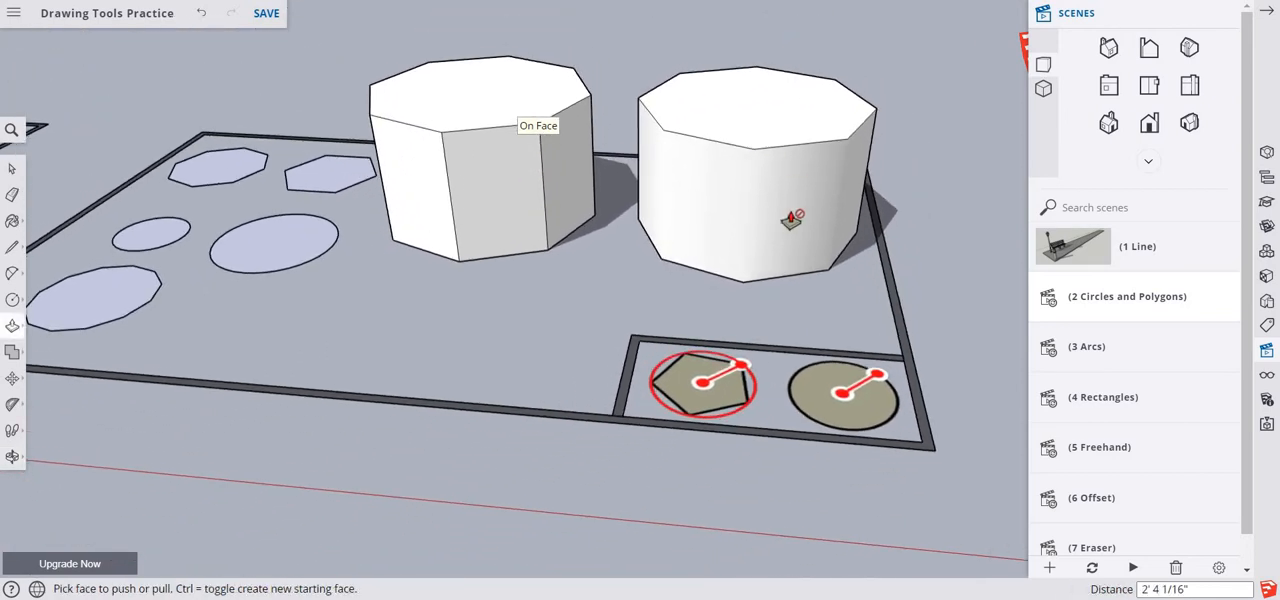
{"action": "key", "text": "space"}
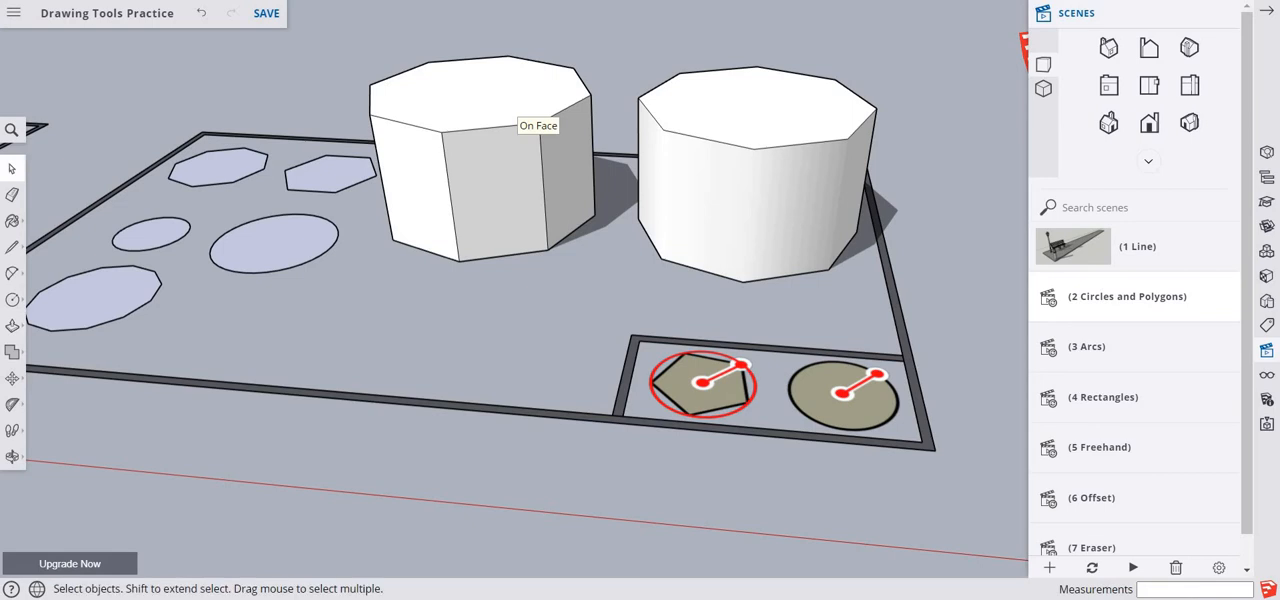
{"action": "middle_click_drag", "start_coordinate": [463, 358], "coordinate": [680, 396]}
{"action": "scroll", "coordinate": [680, 396], "scroll_direction": "down", "scroll_amount": 2}
{"action": "scroll", "coordinate": [678, 394], "scroll_direction": "up", "scroll_amount": 3}
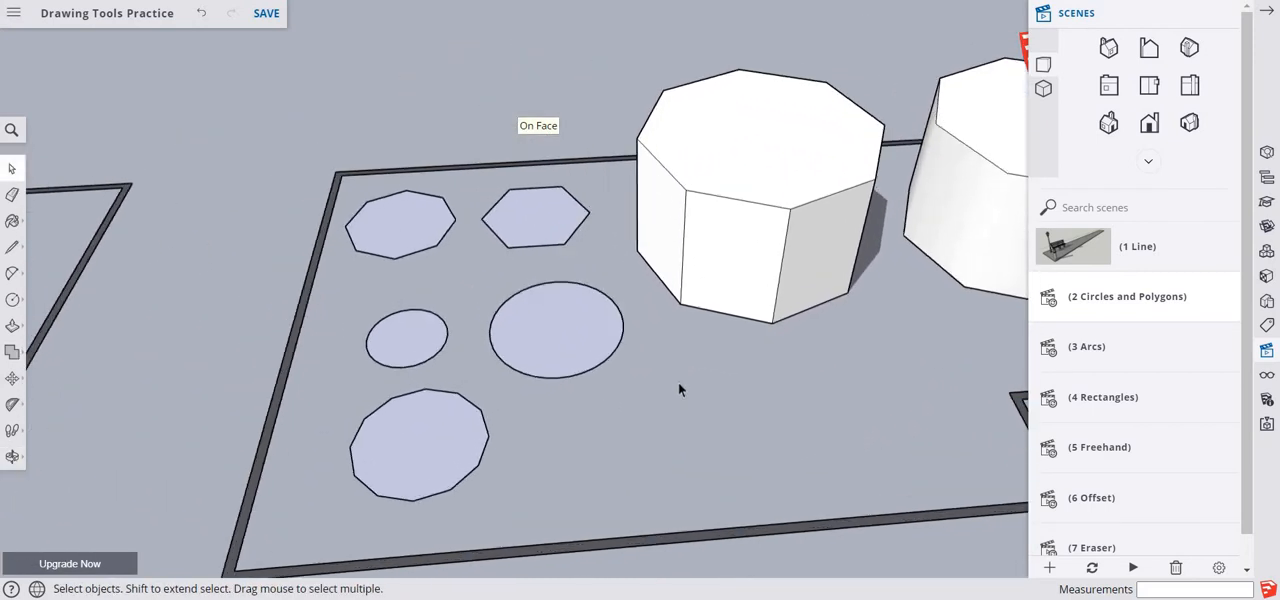
{"action": "middle_click_drag", "start_coordinate": [535, 462], "coordinate": [625, 348]}
{"action": "scroll", "coordinate": [572, 487], "scroll_direction": "down", "scroll_amount": 3}
{"action": "scroll", "coordinate": [625, 348], "scroll_direction": "down", "scroll_amount": 1}
{"action": "scroll", "coordinate": [627, 343], "scroll_direction": "up", "scroll_amount": 3}
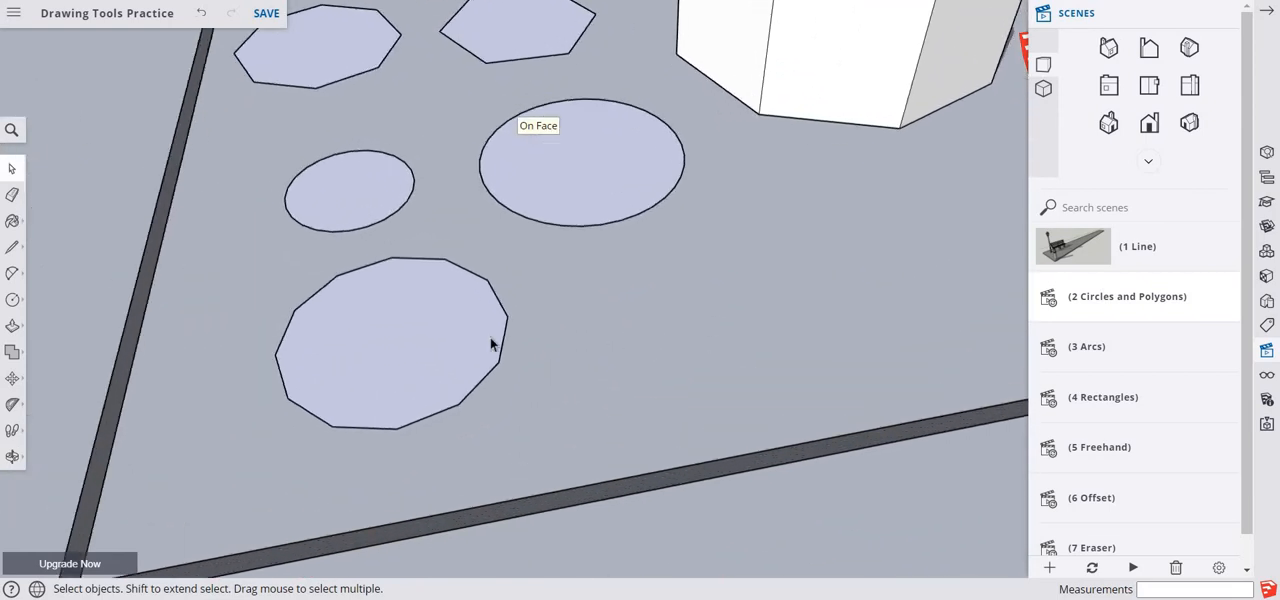
- Move the flat 12-sided circle about 7 15/16" by an edge midpoint and enlarge it about 4 1/16" by pulling an endpoint outward
{"action": "left_click", "coordinate": [12, 378]}
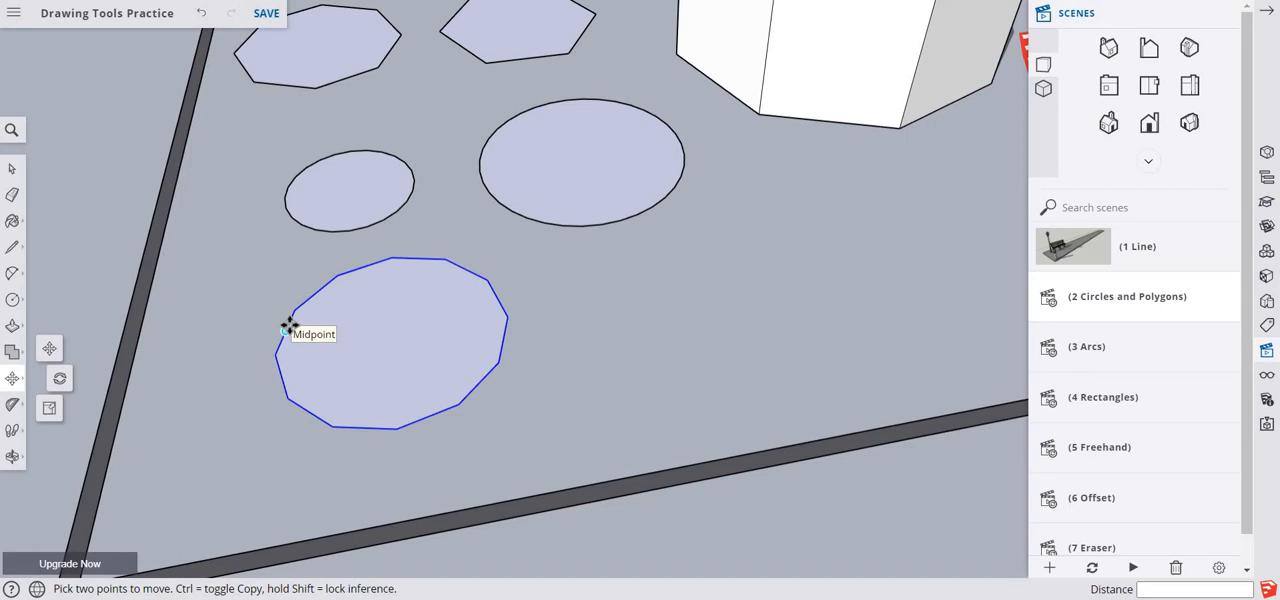
{"action": "left_click", "coordinate": [288, 328]}
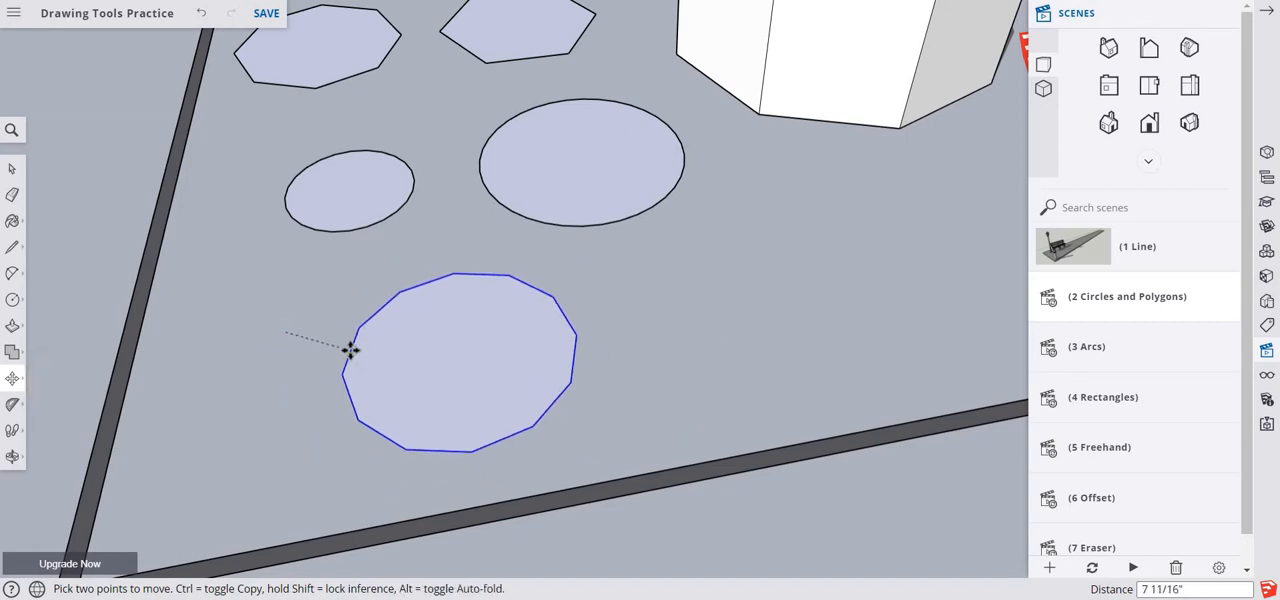
{"action": "left_click", "coordinate": [352, 350]}
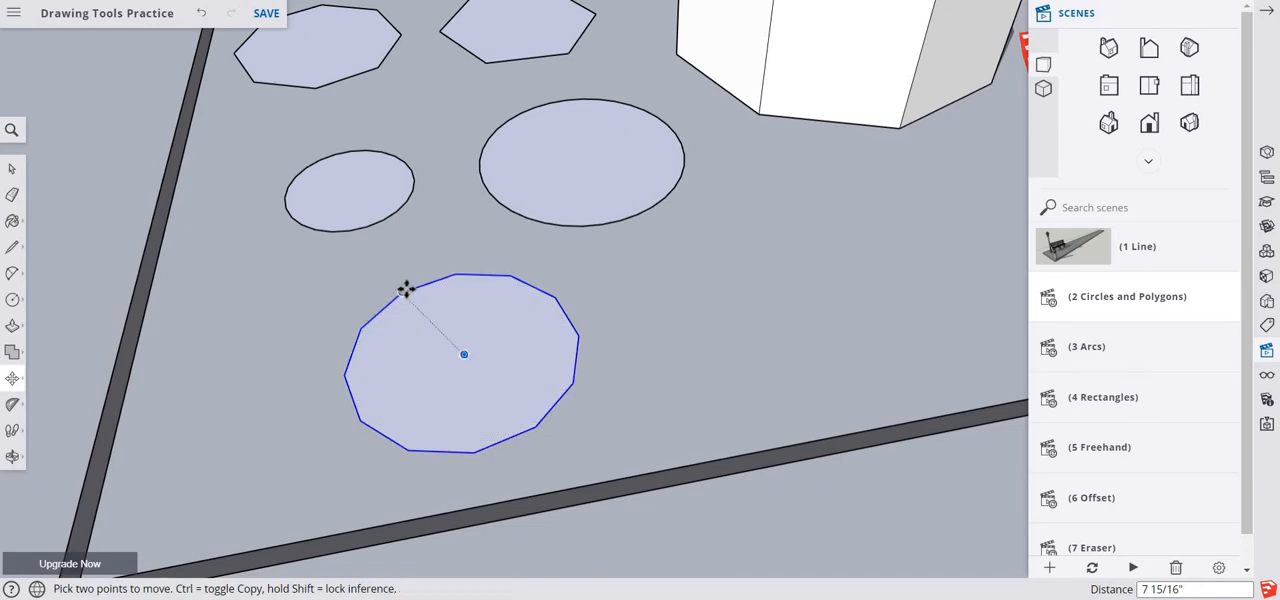
{"action": "left_click", "coordinate": [461, 273]}
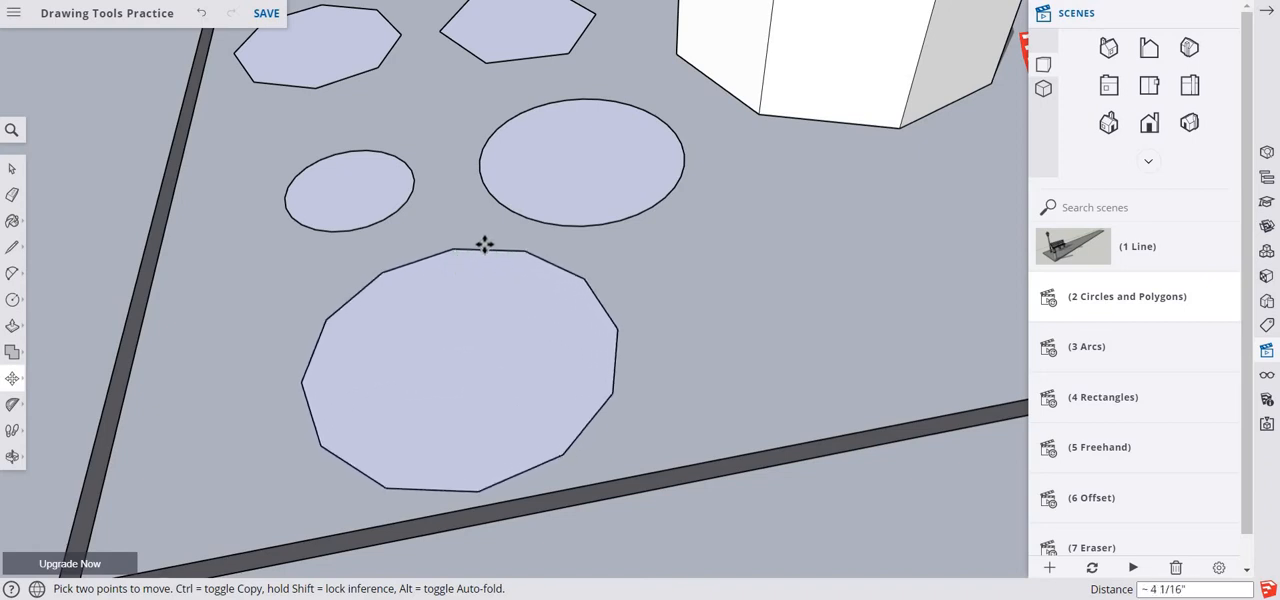
{"action": "left_click", "coordinate": [484, 245]}
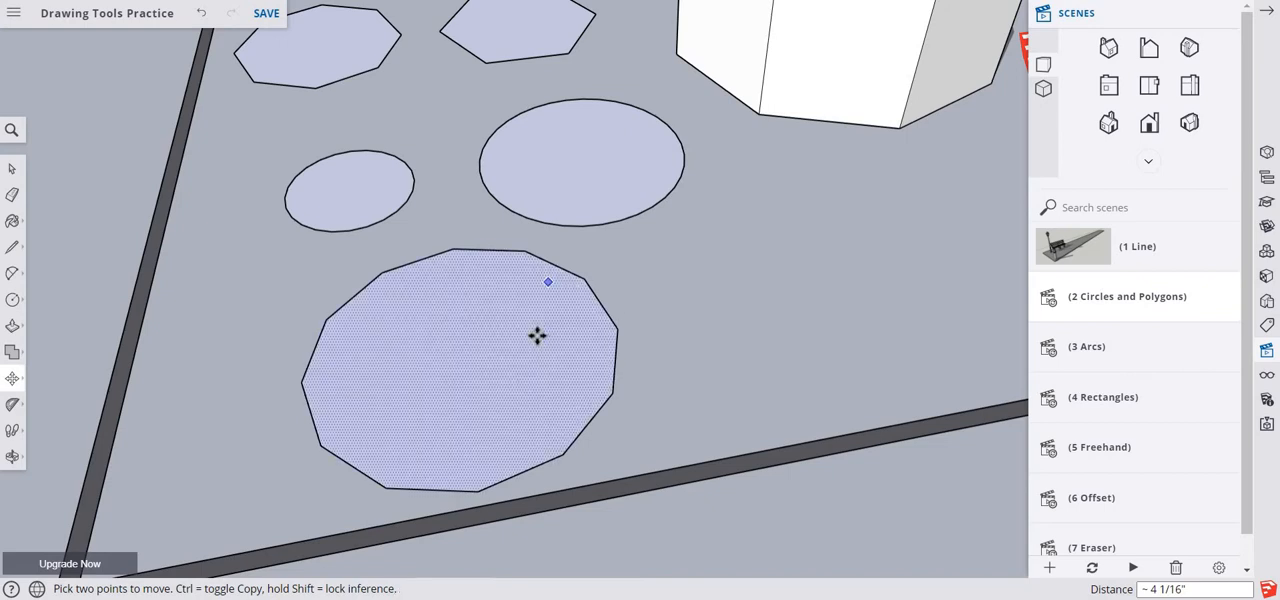
- Shift the enlarged 12-sided circle about 1 9/16" by its edge and shrink it about 5 5/8" by an endpoint
{"action": "left_click", "coordinate": [315, 346]}
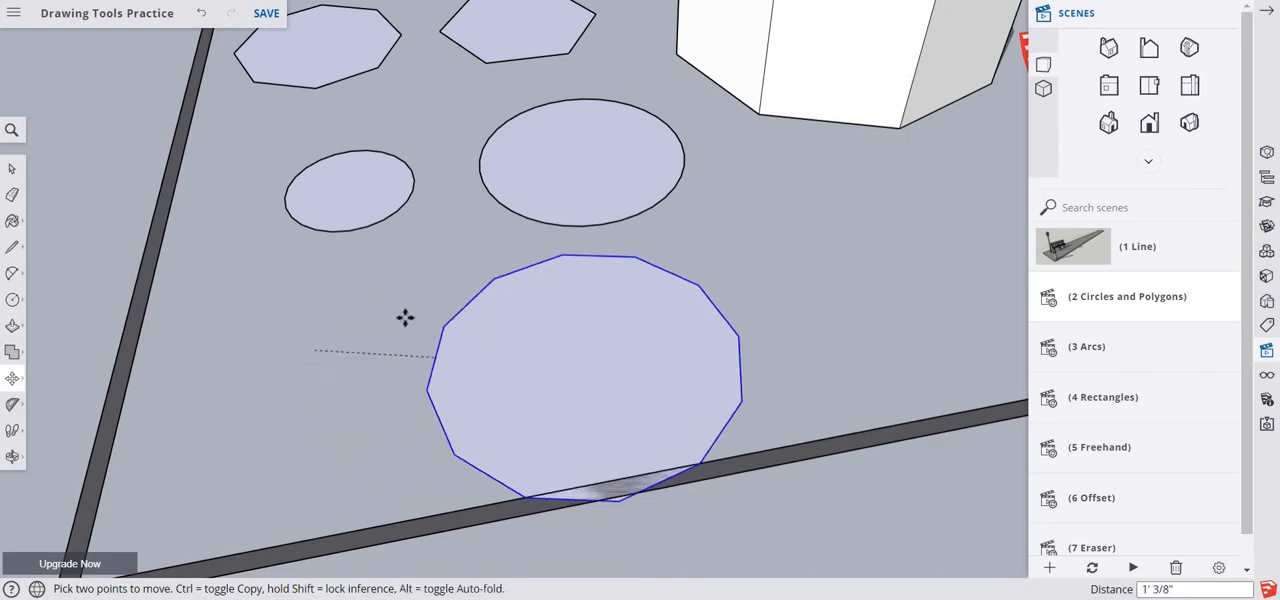
{"action": "left_click", "coordinate": [317, 337]}
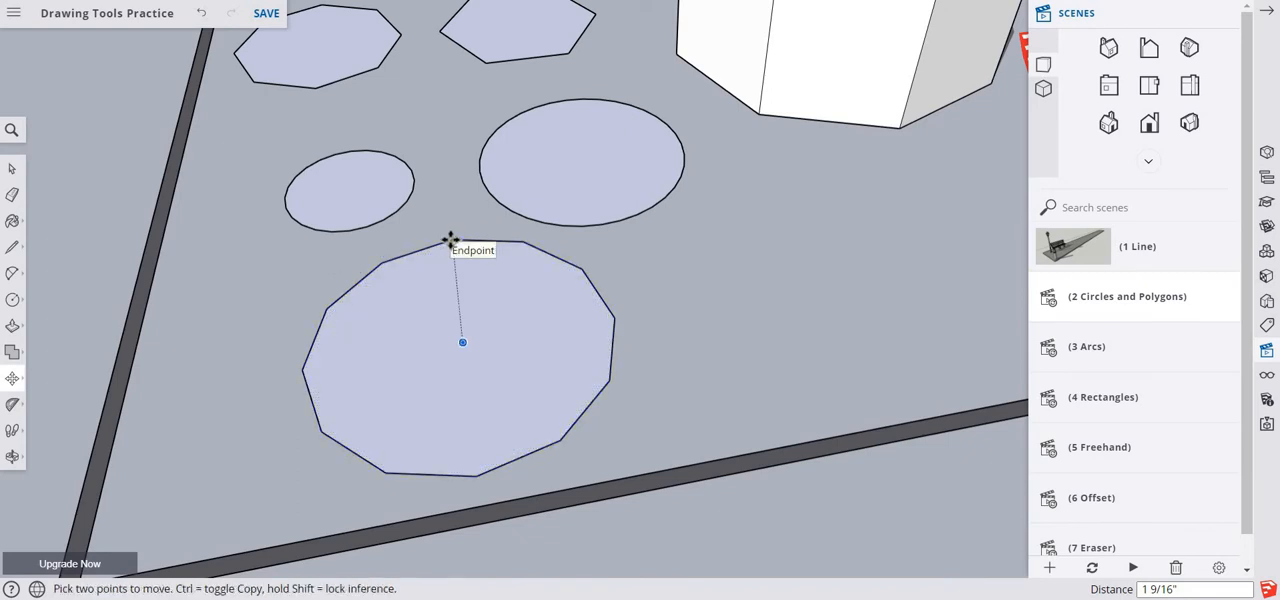
{"action": "left_click", "coordinate": [450, 241]}
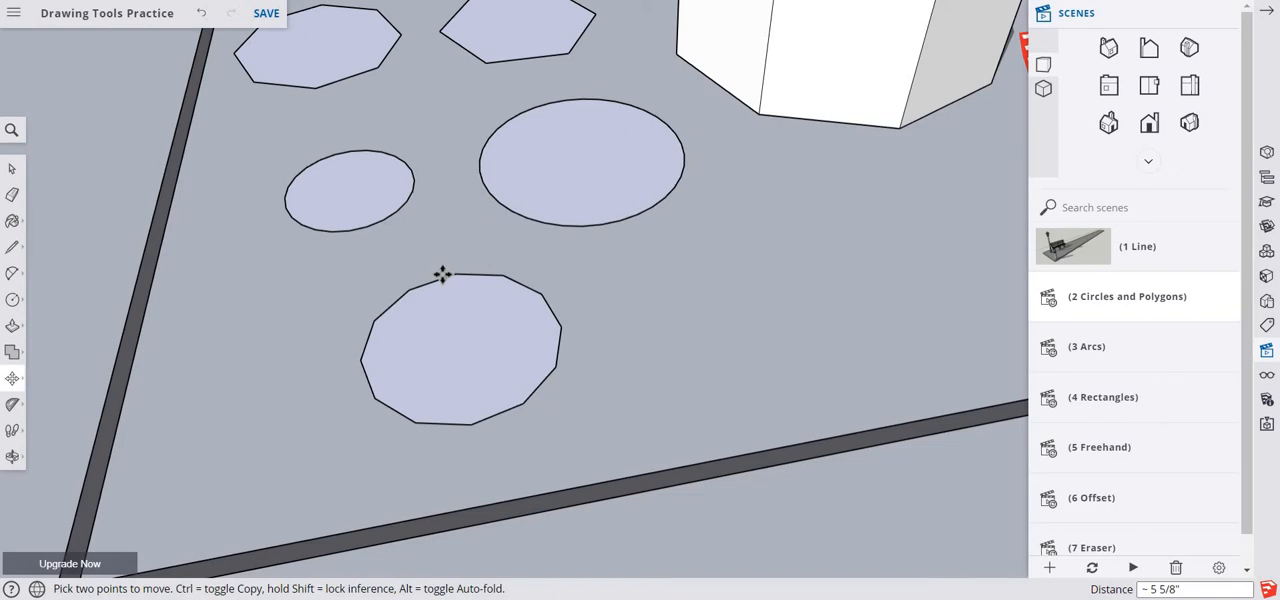
{"action": "left_click", "coordinate": [12, 168]}
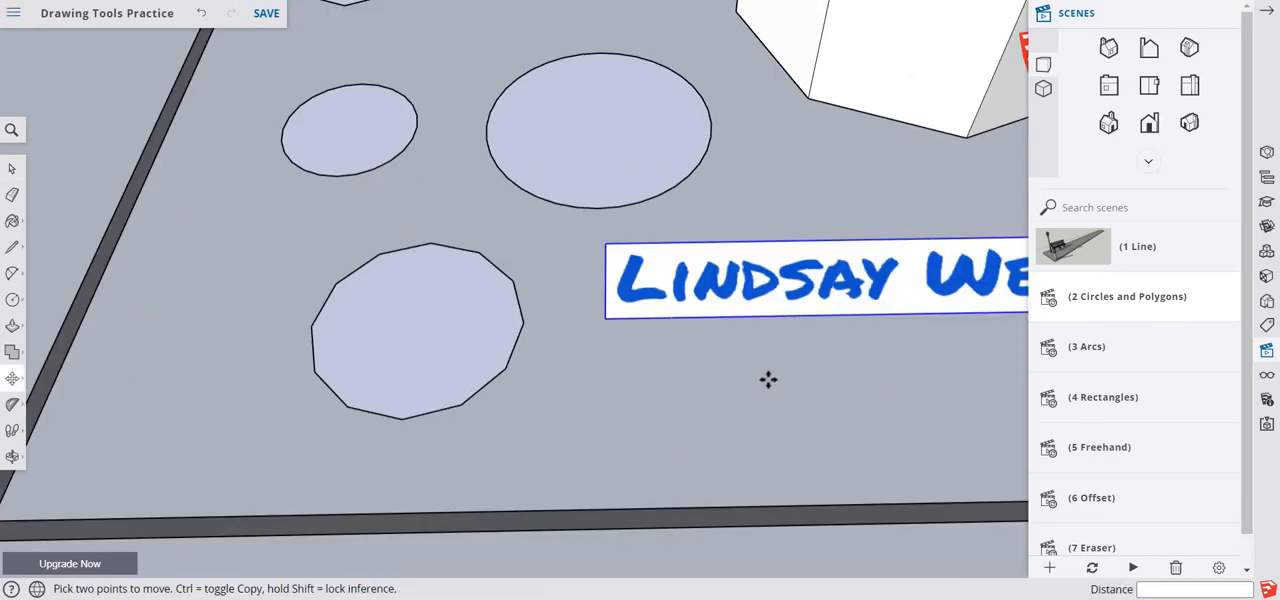
- Examine the whole circles and polygons area, including the flat shapes, the two extrusions and the name image
{"action": "key", "text": "space"}
{"action": "scroll", "coordinate": [791, 386], "scroll_direction": "down", "scroll_amount": 6}
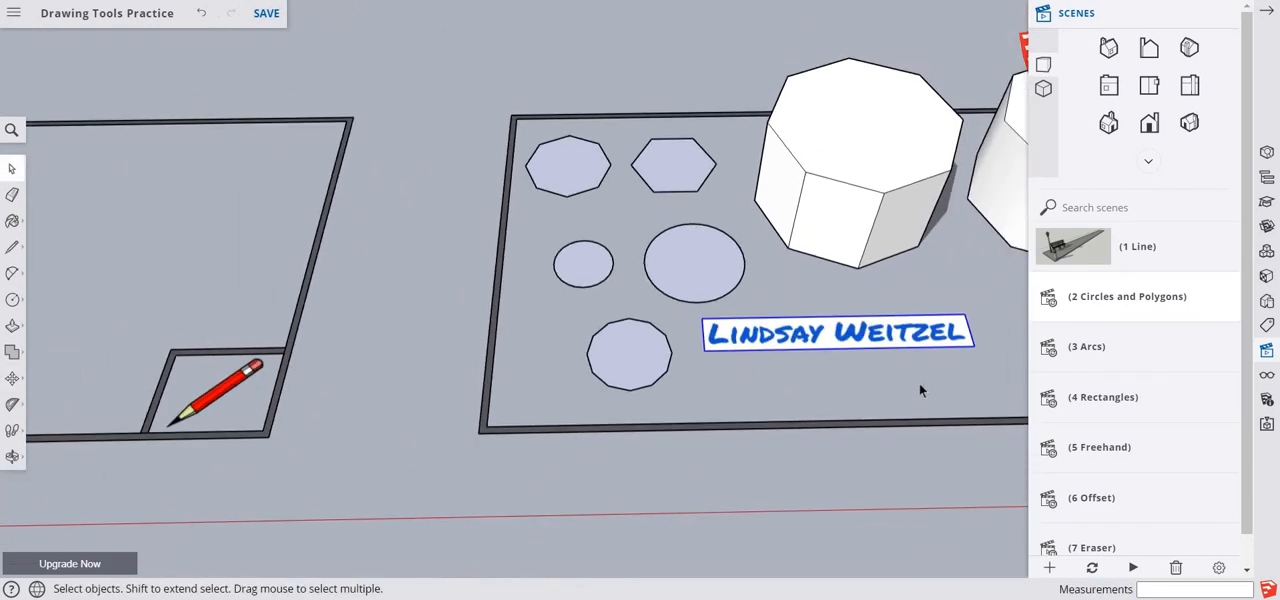
{"action": "key", "text": "o"}
{"action": "left_click_drag", "start_coordinate": [914, 380], "coordinate": [667, 425]}
{"action": "key", "text": "space"}
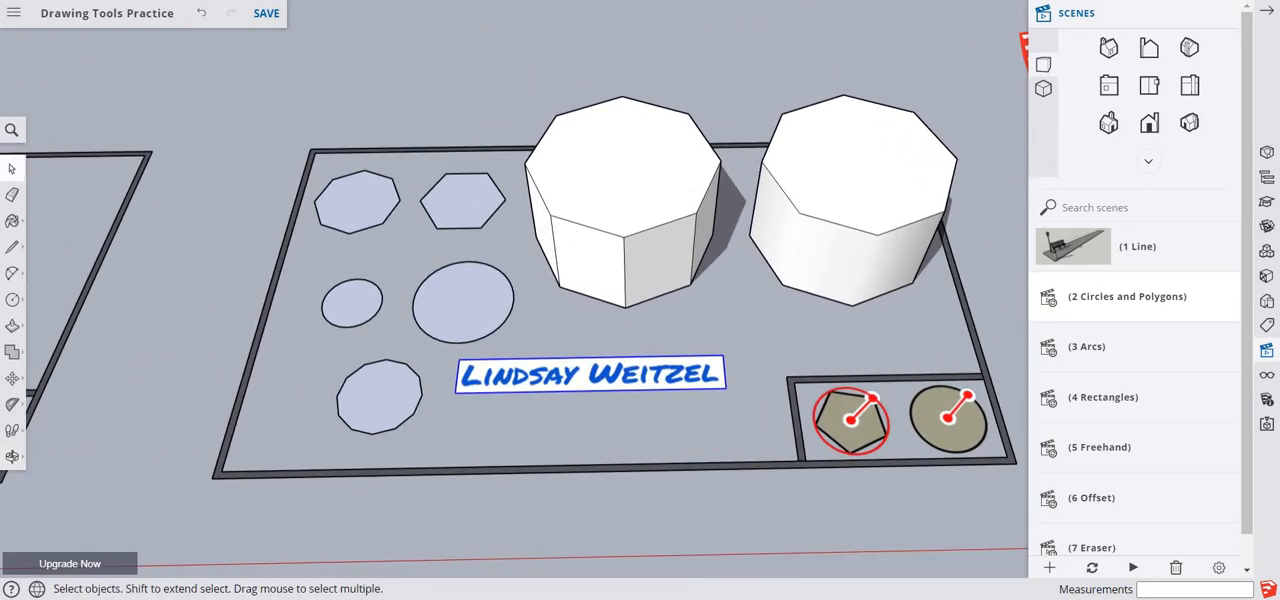
{"action": "left_click", "coordinate": [566, 293]}
{"action": "left_click_drag", "start_coordinate": [250, 62], "coordinate": [1022, 555]}
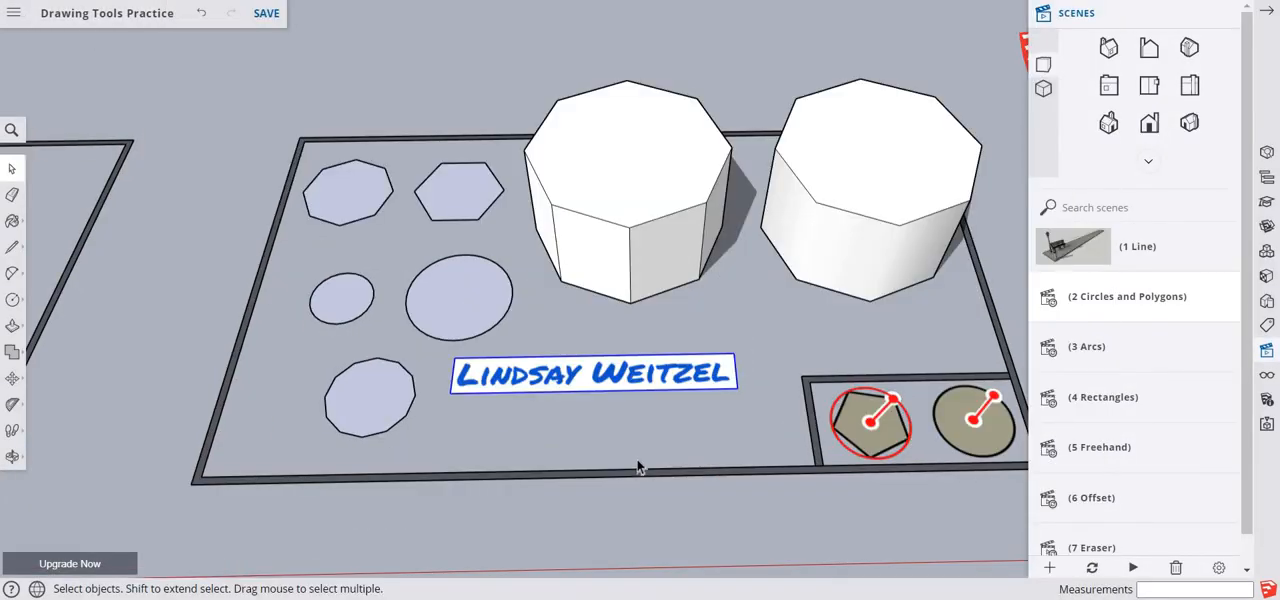
- Select the name image in front of the extruded shapes and look at the commands available for it, such as copying
{"action": "scroll", "coordinate": [629, 411], "scroll_direction": "up", "scroll_amount": 5}
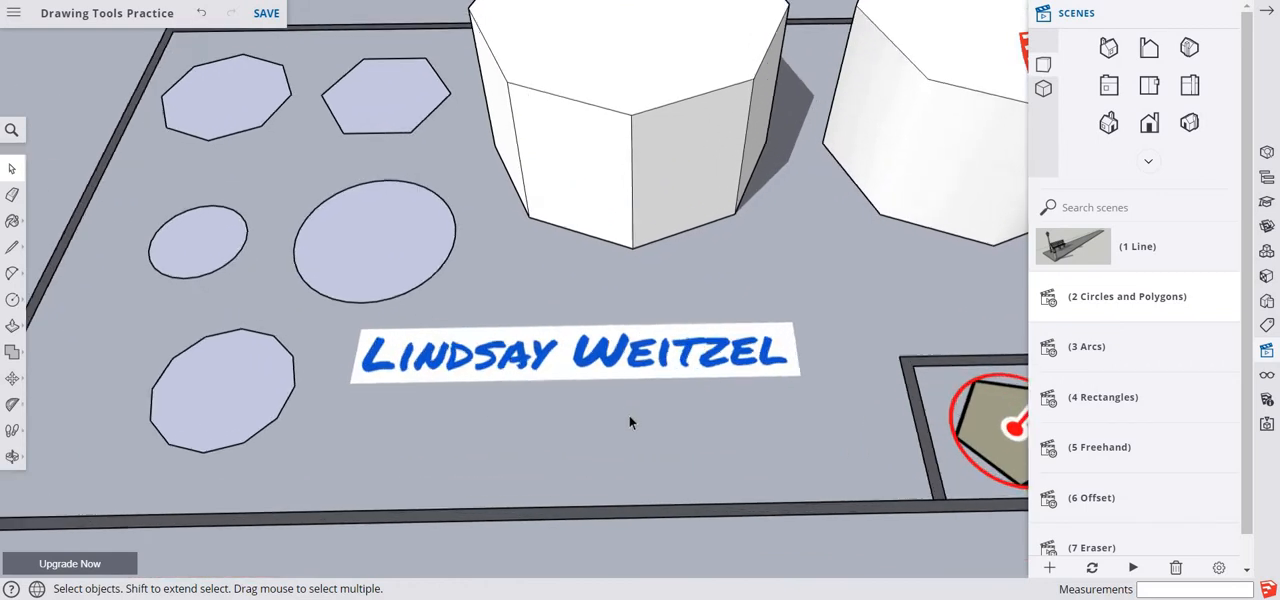
{"action": "left_click", "coordinate": [625, 360]}
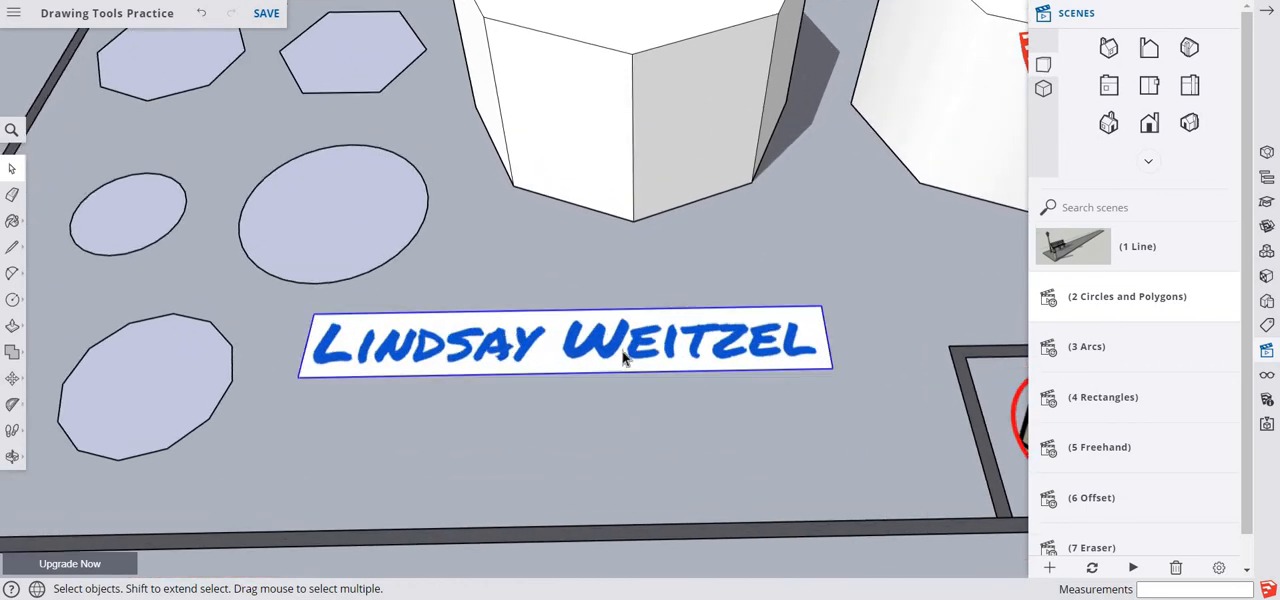
{"action": "right_click", "coordinate": [623, 360]}
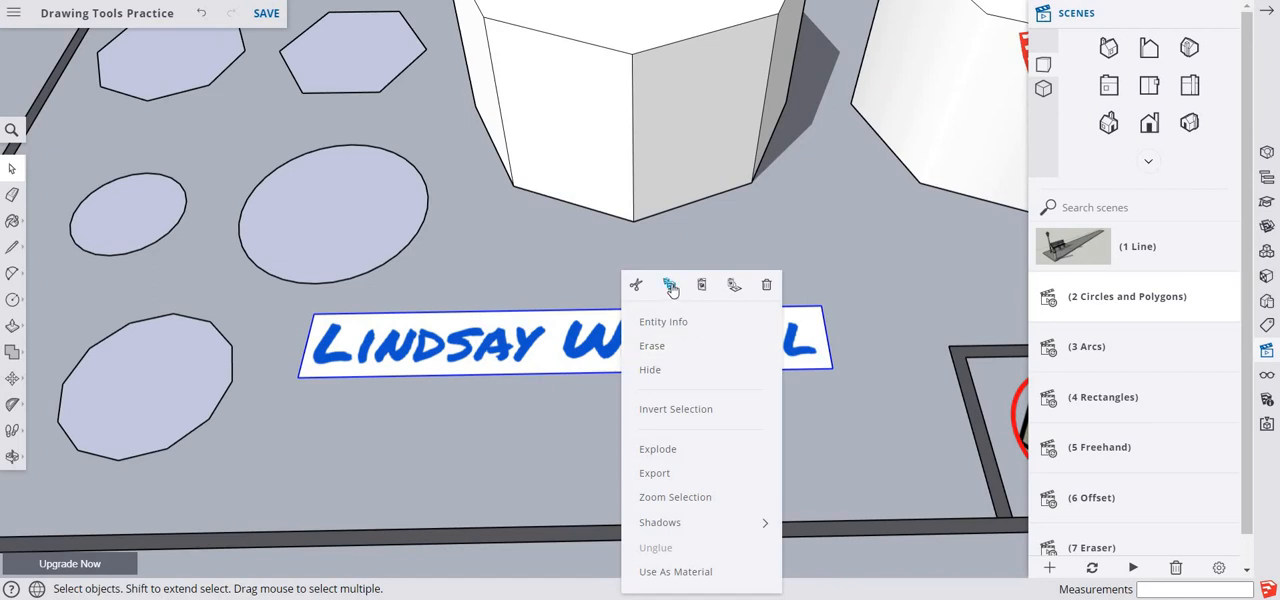
{"action": "left_click", "coordinate": [502, 476]}
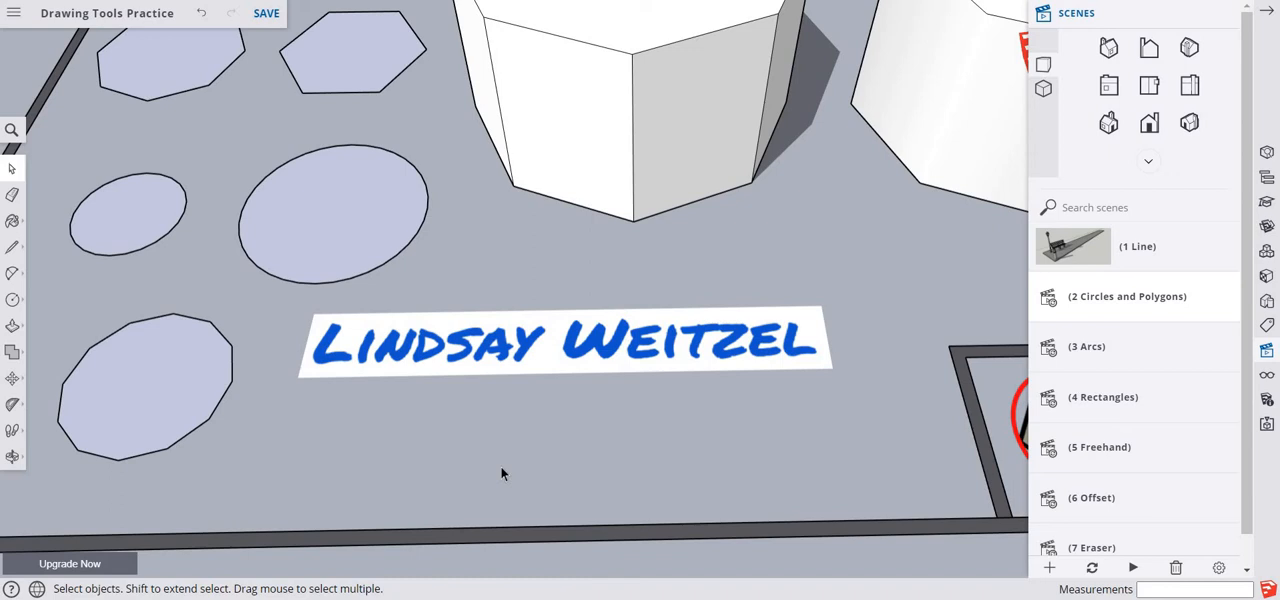
- Open the 3 Arcs scene and save the model
{"action": "left_click", "coordinate": [1050, 358]}
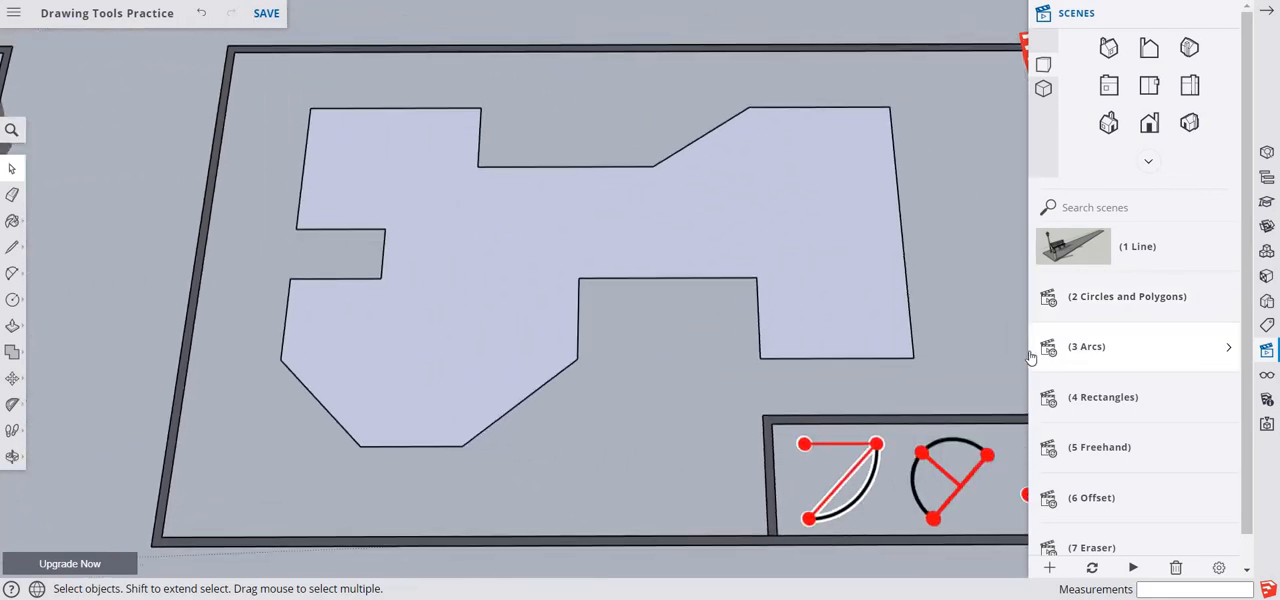
{"action": "left_click", "coordinate": [266, 13]}
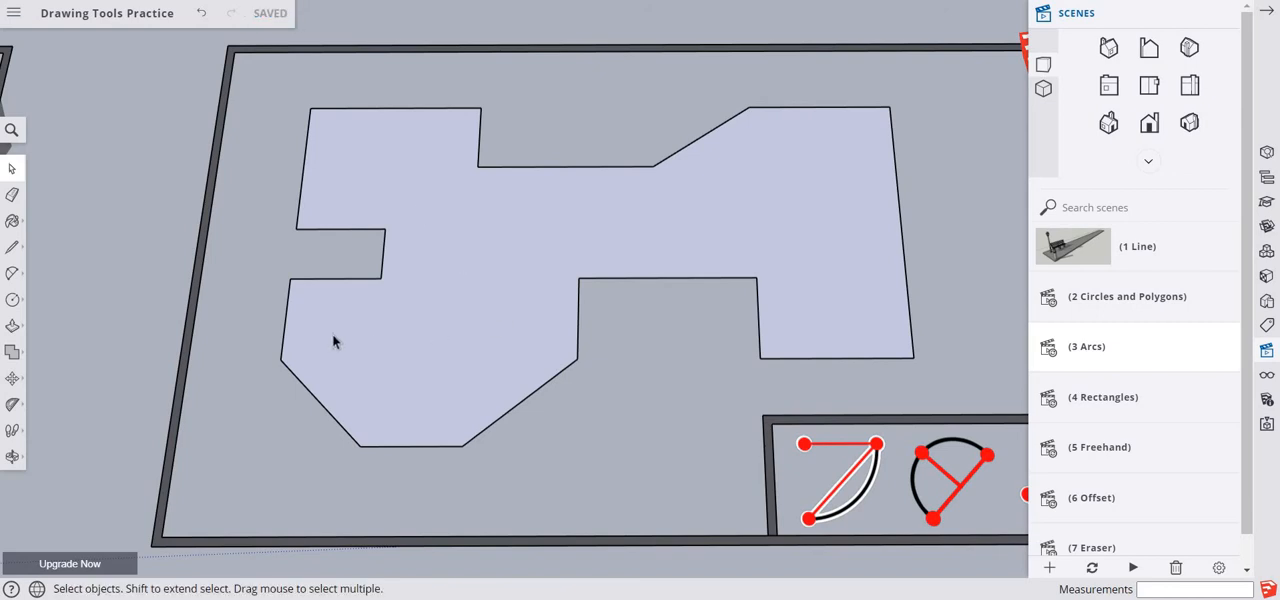
- Draw a 180° Arc centred on the midpoint of the front recess's back edge, running between that edge's two endpoints
{"action": "left_click", "coordinate": [12, 283]}
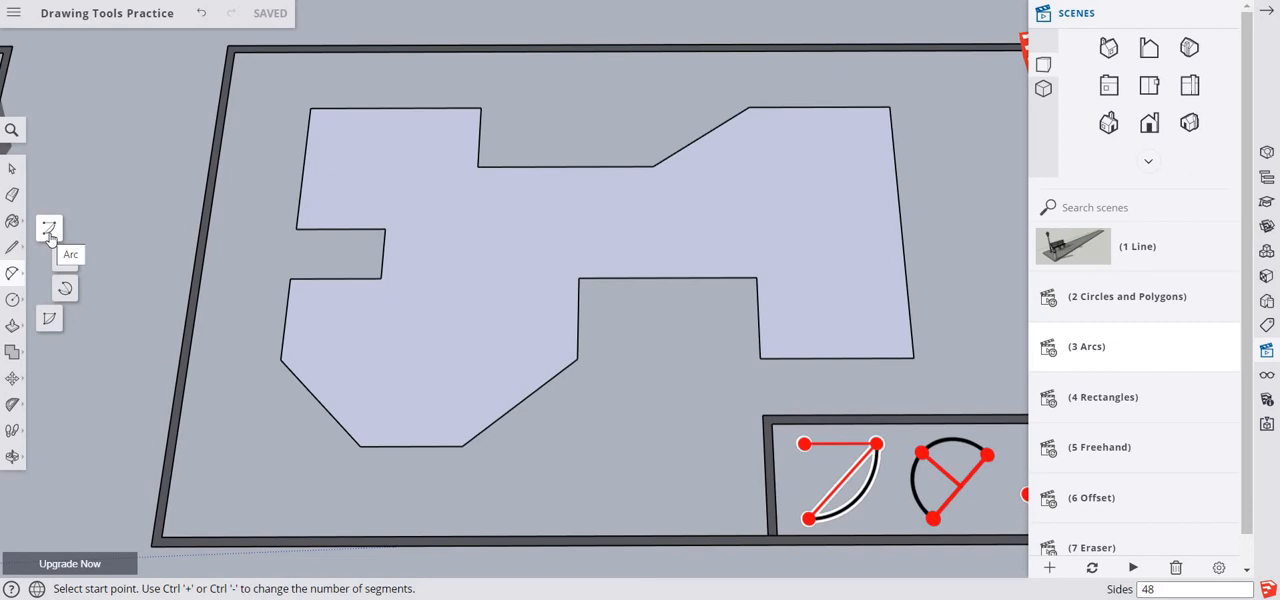
{"action": "left_click", "coordinate": [49, 230]}
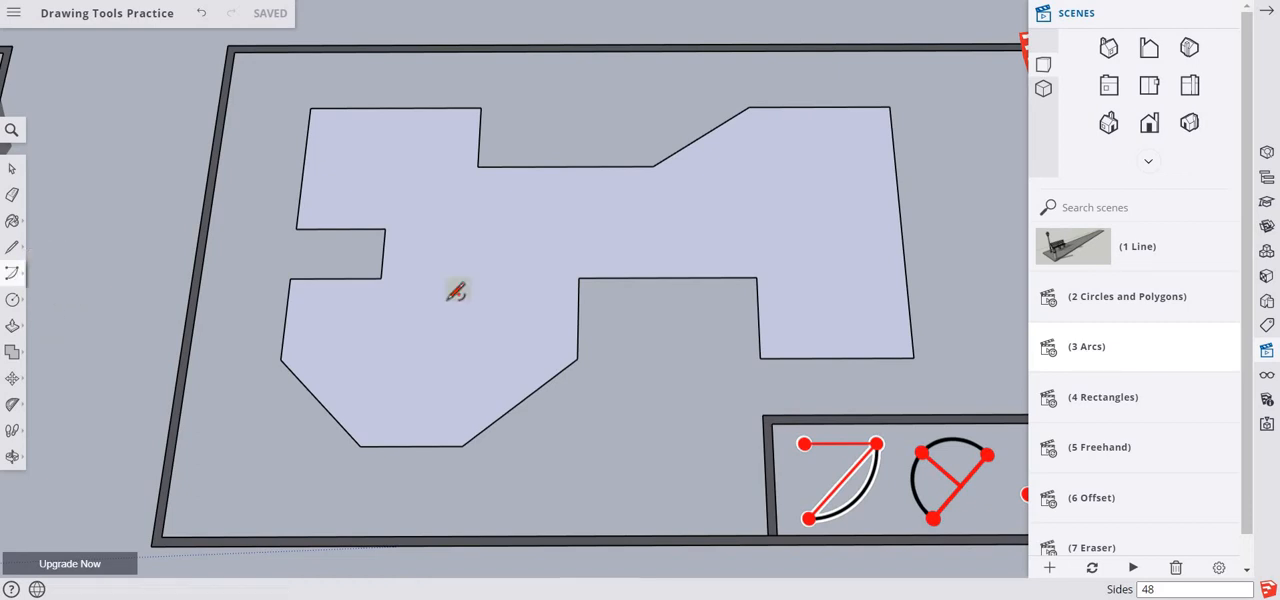
{"action": "left_click", "coordinate": [668, 277]}
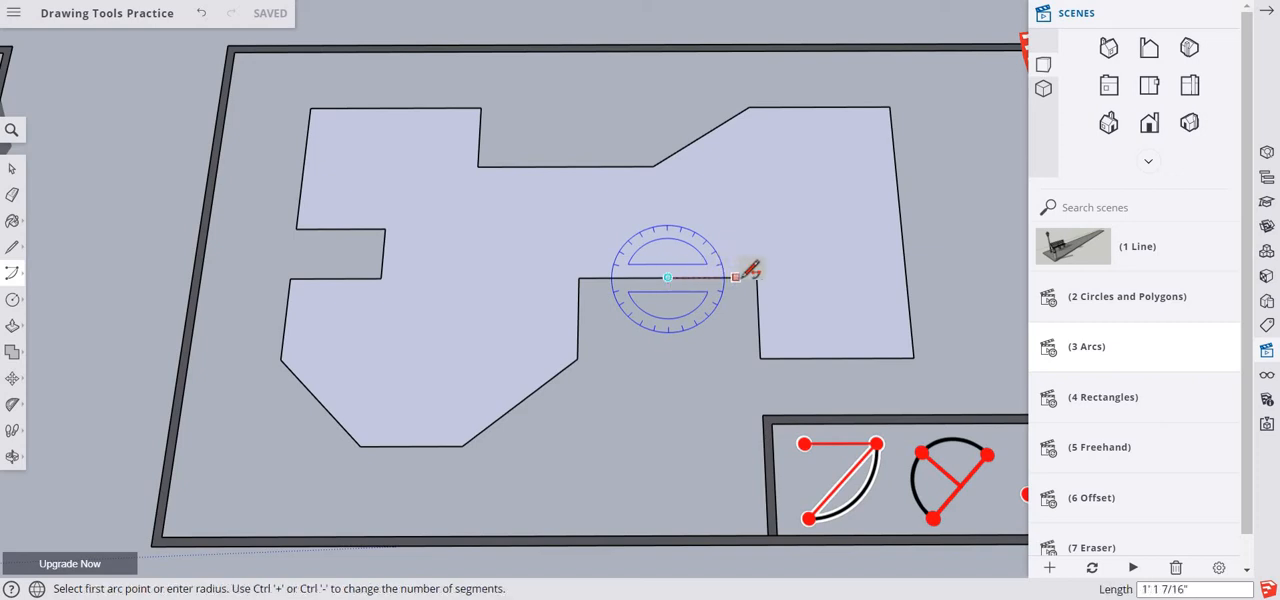
{"action": "left_click", "coordinate": [756, 277]}
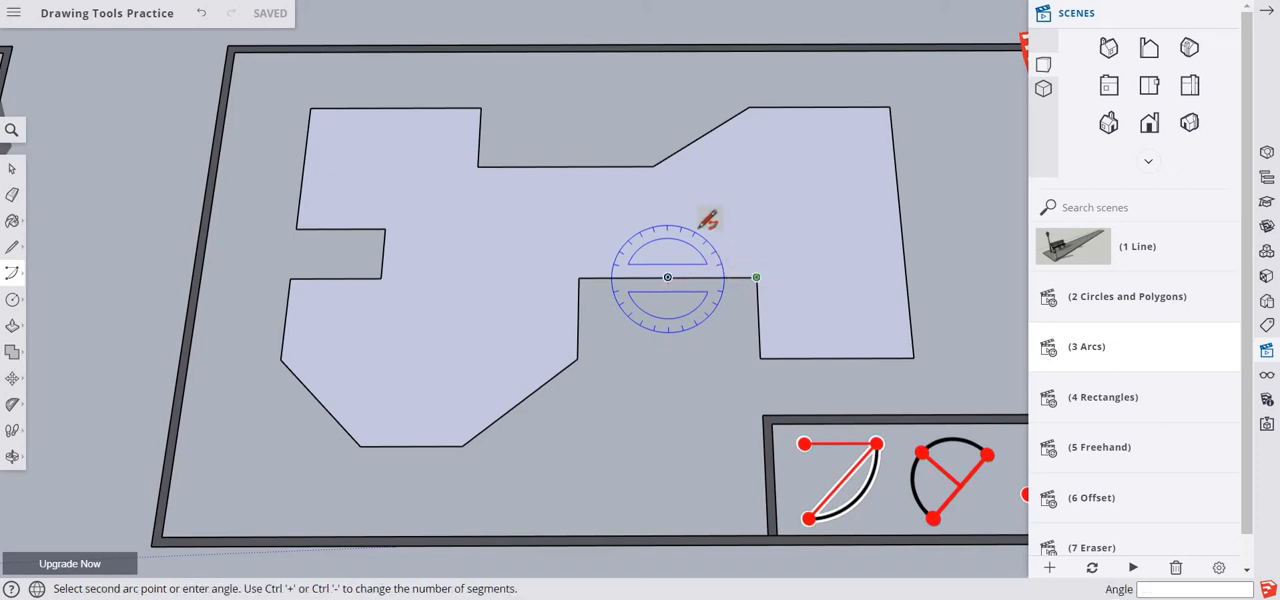
{"action": "left_click", "coordinate": [580, 277]}
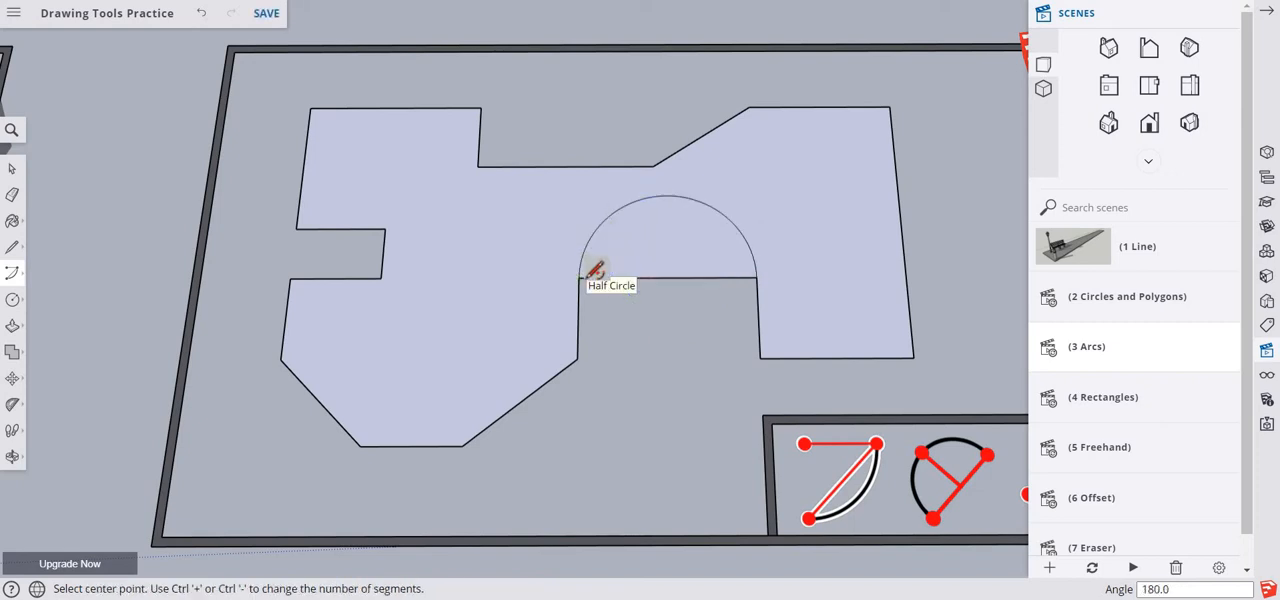
- Draw an Arc of about 232° centred on the front recess's left corner, from the recess side to the slanted edge
{"action": "left_click", "coordinate": [577, 358]}
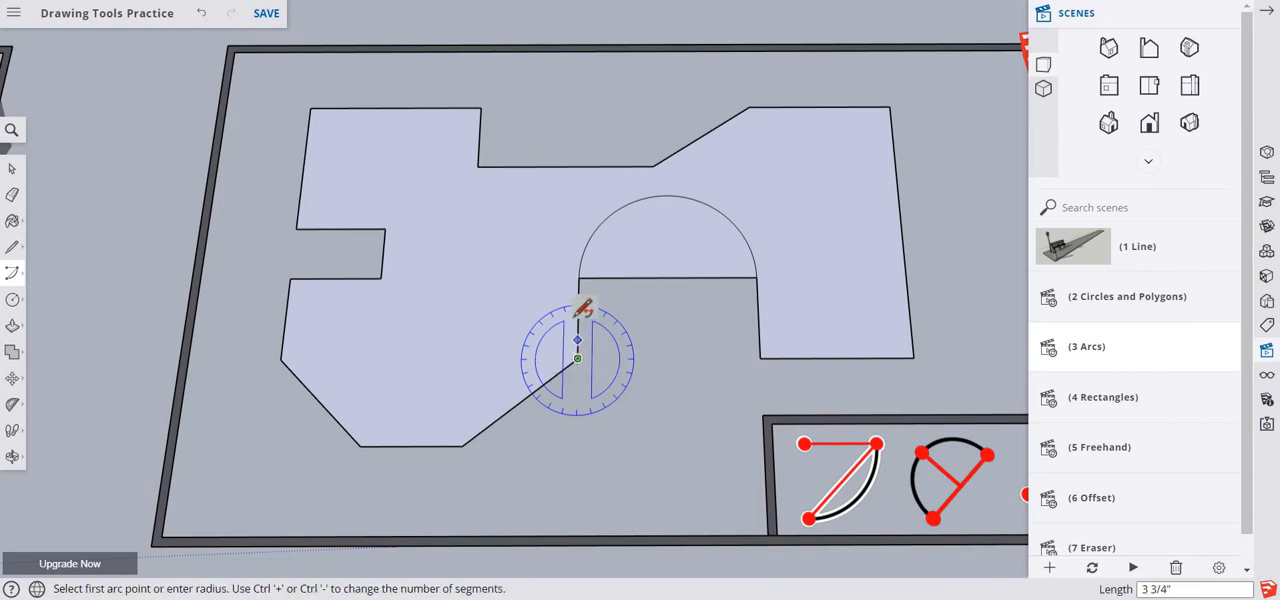
{"action": "left_click", "coordinate": [578, 314]}
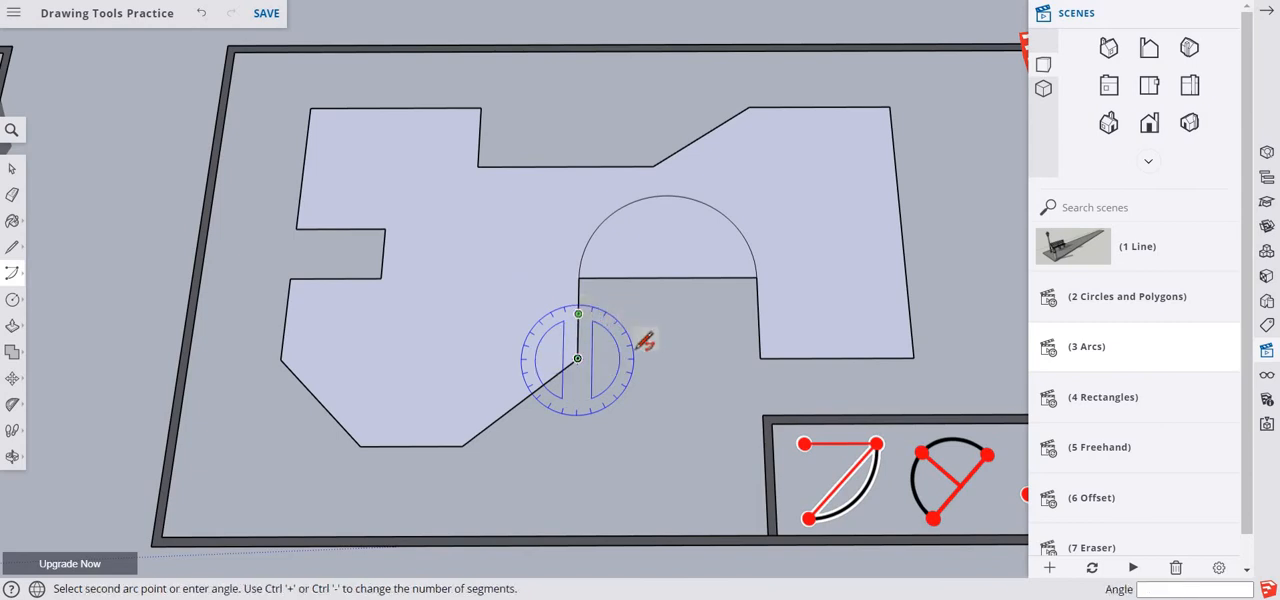
{"action": "left_click", "coordinate": [550, 392]}
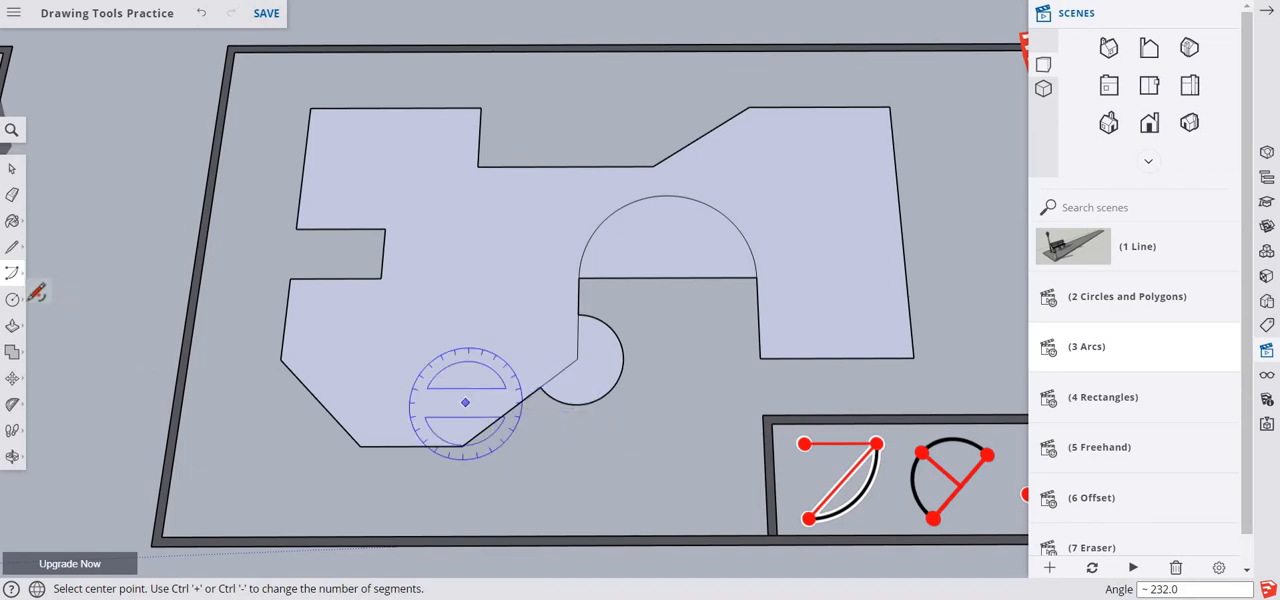
- Draw a 90° pie wedge with a radius of about 1' 1 1/8" in front of the recess, starting along the red axis
{"action": "mouse_move", "coordinate": [28, 284]}
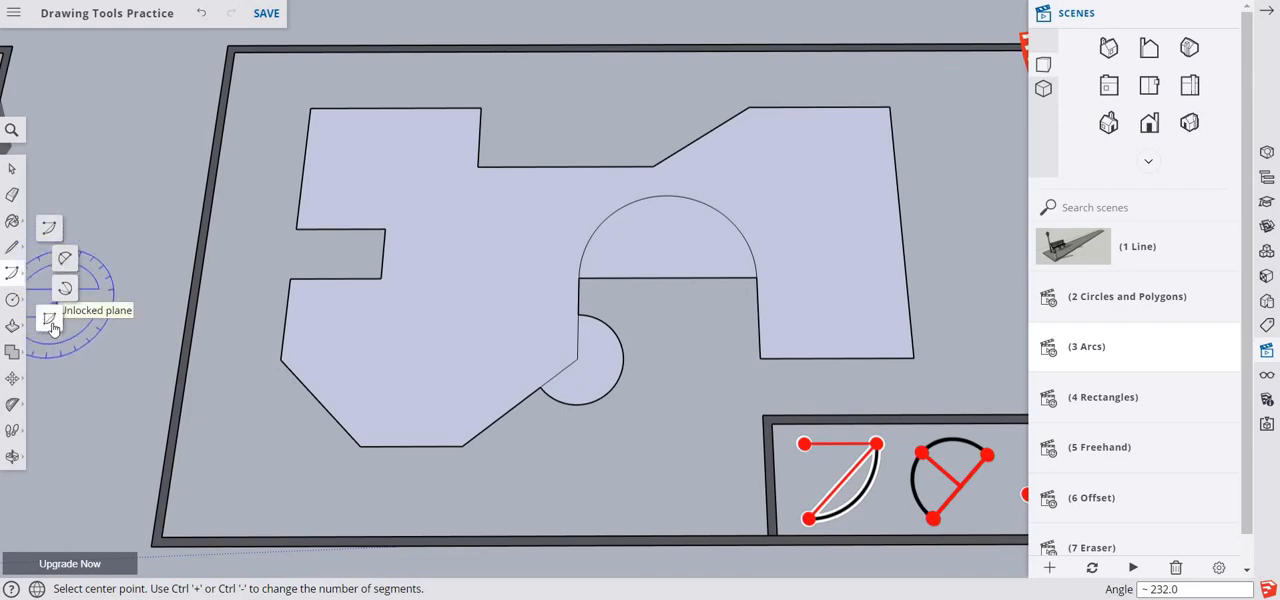
{"action": "left_click", "coordinate": [51, 322]}
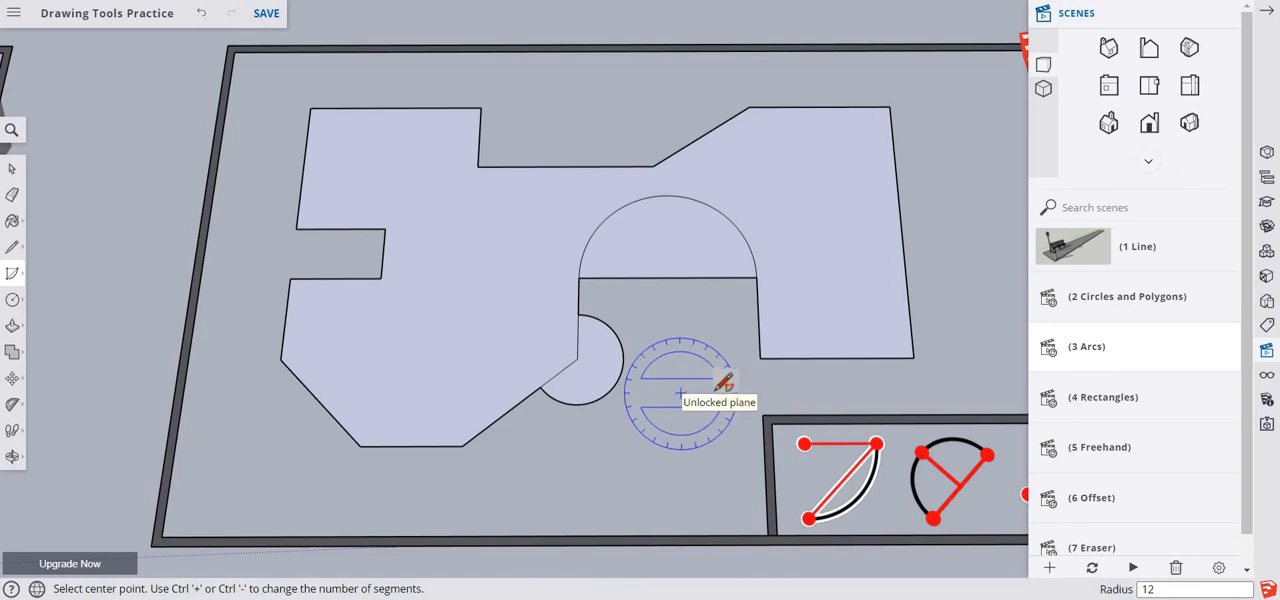
{"action": "left_click", "coordinate": [680, 392]}
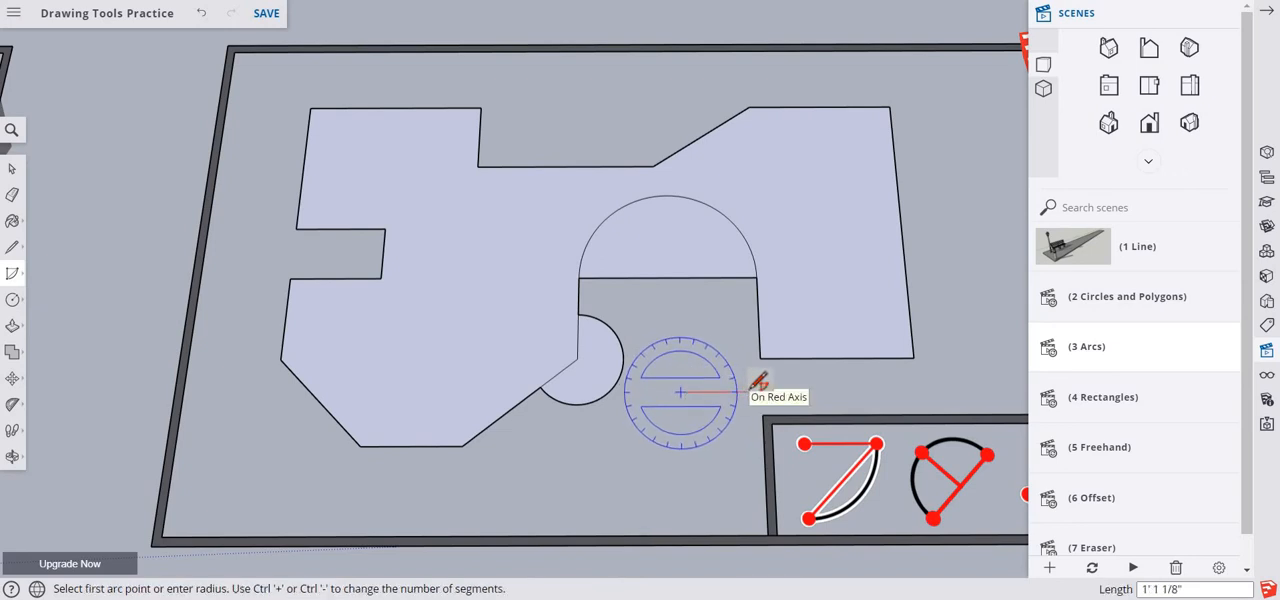
{"action": "left_click", "coordinate": [753, 392]}
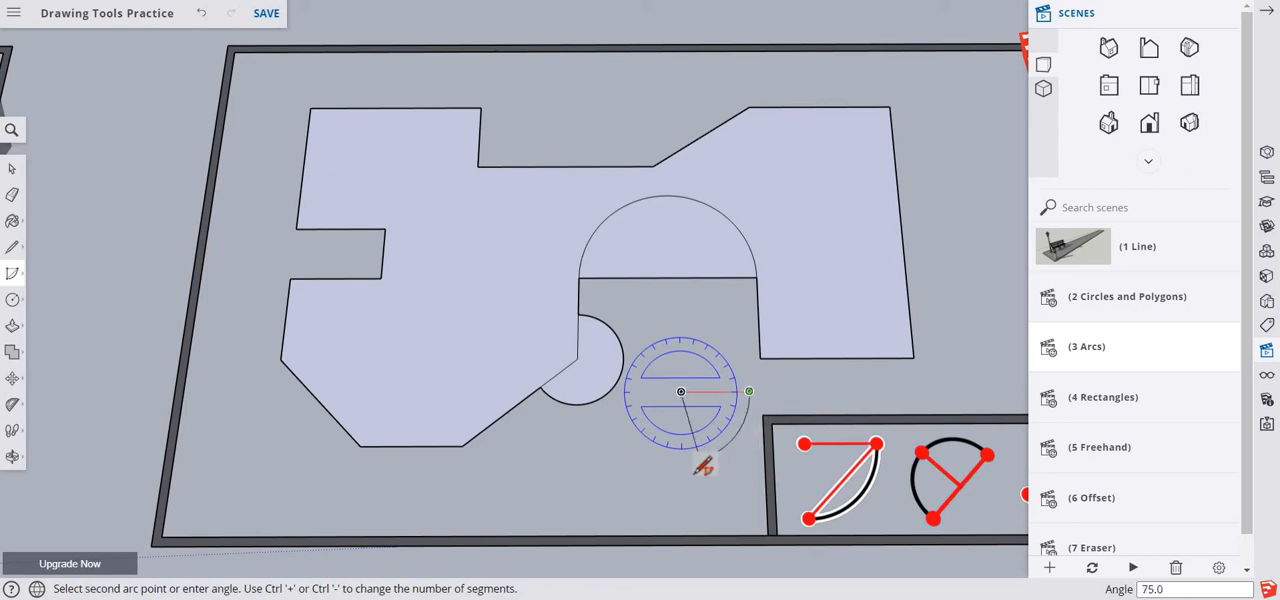
{"action": "left_click", "coordinate": [690, 464]}
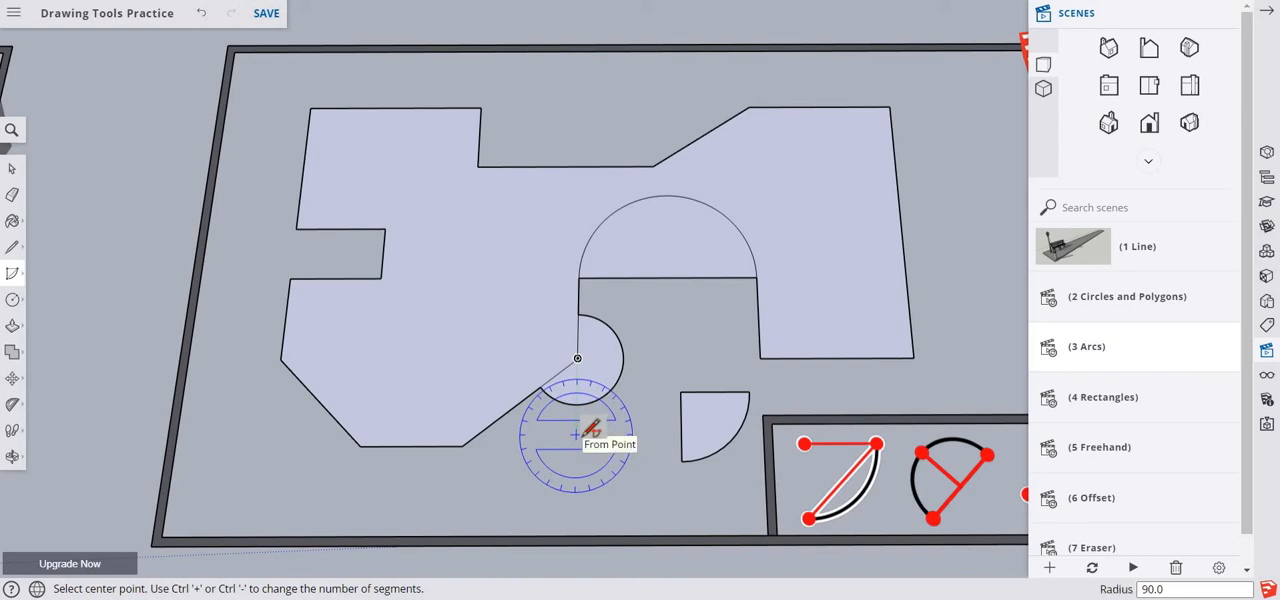
- Draw a 45° pie wedge left of the quarter pie, centred in line with the corner of the previous arc
{"action": "left_click", "coordinate": [578, 433]}
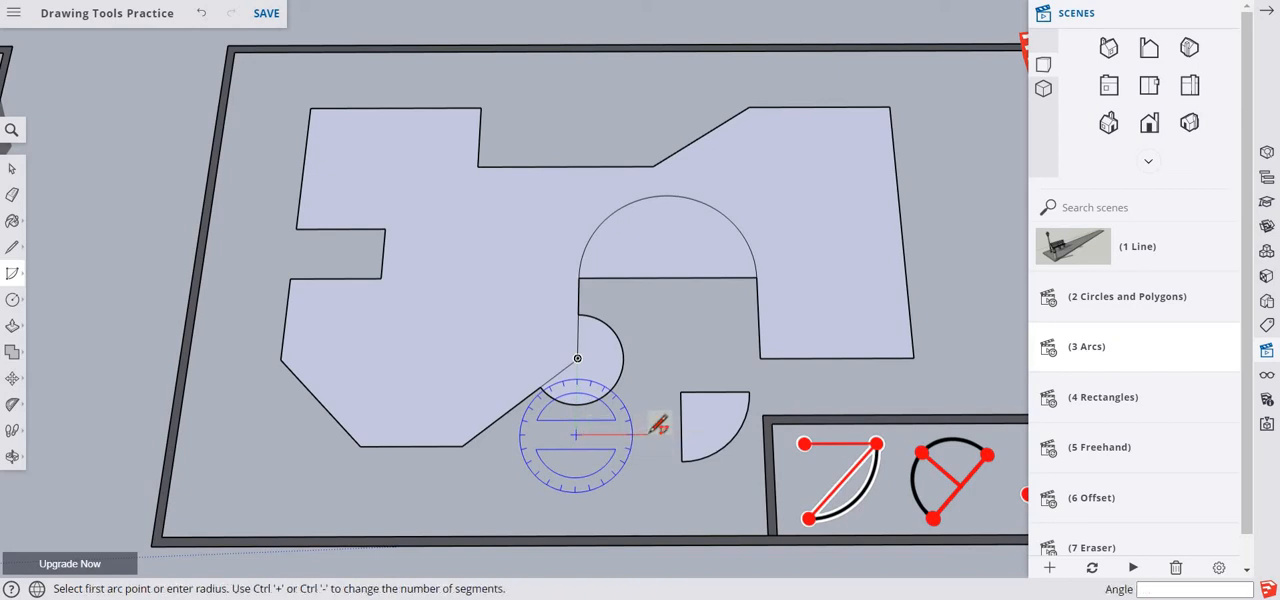
{"action": "left_click", "coordinate": [649, 434]}
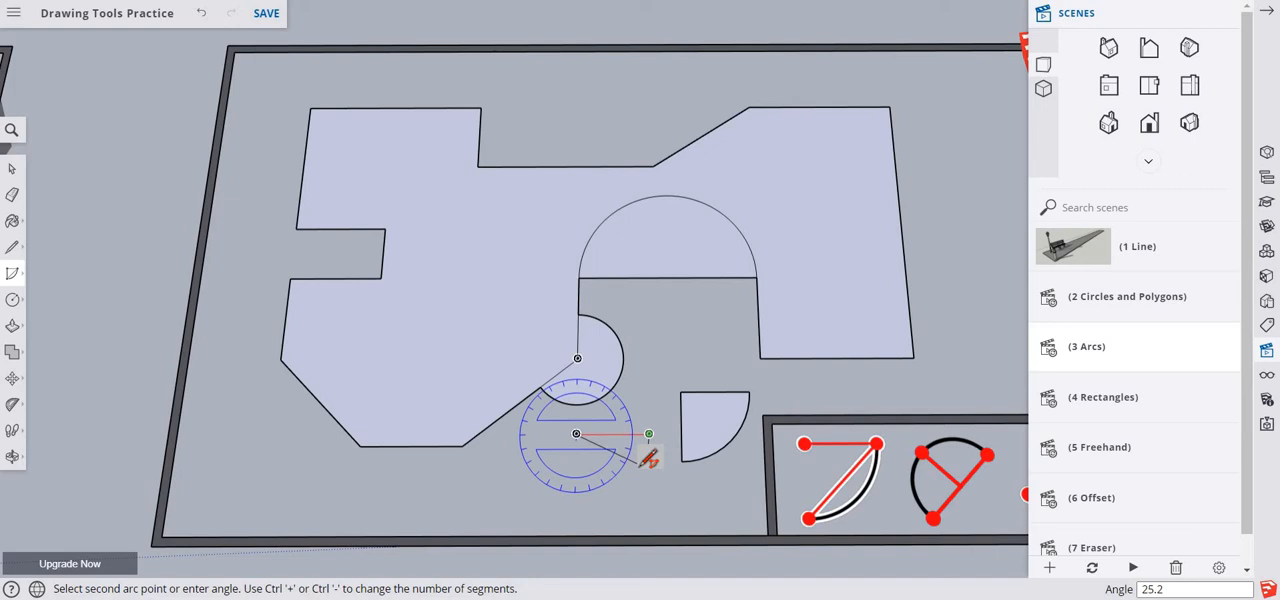
{"action": "key", "text": "Return"}
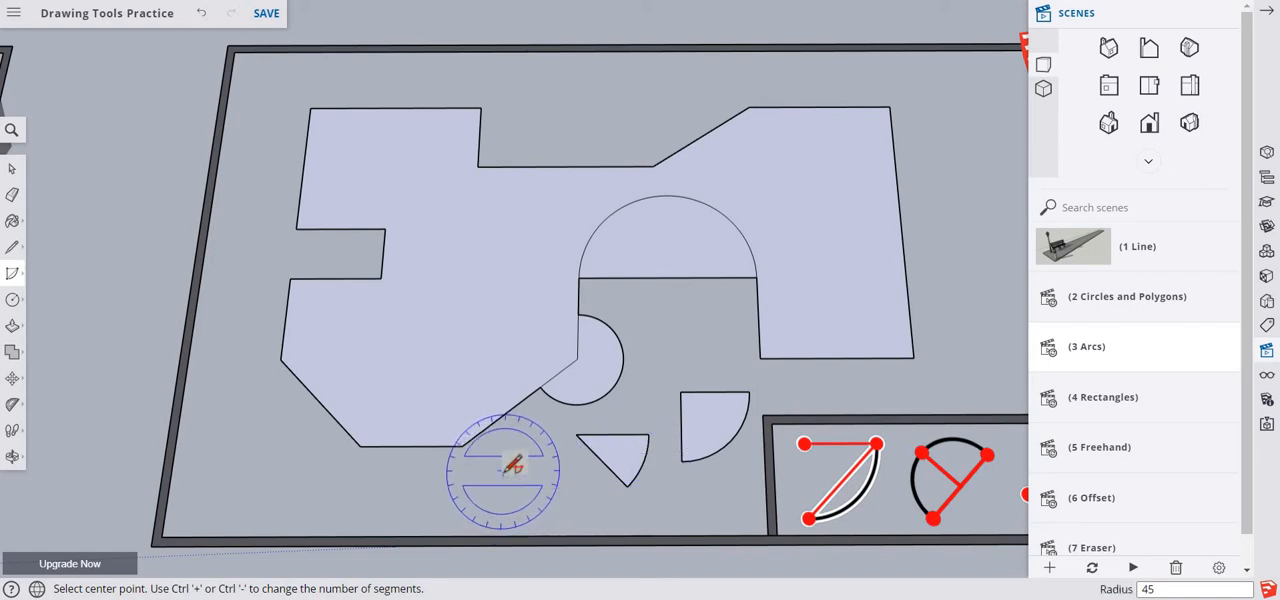
- Draw a 30° pie wedge with a radius of about 1' 1 7/16" left of the 45° wedge, starting along the red axis
{"action": "left_click", "coordinate": [502, 470]}
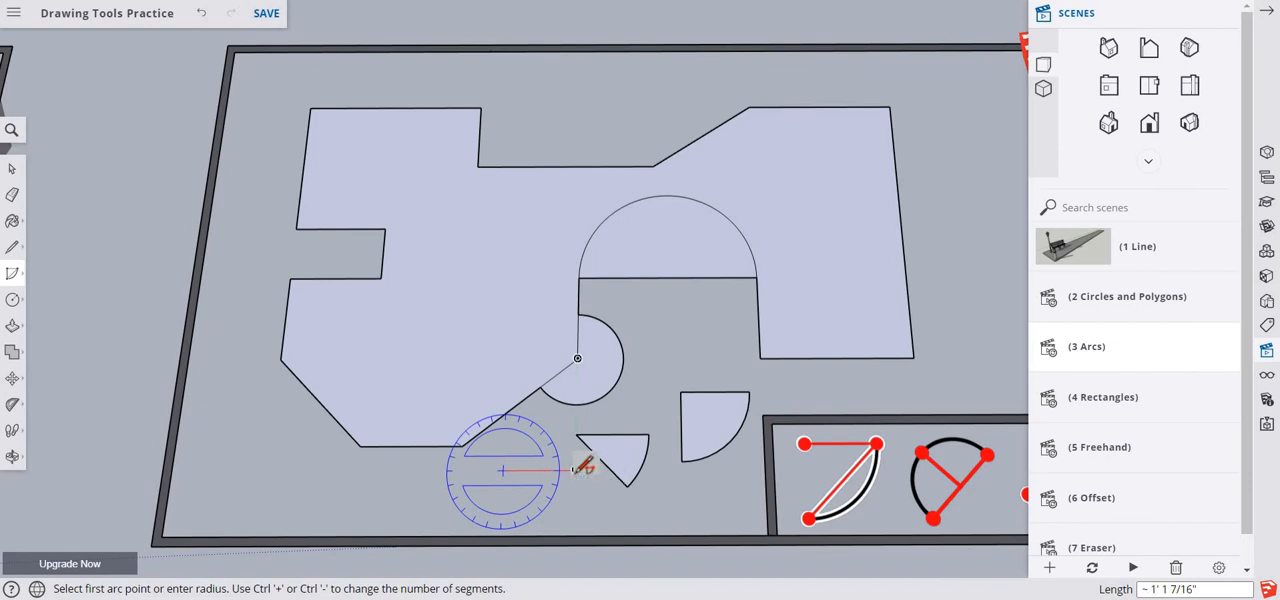
{"action": "left_click", "coordinate": [575, 469]}
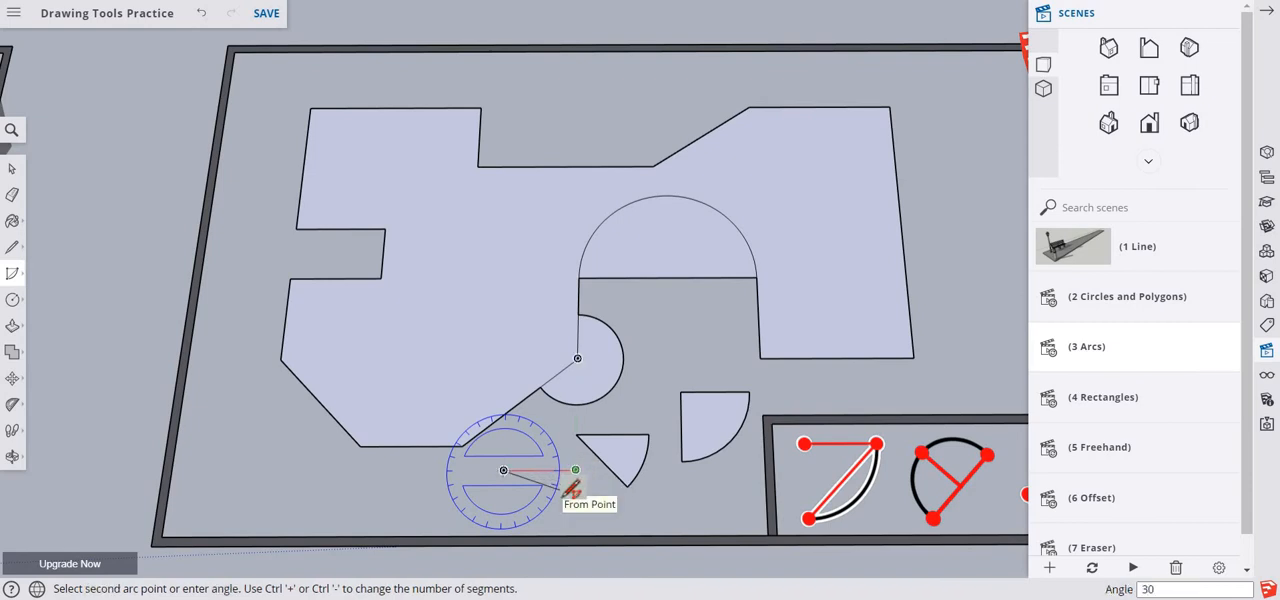
{"action": "key", "text": "Return"}
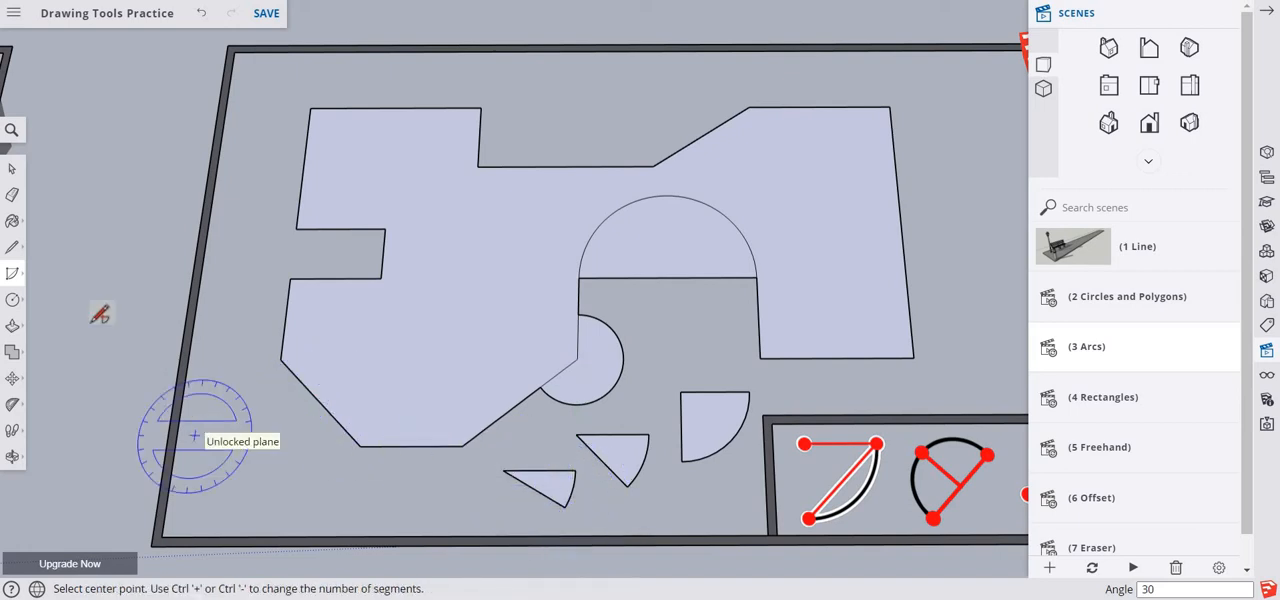
- Draw a half-circle 2 Point Arc between the endpoints of the front-left slanted edge, bulging inward about 11 7/8"
{"action": "left_click", "coordinate": [13, 299]}
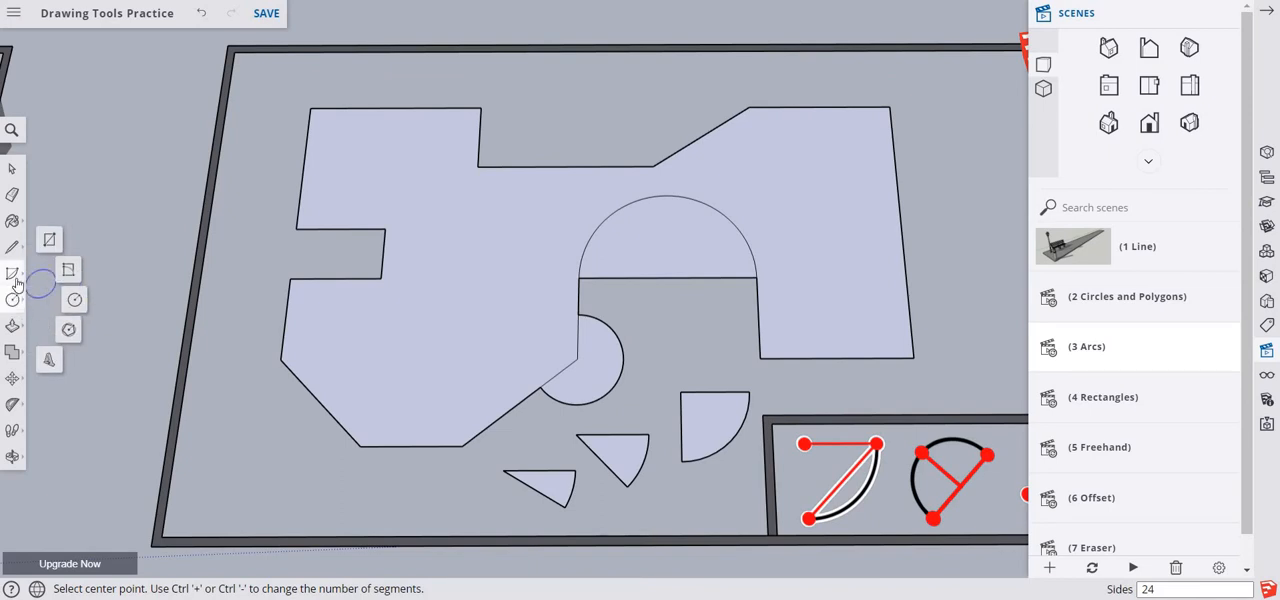
{"action": "left_click", "coordinate": [12, 273]}
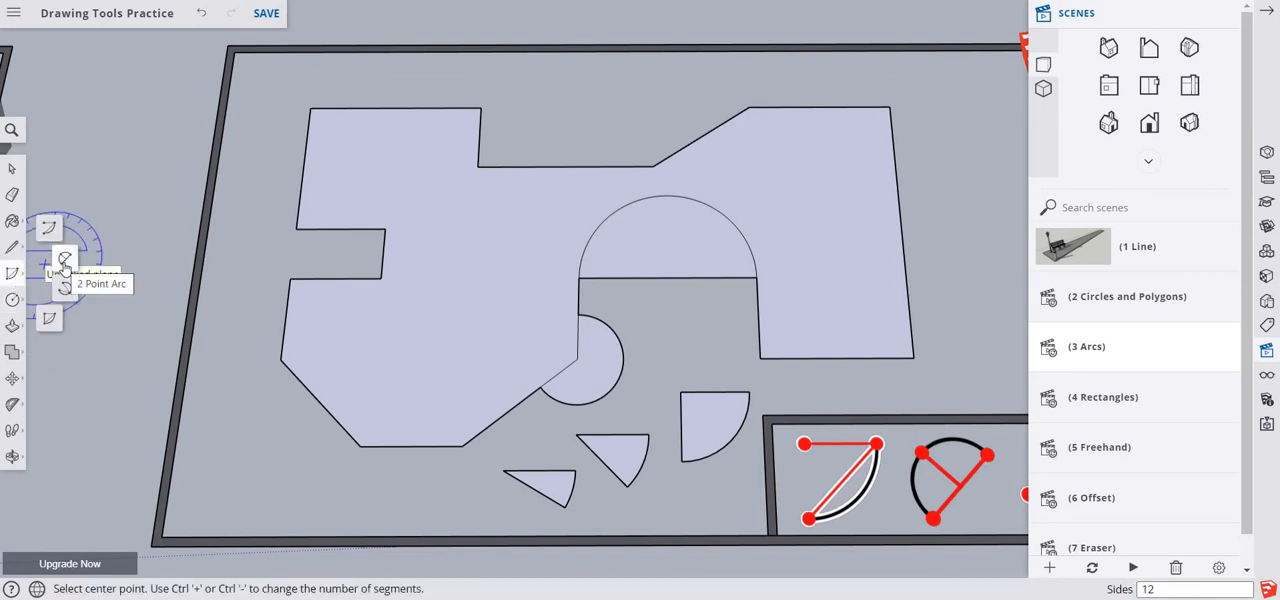
{"action": "left_click", "coordinate": [65, 259]}
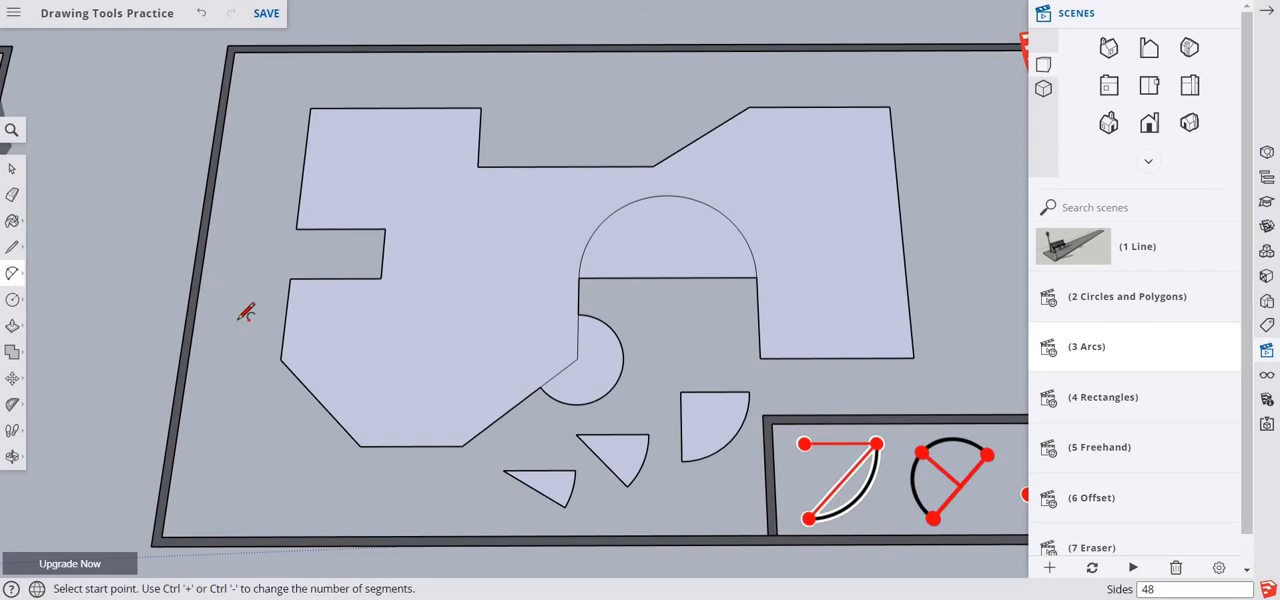
{"action": "left_click", "coordinate": [280, 359]}
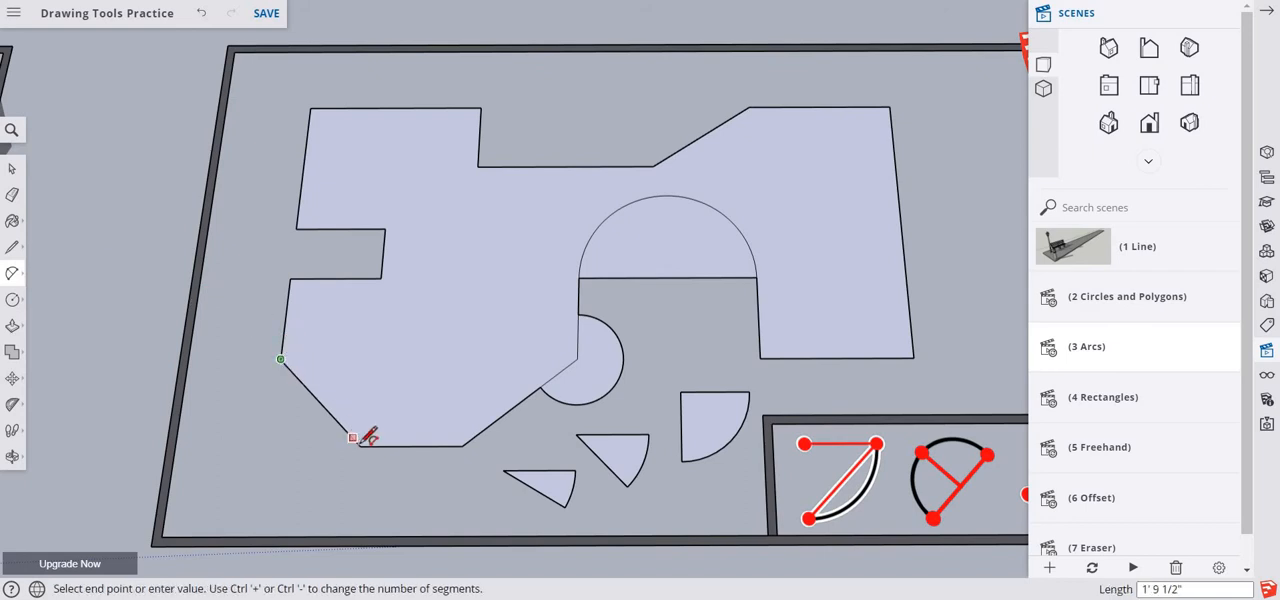
{"action": "left_click", "coordinate": [361, 445]}
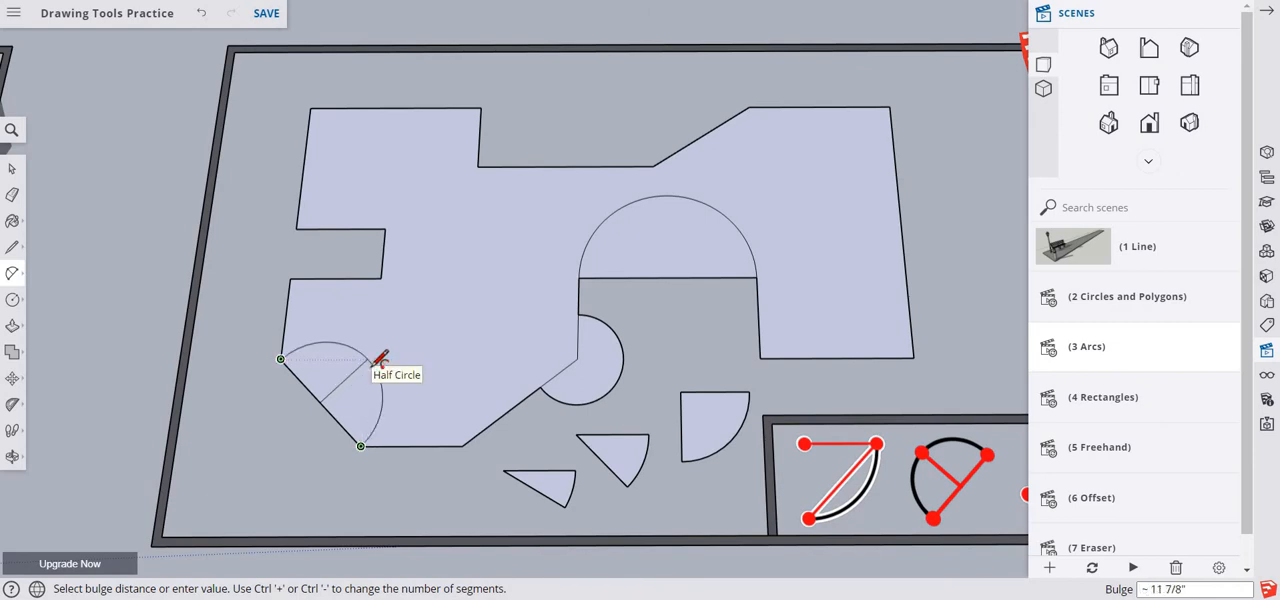
{"action": "left_click", "coordinate": [341, 355]}
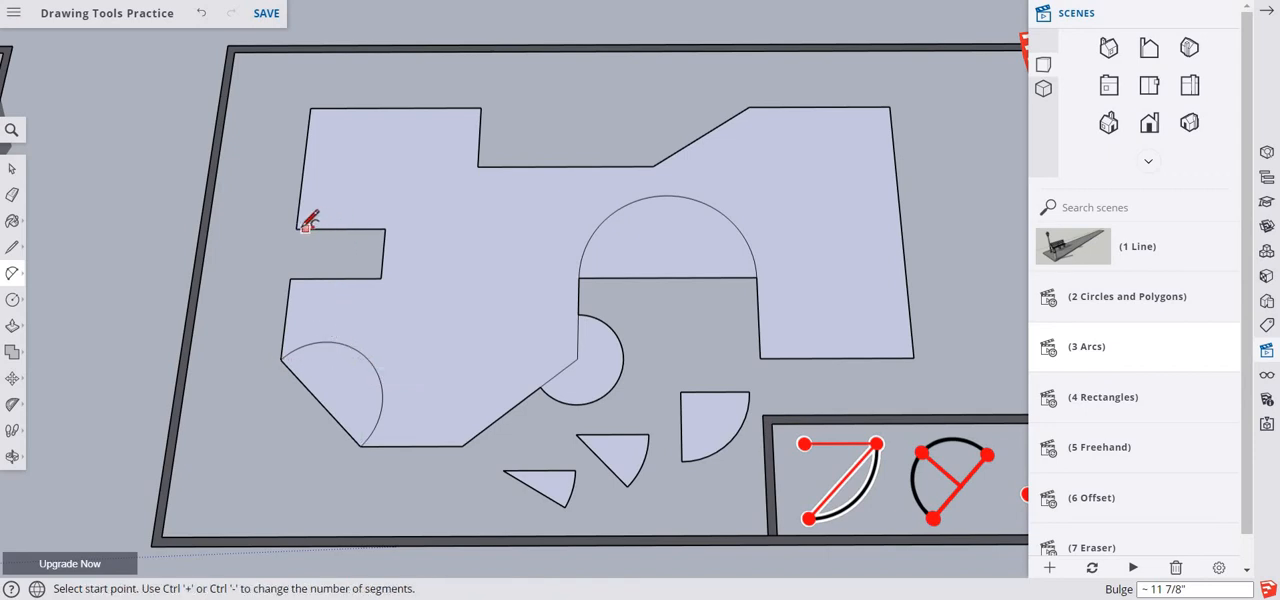
- Draw a half-circle 2 Point Arc on the left notch's back edge, bulging about 9" into the face
{"action": "left_click", "coordinate": [297, 228]}
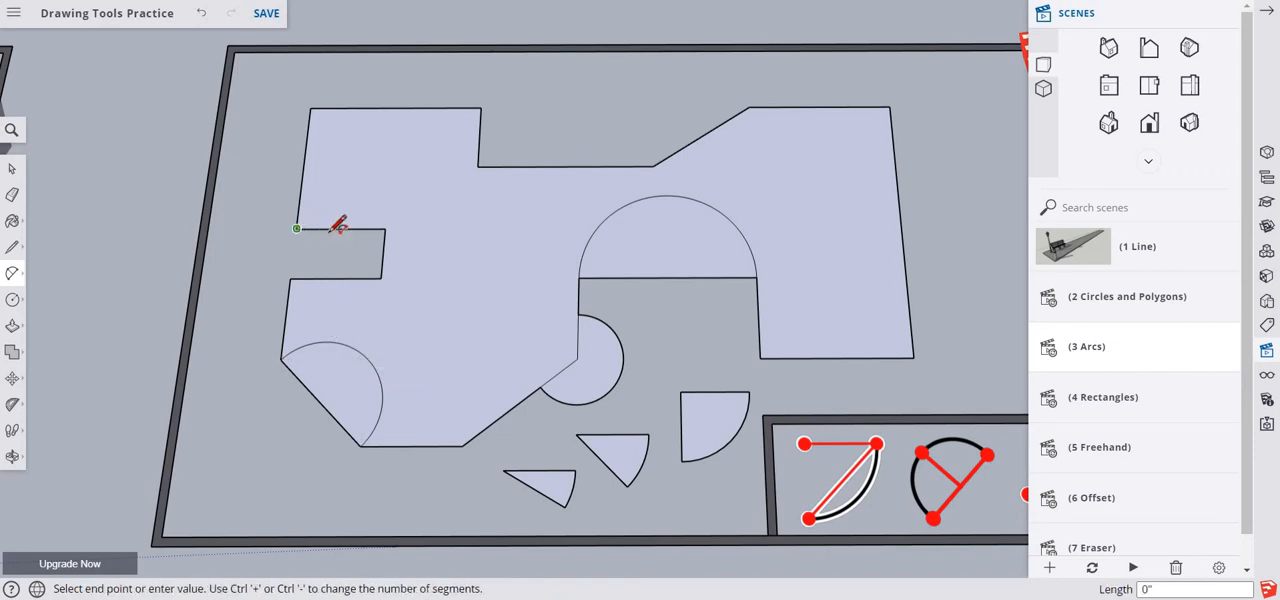
{"action": "left_click", "coordinate": [385, 229]}
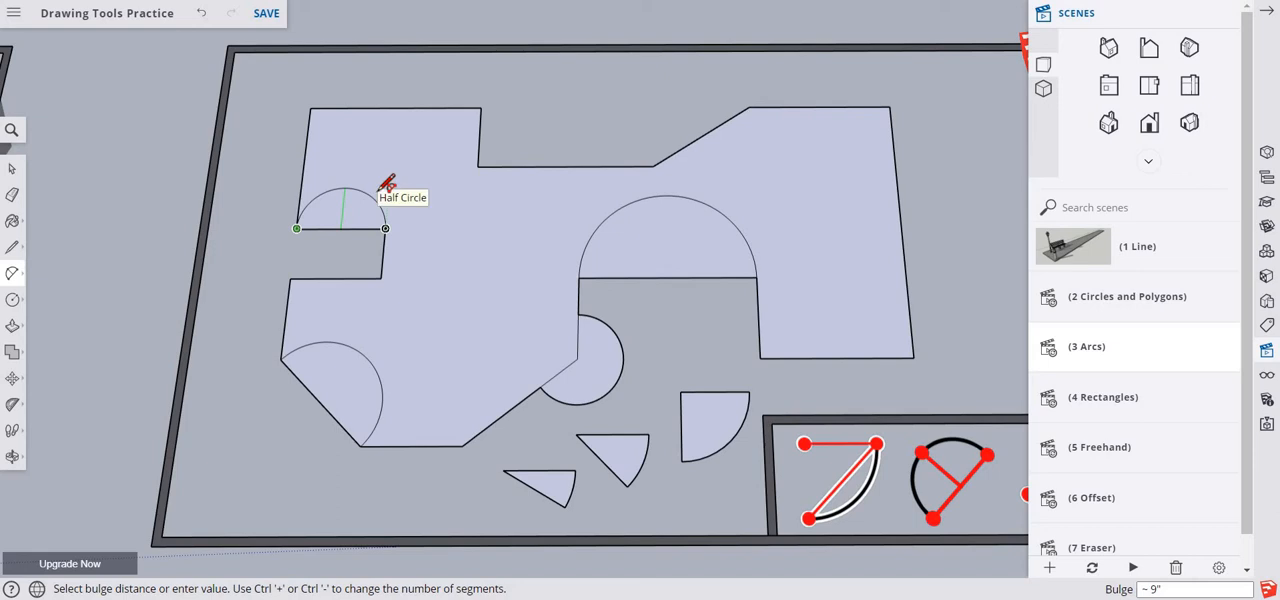
{"action": "left_click", "coordinate": [387, 185]}
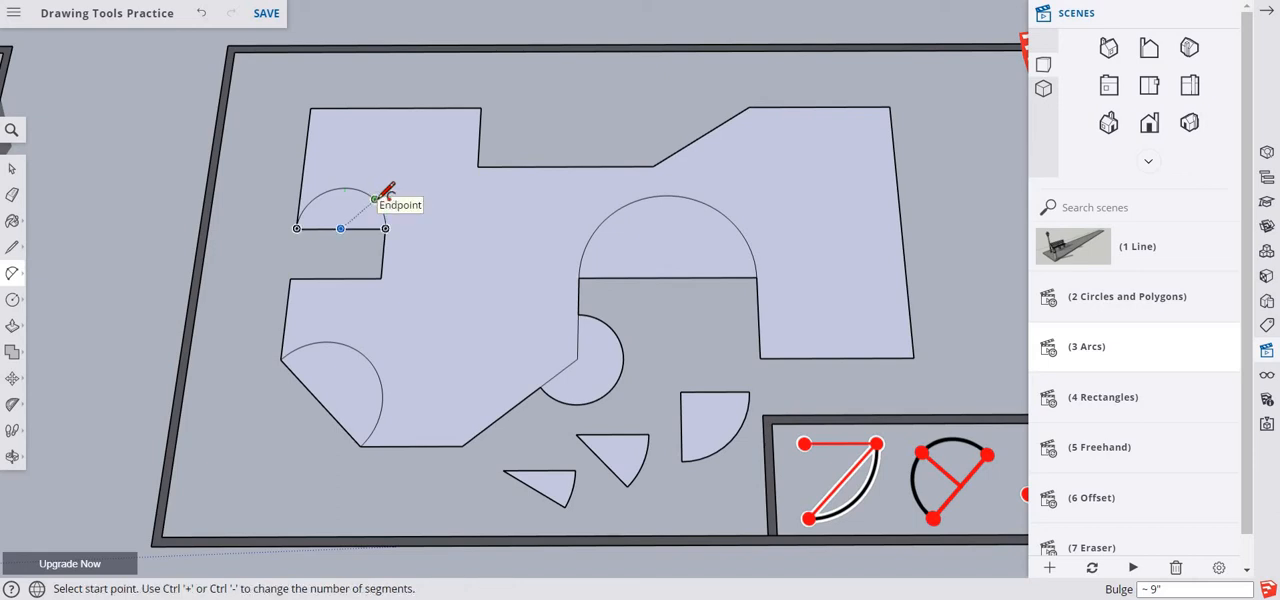
{"action": "key", "text": "space"}
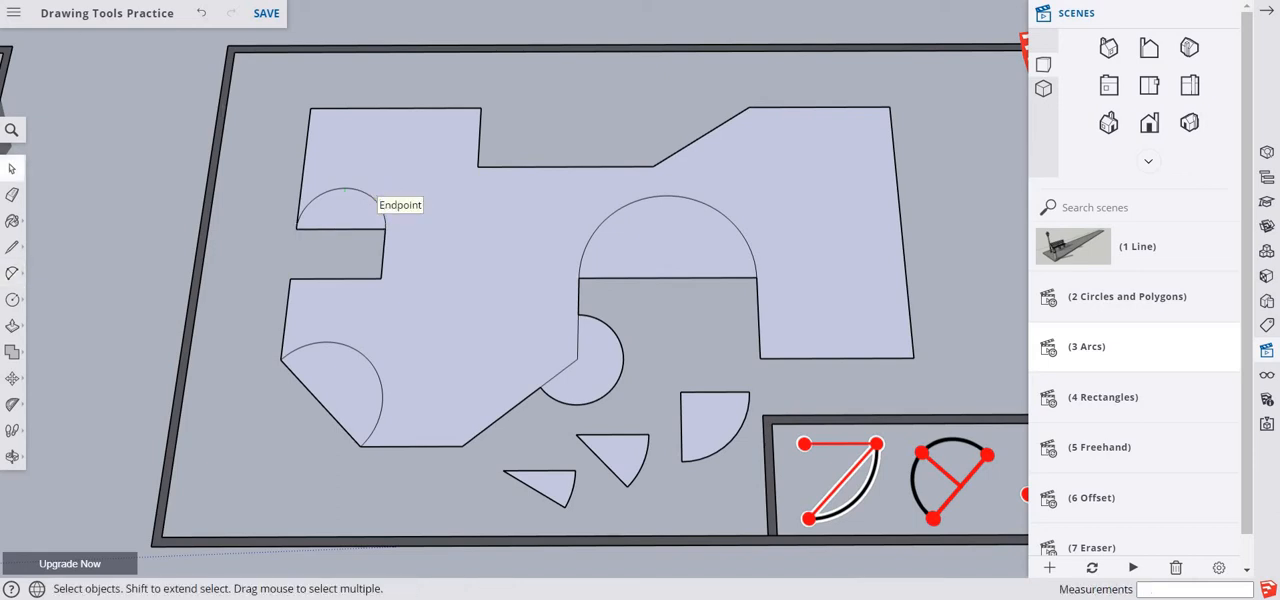
- Draw a 3 Point Arc of about 138.7° from the left notch's outer back corner through the back recess's left inner corner to the front recess's back-left corner
{"action": "key", "text": "a"}
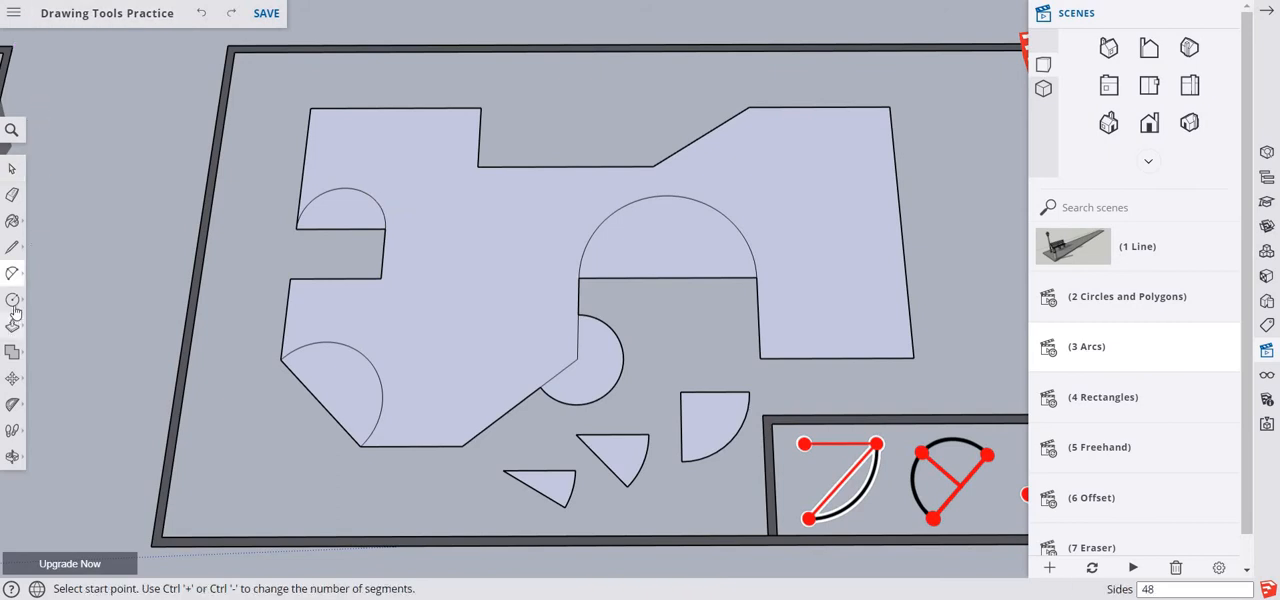
{"action": "left_click", "coordinate": [12, 274]}
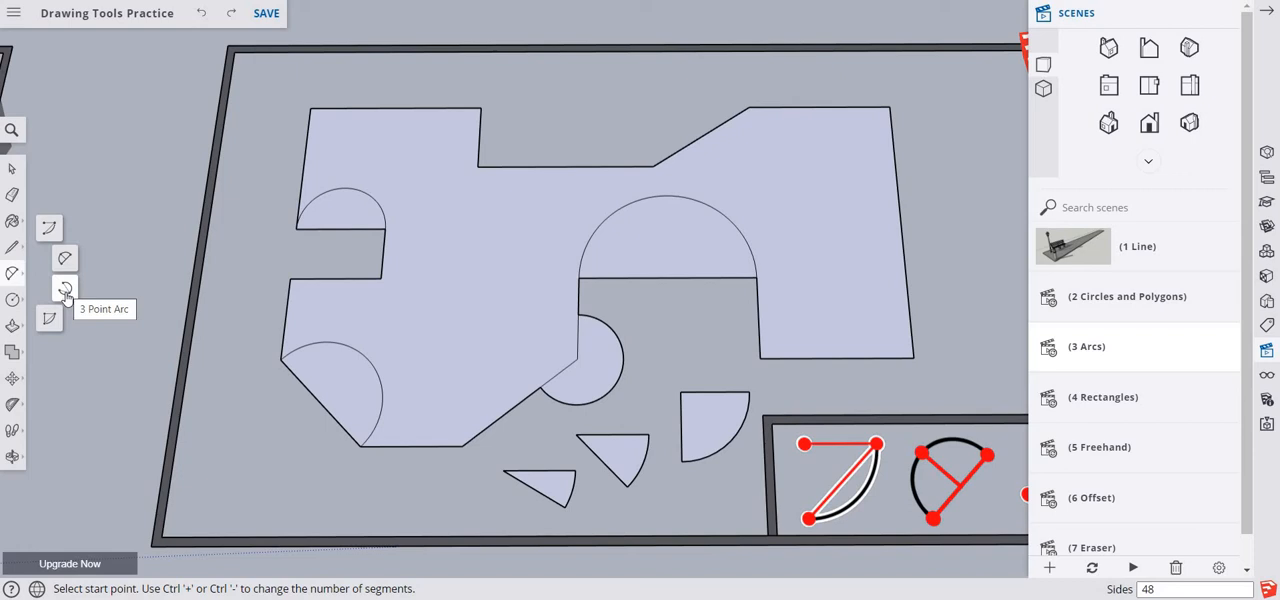
{"action": "left_click", "coordinate": [66, 292]}
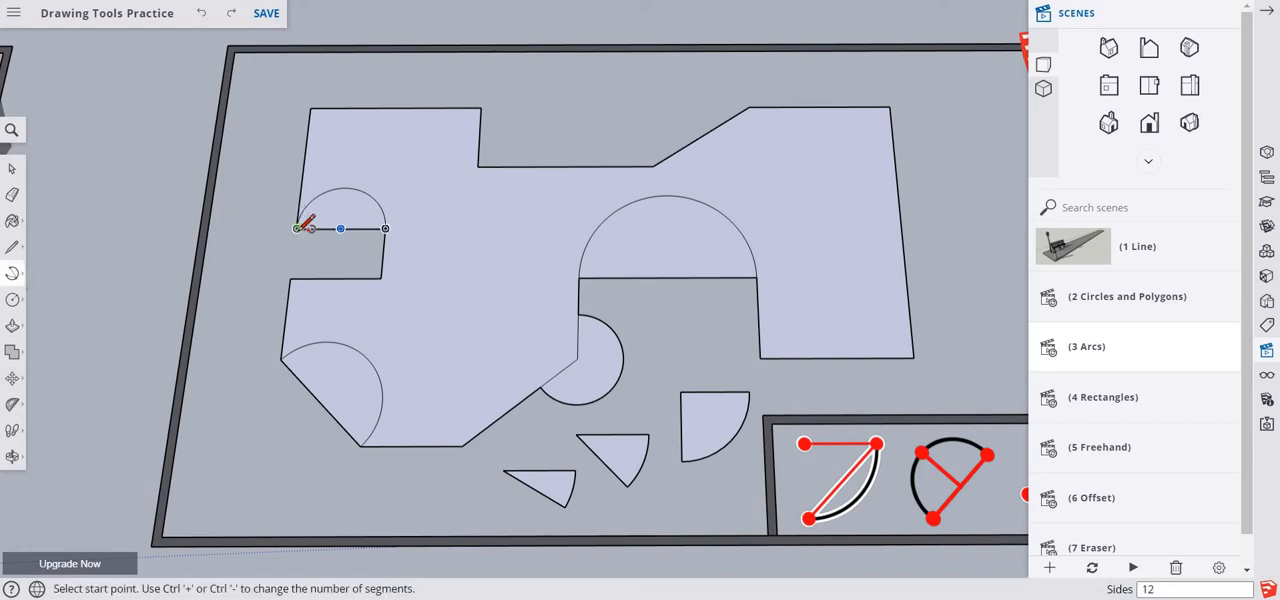
{"action": "left_click", "coordinate": [296, 228]}
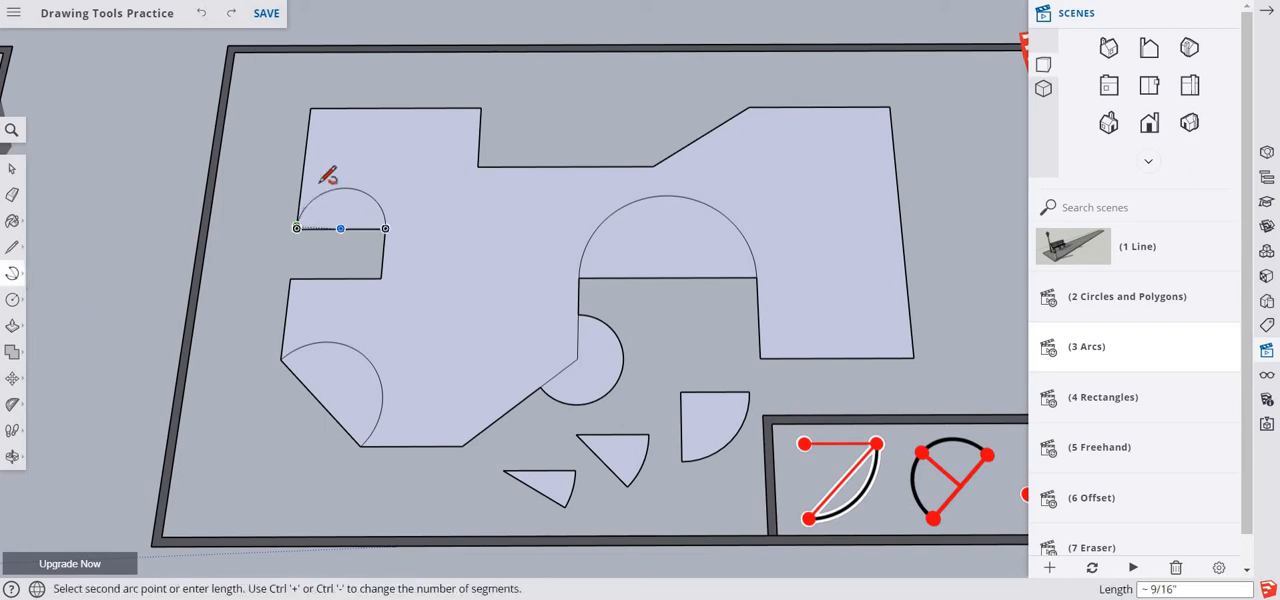
{"action": "left_click", "coordinate": [478, 166]}
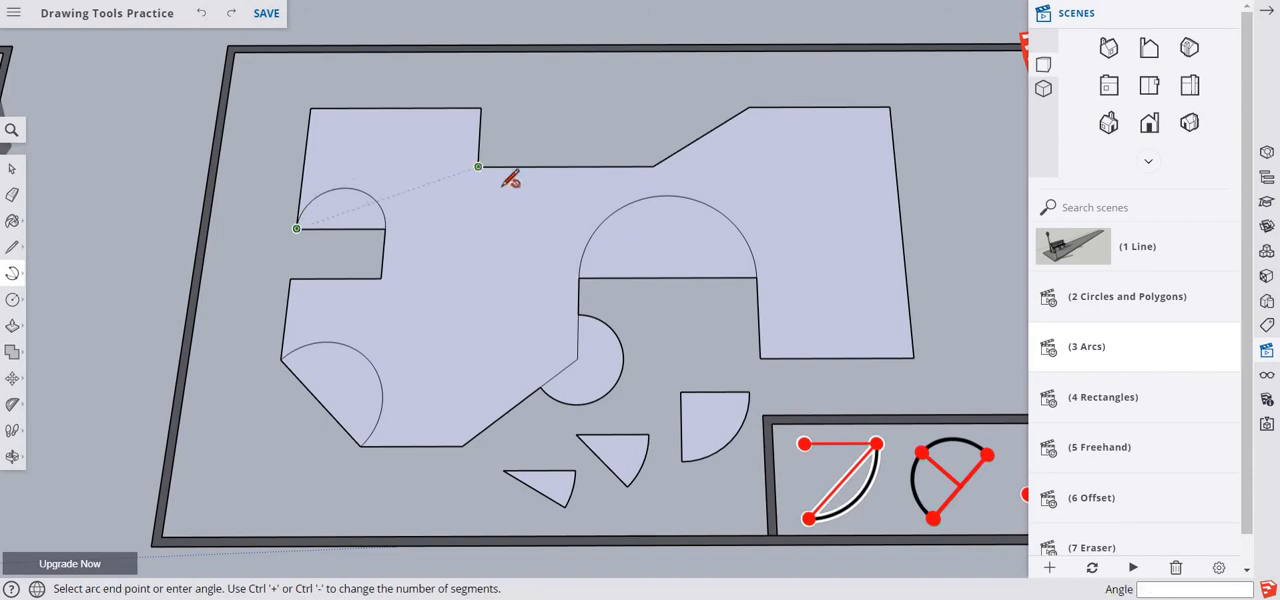
{"action": "left_click", "coordinate": [580, 277]}
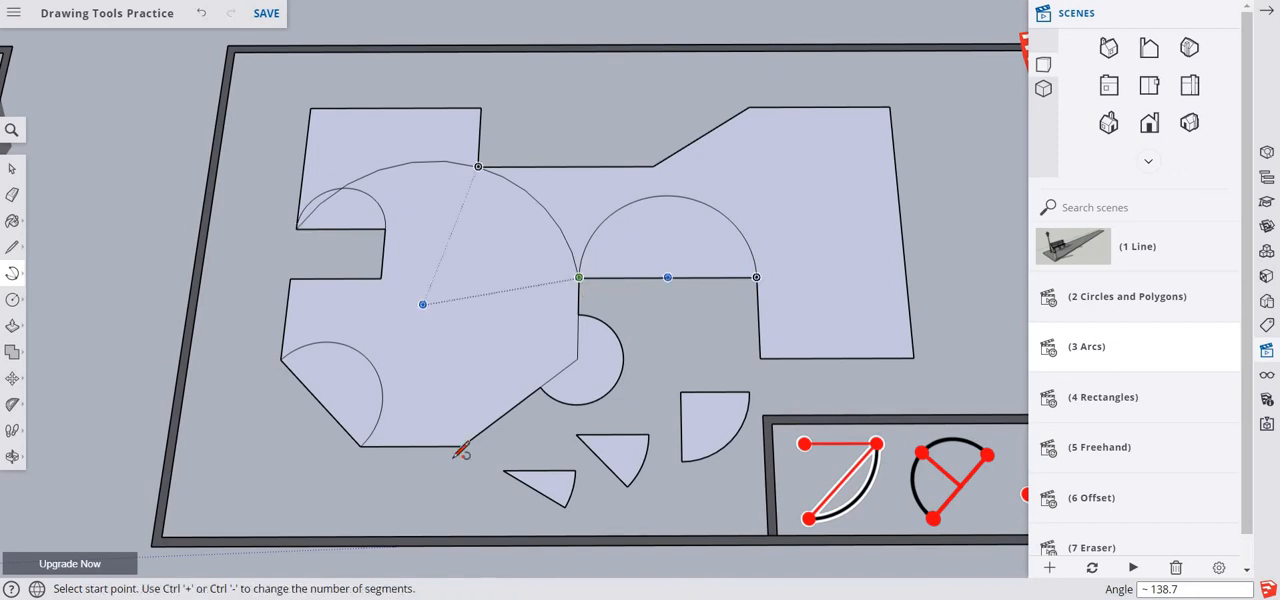
- Draw a second 3 Point Arc of about 168.7° from the left notch's inner back corner, through and ending at the same points as the previous one
{"action": "left_click", "coordinate": [385, 228]}
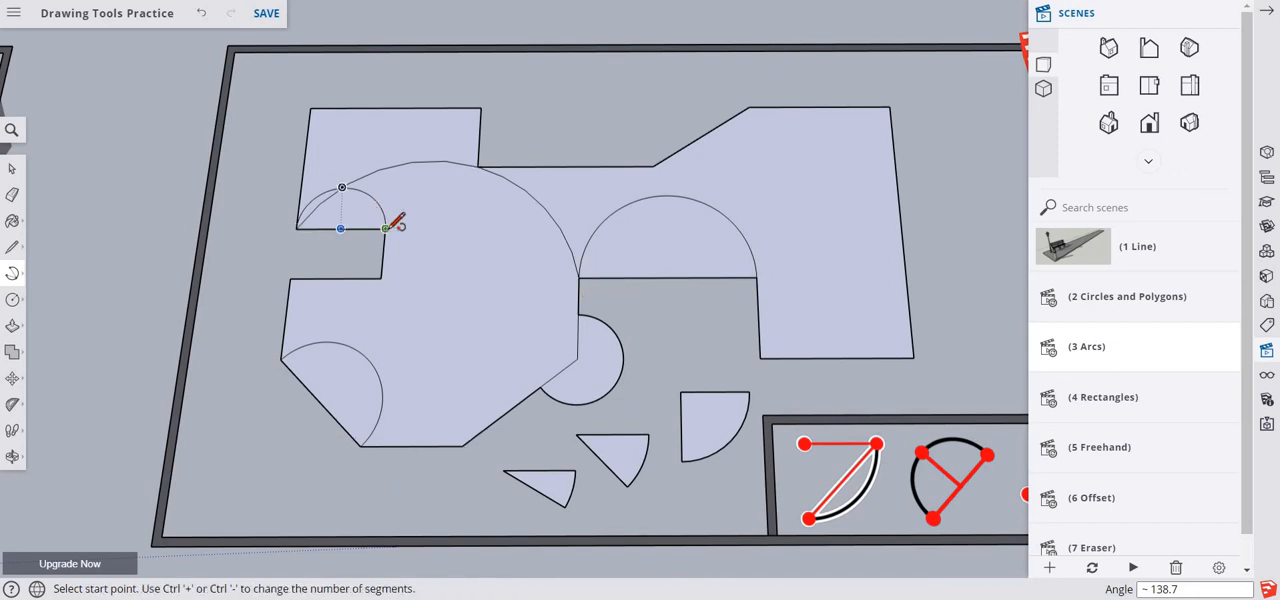
{"action": "left_click", "coordinate": [478, 166]}
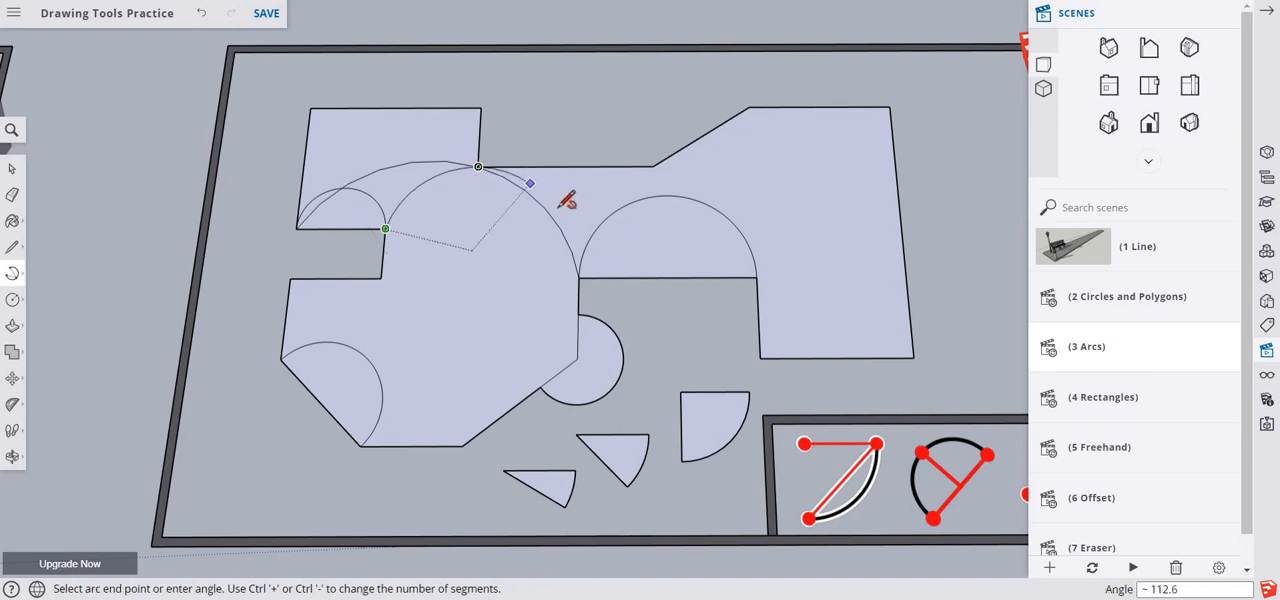
{"action": "left_click", "coordinate": [578, 277]}
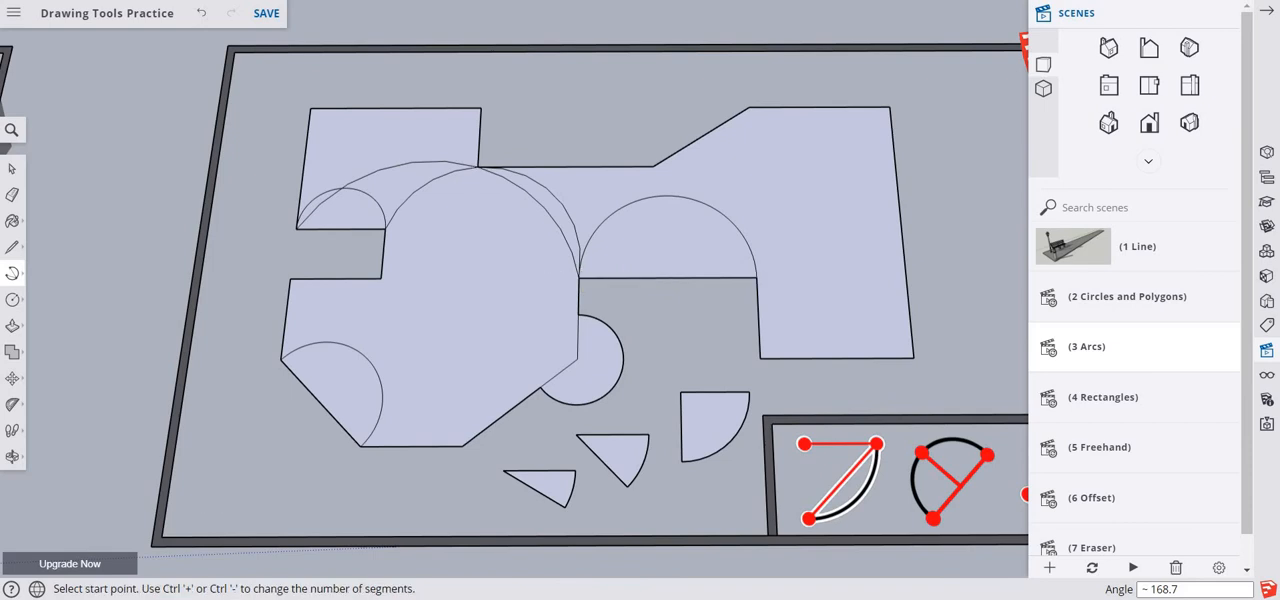
{"action": "key", "text": "space"}
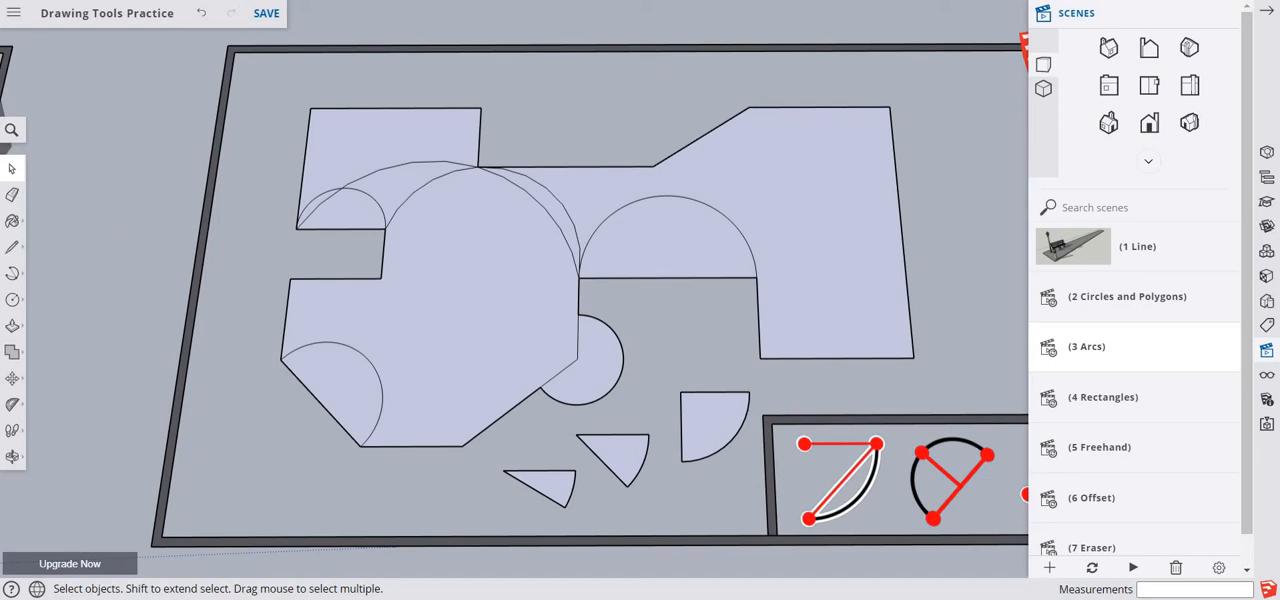
- Draw a 2 Point Arc tangent to the right wing's back edge, ending inside the face with a bulge of about 10 15/16"
{"action": "left_click", "coordinate": [12, 273]}
{"action": "left_click", "coordinate": [64, 260]}
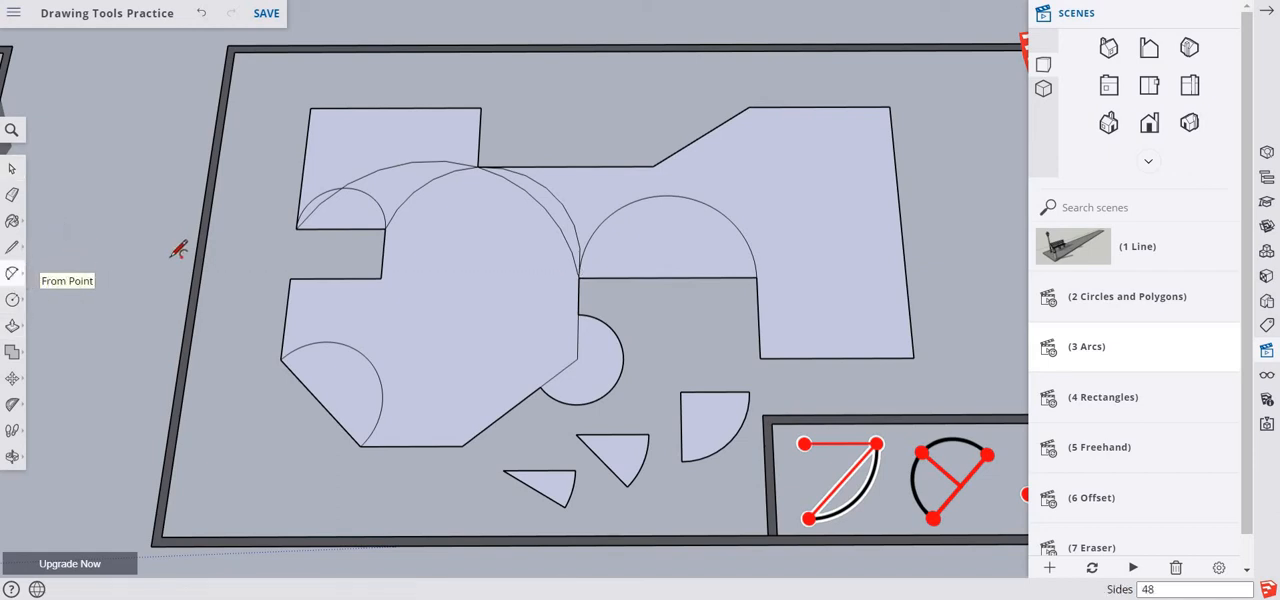
{"action": "left_click", "coordinate": [785, 106]}
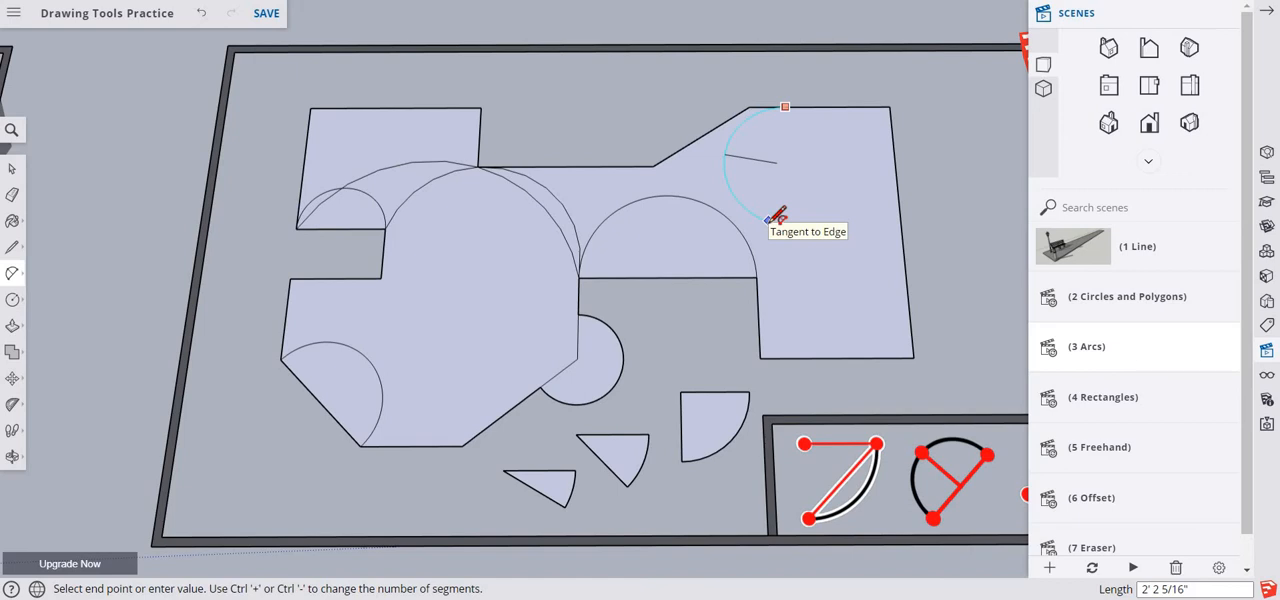
{"action": "left_click", "coordinate": [778, 216]}
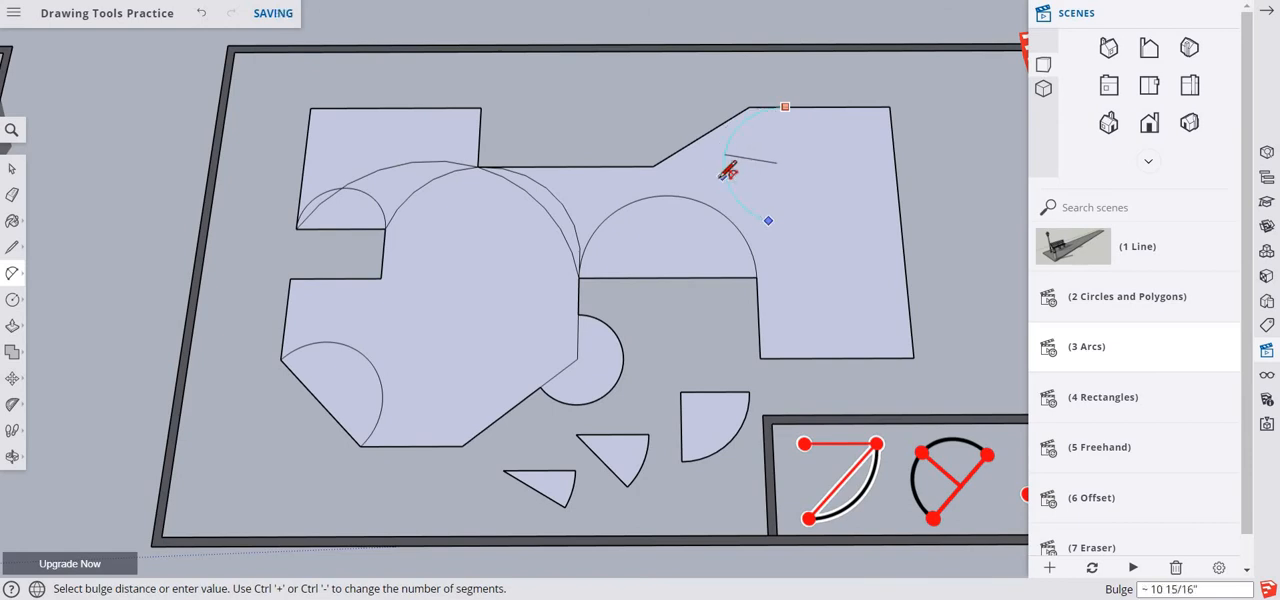
{"action": "left_click", "coordinate": [727, 170]}
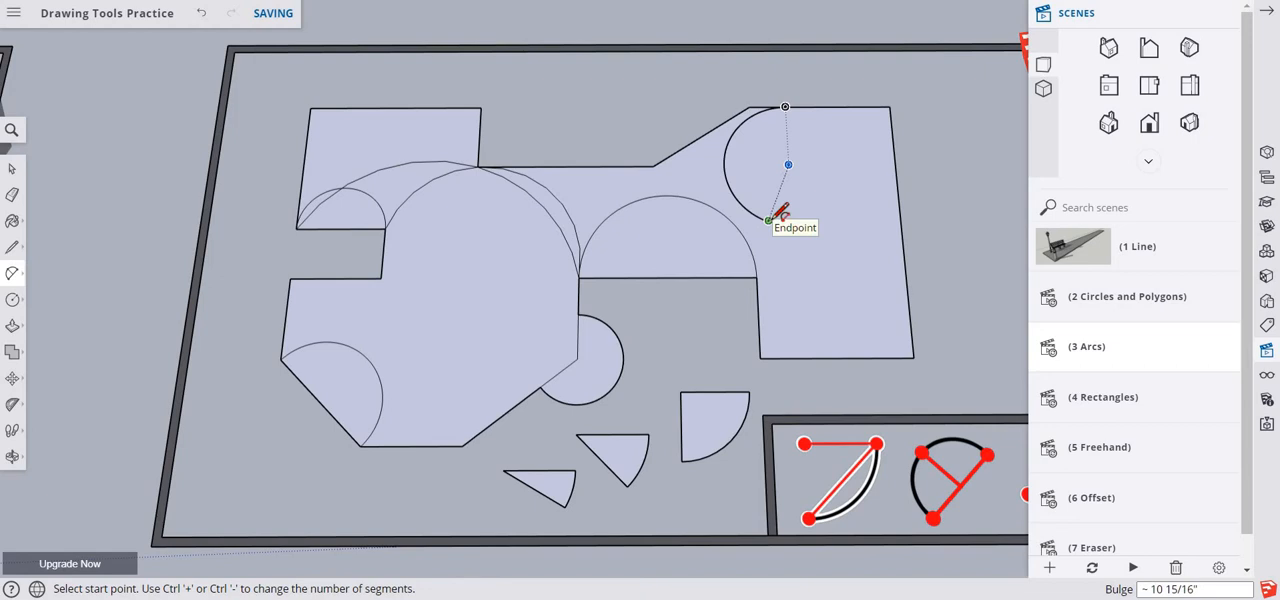
- Continue the curve with a tangent 2 Point Arc from the previous arc's end to the right wing's front edge, with a bulge of about 6 1/2"
{"action": "left_click", "coordinate": [770, 219]}
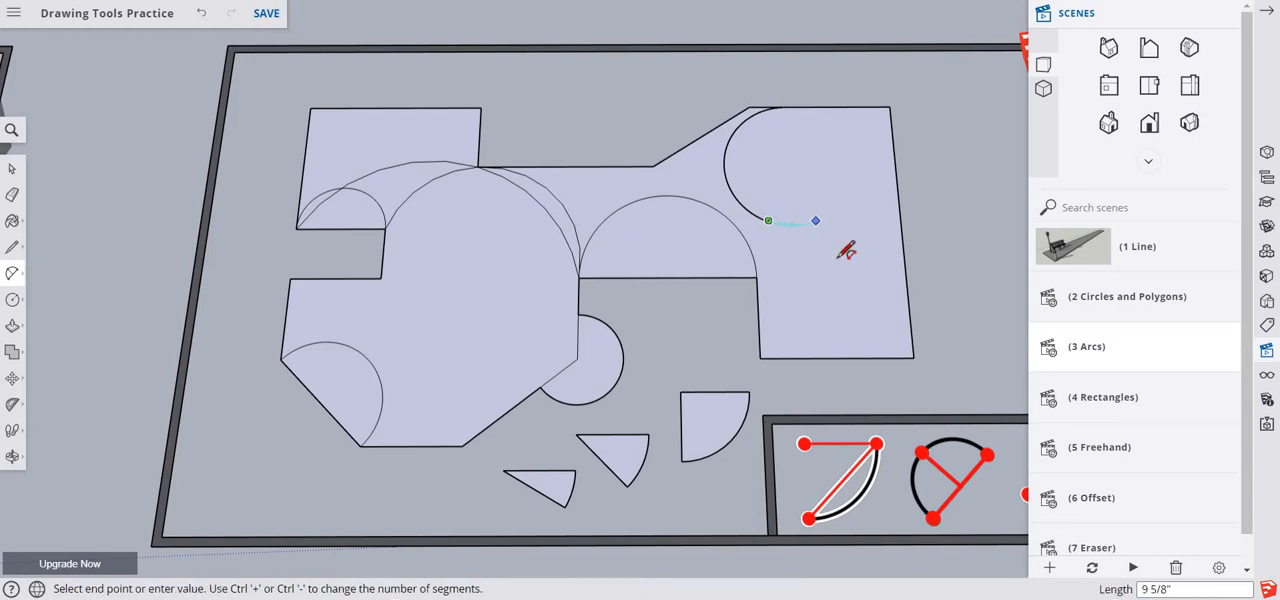
{"action": "left_click", "coordinate": [837, 356]}
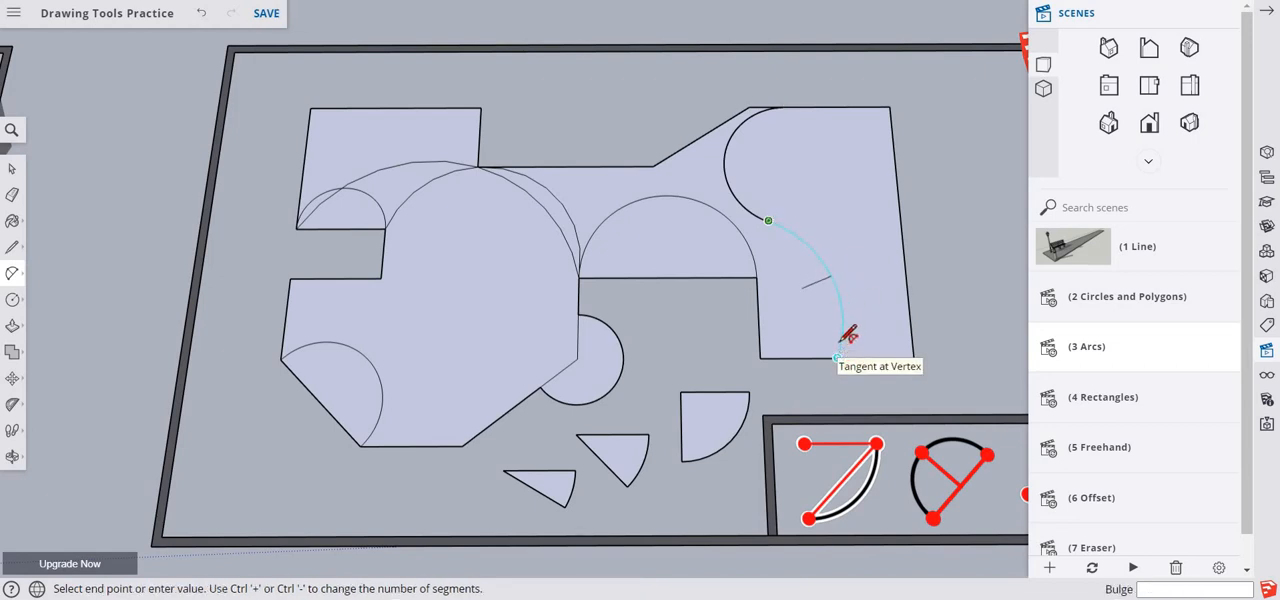
{"action": "left_click", "coordinate": [838, 256]}
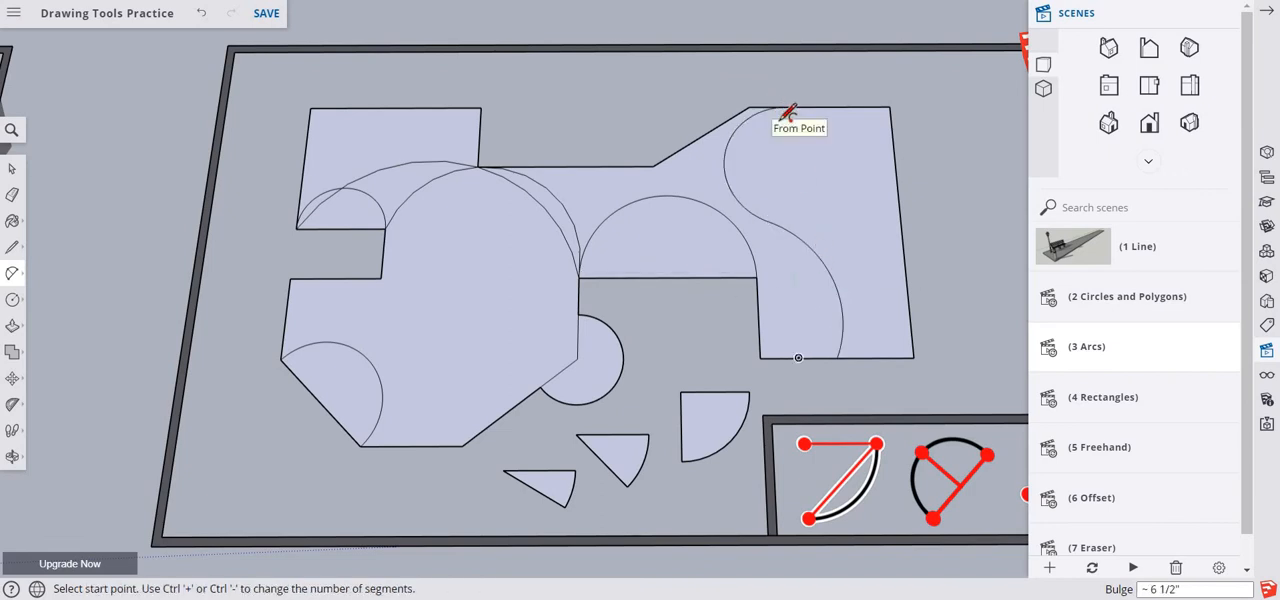
{"action": "key", "text": "space"}
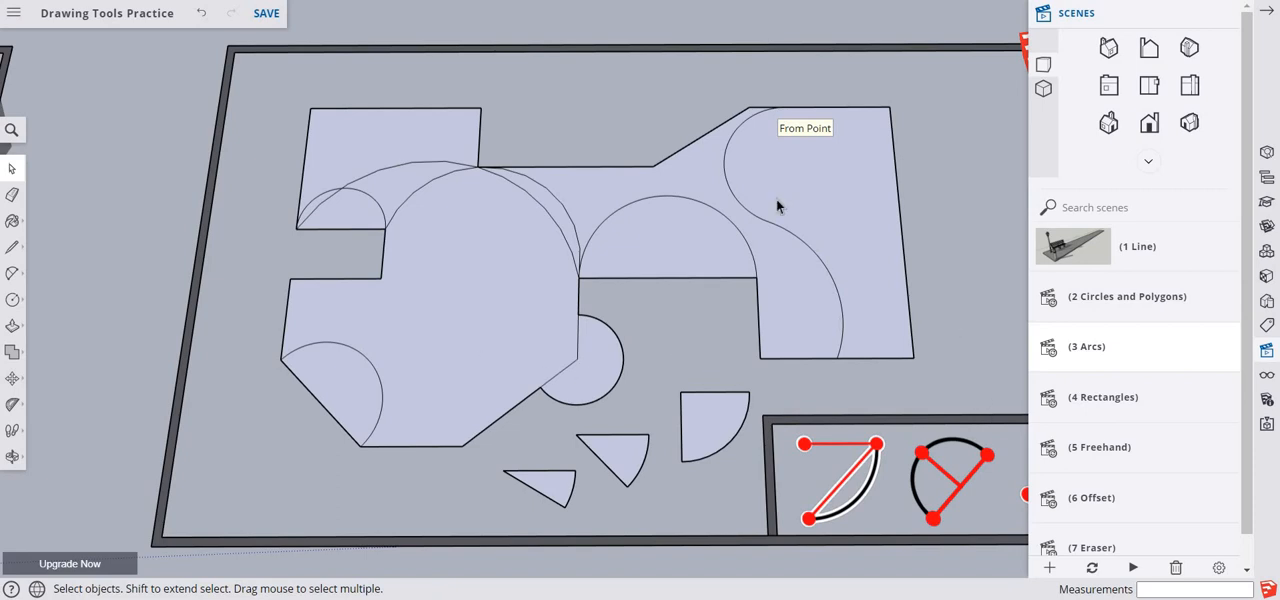
- Draw a tangent 2 Point Arc across the right wing's front-right corner and fillet its back-right corner with a radius of about 1' 2 1/4"
{"action": "left_click", "coordinate": [12, 272]}
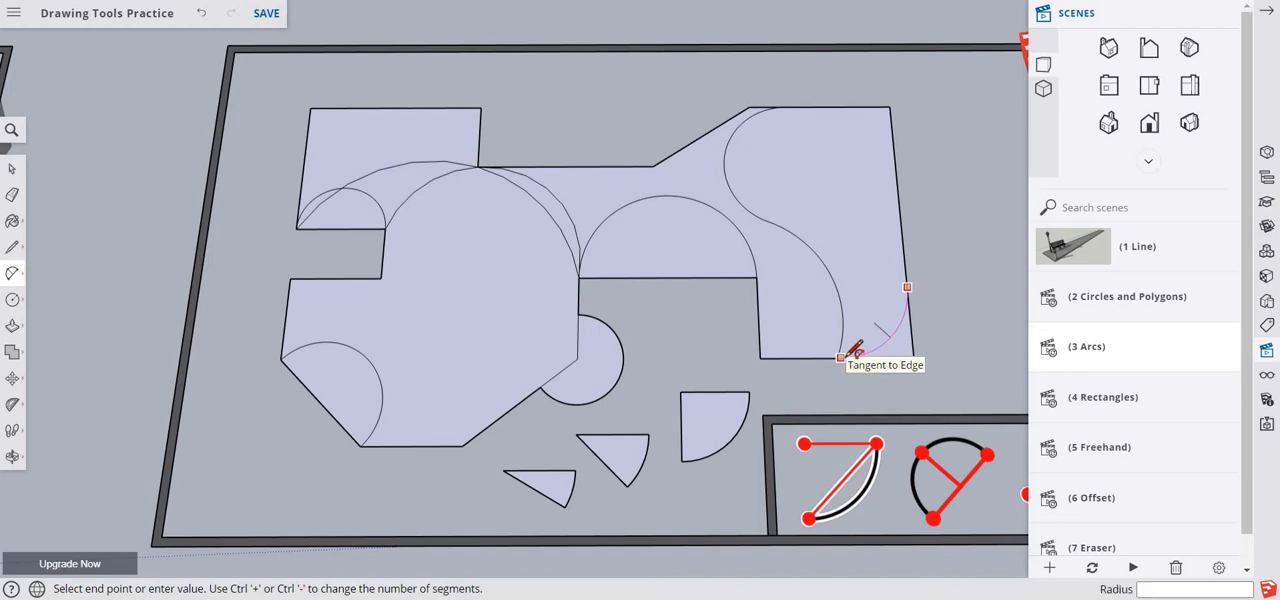
{"action": "left_click", "coordinate": [842, 356]}
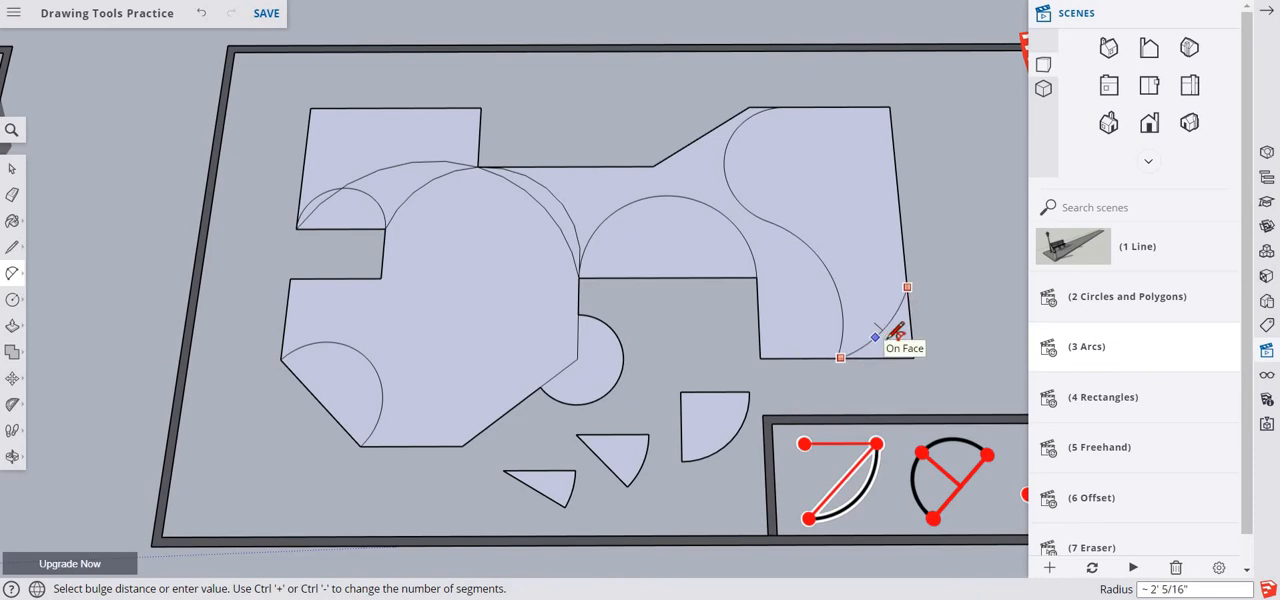
{"action": "left_click", "coordinate": [887, 335]}
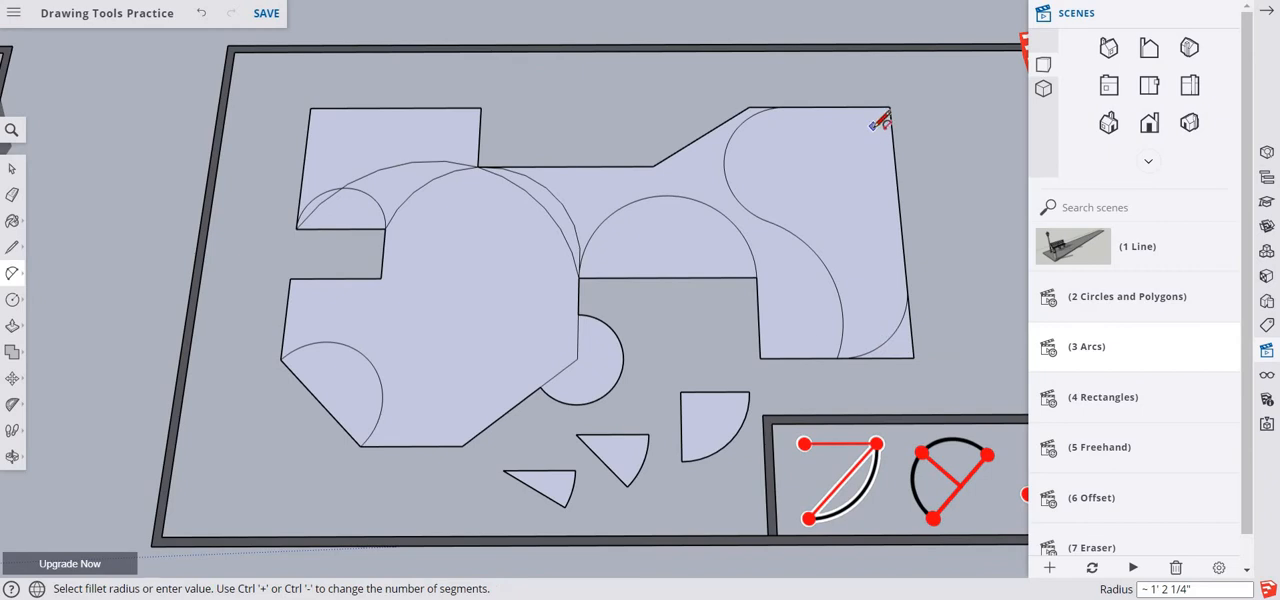
{"action": "left_click", "coordinate": [875, 126]}
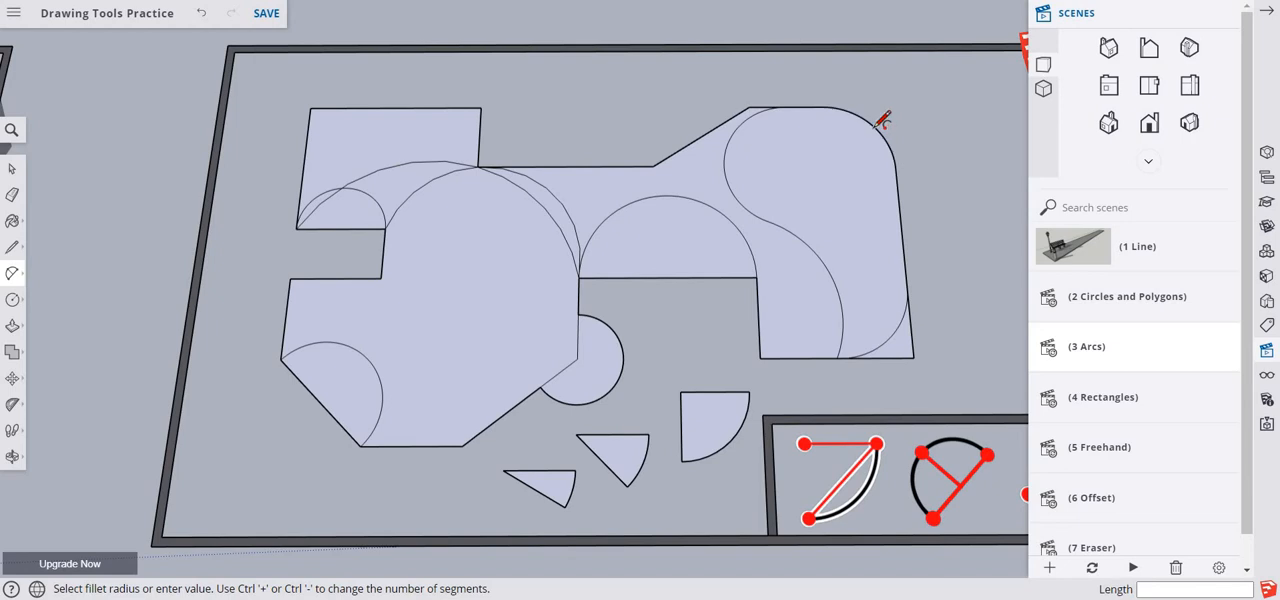
- Try to fillet the right wing's front-left corner with the same radius, then undo the fillet
{"action": "left_click", "coordinate": [776, 341]}
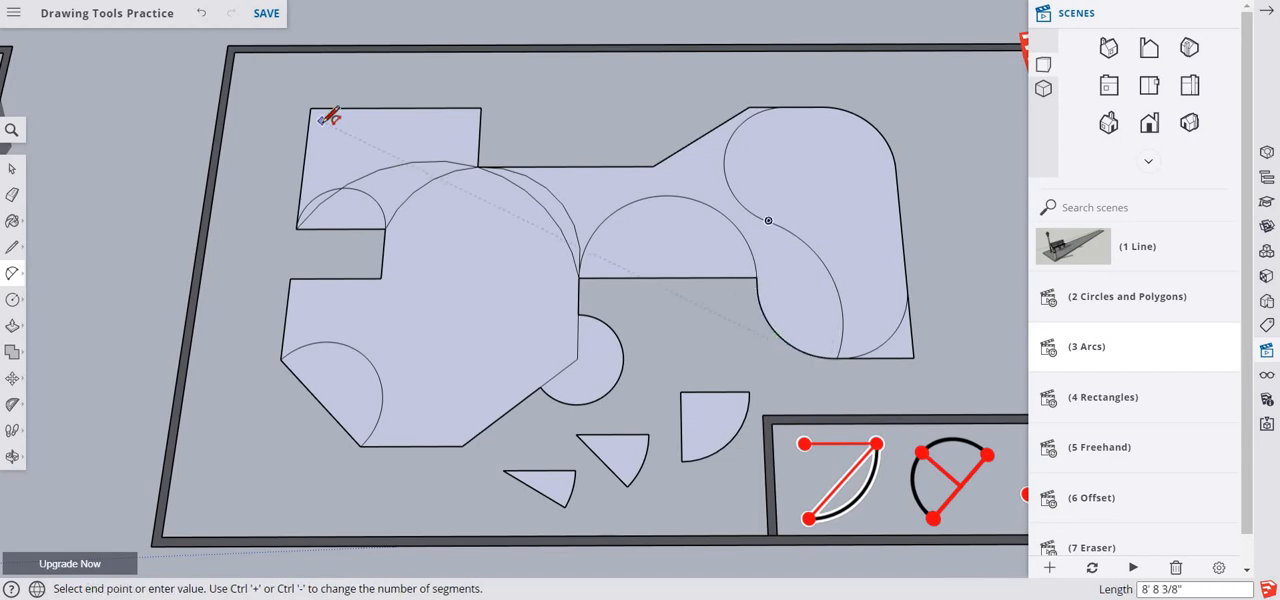
{"action": "left_click", "coordinate": [326, 121]}
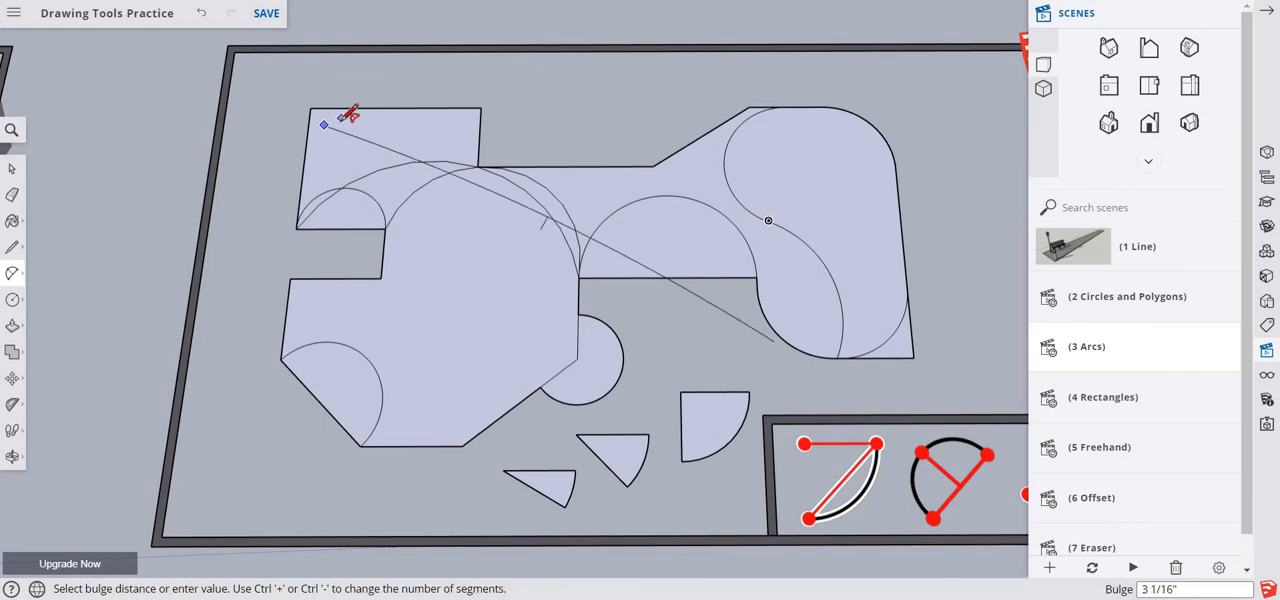
{"action": "key", "text": "ctrl+z"}
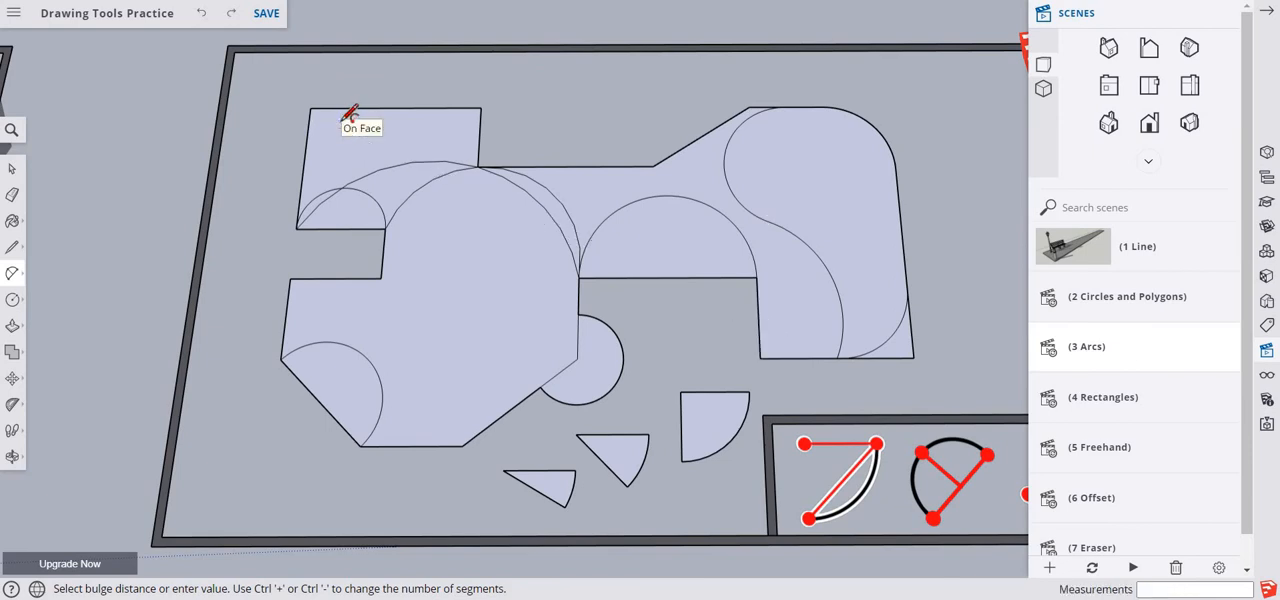
{"action": "key", "text": "Escape"}
- Fillet the left wing's back-left corner with the 2 Point Arc tool, using the same radius as the previous fillet
{"action": "left_click", "coordinate": [330, 127]}
{"action": "left_click", "coordinate": [330, 127]}
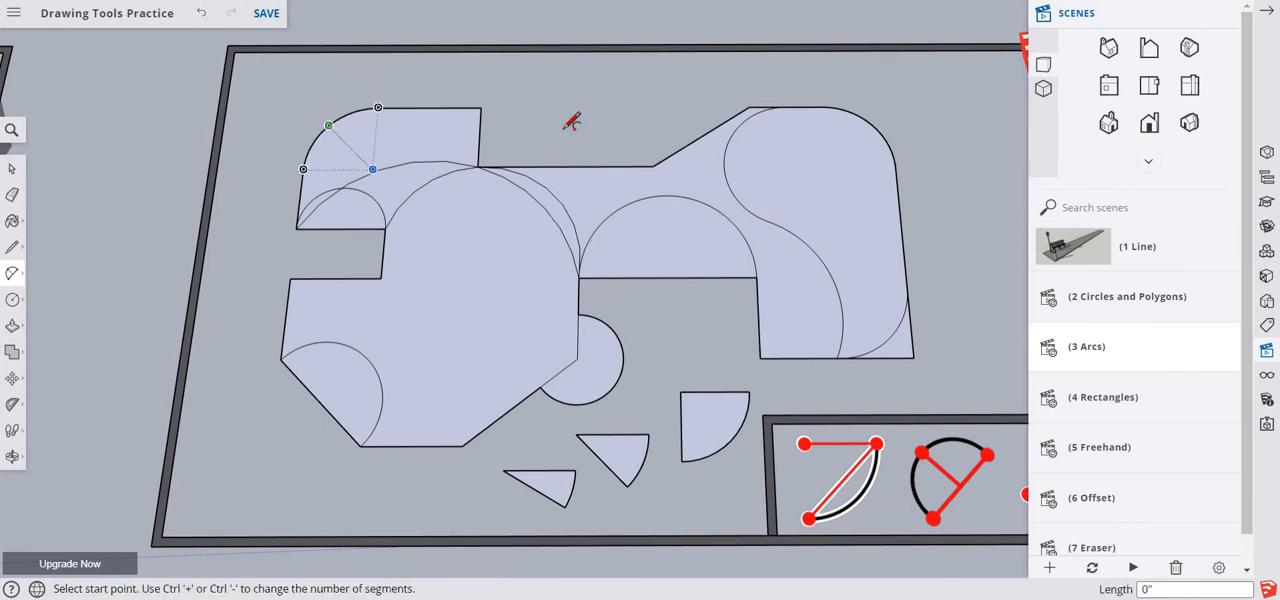
{"action": "left_click", "coordinate": [458, 122]}
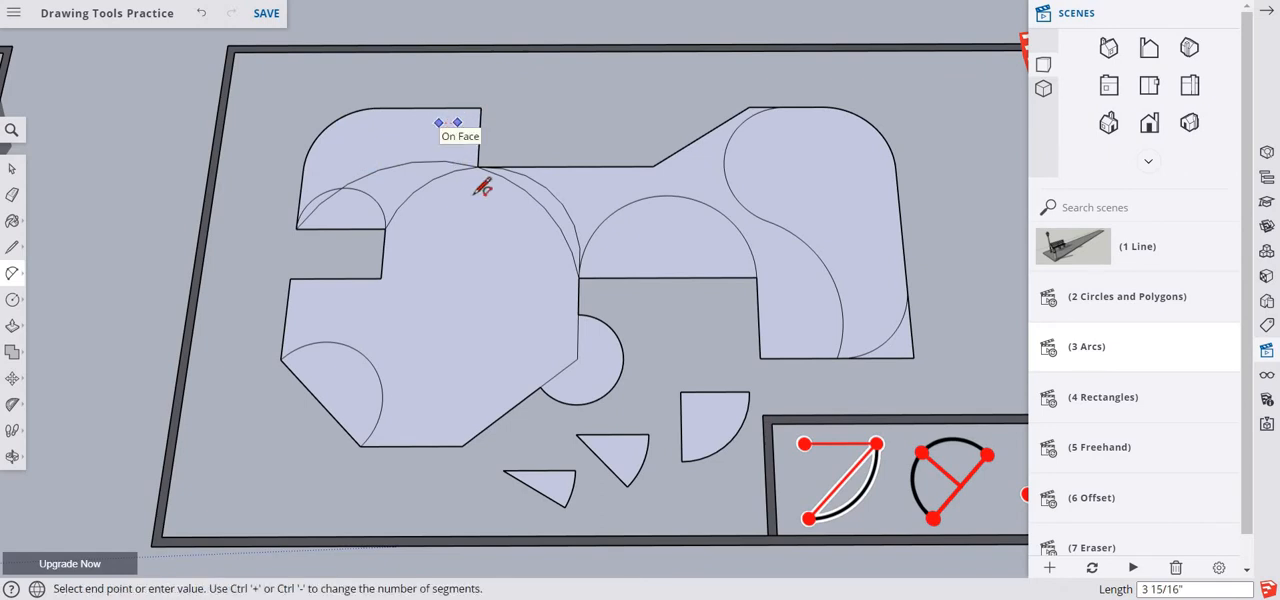
{"action": "key", "text": "ctrl+z"}
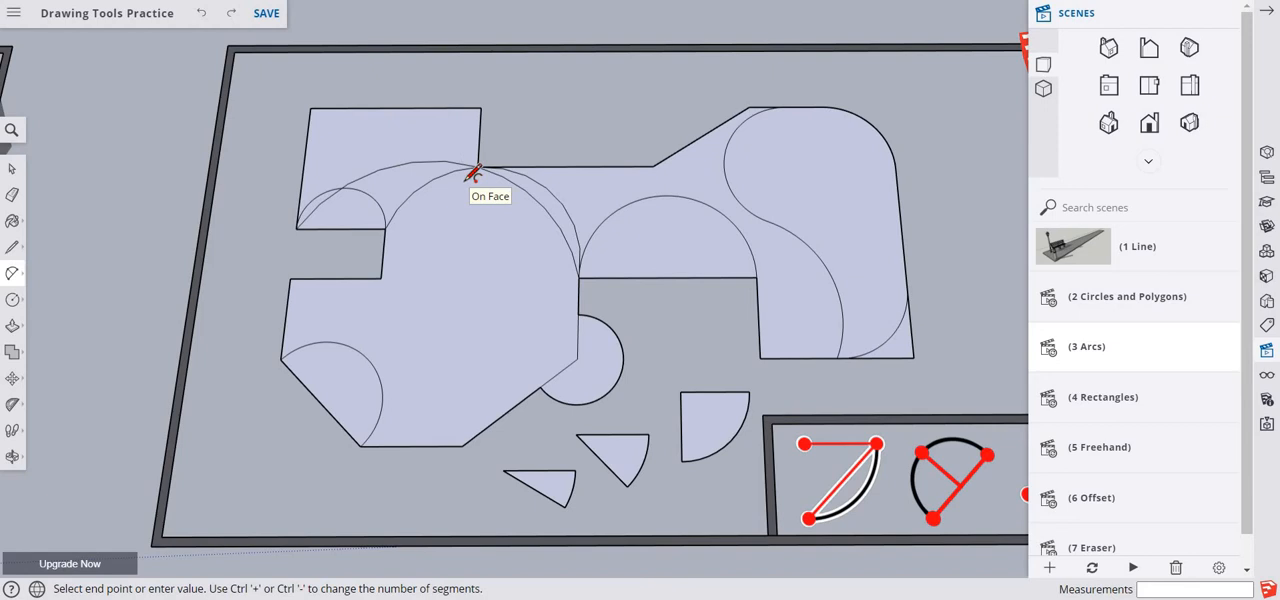
{"action": "key", "text": "Escape"}
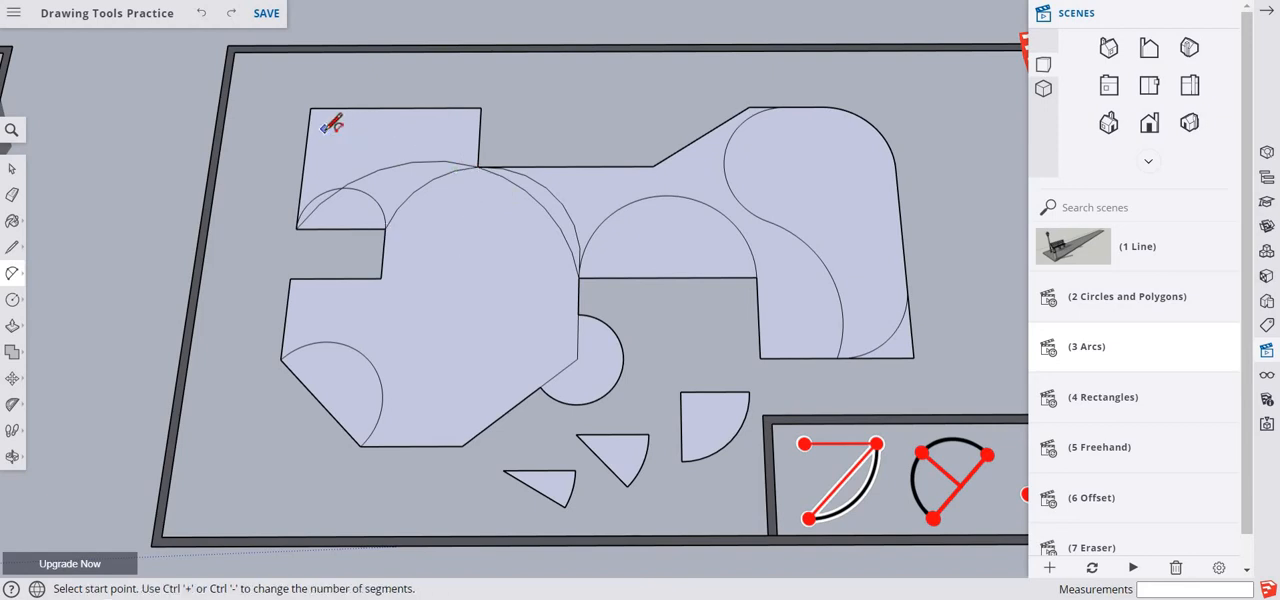
{"action": "double_click", "coordinate": [324, 130]}
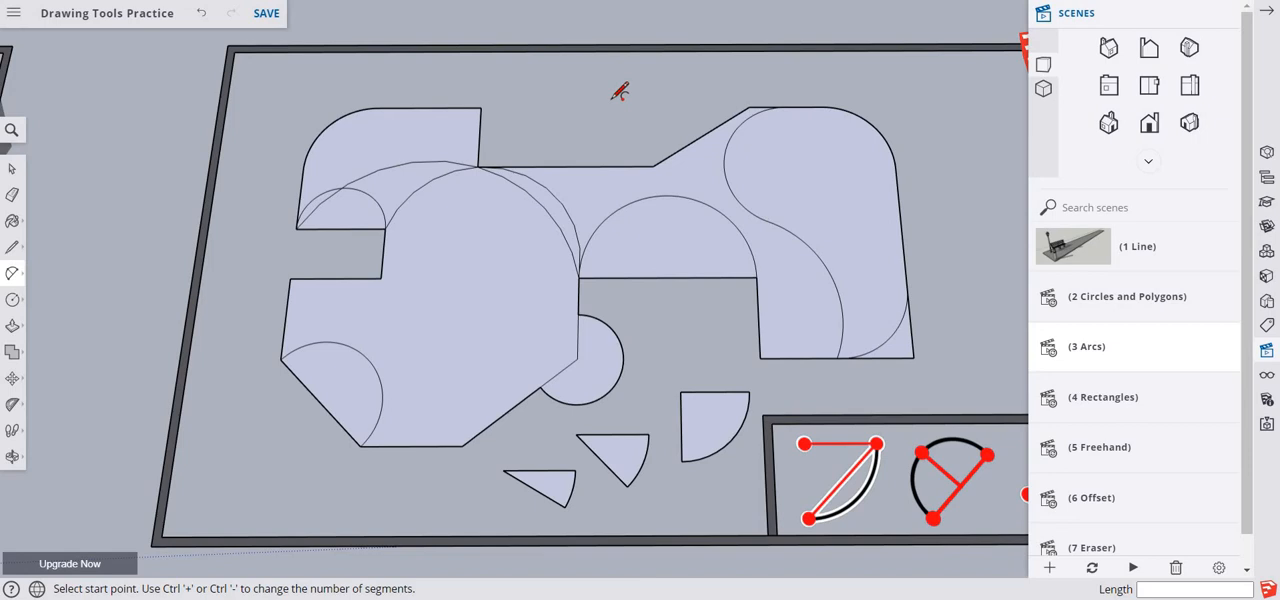
- Paste the copied name image and place it in the empty area behind the shape, between the left and right wings
{"action": "key", "text": "space"}
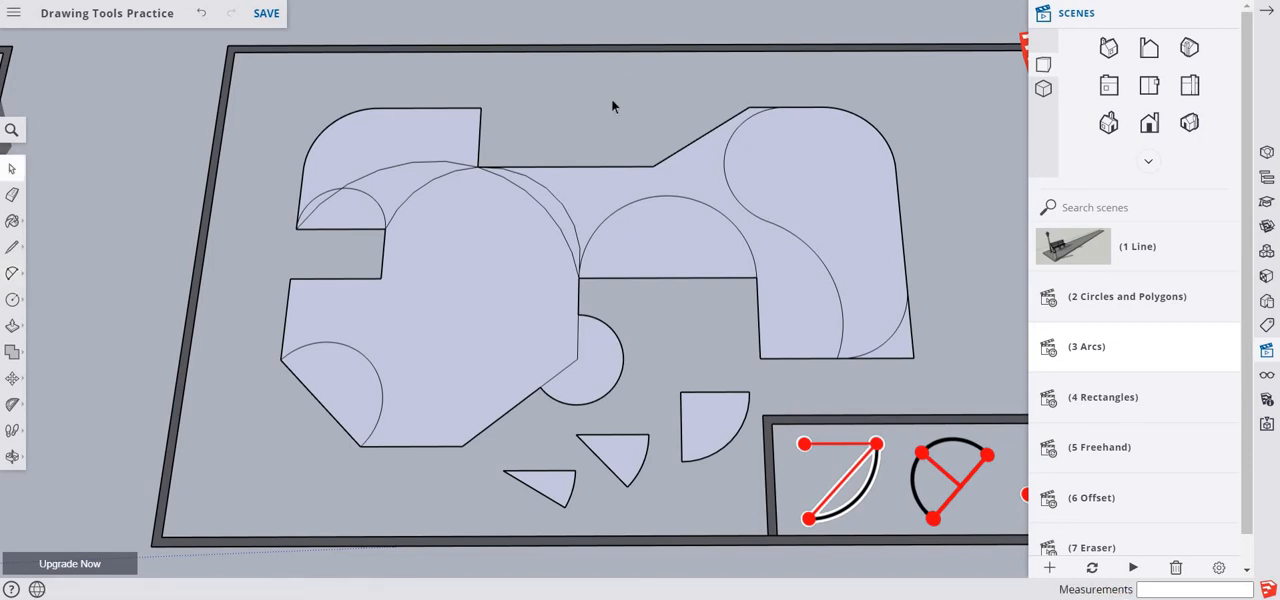
{"action": "right_click", "coordinate": [573, 75]}
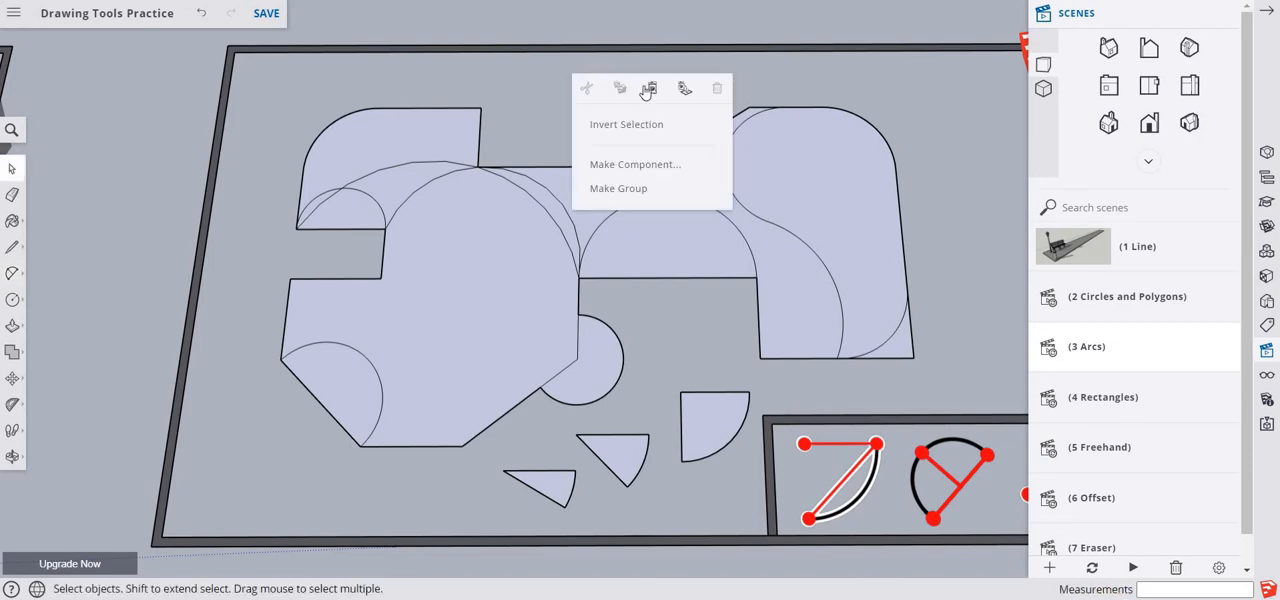
{"action": "left_click", "coordinate": [650, 87]}
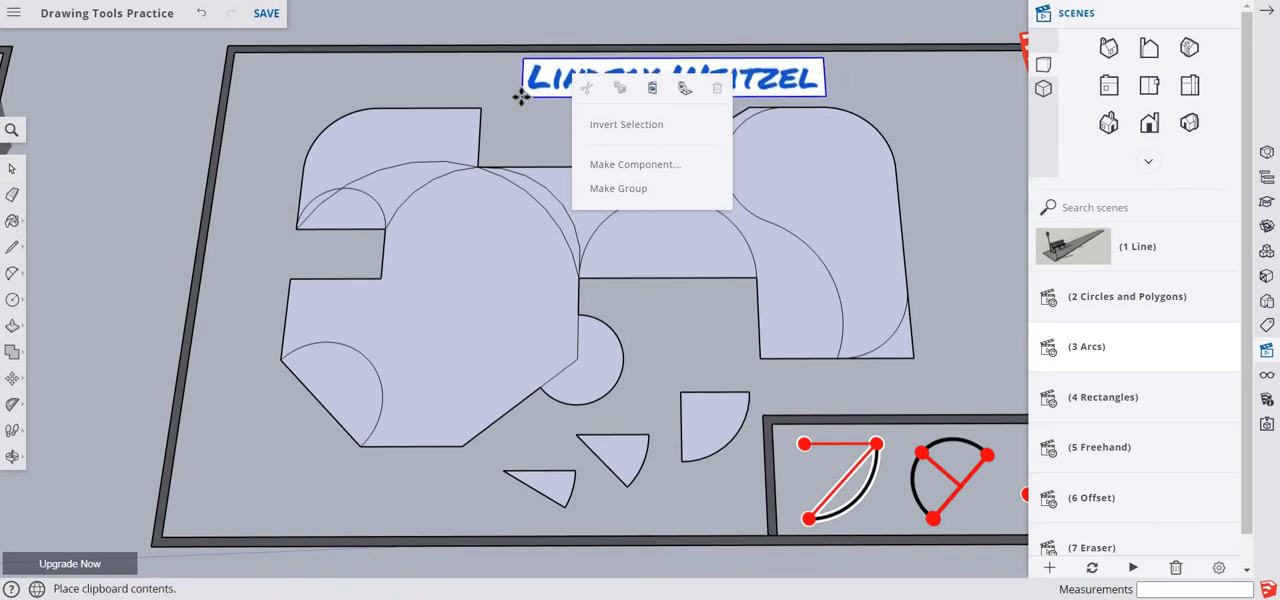
{"action": "left_click", "coordinate": [520, 94]}
{"action": "key", "text": "m"}
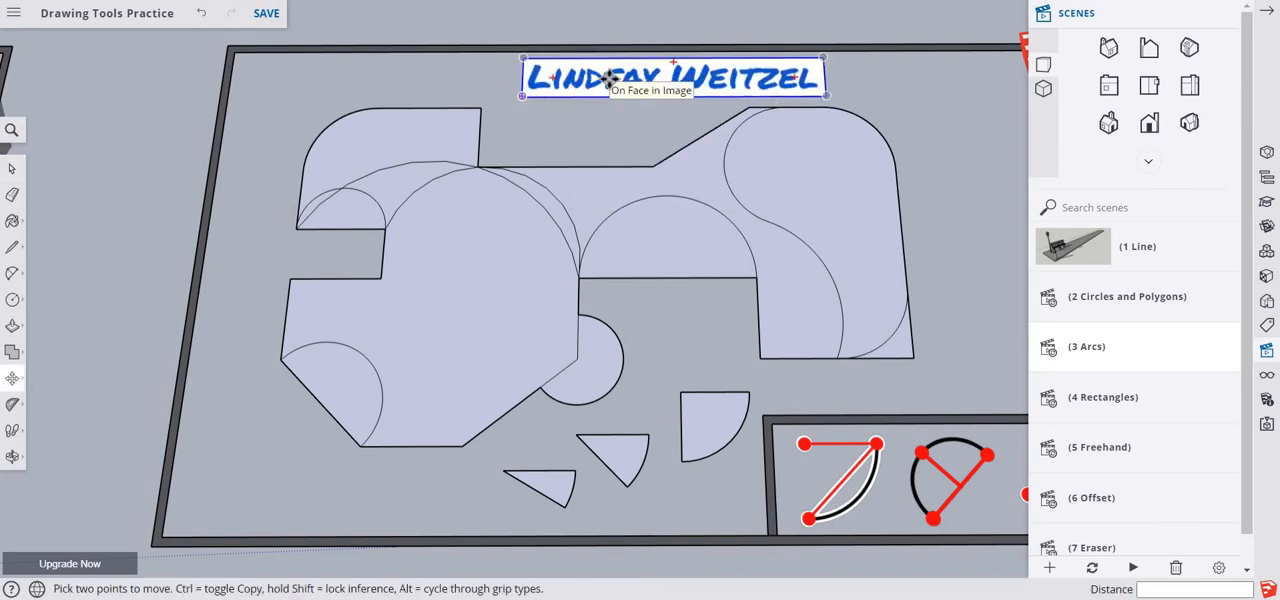
{"action": "key", "text": "space"}
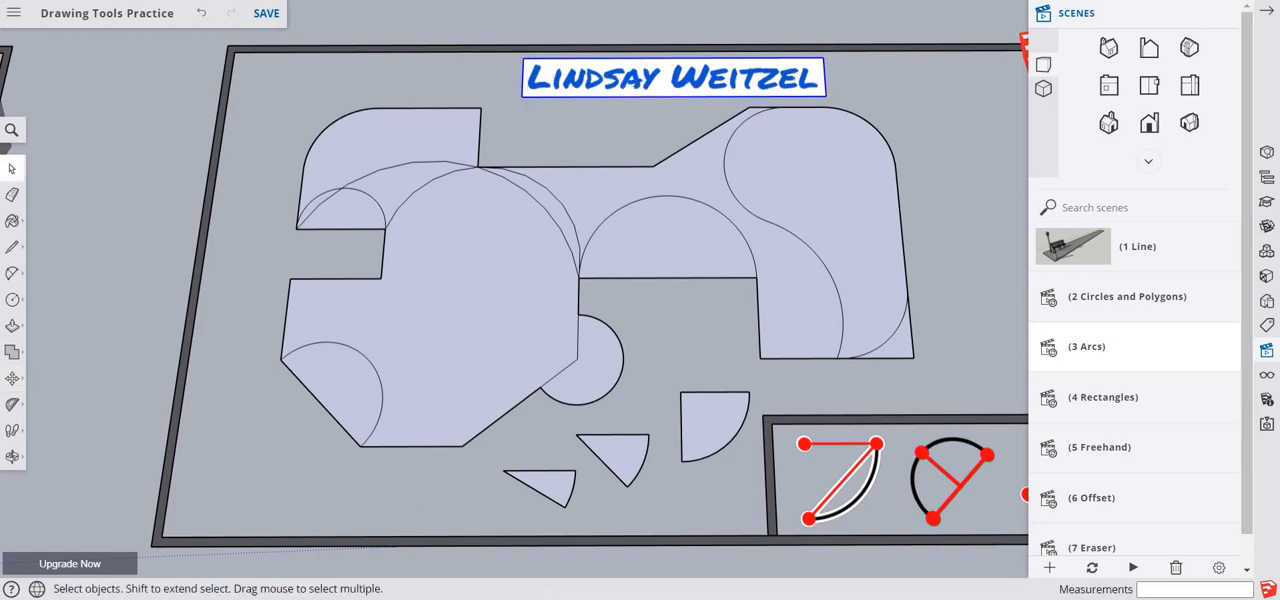
- Capture the finished arcs drawing and the name image with the Snipping Tool, and minimise the capture
{"action": "left_click", "coordinate": [548, 290]}
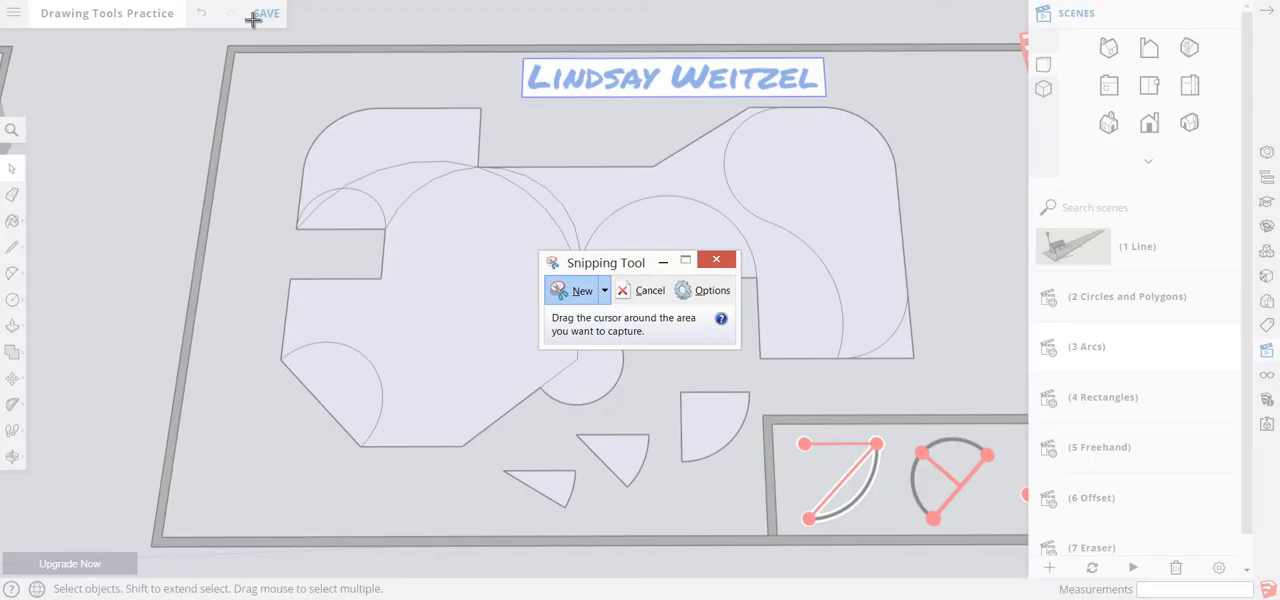
{"action": "mouse_move", "coordinate": [254, 28]}
{"action": "left_mouse_down"}
{"action": "mouse_move", "coordinate": [681, 518]}
{"action": "mouse_move", "coordinate": [1000, 578]}
{"action": "mouse_move", "coordinate": [988, 578]}
{"action": "left_mouse_up"}
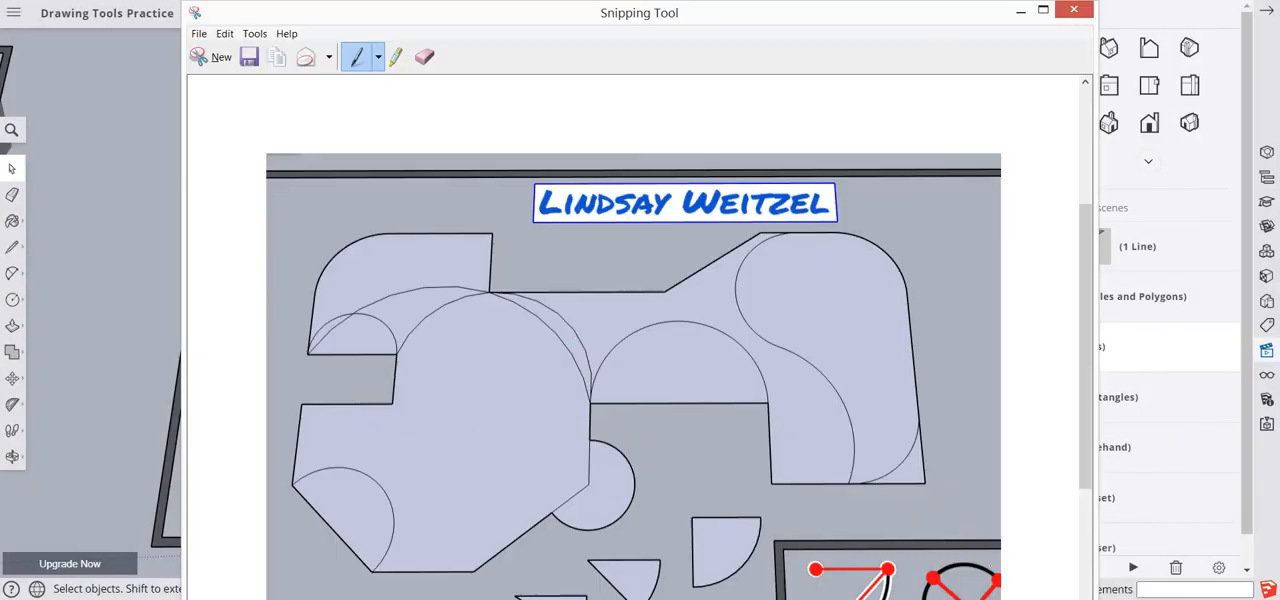
{"action": "left_click", "coordinate": [1020, 12]}
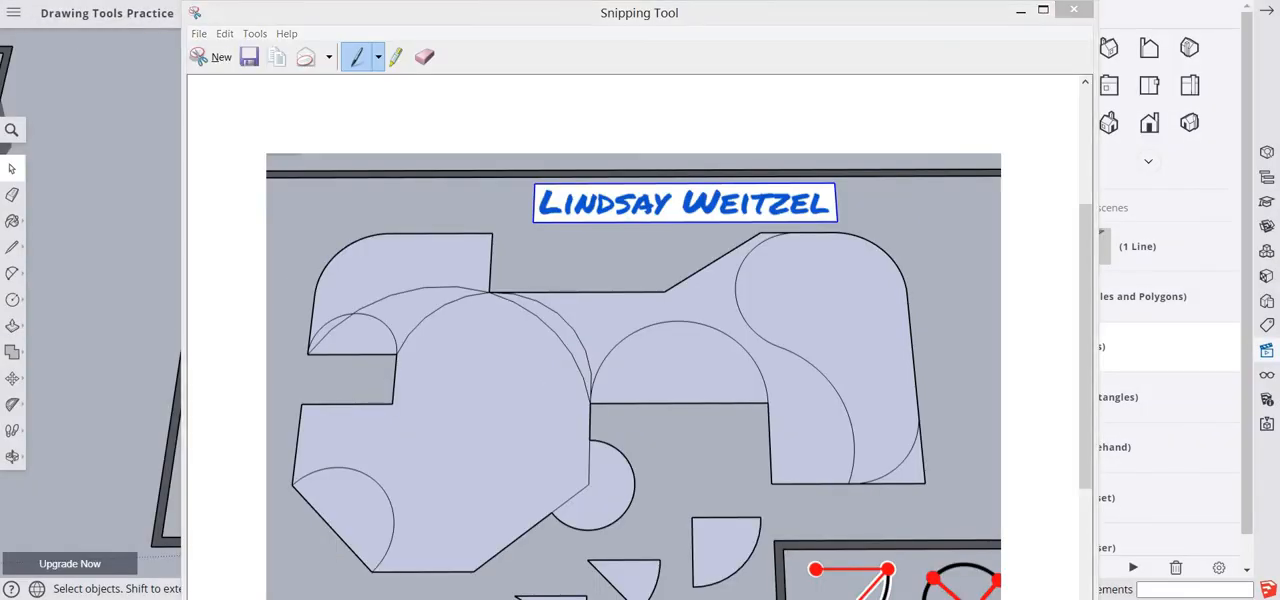
- Return to SketchUp and switch to the scene (4 Rectangles) without renaming it
{"action": "double_click", "coordinate": [1082, 397]}
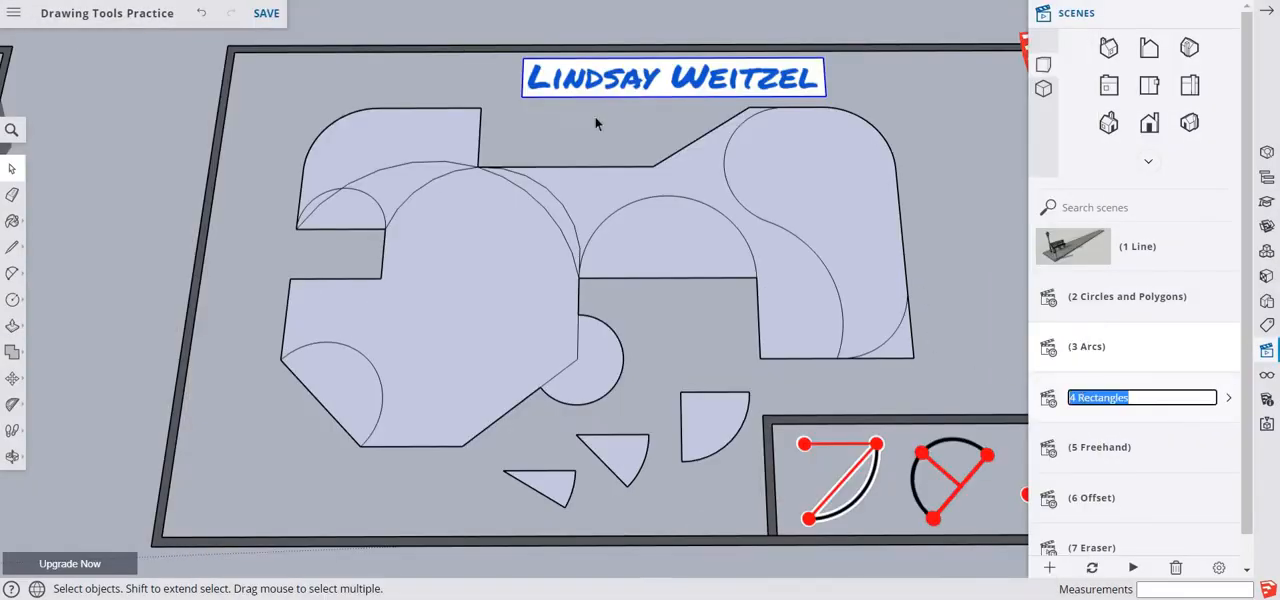
{"action": "left_click", "coordinate": [874, 300]}
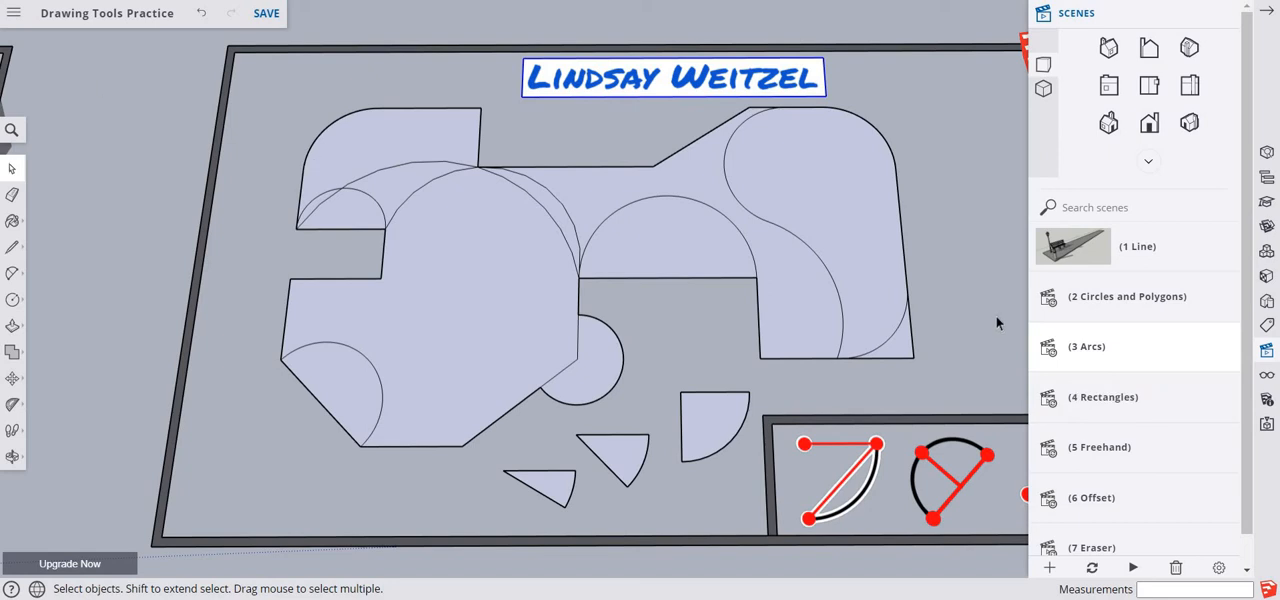
{"action": "left_click", "coordinate": [1048, 402]}
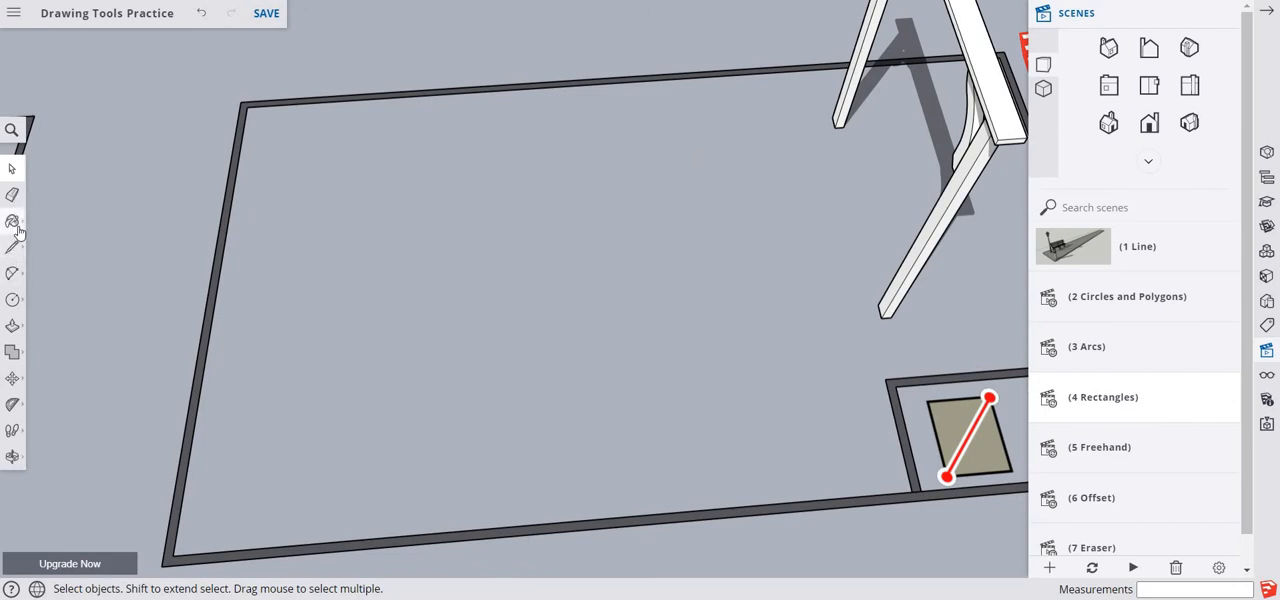
- Draw a flat rectangle about 3' 5" by 2' 5" on the ground in the practice area's back-left part
{"action": "left_click", "coordinate": [14, 300]}
{"action": "left_click", "coordinate": [37, 284]}
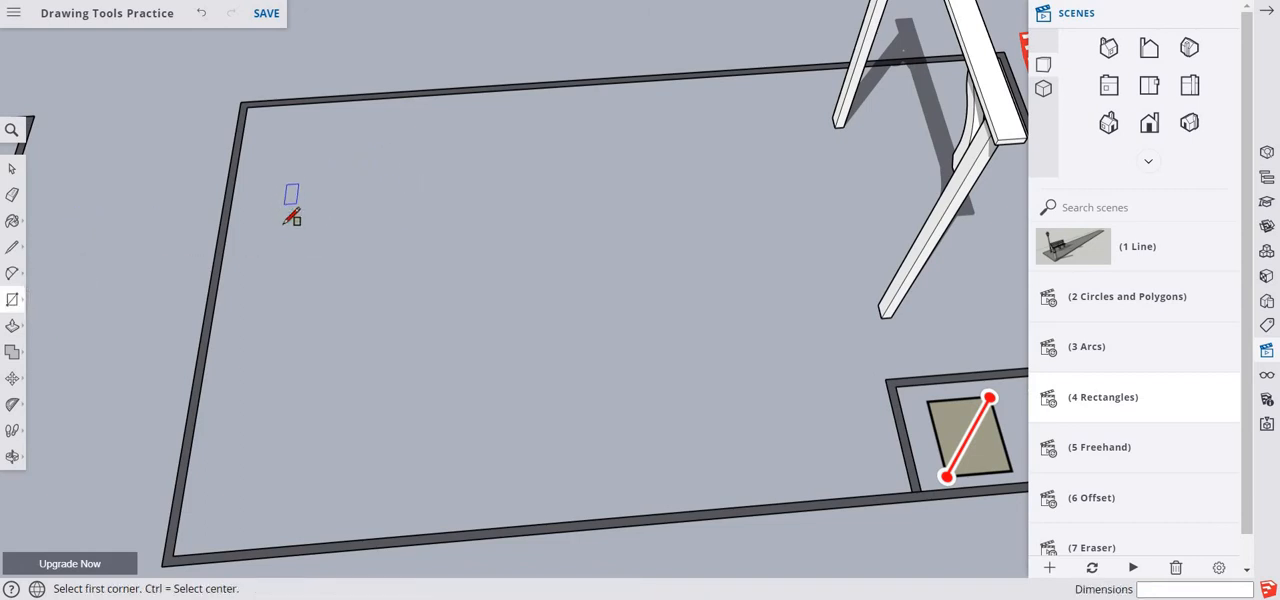
{"action": "left_click", "coordinate": [282, 179]}
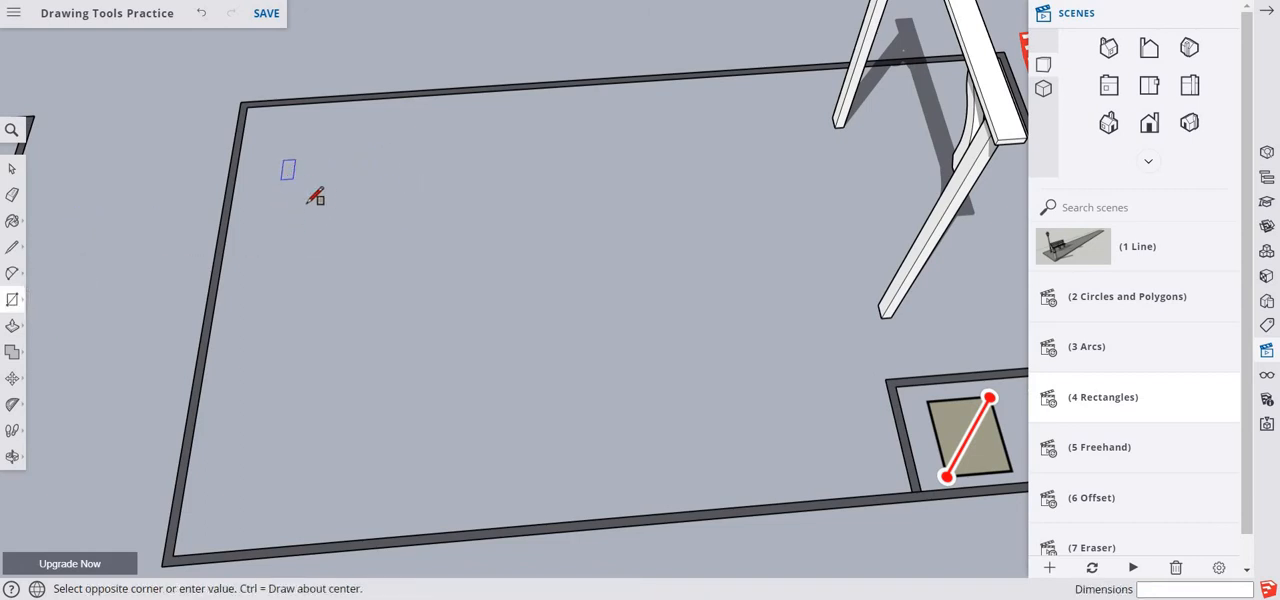
{"action": "left_click", "coordinate": [468, 282]}
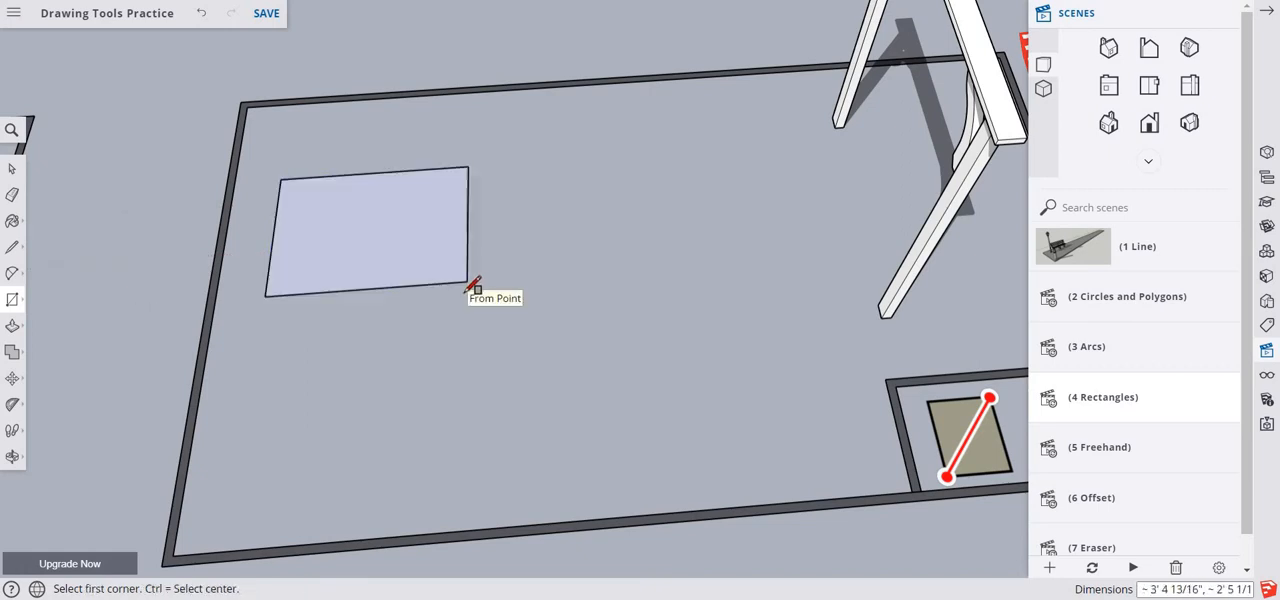
- Draw a rectangle from its center, about 2' 9" by 2' 6", in front of the first rectangle and undo it
{"action": "key", "text": "ctrl"}
{"action": "left_click", "coordinate": [320, 414]}
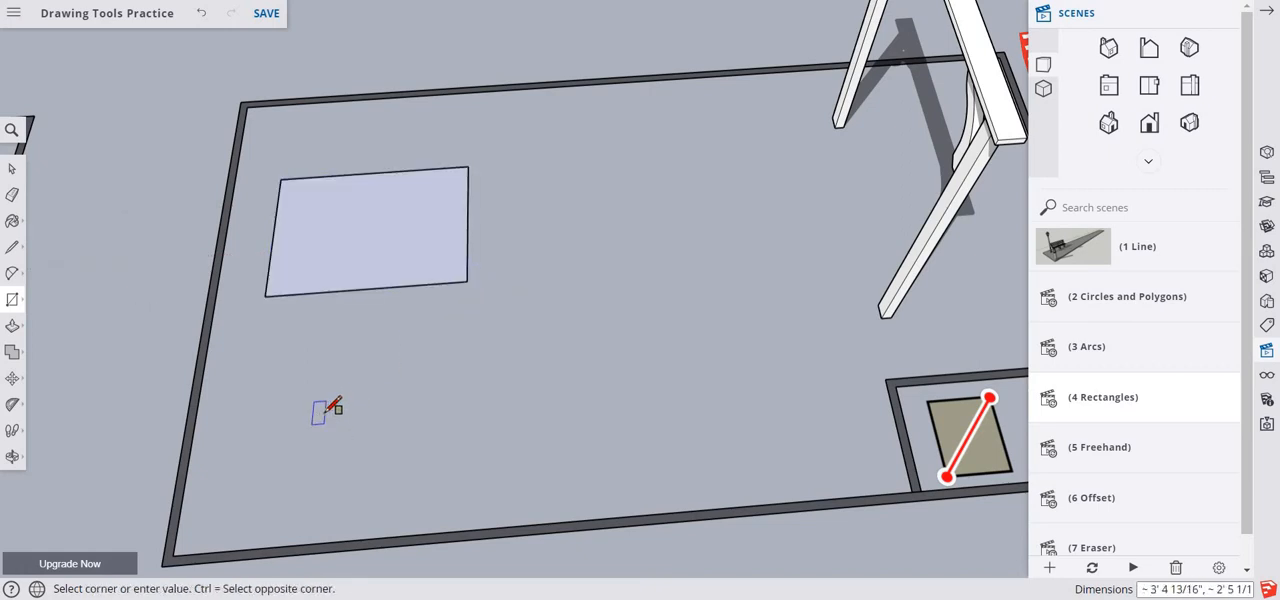
{"action": "key", "text": "Escape"}
{"action": "left_click", "coordinate": [316, 404]}
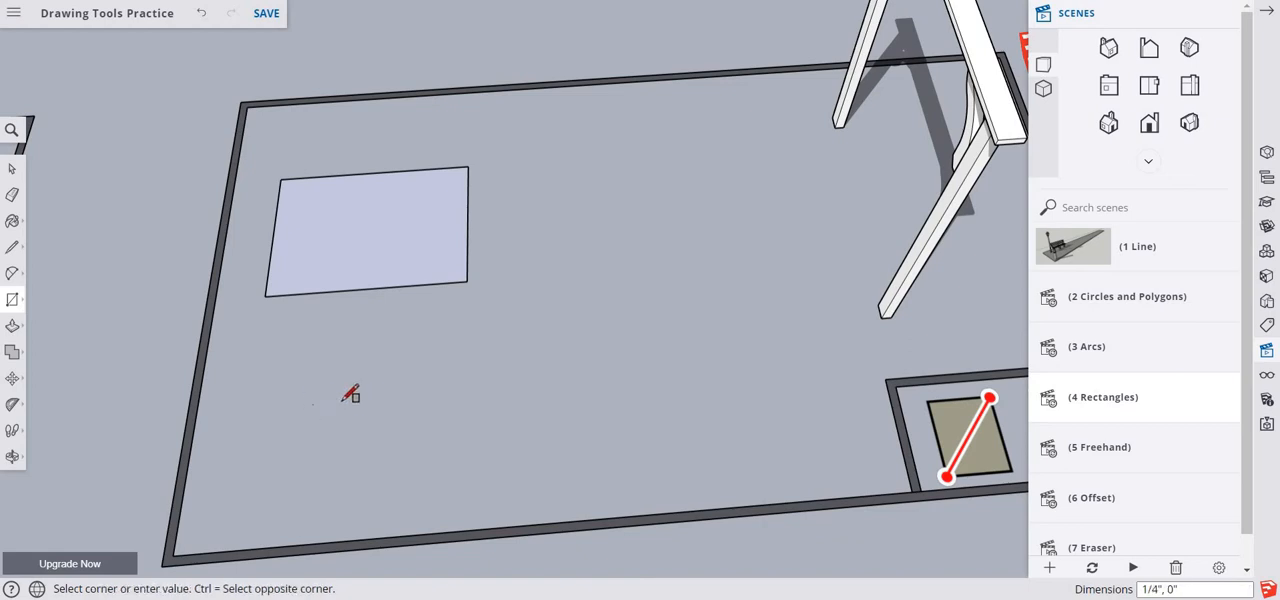
{"action": "left_click", "coordinate": [404, 328]}
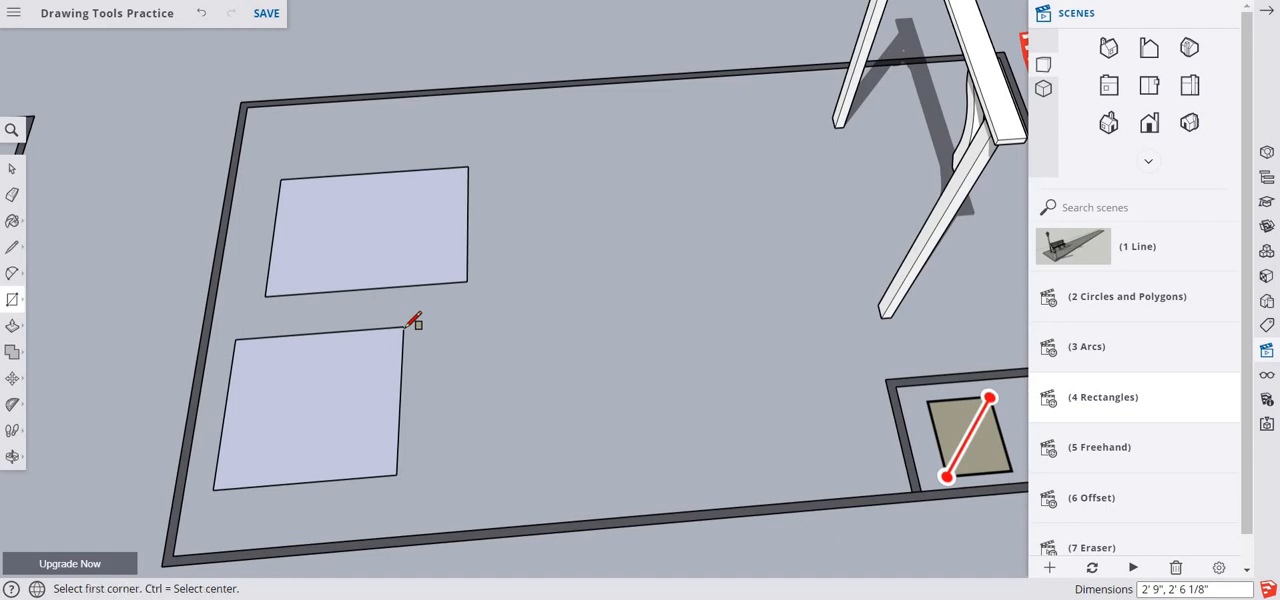
{"action": "key", "text": "ctrl+z"}
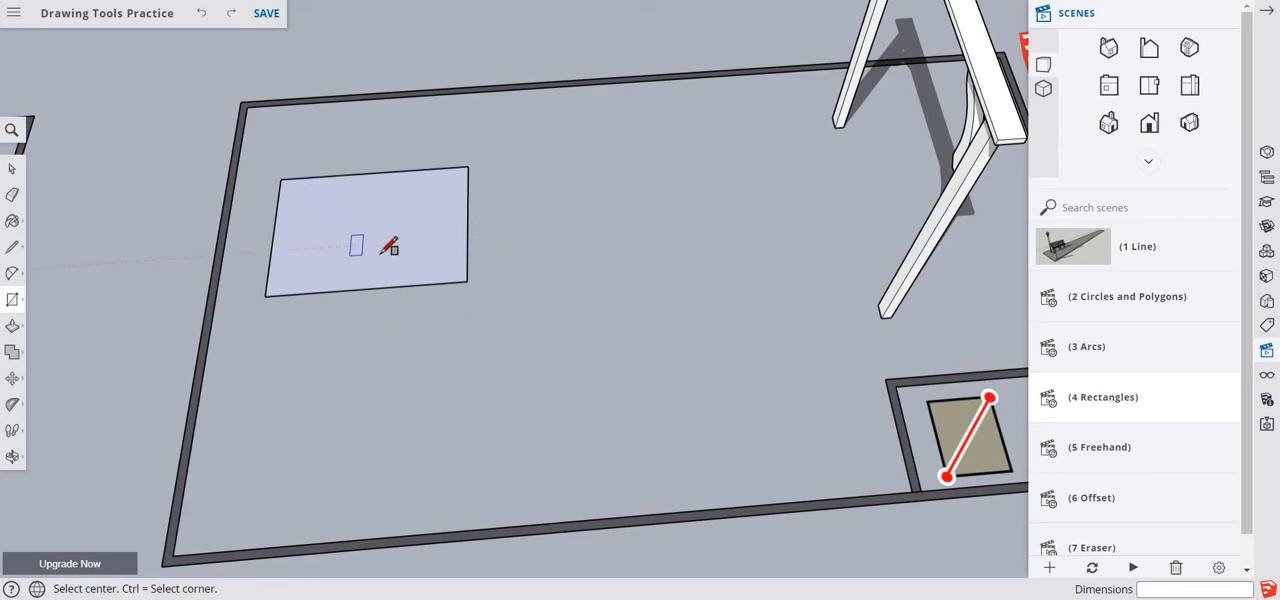
- Try to draw a vertical rectangle from its center on the flat rectangle's back edge, near the back-left corner
{"action": "middle_click_drag", "start_coordinate": [380, 249], "coordinate": [410, 4]}
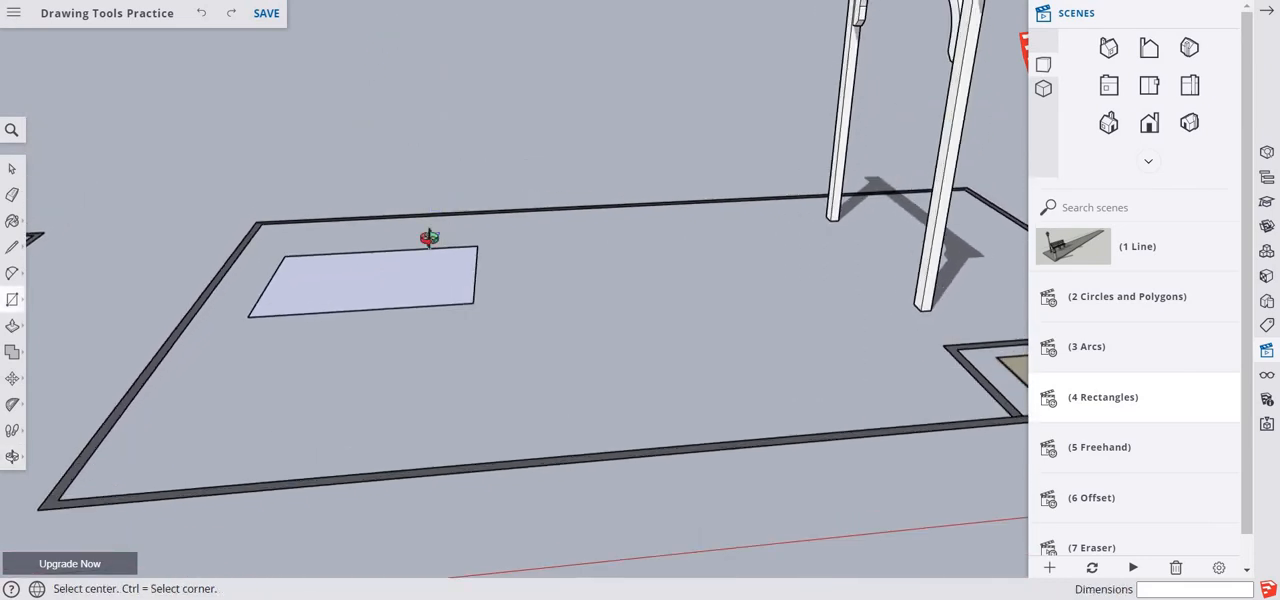
{"action": "middle_click_drag", "start_coordinate": [429, 234], "coordinate": [437, 126]}
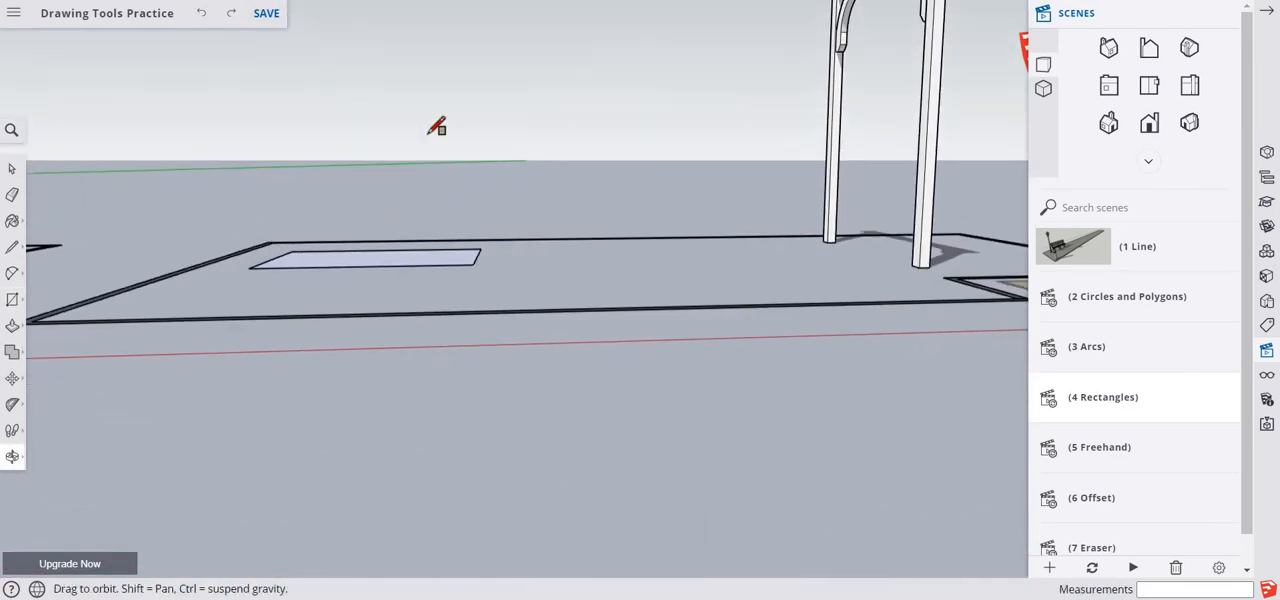
{"action": "left_click", "coordinate": [292, 251]}
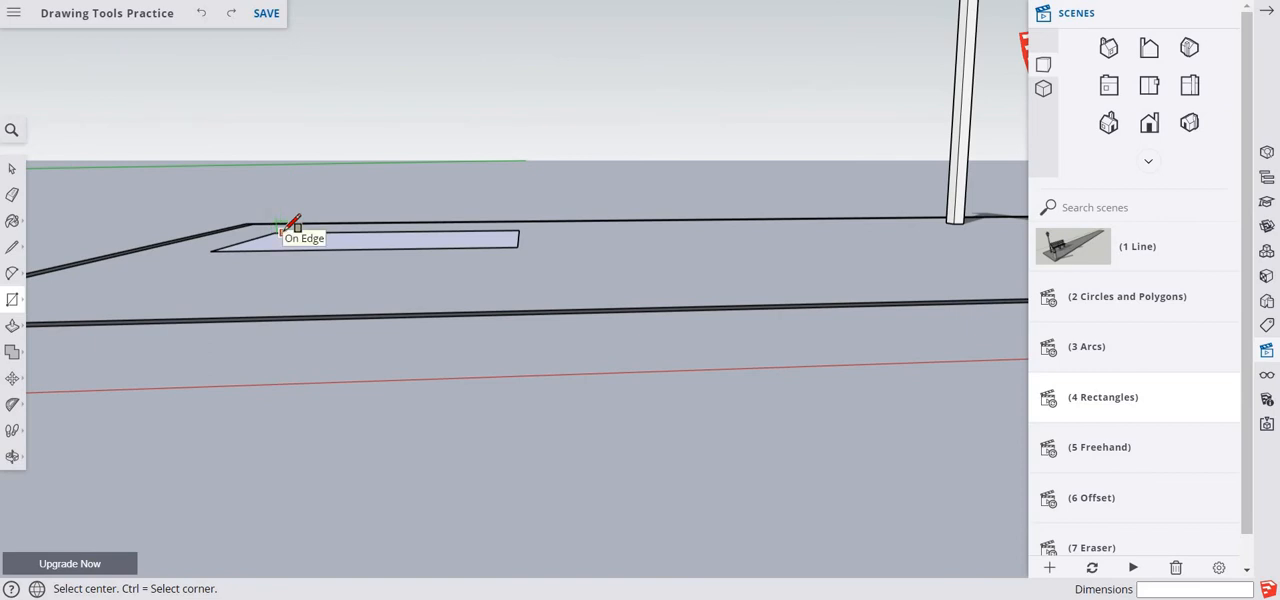
{"action": "left_click", "coordinate": [283, 231]}
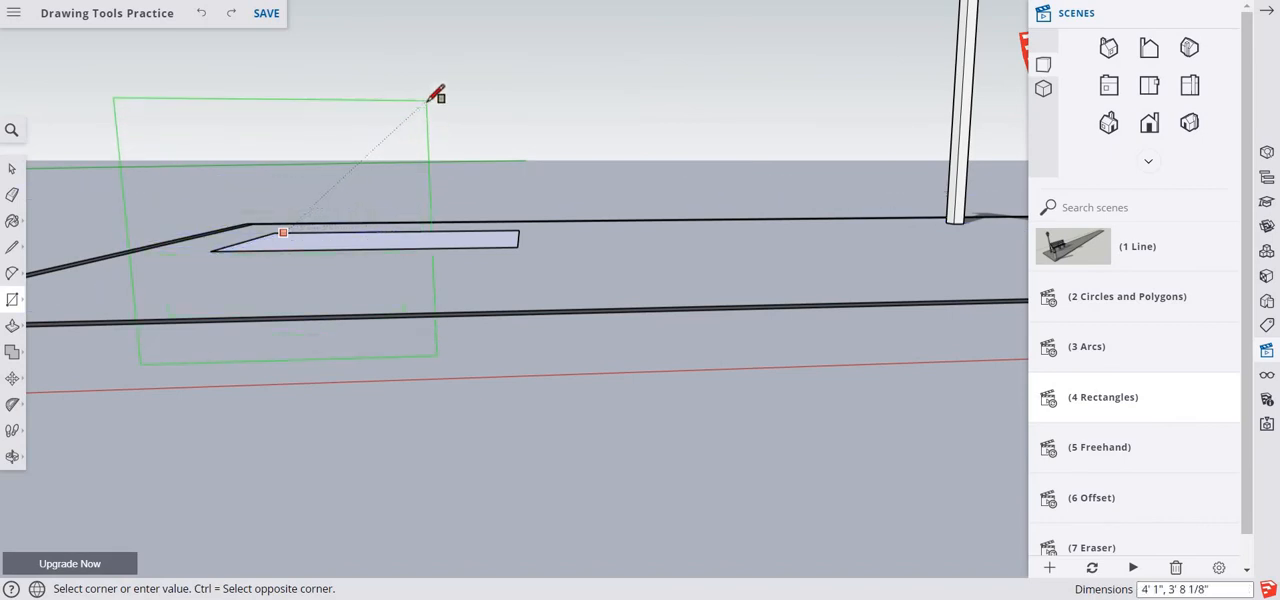
{"action": "key", "text": "Escape"}
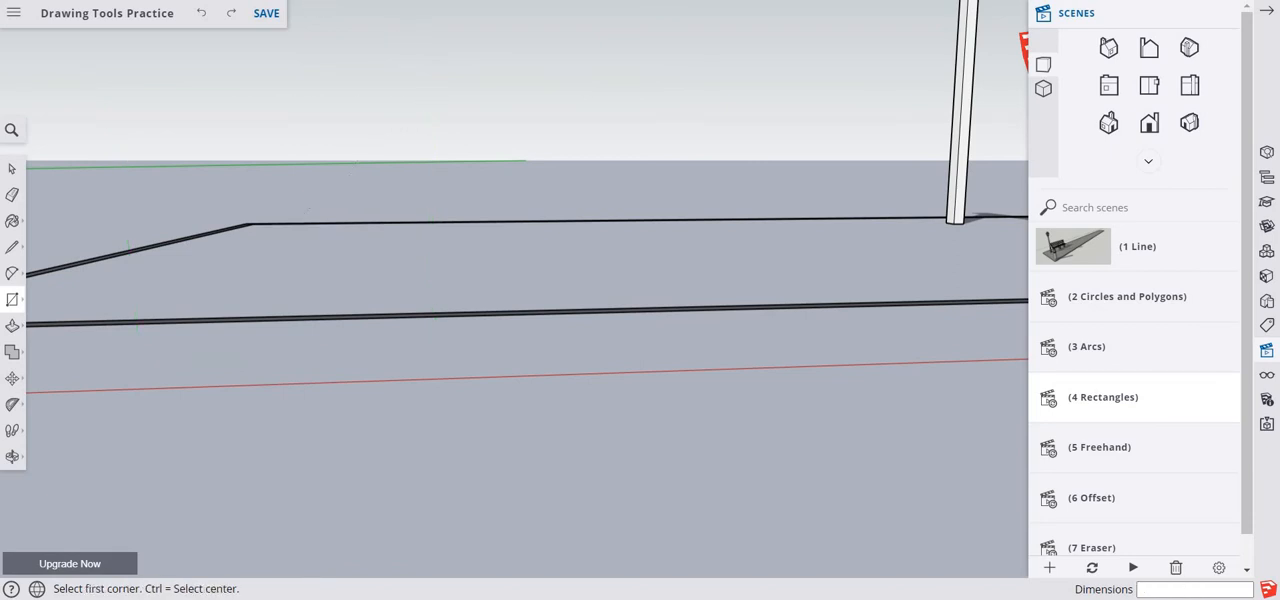
{"action": "left_click", "coordinate": [232, 17]}
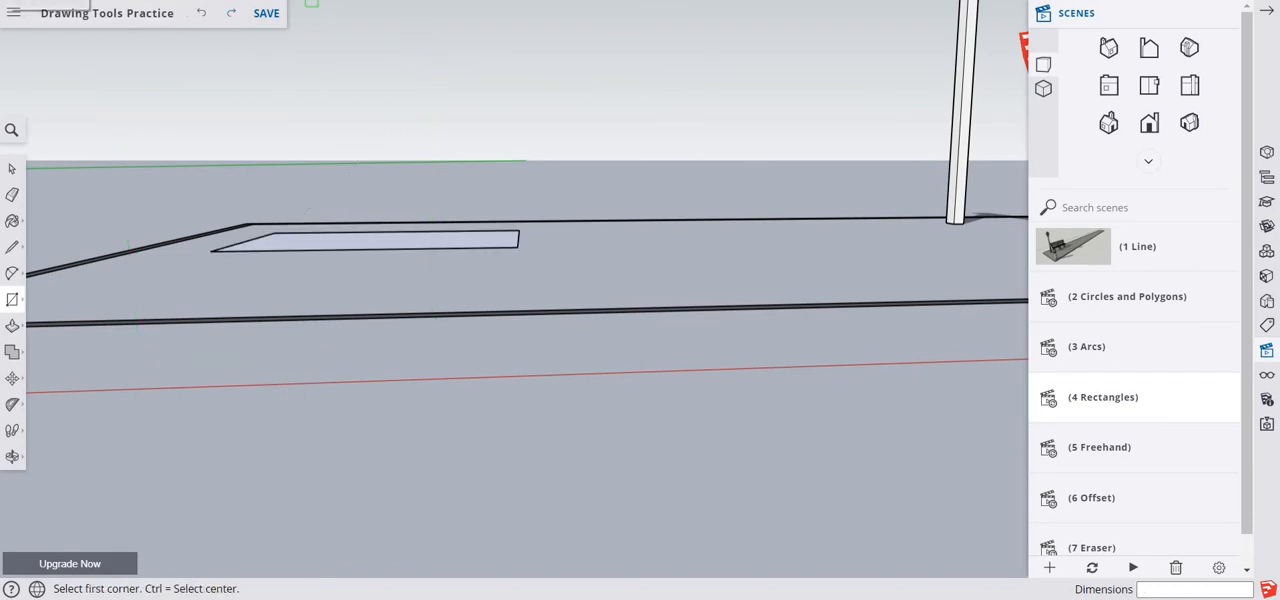
- Draw a vertical rectangle about 2' 1" wide and 1' 5 3/8" high, starting at the flat rectangle's back-left corner
{"action": "left_click", "coordinate": [275, 232]}
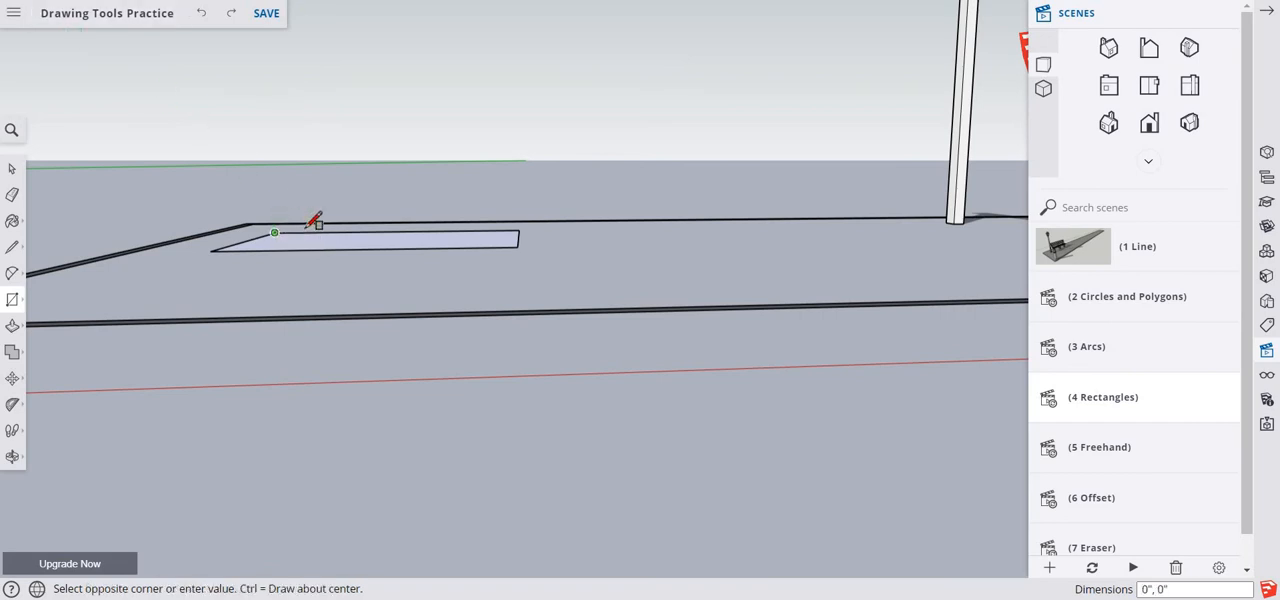
{"action": "left_click", "coordinate": [432, 126]}
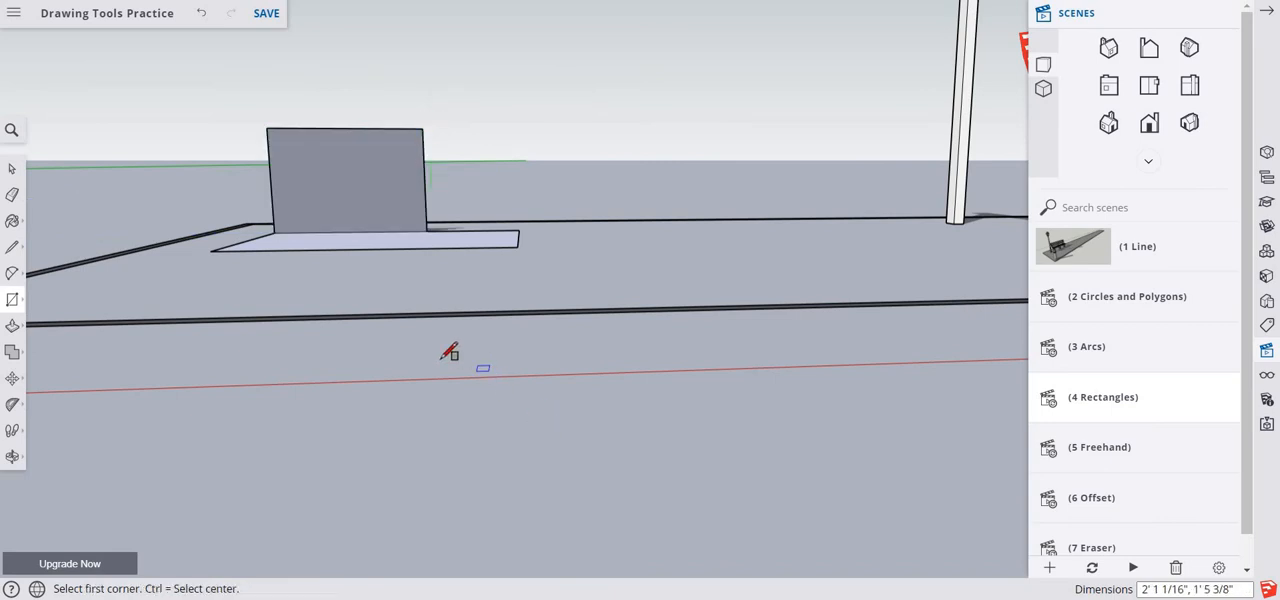
{"action": "key", "text": "o"}
{"action": "left_click_drag", "start_coordinate": [434, 397], "coordinate": [369, 508]}
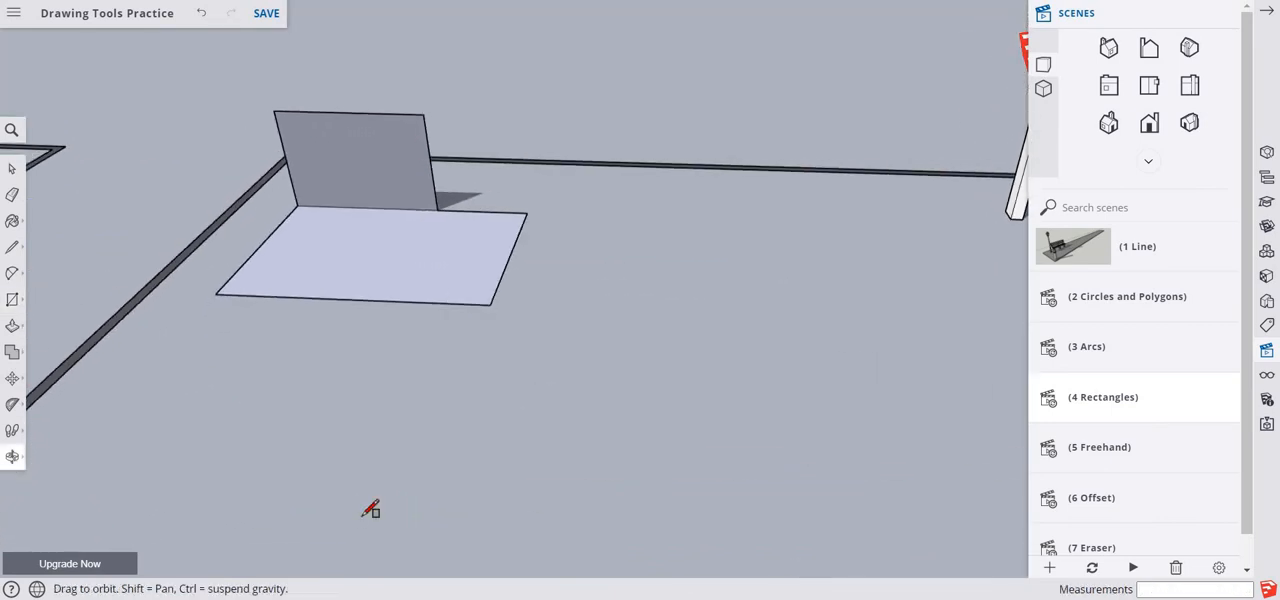
- Draw a rotated rectangle 2' wide, rising at an angle from the flat rectangle's right edge
{"action": "key", "text": "r"}
{"action": "middle_click_drag", "start_coordinate": [366, 494], "coordinate": [447, 458]}
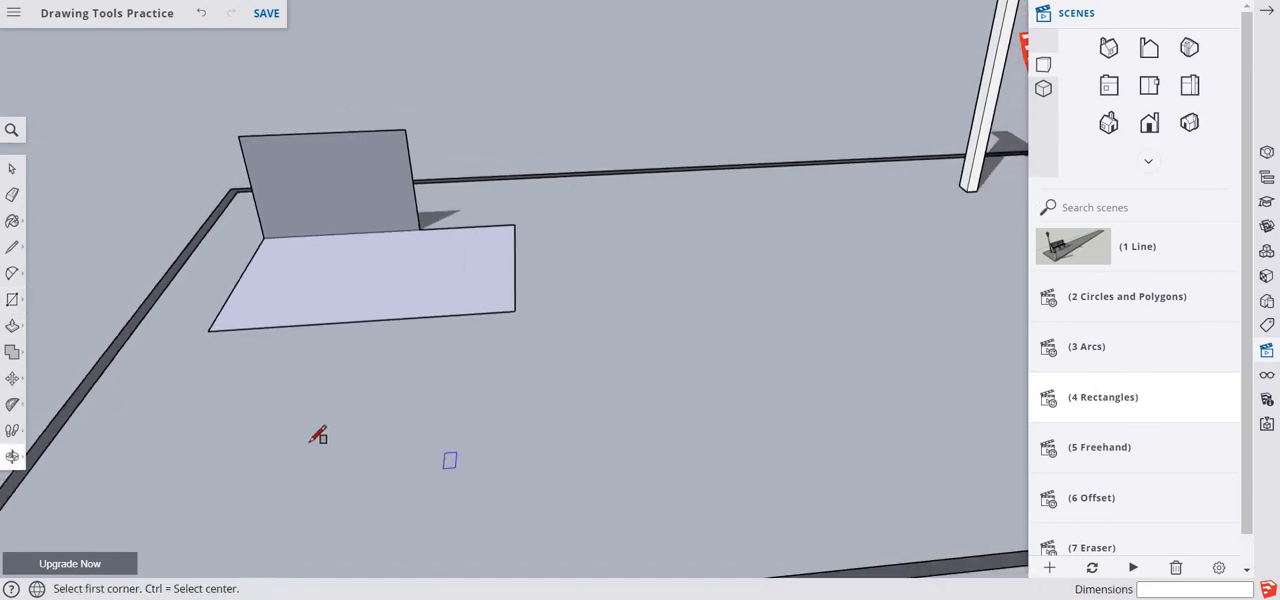
{"action": "left_click", "coordinate": [13, 299]}
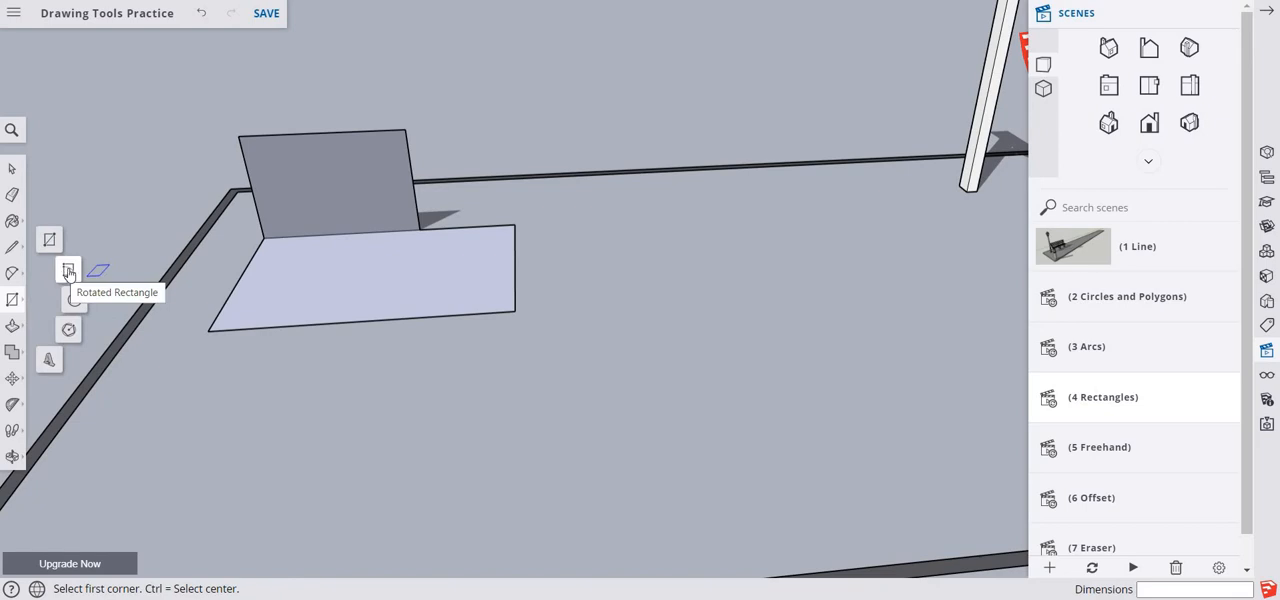
{"action": "left_click", "coordinate": [68, 271]}
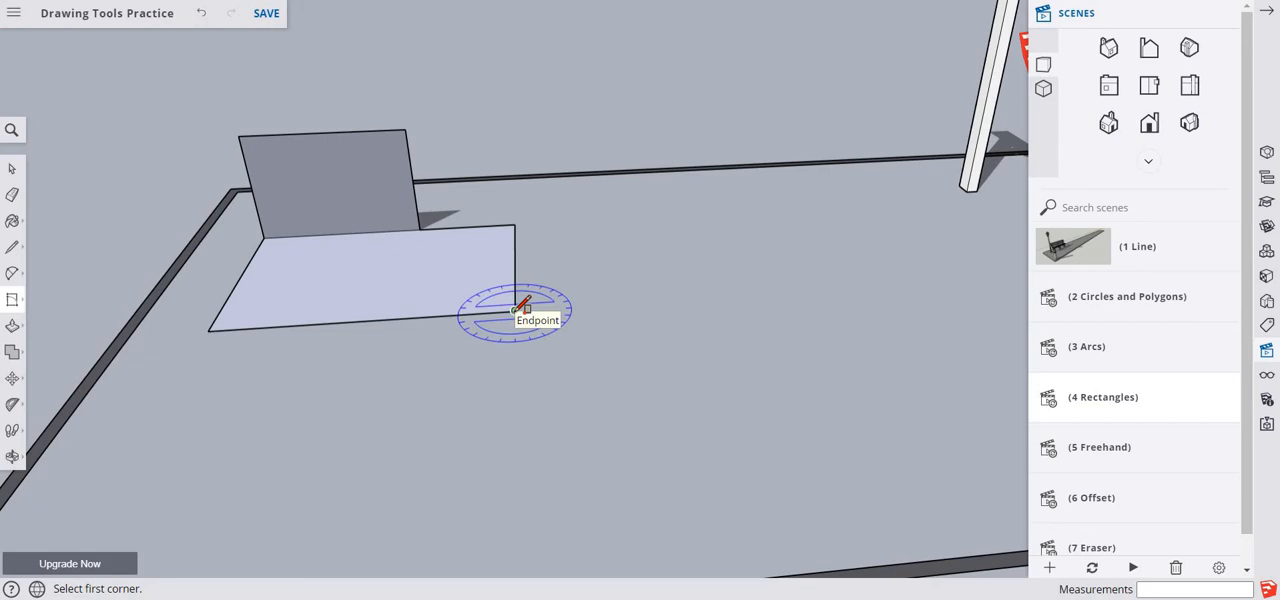
{"action": "left_click", "coordinate": [515, 310]}
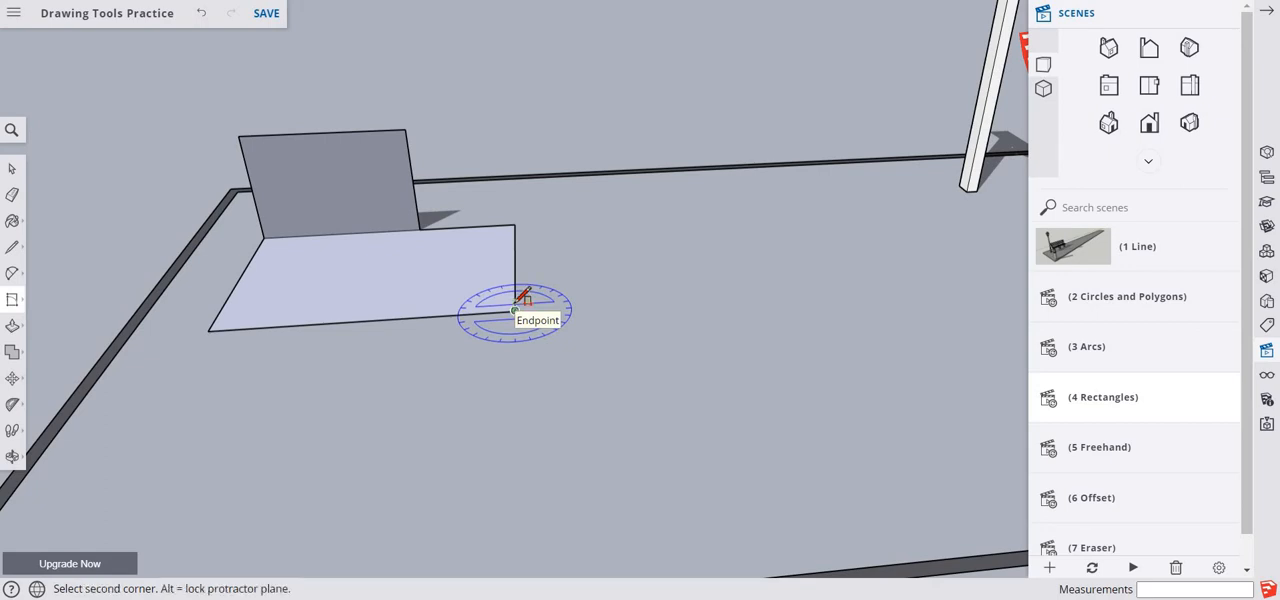
{"action": "left_click", "coordinate": [516, 223]}
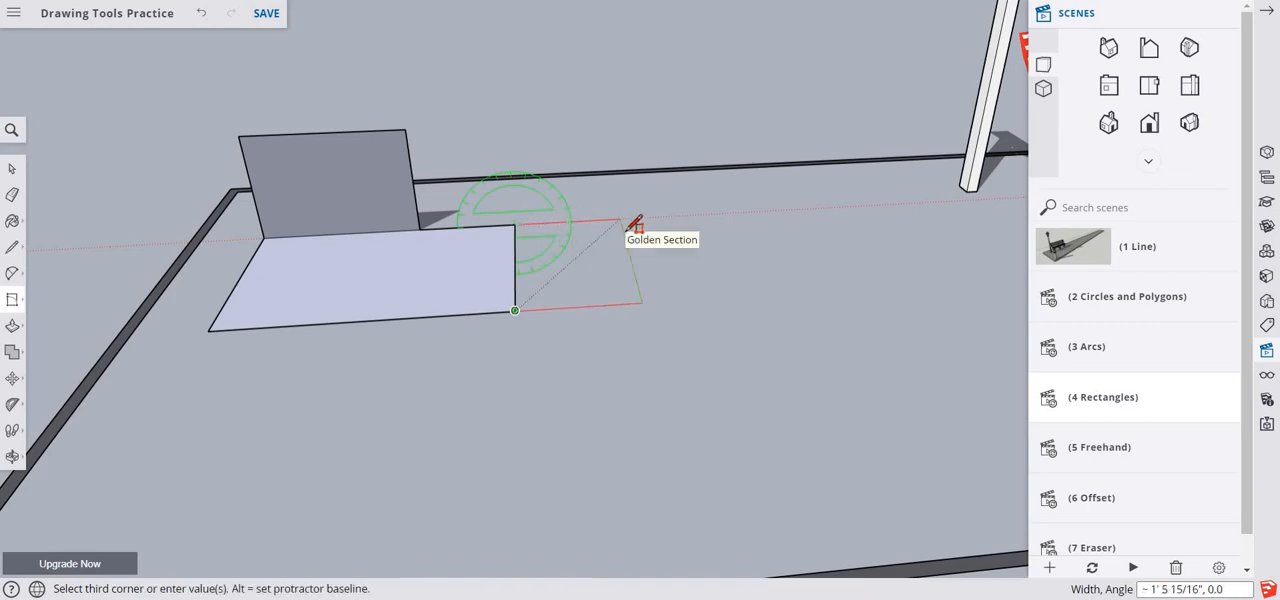
{"action": "type", "text": "24"}
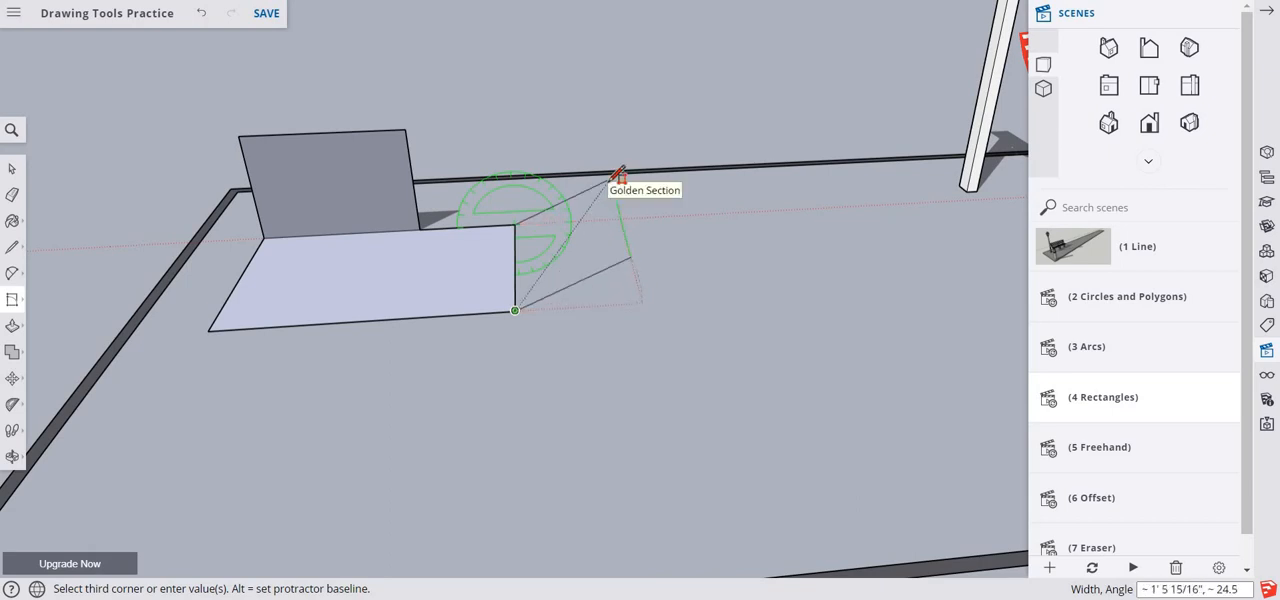
{"action": "type", "text": "2"}
{"action": "left_click", "coordinate": [614, 178]}
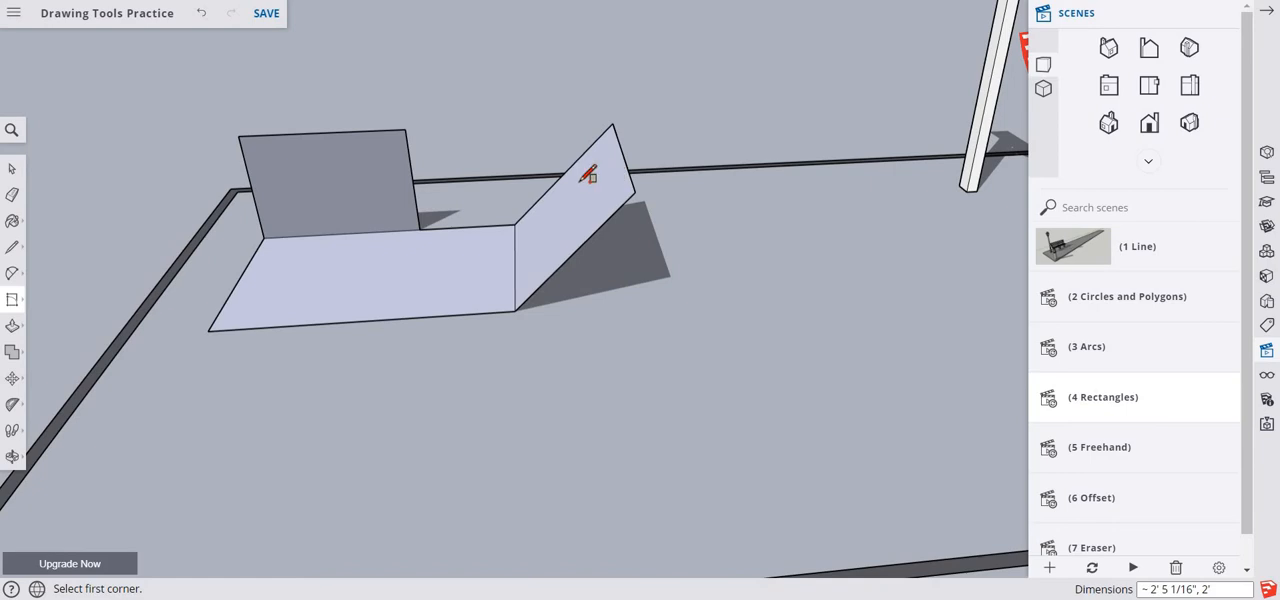
- Draw a second rotated rectangle 2' 6" wide, sloping up from the outer edge of the first tilted rectangle
{"action": "middle_click_drag", "start_coordinate": [555, 182], "coordinate": [561, 270]}
{"action": "scroll", "coordinate": [561, 268], "scroll_direction": "up", "scroll_amount": 2}
{"action": "scroll", "coordinate": [563, 266], "scroll_direction": "up", "scroll_amount": 3}
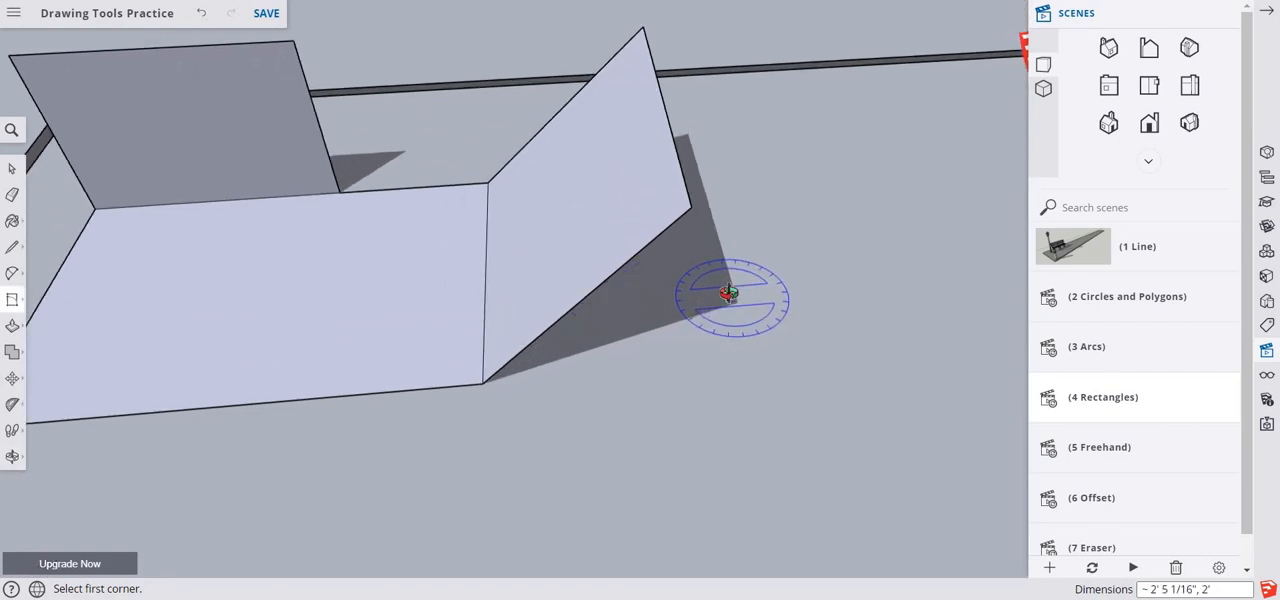
{"action": "middle_click_drag", "start_coordinate": [729, 294], "coordinate": [557, 386]}
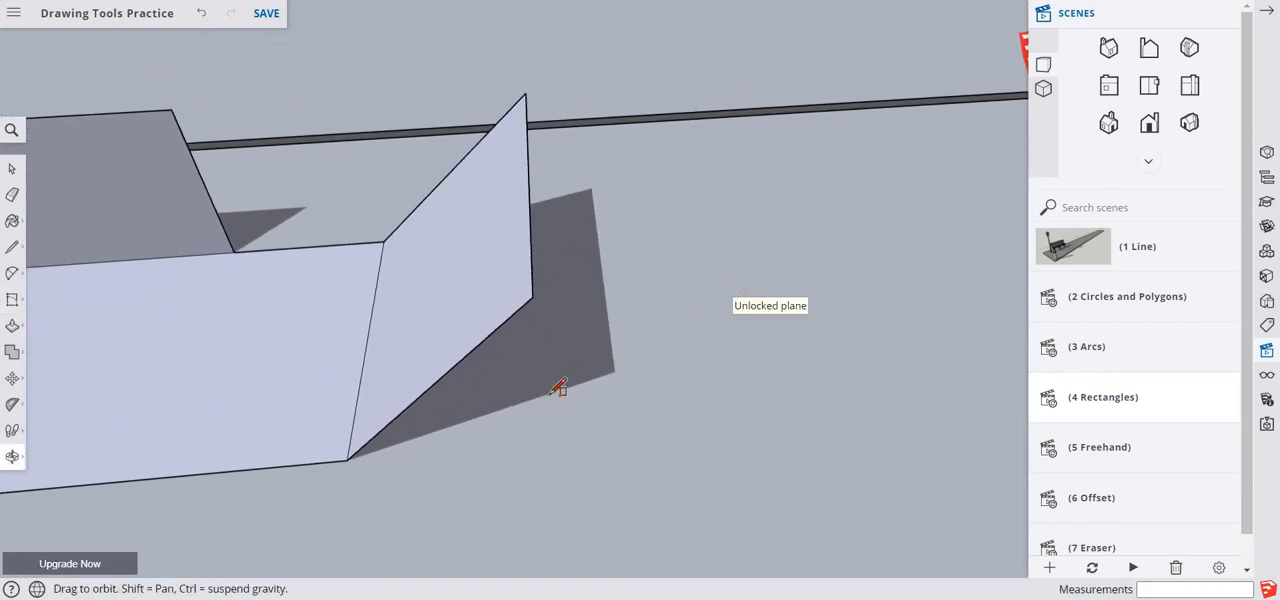
{"action": "left_click", "coordinate": [526, 93]}
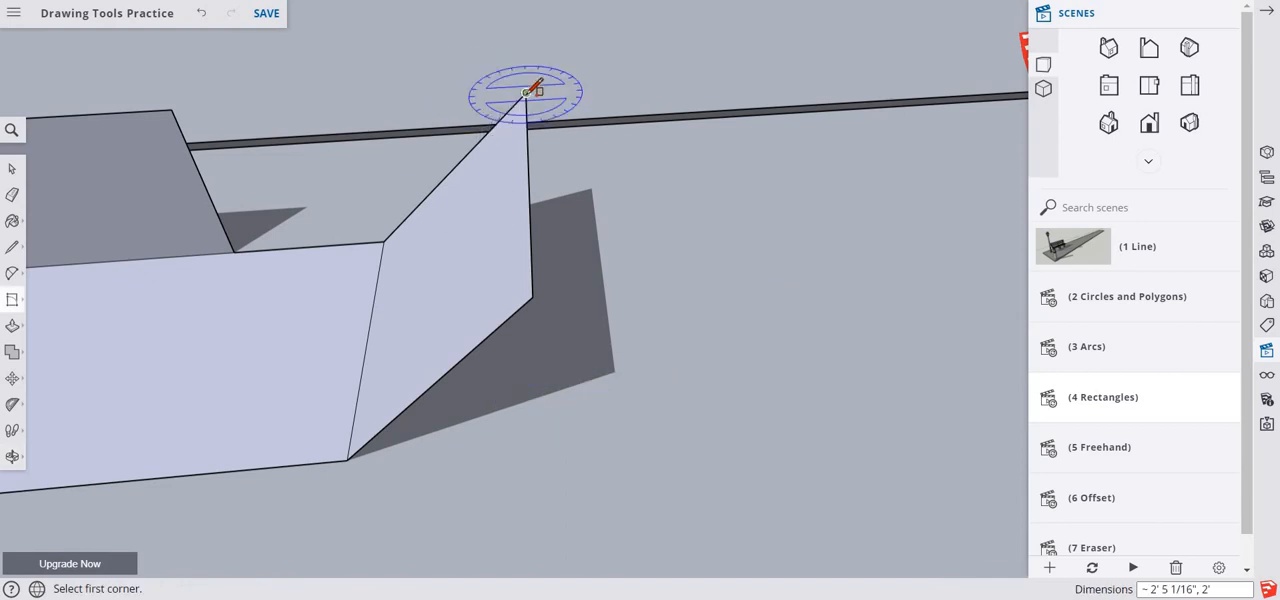
{"action": "left_click", "coordinate": [533, 296]}
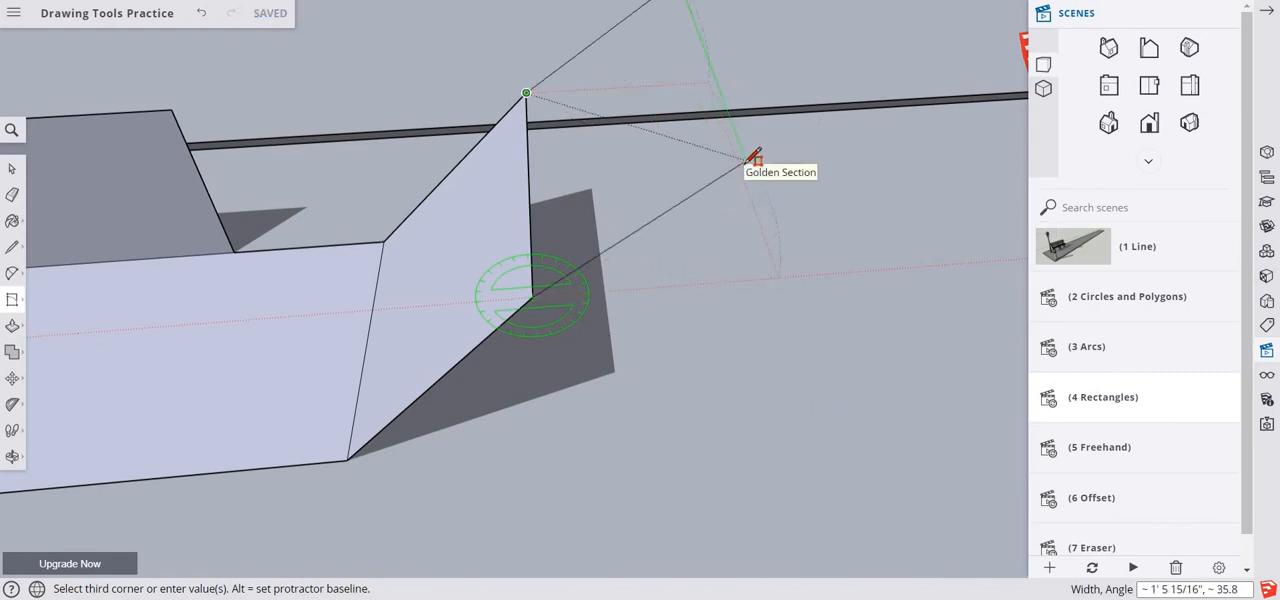
{"action": "type", "text": "2"}
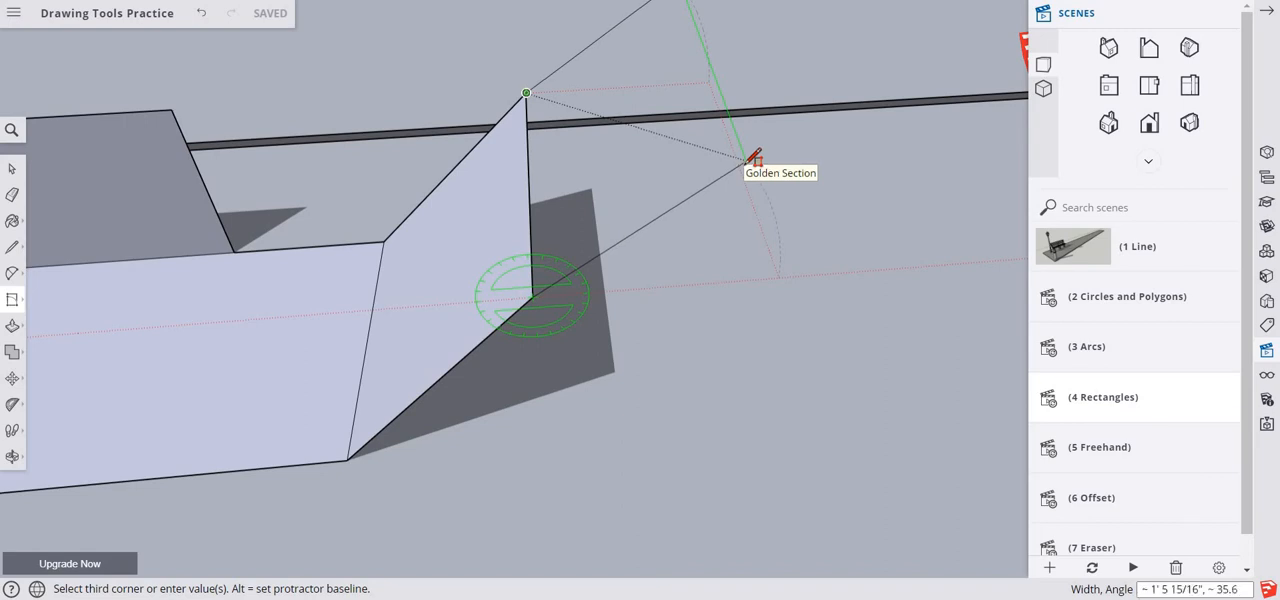
{"action": "type", "text": "30"}
{"action": "key", "text": "Return"}
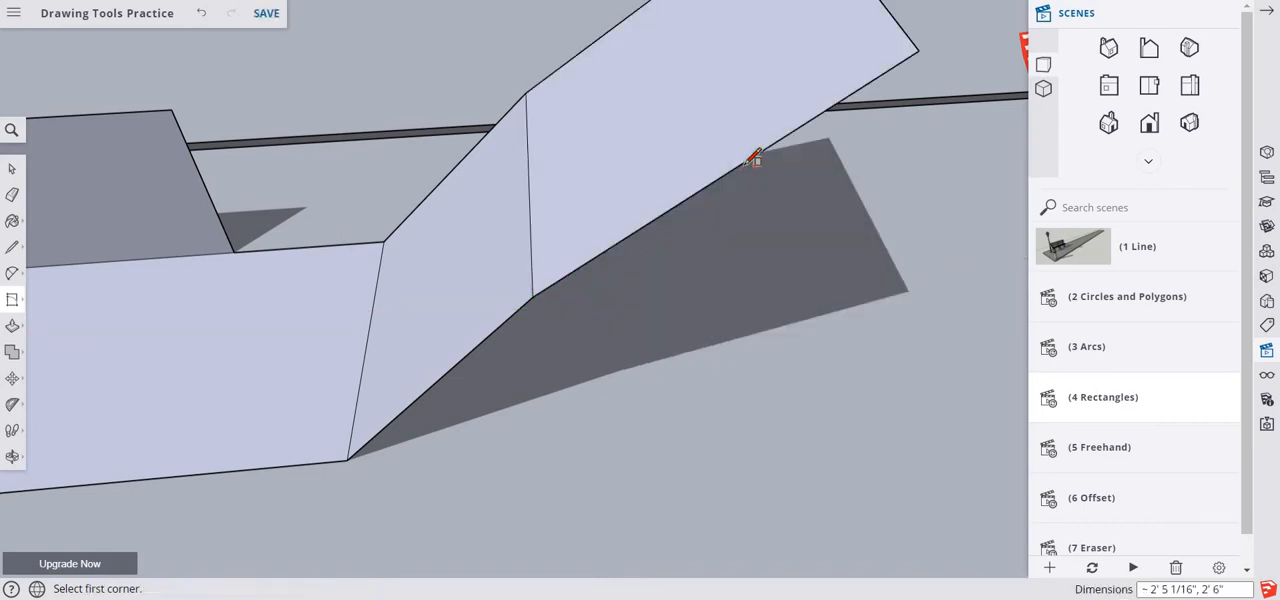
{"action": "middle_click_drag", "start_coordinate": [831, 397], "coordinate": [851, 503]}
{"action": "key", "text": "r"}
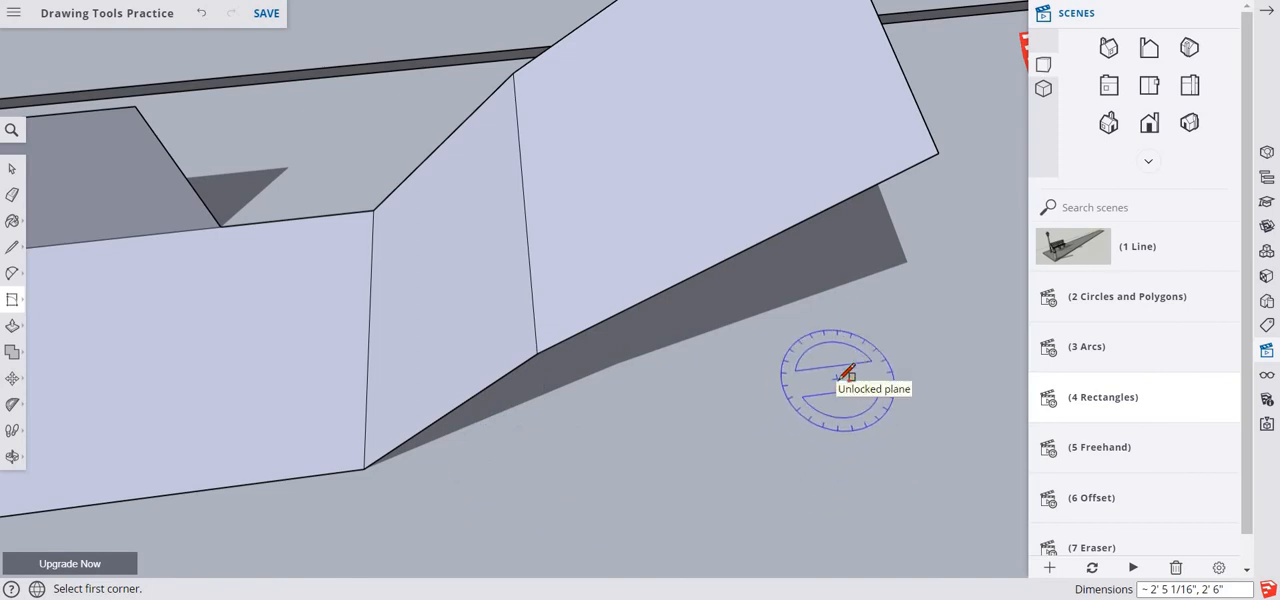
{"action": "key", "text": "space"}
- Draw a rotated rectangle 3' wide at 30 degrees along the left long edge of the white frame's top beam
{"action": "middle_click_drag", "start_coordinate": [869, 377], "coordinate": [45, 290], "text": "shift"}
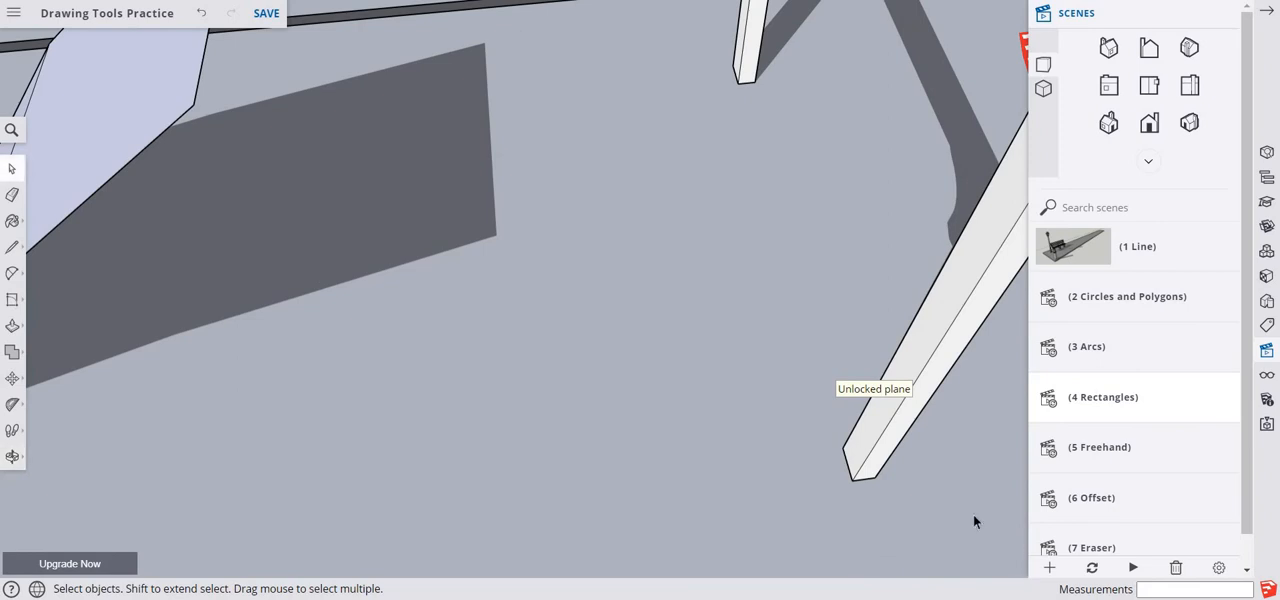
{"action": "scroll", "coordinate": [794, 453], "scroll_direction": "down", "scroll_amount": 3}
{"action": "scroll", "coordinate": [707, 395], "scroll_direction": "down", "scroll_amount": 5}
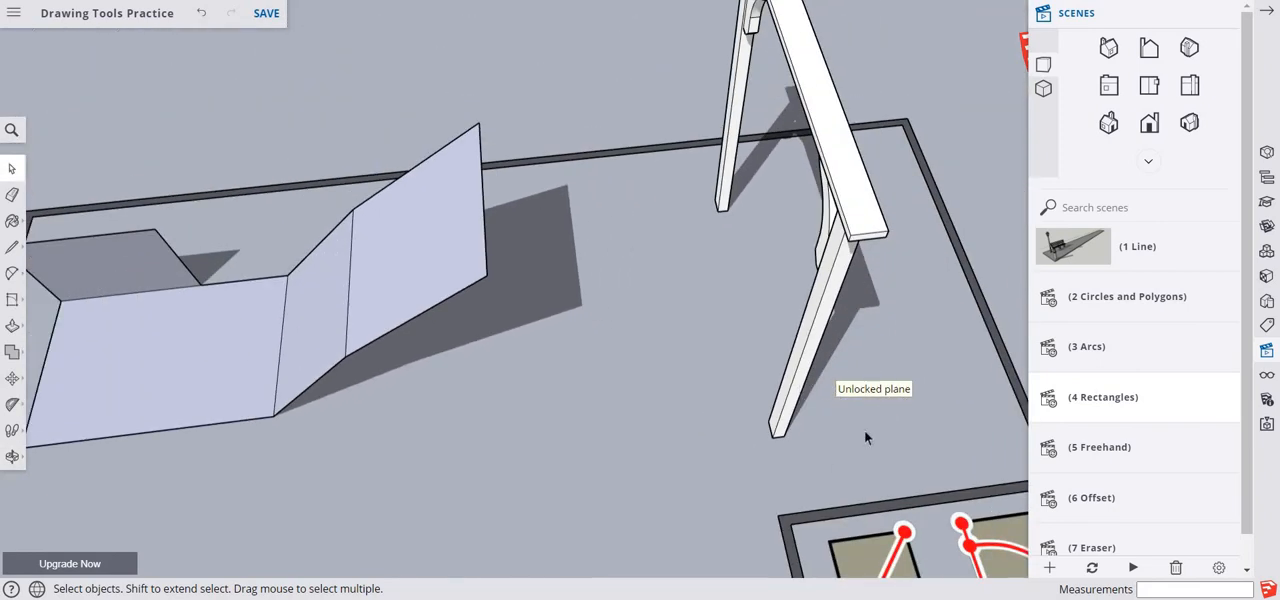
{"action": "scroll", "coordinate": [852, 390], "scroll_direction": "down", "scroll_amount": 2}
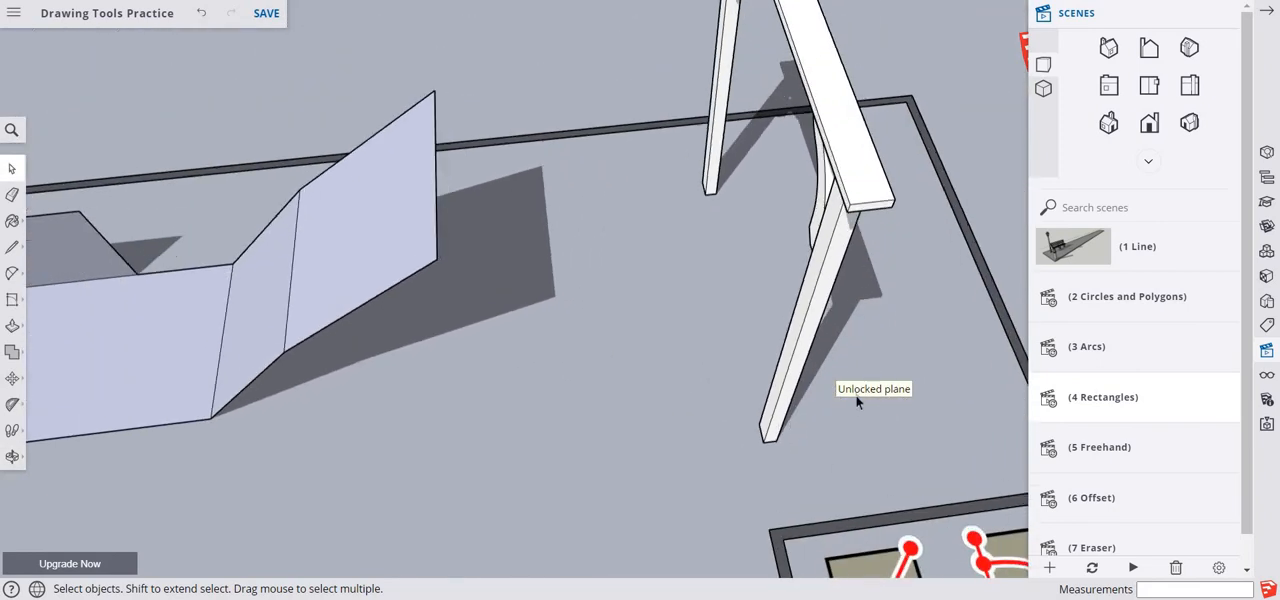
{"action": "scroll", "coordinate": [851, 385], "scroll_direction": "down", "scroll_amount": 1}
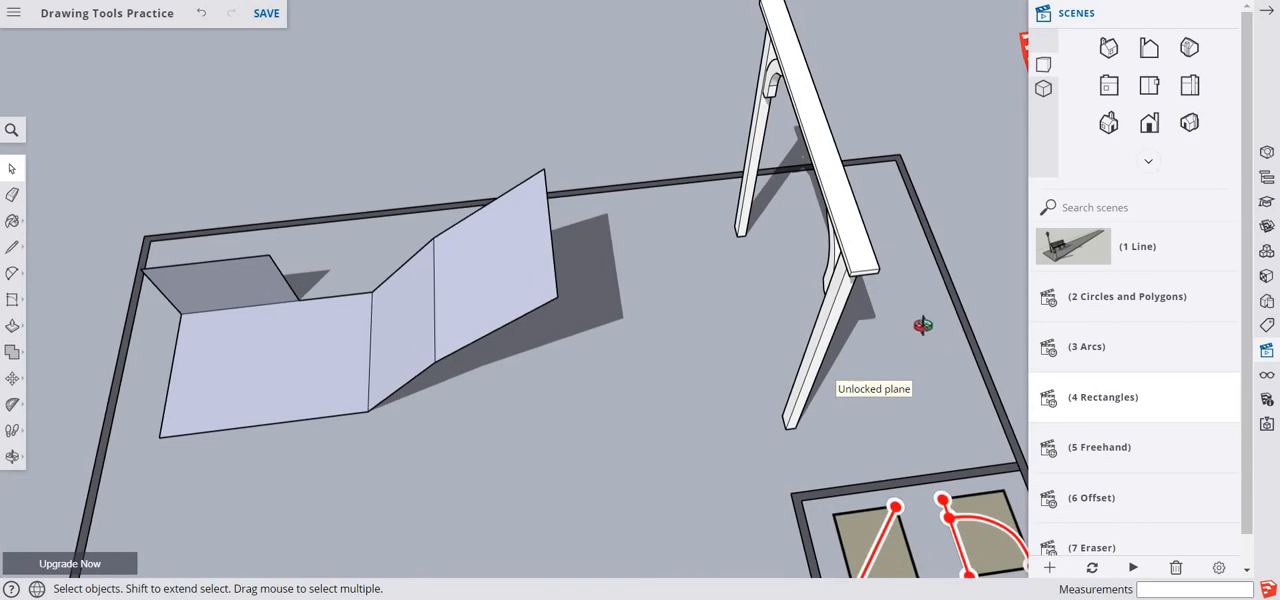
{"action": "middle_click_drag", "start_coordinate": [922, 326], "coordinate": [842, 380]}
{"action": "scroll", "coordinate": [849, 381], "scroll_direction": "up", "scroll_amount": 2}
{"action": "scroll", "coordinate": [854, 384], "scroll_direction": "down", "scroll_amount": 3}
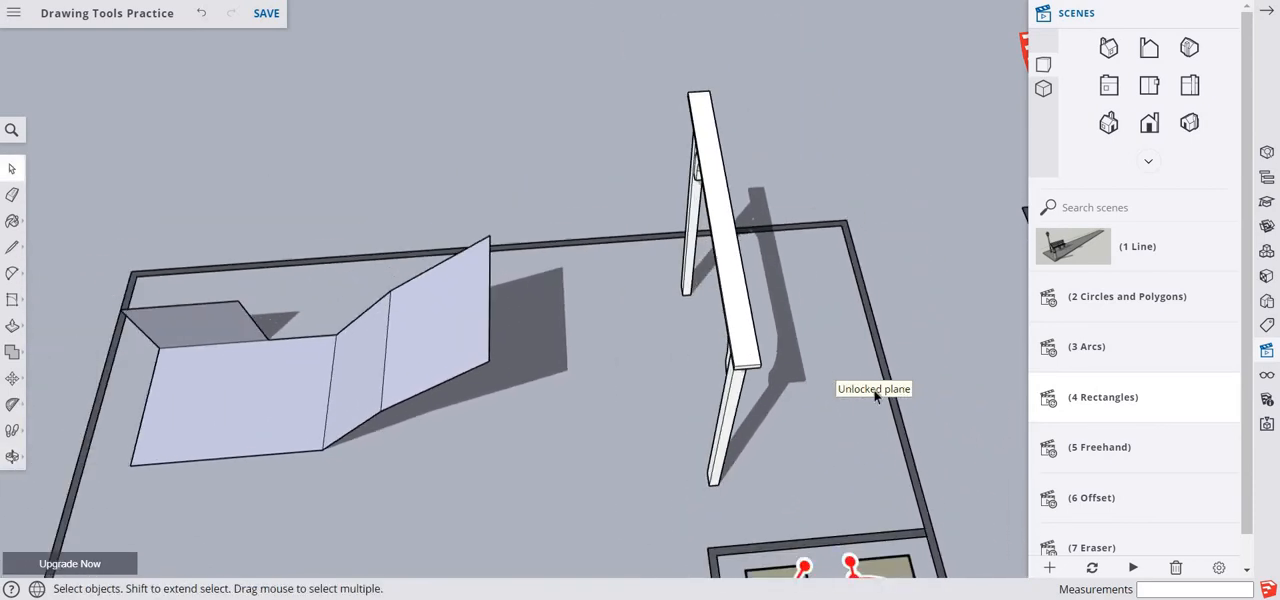
{"action": "scroll", "coordinate": [855, 369], "scroll_direction": "up", "scroll_amount": 1}
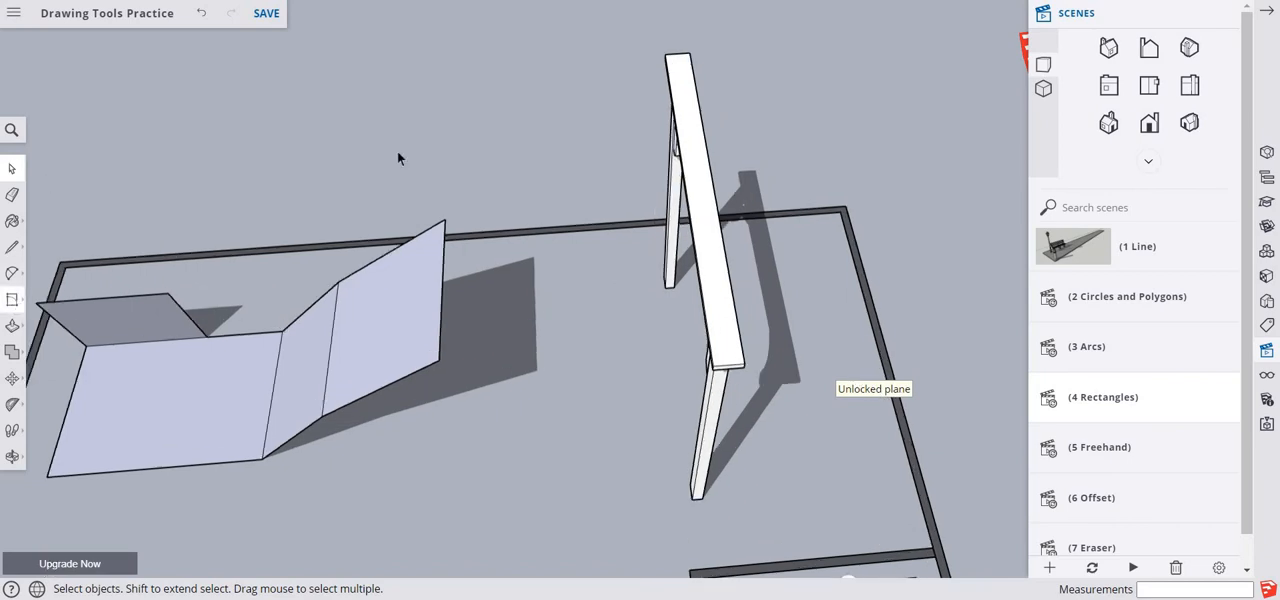
{"action": "left_click", "coordinate": [8, 301]}
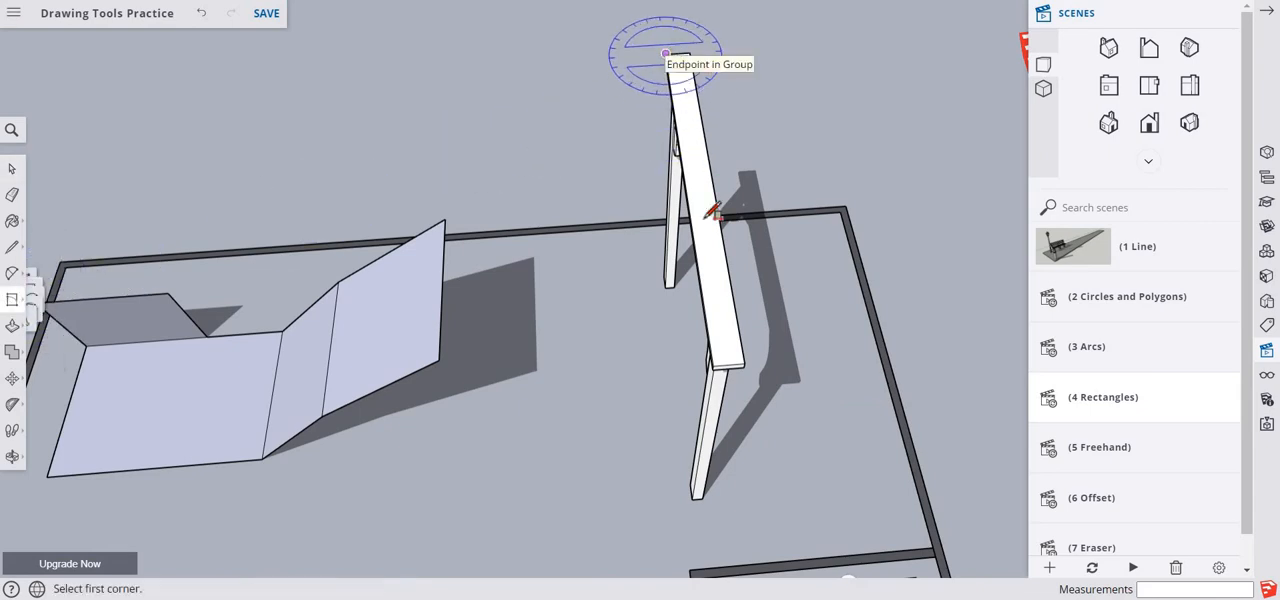
{"action": "left_click", "coordinate": [666, 52]}
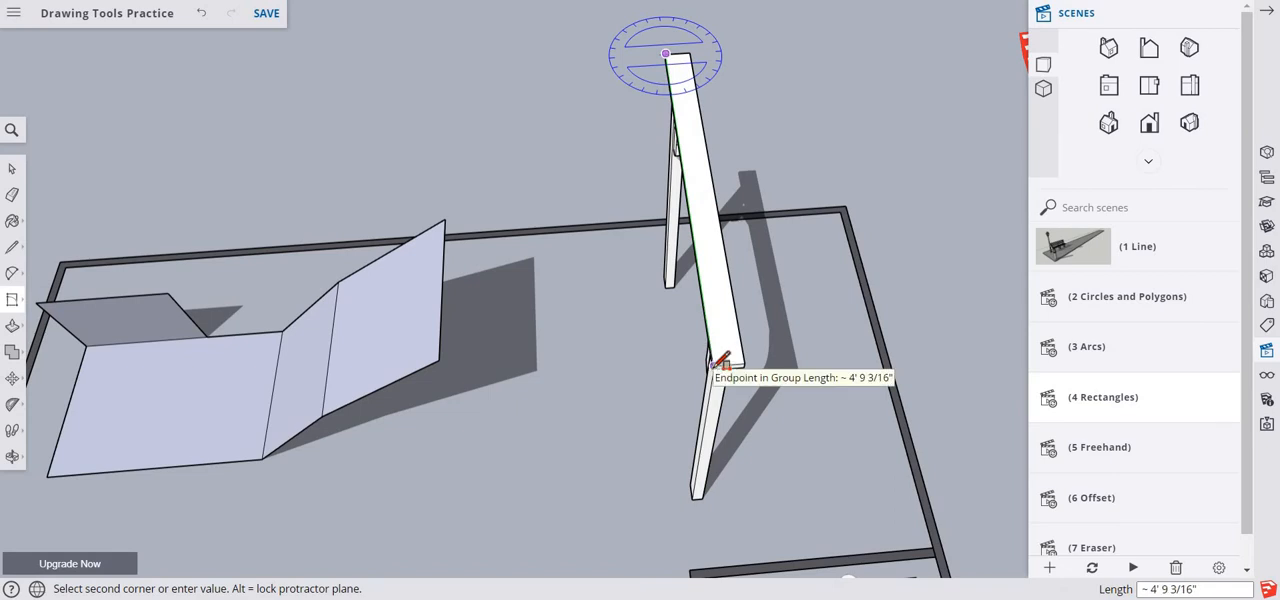
{"action": "left_click", "coordinate": [713, 366]}
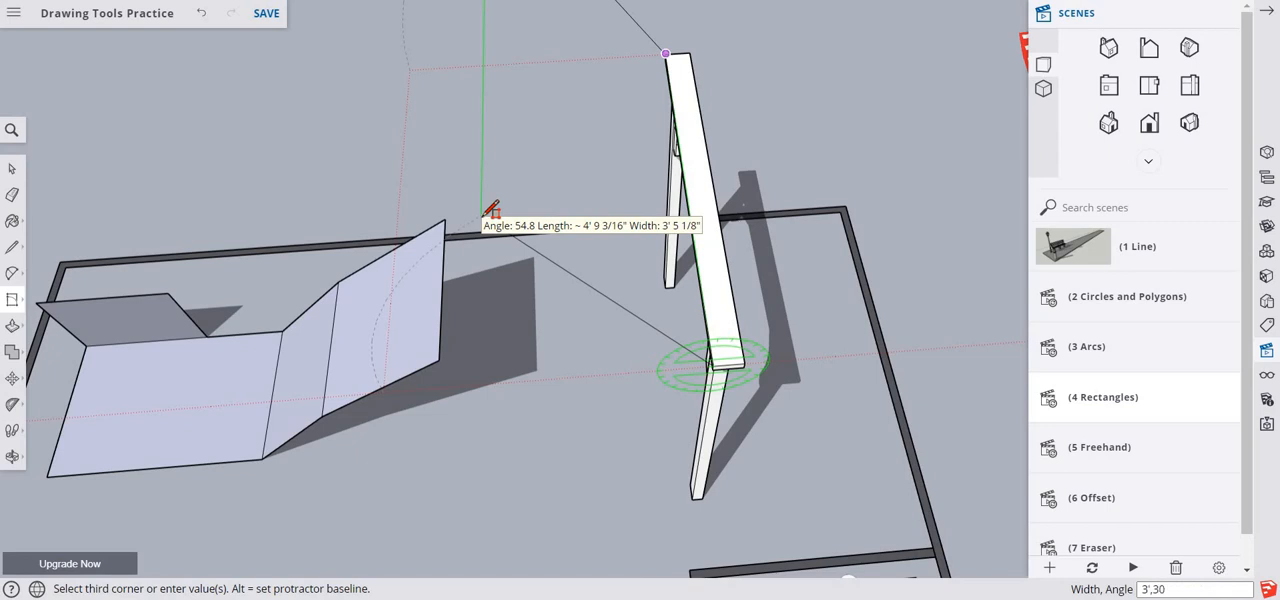
{"action": "left_click", "coordinate": [490, 210]}
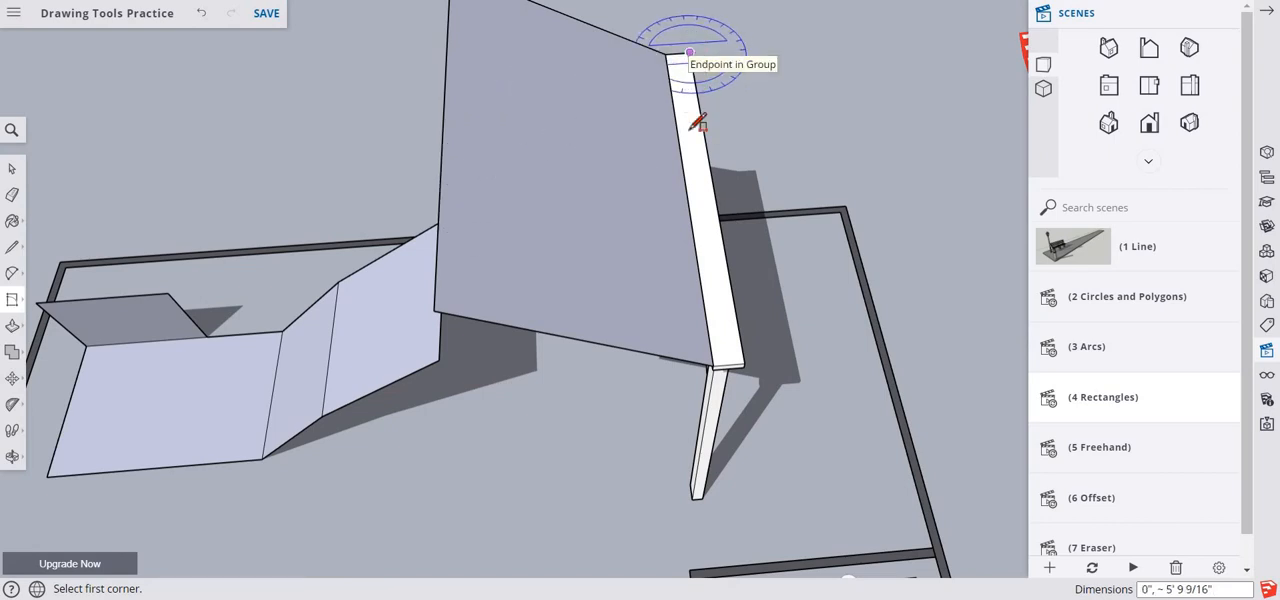
- Draw a matching rotated rectangle 3' wide at 30 degrees along the right long edge of the white frame's top beam
{"action": "left_click", "coordinate": [690, 52]}
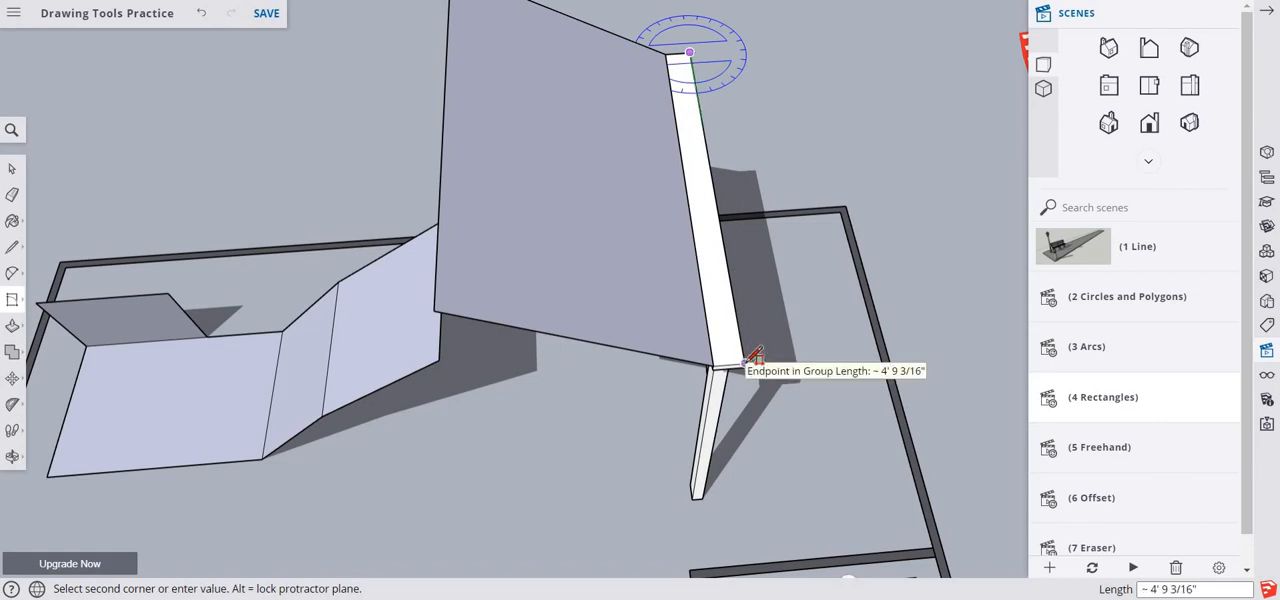
{"action": "left_click", "coordinate": [749, 361]}
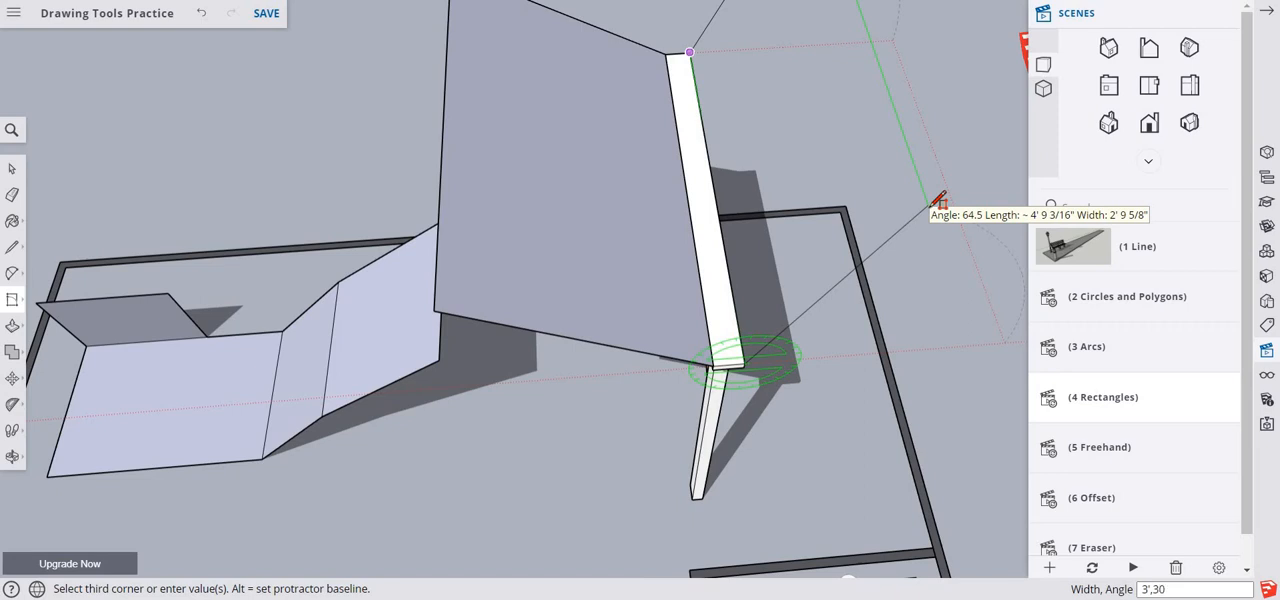
{"action": "left_click", "coordinate": [940, 201]}
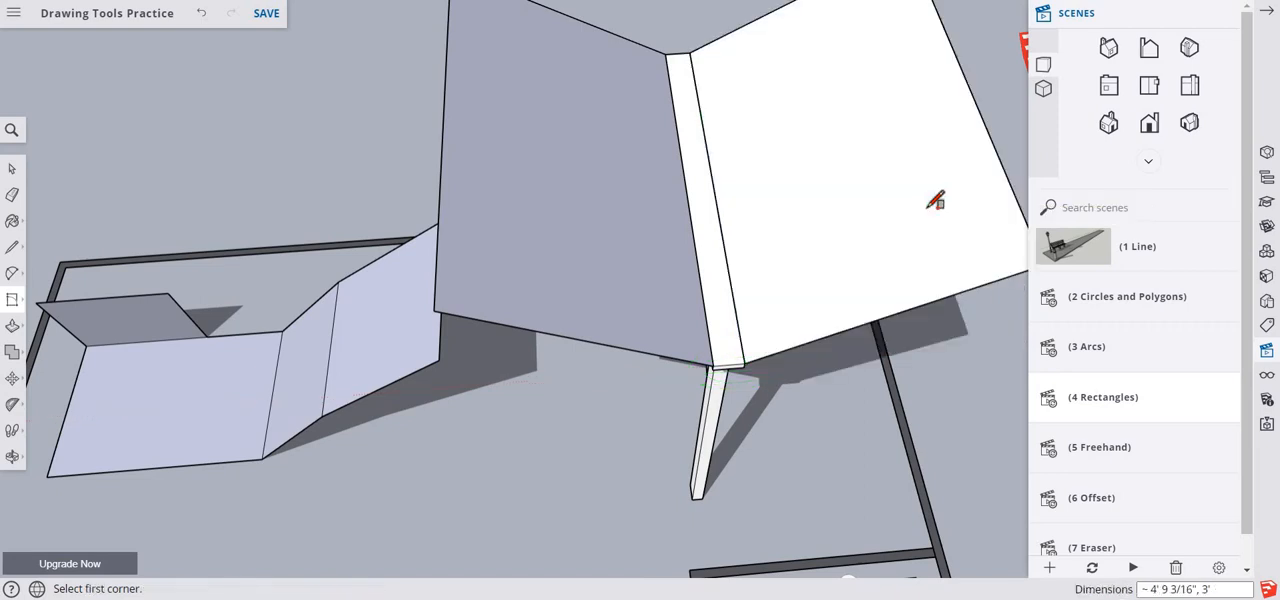
{"action": "key", "text": "space"}
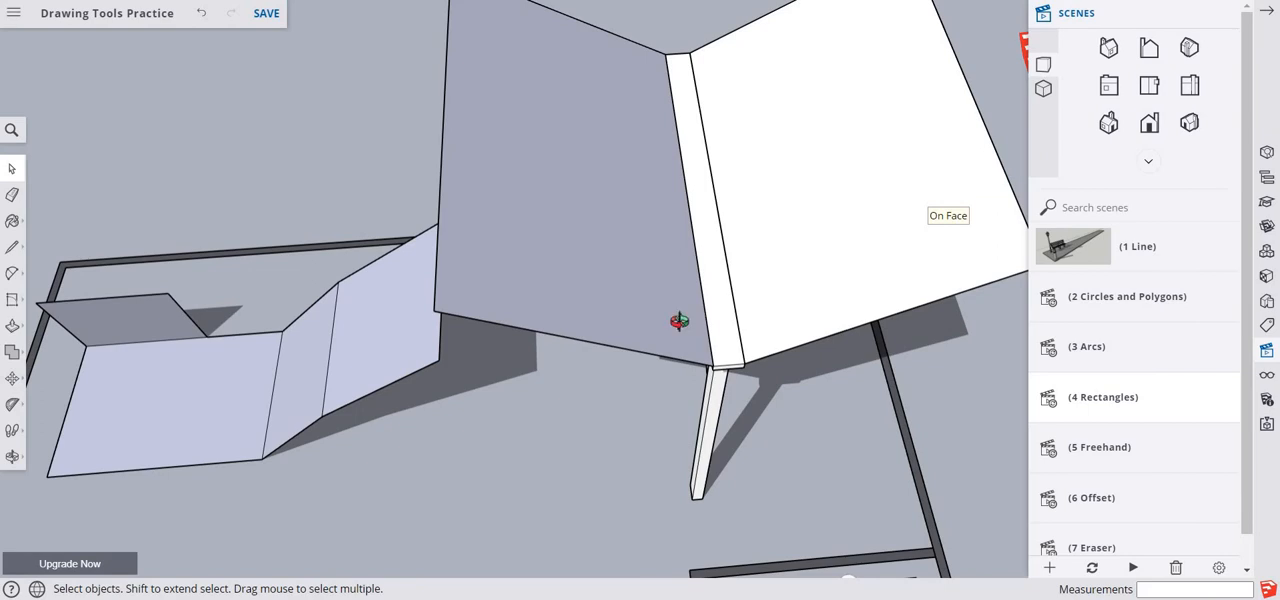
- Paste the copied name label onto the ground in front of the connected rectangles
{"action": "middle_click_drag", "start_coordinate": [679, 321], "coordinate": [600, 446]}
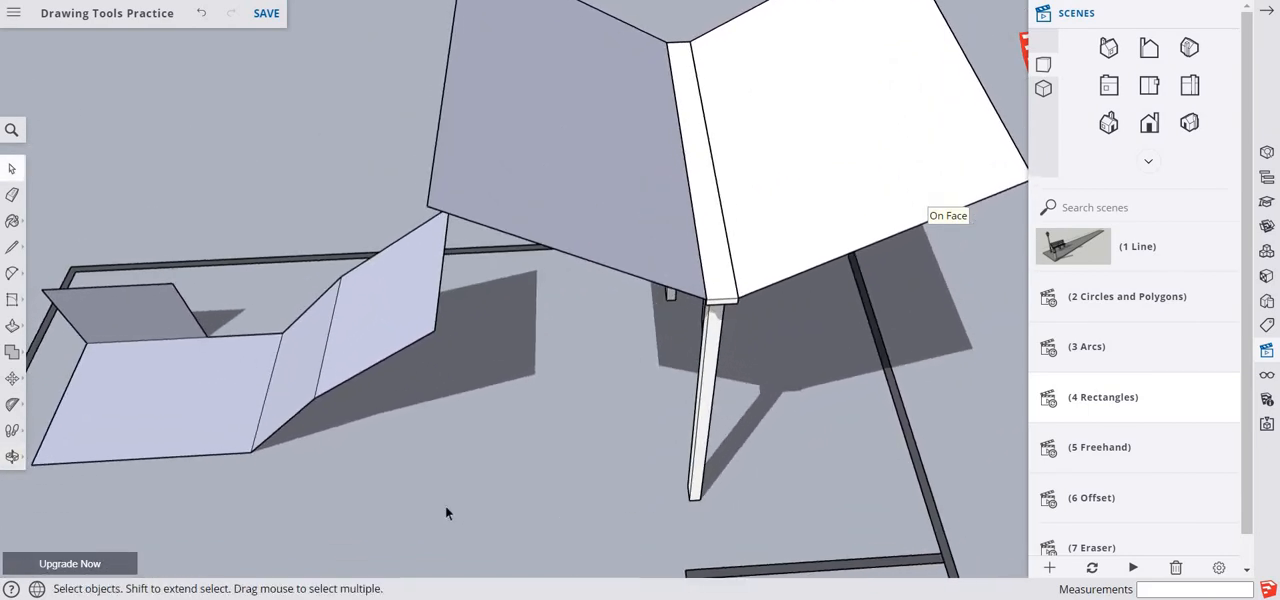
{"action": "right_click", "coordinate": [390, 517]}
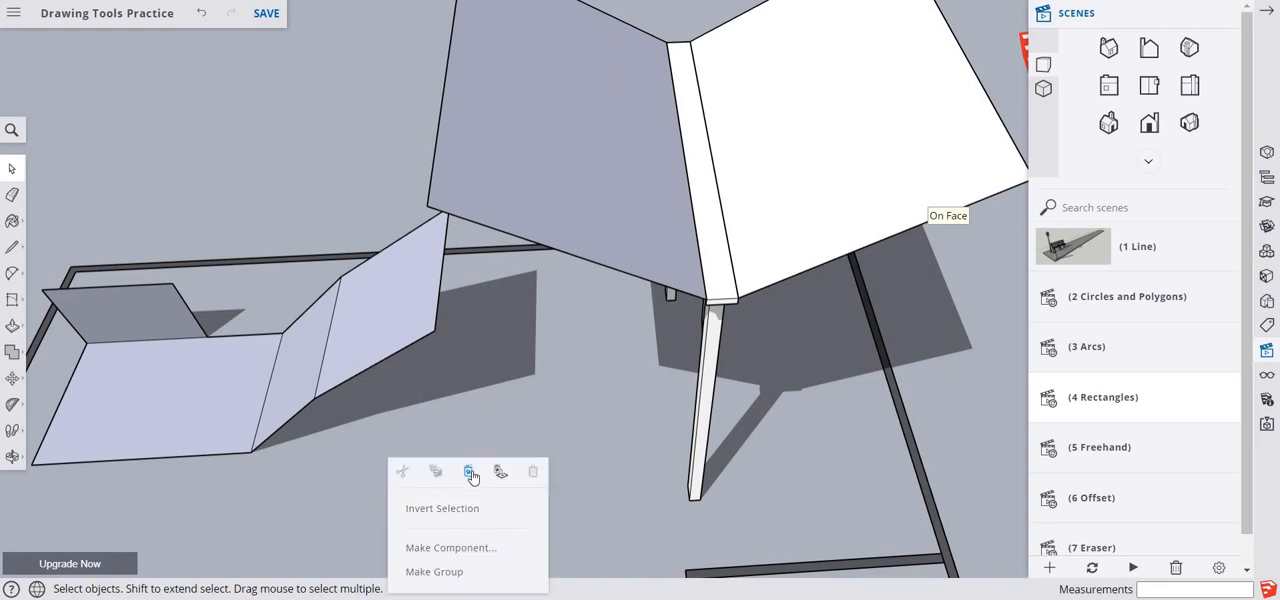
{"action": "key", "text": "ctrl+v"}
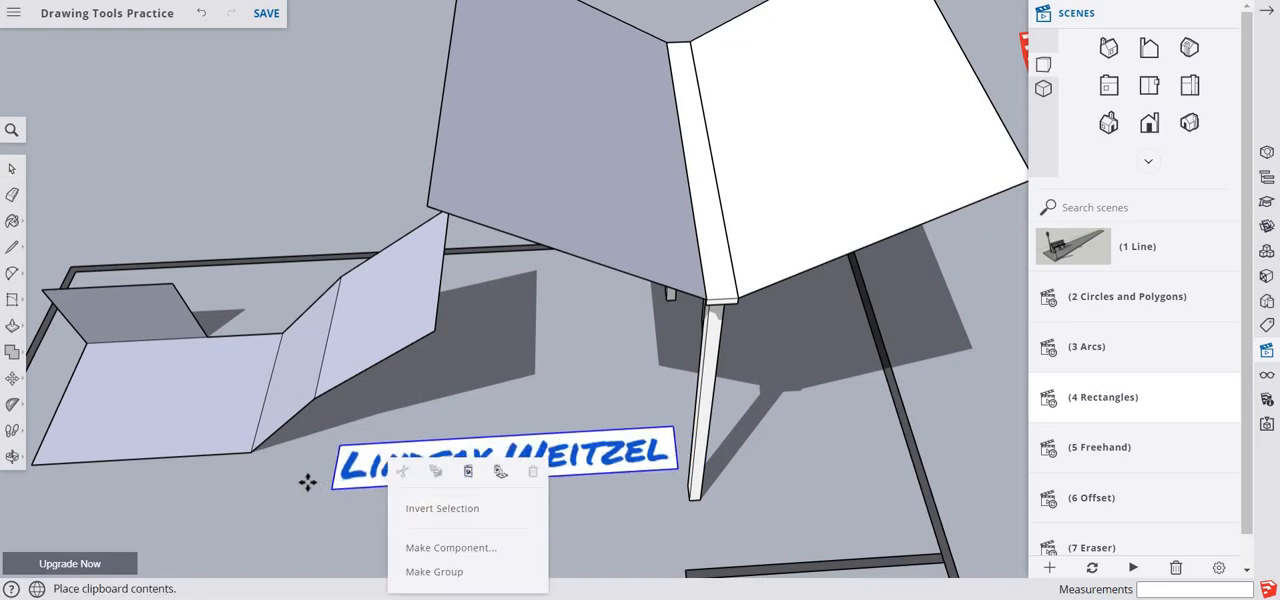
{"action": "left_click", "coordinate": [243, 505]}
{"action": "key", "text": "m"}
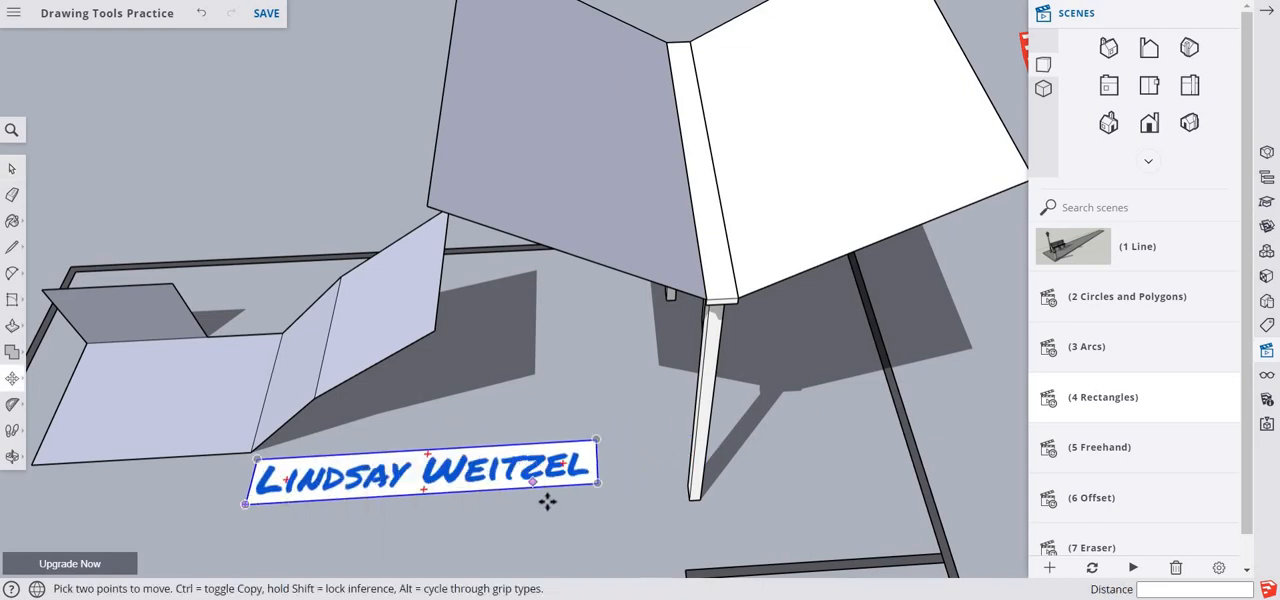
- Capture the finished Rectangles exercise, including both rectangle groups and the name label, with the Snipping Tool
{"action": "scroll", "coordinate": [540, 497], "scroll_direction": "down", "scroll_amount": 1}
{"action": "scroll", "coordinate": [540, 497], "scroll_direction": "down", "scroll_amount": 3}
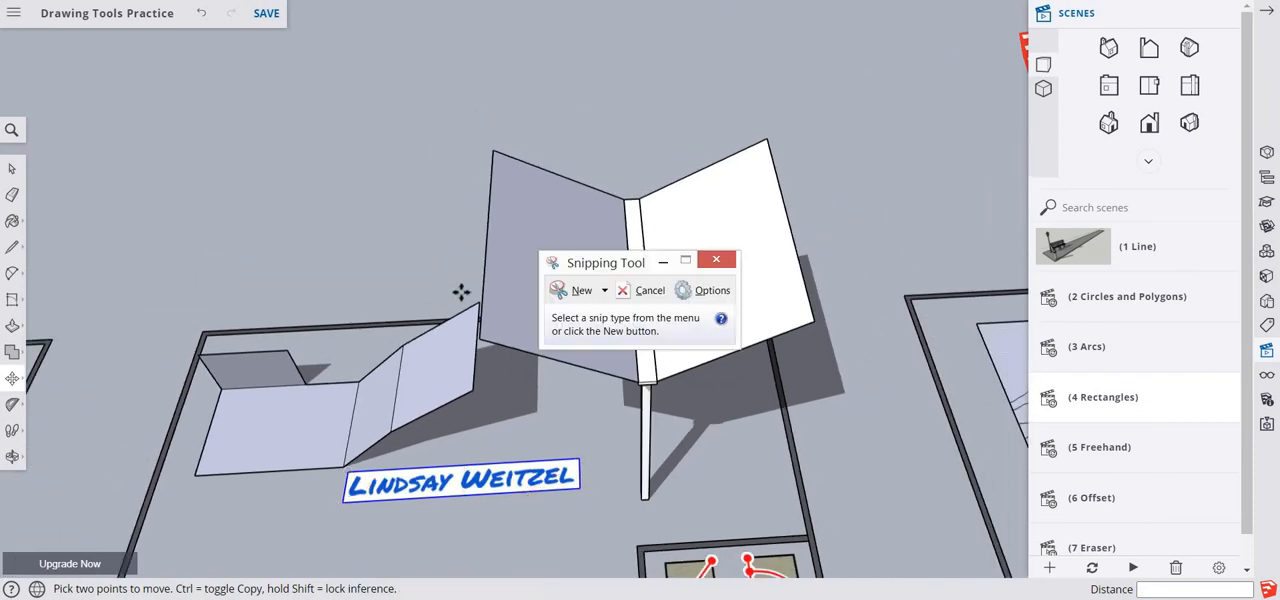
{"action": "left_click", "coordinate": [578, 291]}
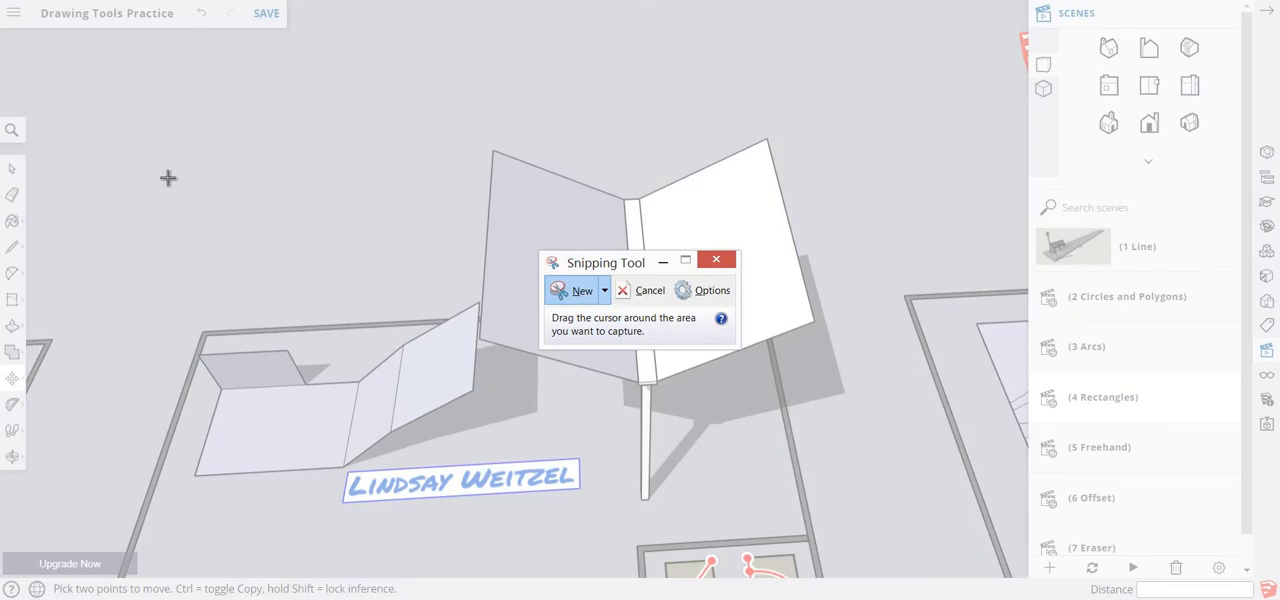
{"action": "left_click_drag", "start_coordinate": [166, 84], "coordinate": [843, 594]}
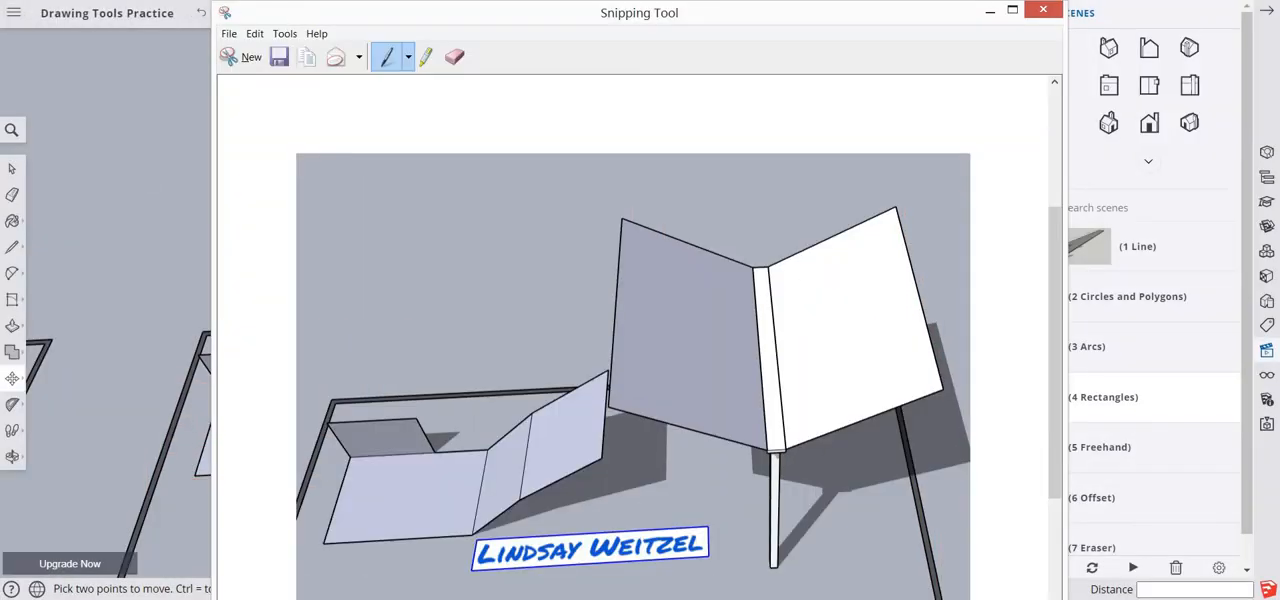
- Return to the SketchUp model and save the Drawing Tools Practice file
{"action": "left_click", "coordinate": [284, 1]}
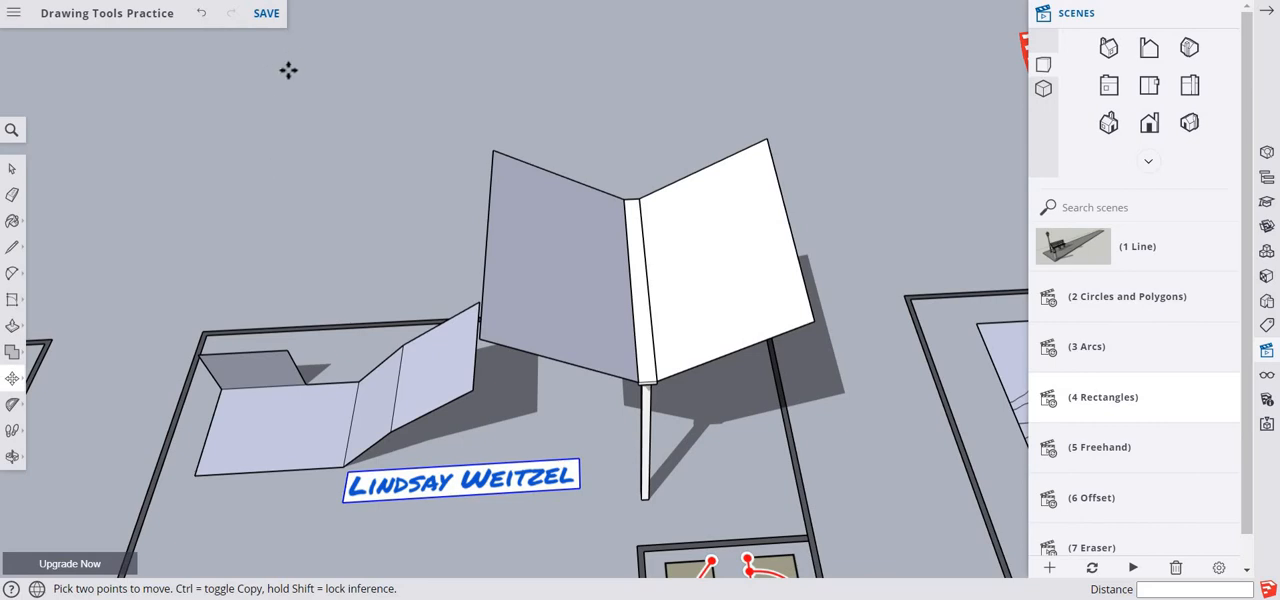
{"action": "left_click", "coordinate": [266, 16]}
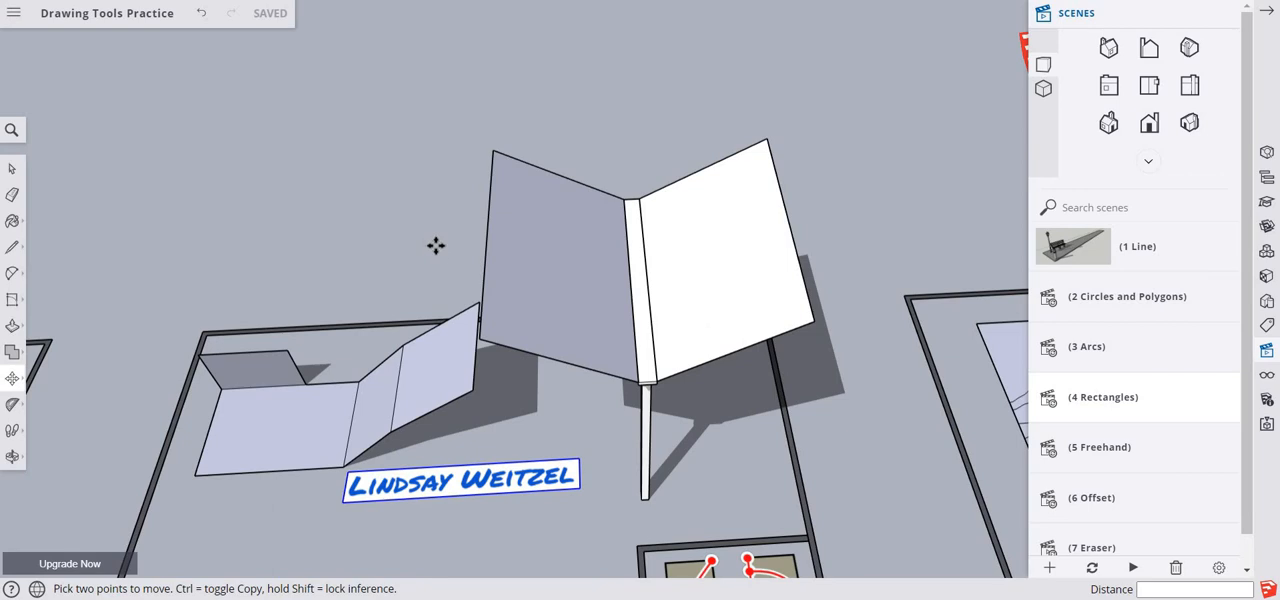
{"action": "key", "text": "space"}
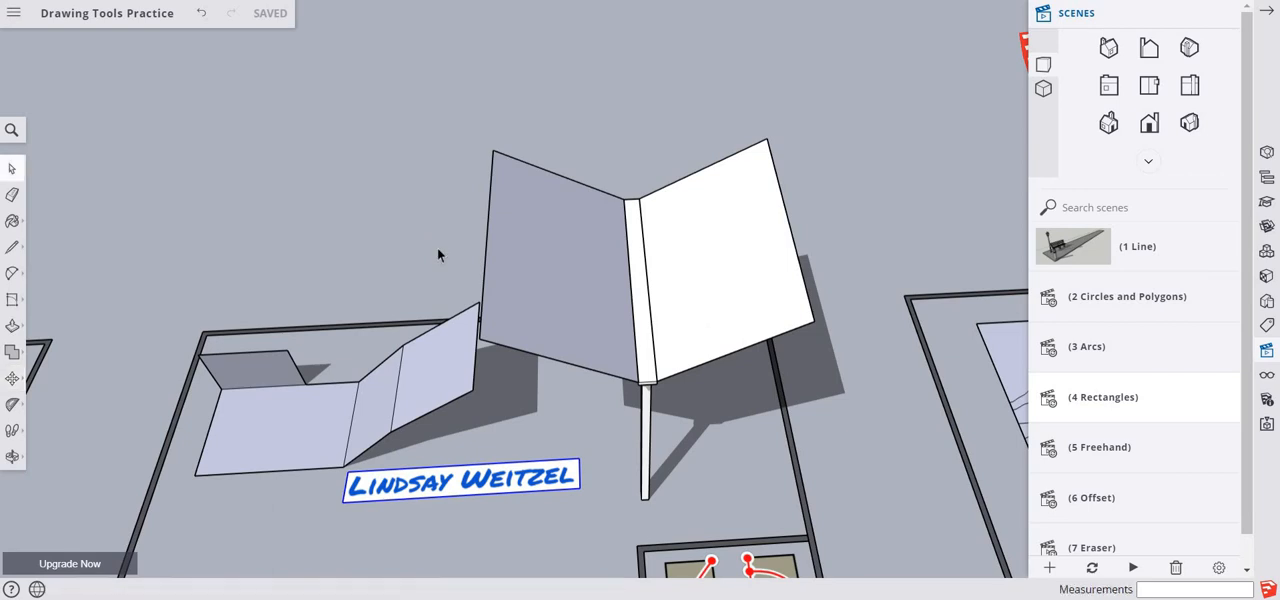
- Open the Freehand scene and draw four freehand contour lines across the empty part of the face, above the existing contours
{"action": "left_click", "coordinate": [1050, 455]}
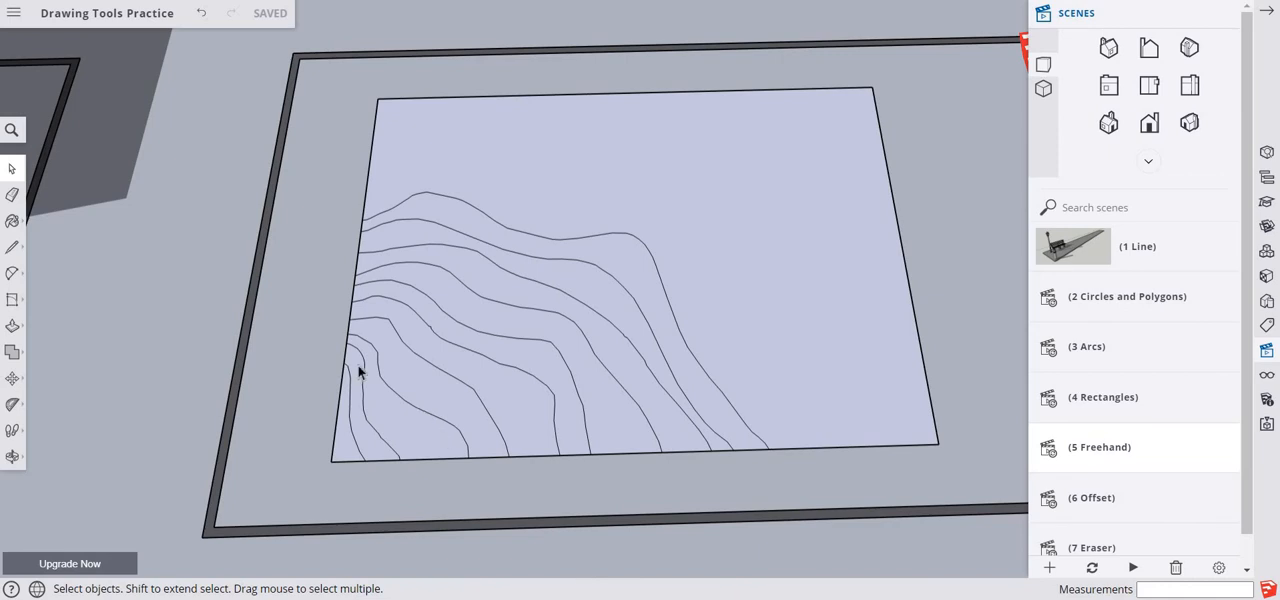
{"action": "left_click", "coordinate": [14, 250]}
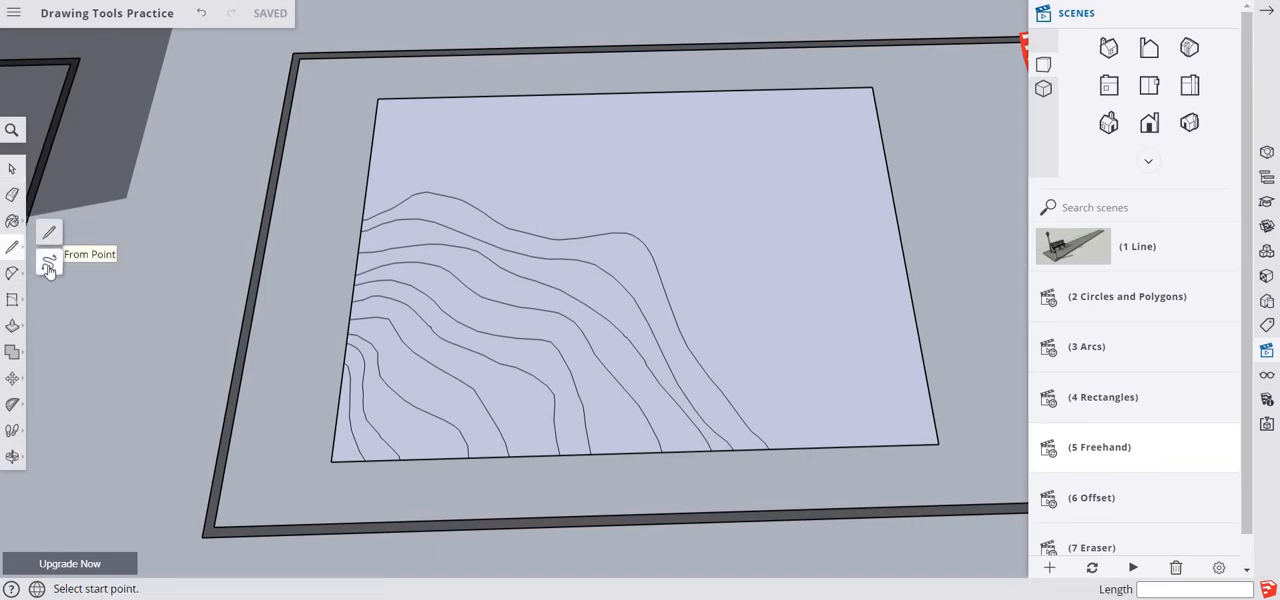
{"action": "left_click", "coordinate": [48, 264]}
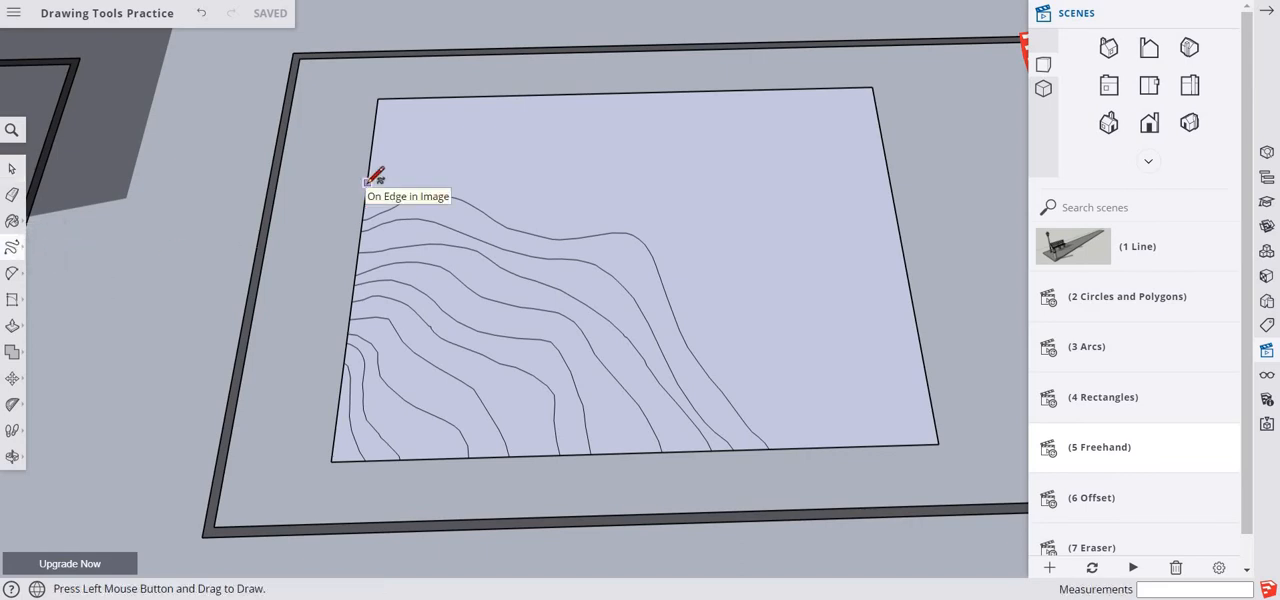
{"action": "mouse_move", "coordinate": [367, 183]}
{"action": "left_mouse_down"}
{"action": "mouse_move", "coordinate": [470, 165]}
{"action": "mouse_move", "coordinate": [521, 195]}
{"action": "mouse_move", "coordinate": [639, 207]}
{"action": "mouse_move", "coordinate": [736, 250]}
{"action": "mouse_move", "coordinate": [806, 380]}
{"action": "mouse_move", "coordinate": [886, 446]}
{"action": "left_mouse_up"}
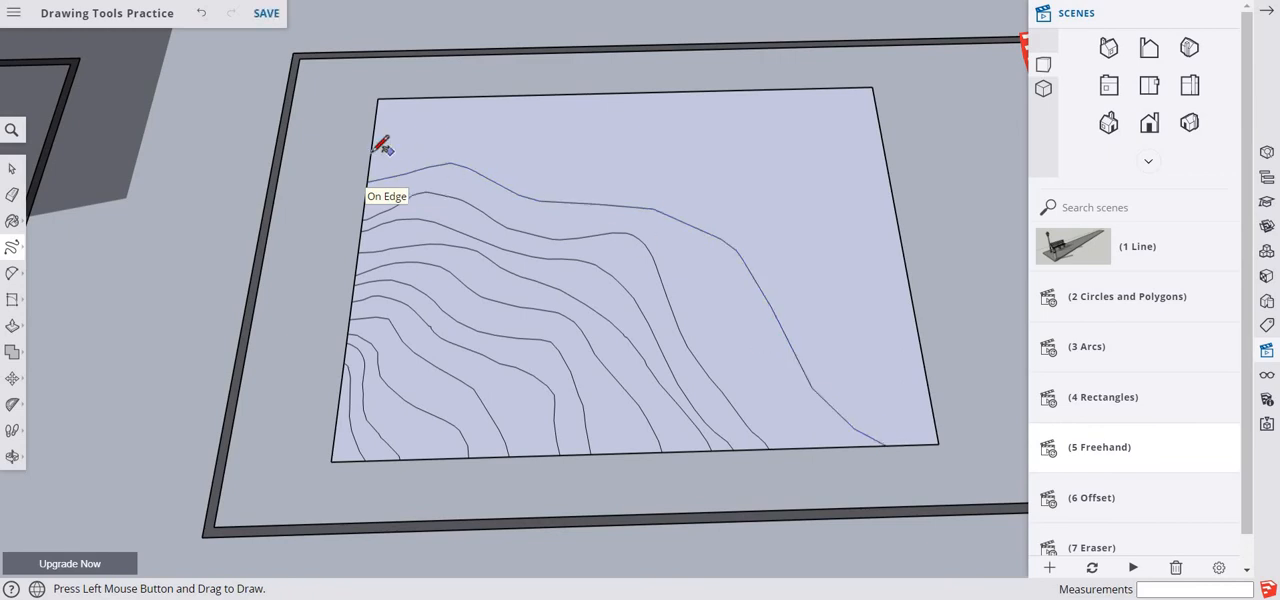
{"action": "mouse_move", "coordinate": [477, 148]}
{"action": "left_mouse_down"}
{"action": "mouse_move", "coordinate": [737, 186]}
{"action": "mouse_move", "coordinate": [825, 232]}
{"action": "mouse_move", "coordinate": [853, 288]}
{"action": "mouse_move", "coordinate": [895, 333]}
{"action": "mouse_move", "coordinate": [919, 338]}
{"action": "left_mouse_up"}
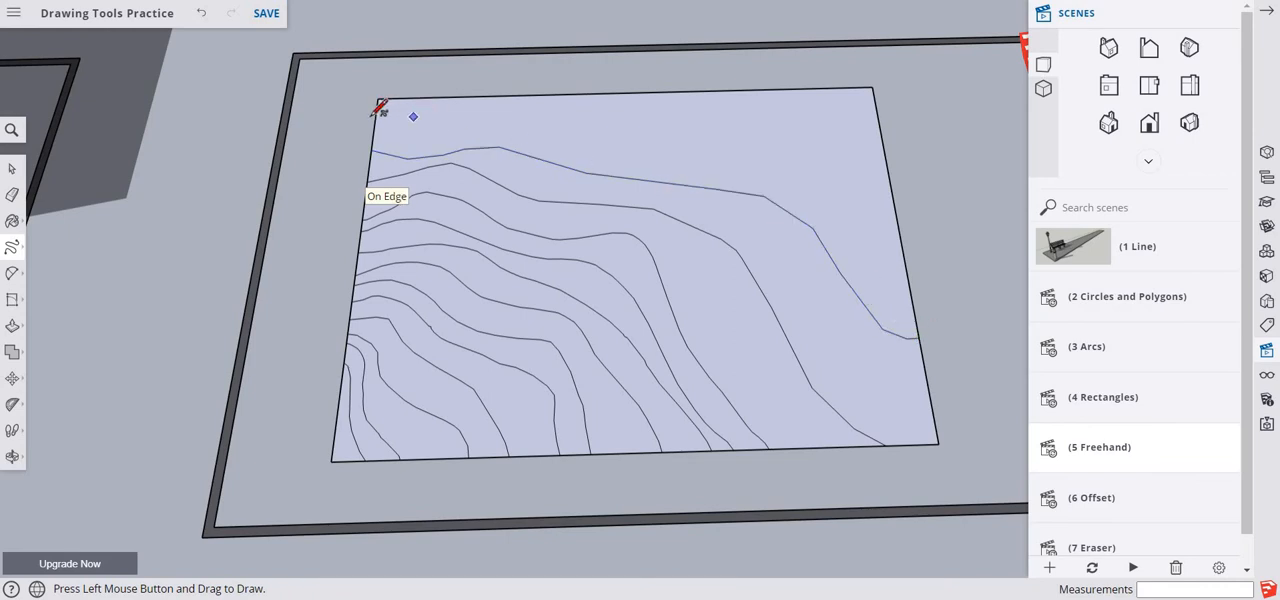
{"action": "mouse_move", "coordinate": [383, 107]}
{"action": "left_mouse_down"}
{"action": "mouse_move", "coordinate": [560, 116]}
{"action": "mouse_move", "coordinate": [624, 140]}
{"action": "mouse_move", "coordinate": [789, 128]}
{"action": "mouse_move", "coordinate": [890, 187]}
{"action": "left_mouse_up"}
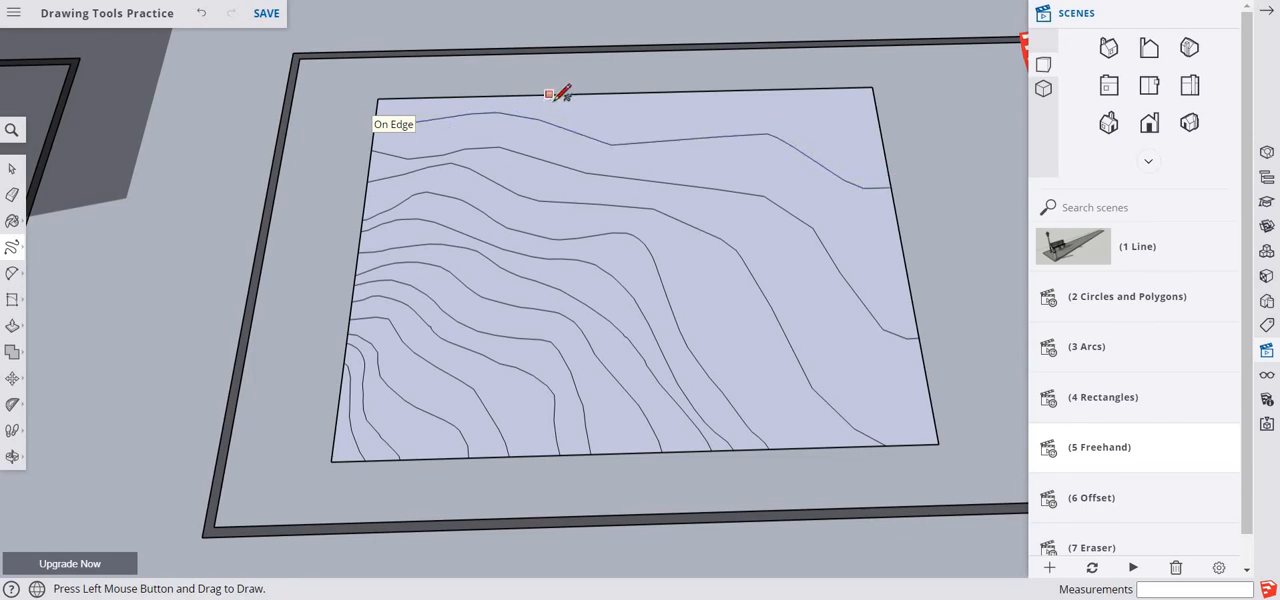
{"action": "left_click_drag", "start_coordinate": [552, 96], "coordinate": [869, 134]}
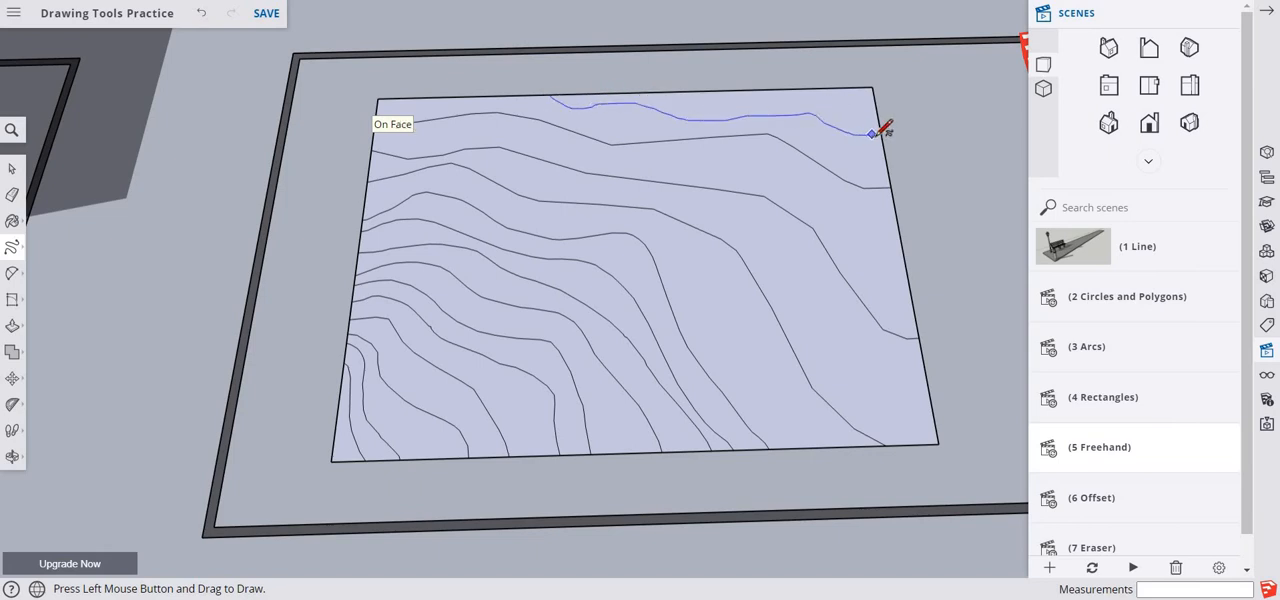
{"action": "left_click_drag", "start_coordinate": [877, 133], "coordinate": [876, 133]}
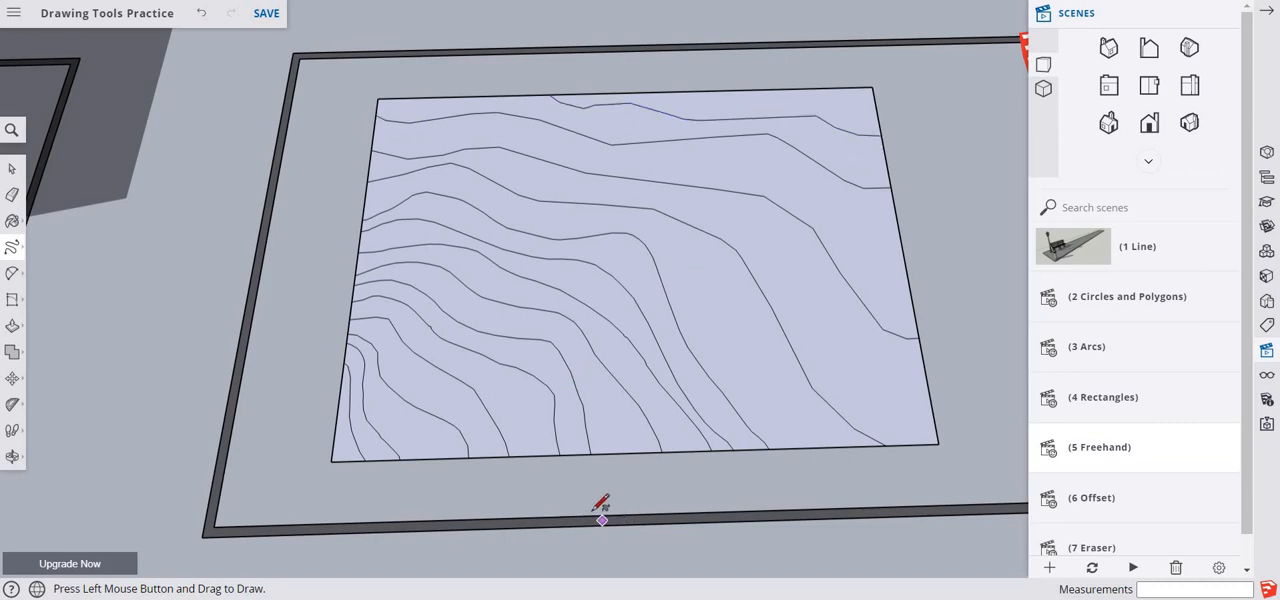
{"action": "key", "text": "space"}
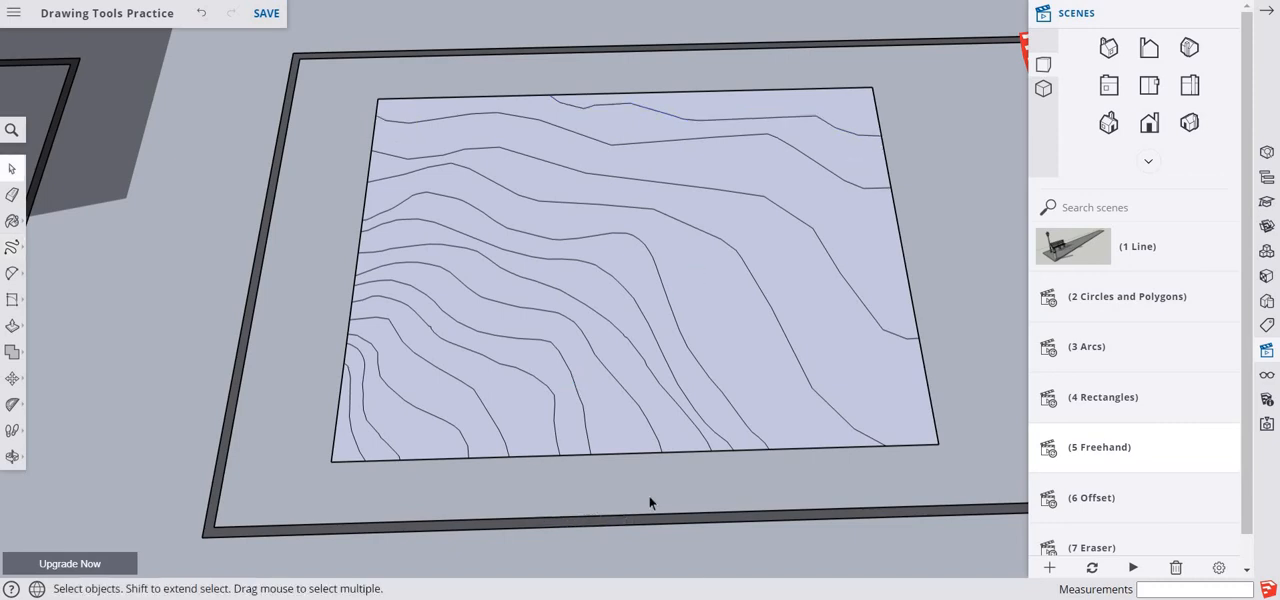
- Paste the copied name label along the front edge of the contour face
{"action": "middle_click_drag", "start_coordinate": [669, 463], "coordinate": [757, 366]}
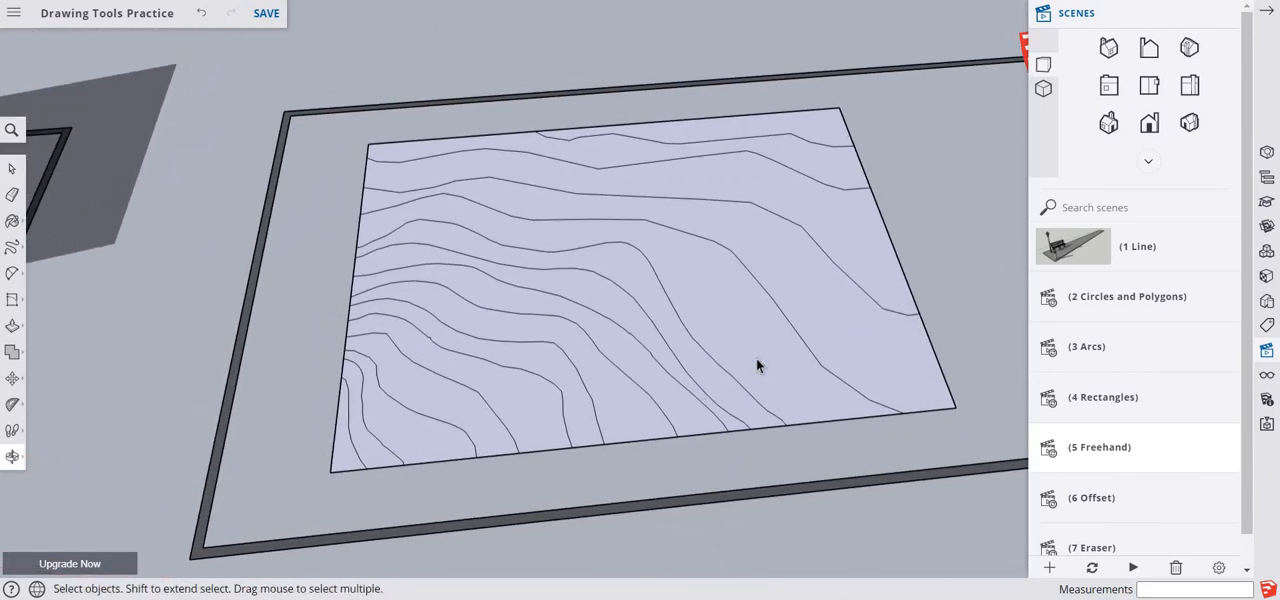
{"action": "right_click", "coordinate": [901, 147]}
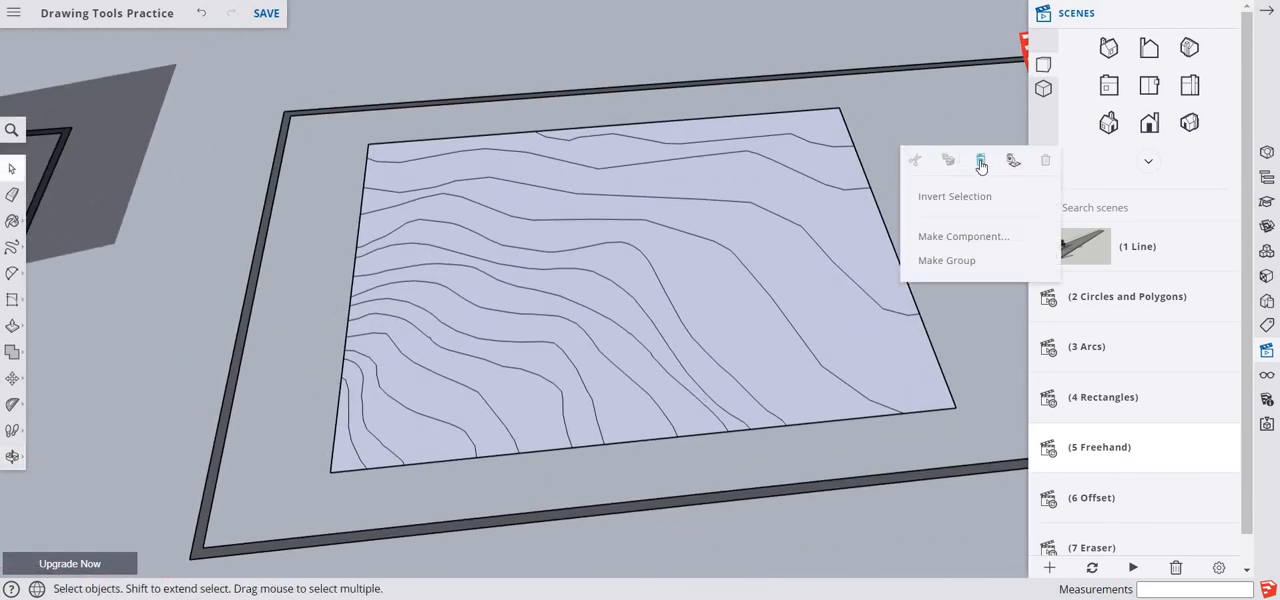
{"action": "left_click", "coordinate": [981, 165]}
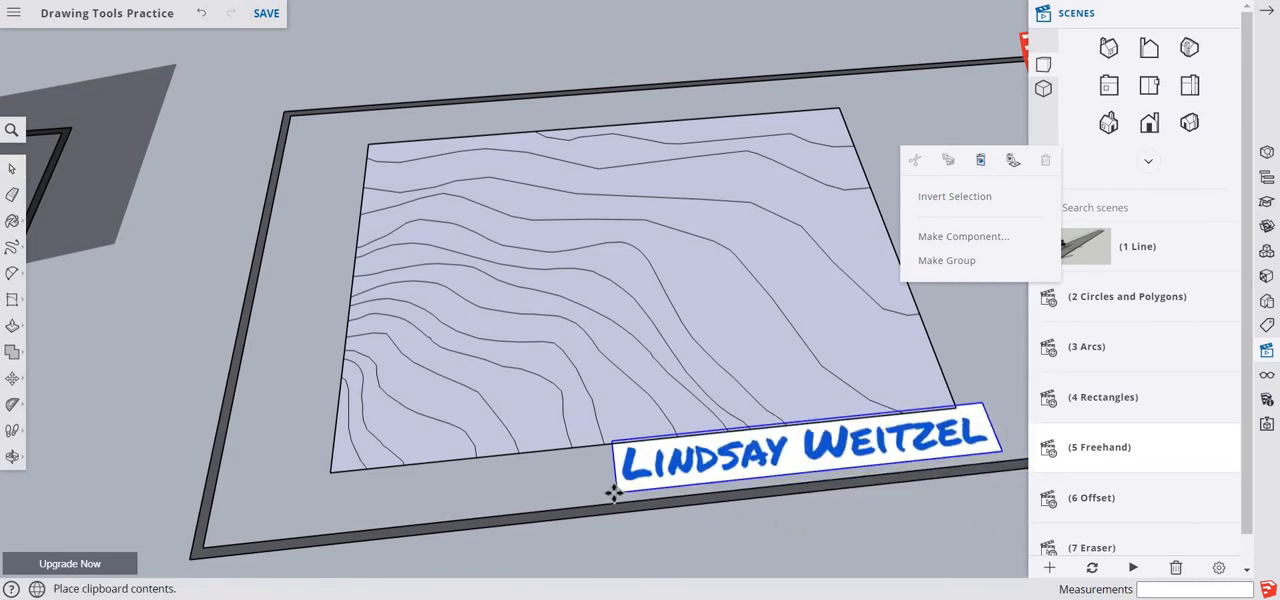
{"action": "left_click", "coordinate": [606, 502]}
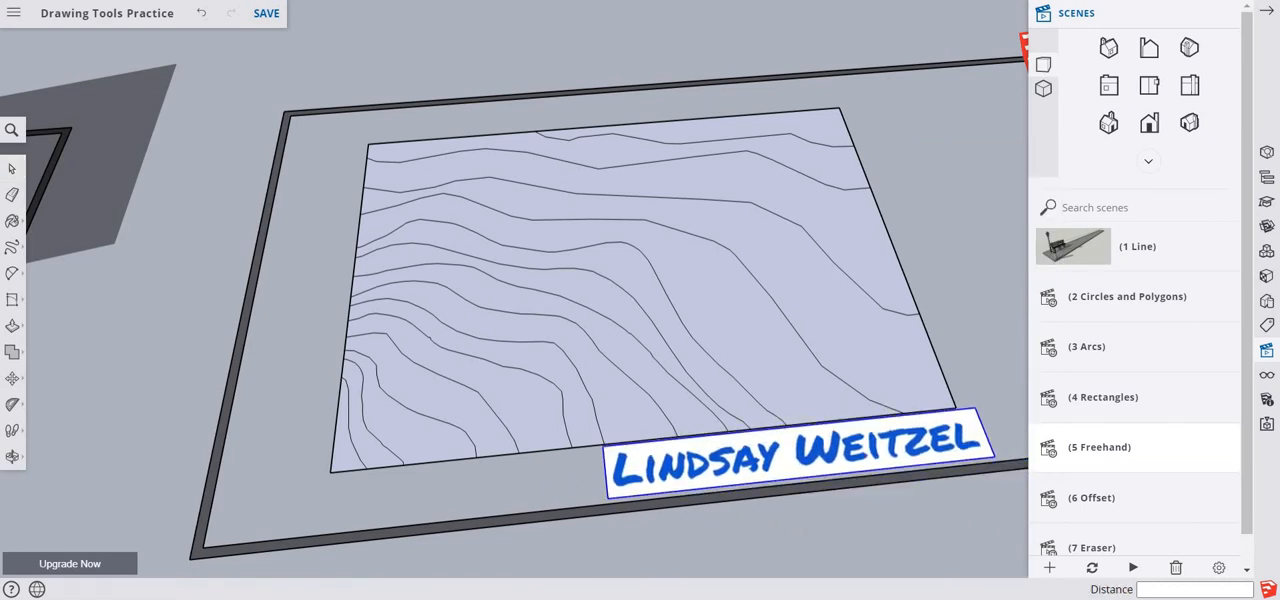
{"action": "key", "text": "m"}
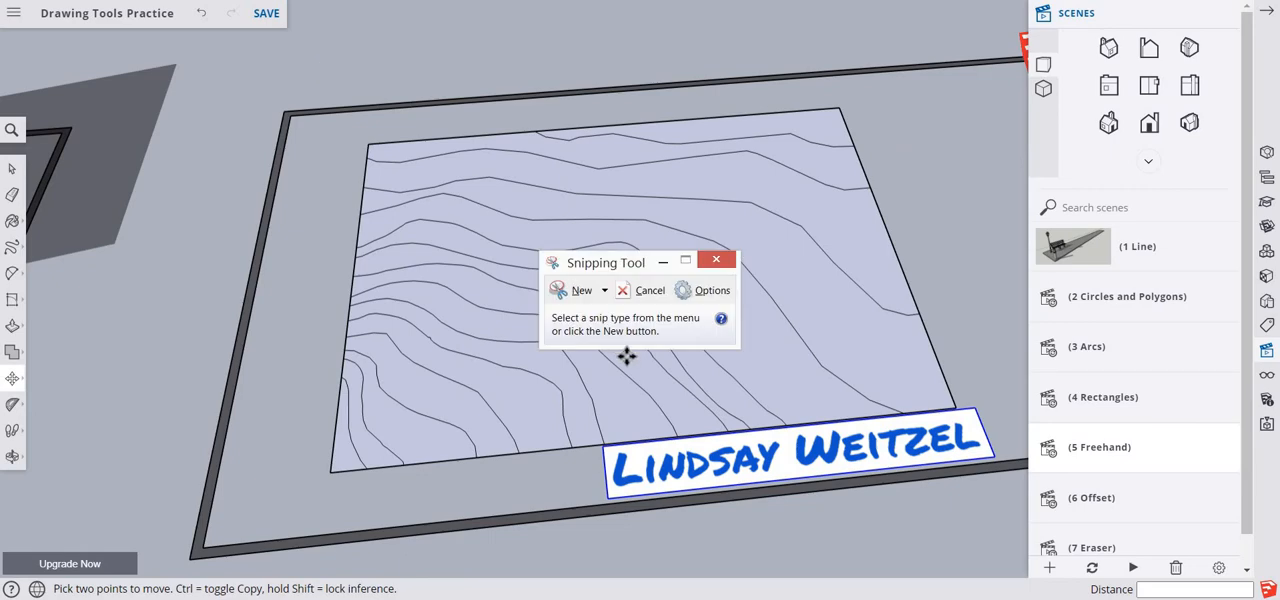
- Capture the contour face and its name label with the Snipping Tool, then return to the model
{"action": "left_click", "coordinate": [570, 292]}
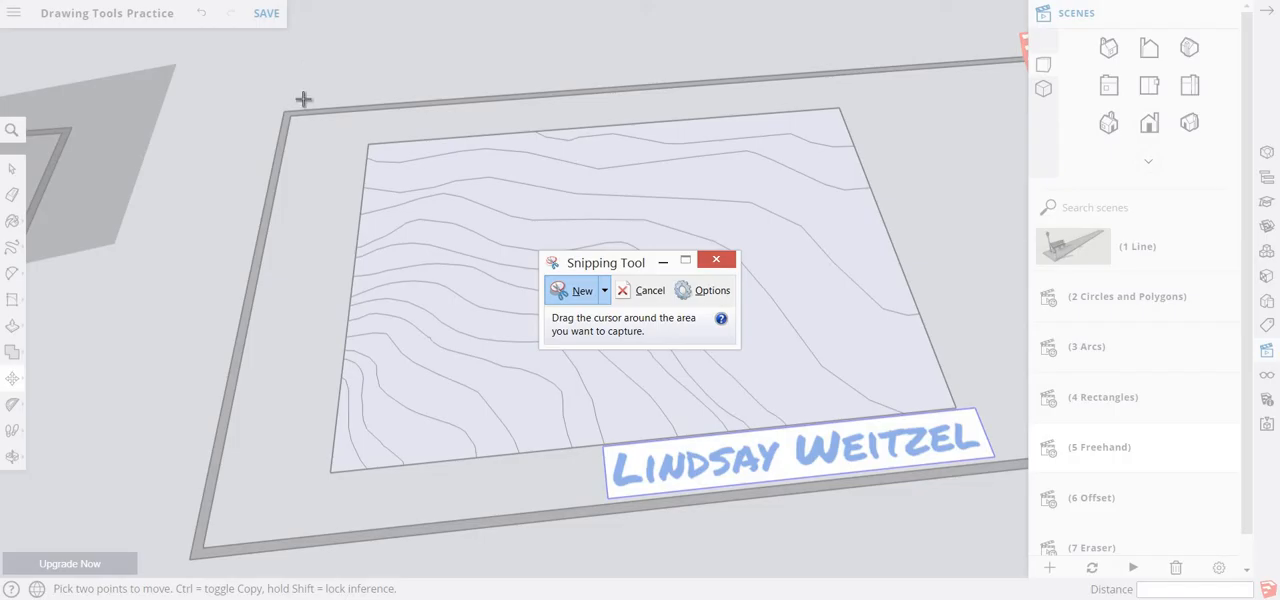
{"action": "left_click_drag", "start_coordinate": [305, 71], "coordinate": [1019, 544]}
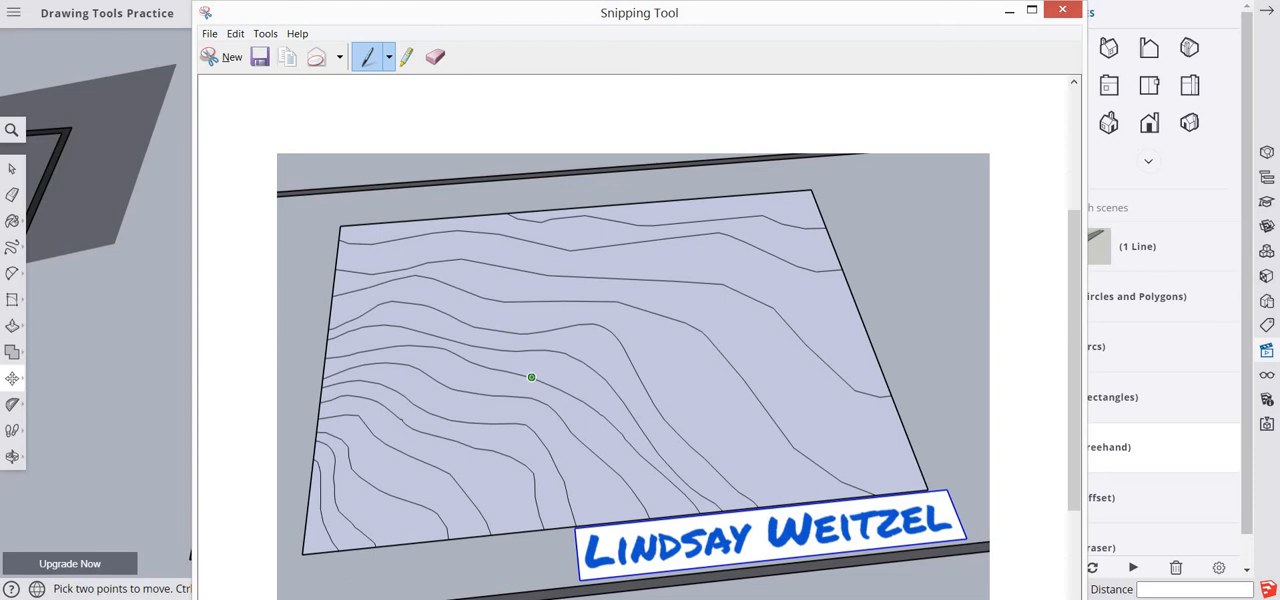
{"action": "left_click", "coordinate": [135, 113]}
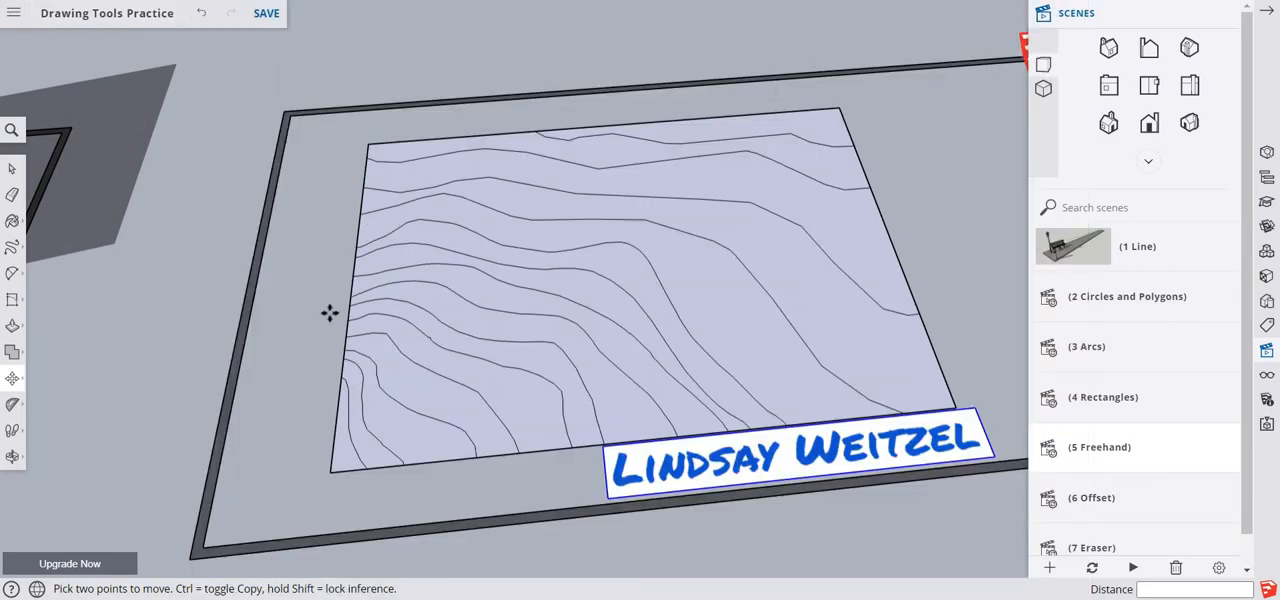
- Open the Offset scene and offset the pill-shaped outline on the wall outward by about 1 11/16"
{"action": "key", "text": "space"}
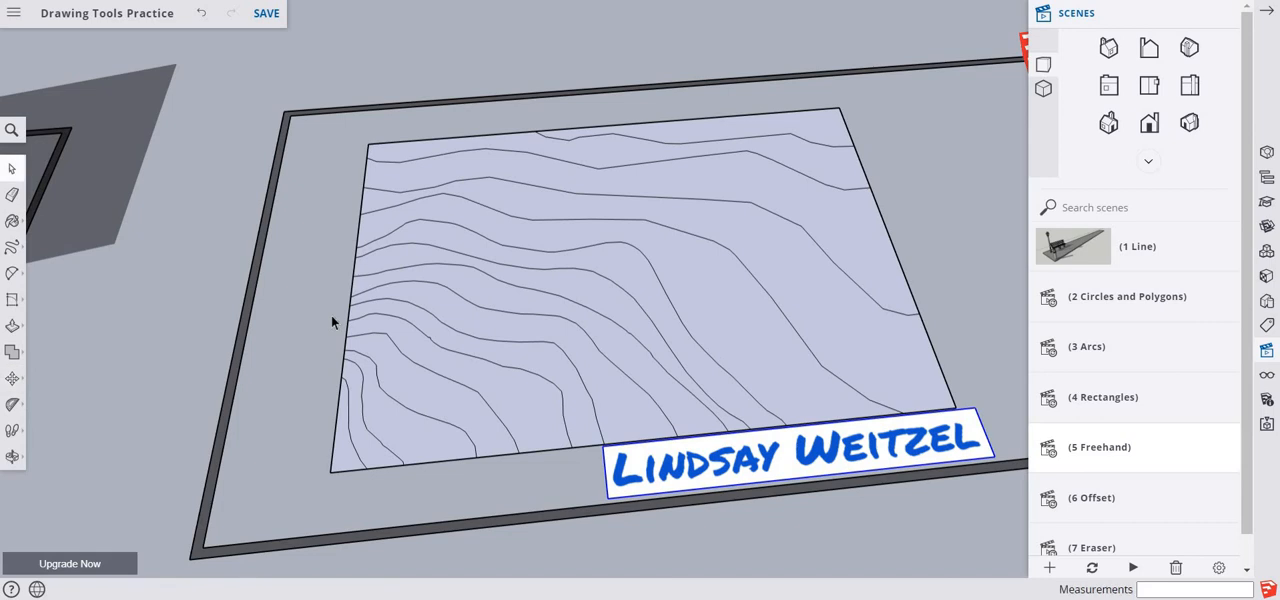
{"action": "left_click", "coordinate": [1052, 503]}
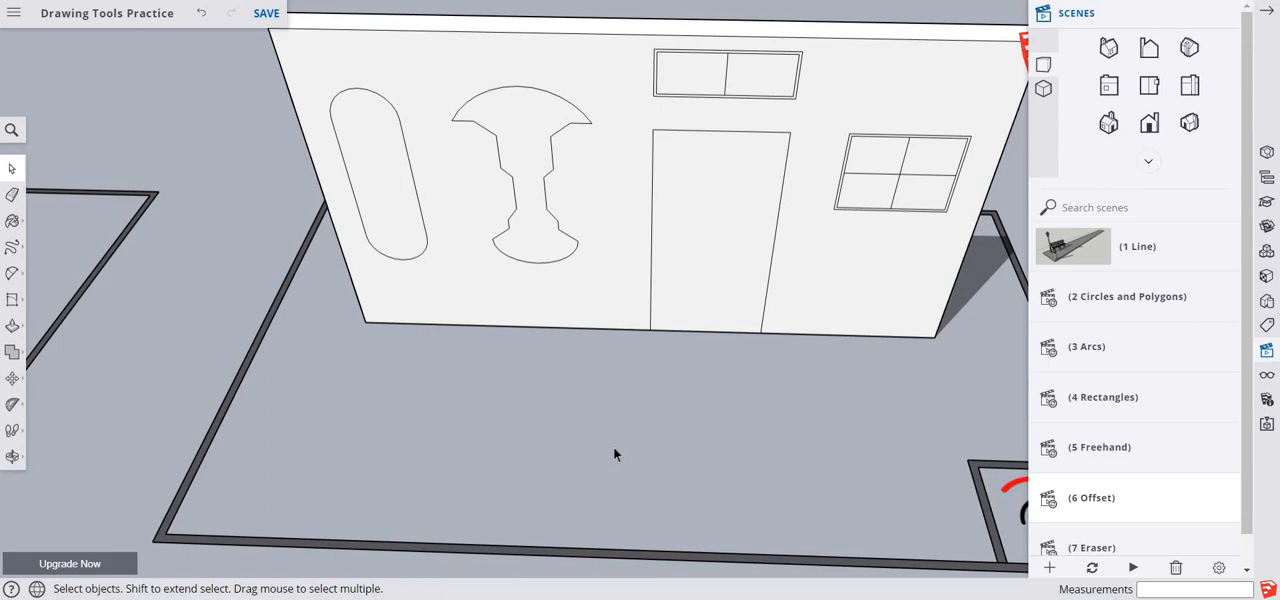
{"action": "scroll", "coordinate": [434, 308], "scroll_direction": "up", "scroll_amount": 2}
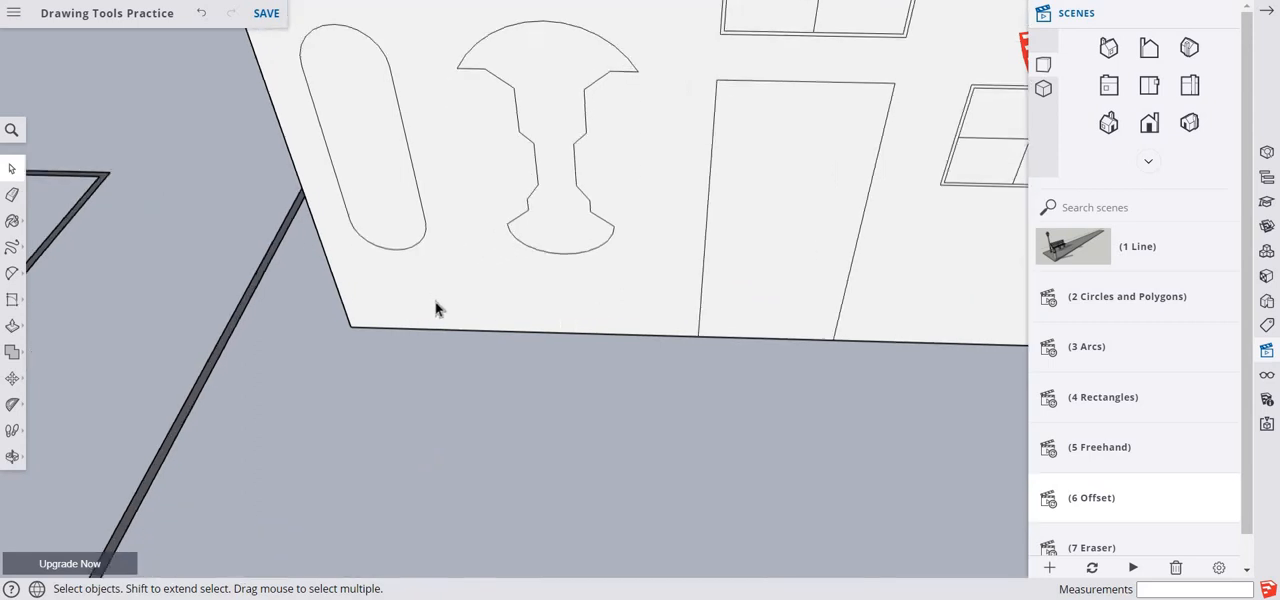
{"action": "scroll", "coordinate": [434, 308], "scroll_direction": "down", "scroll_amount": 2}
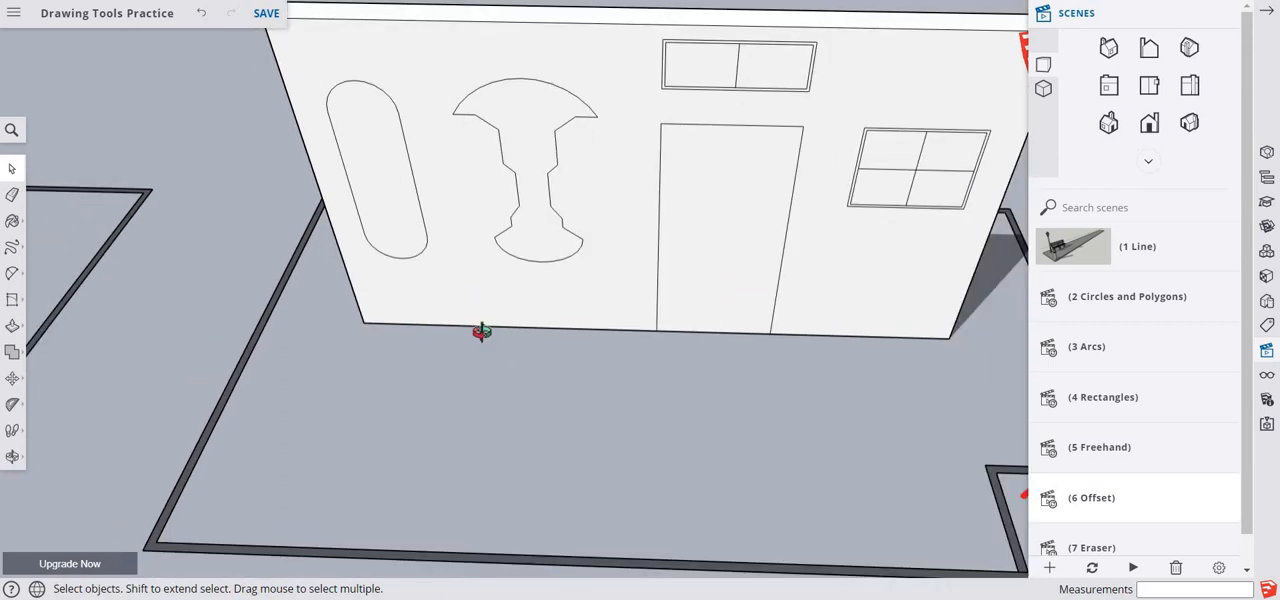
{"action": "middle_click_drag", "start_coordinate": [481, 332], "coordinate": [526, 206]}
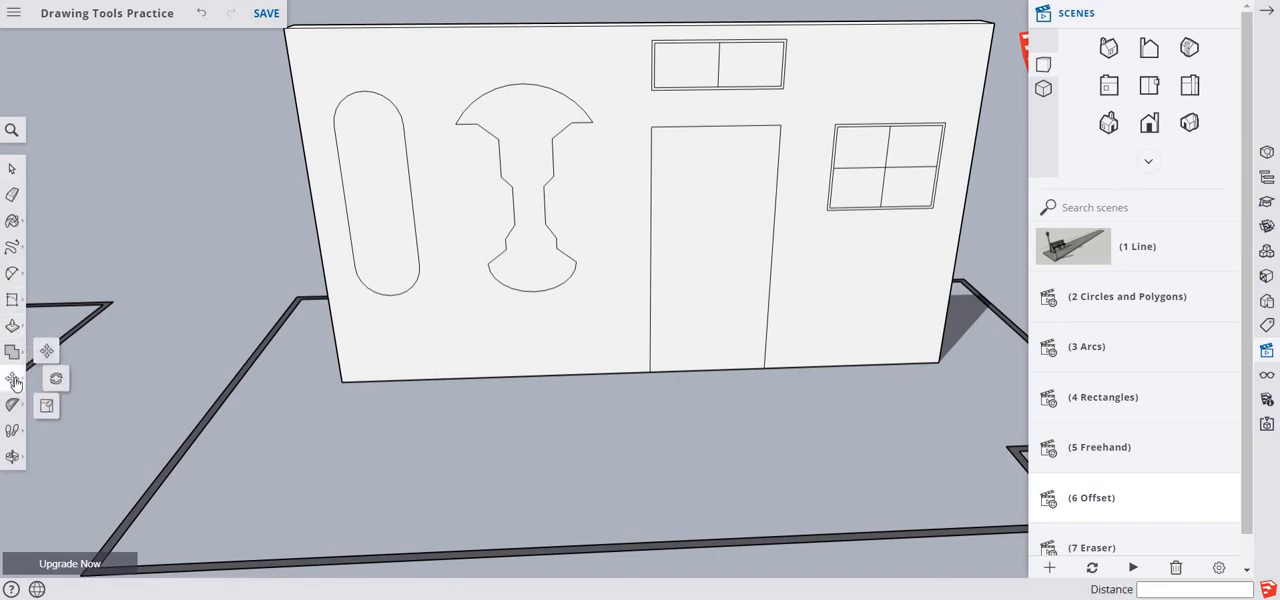
{"action": "left_click", "coordinate": [21, 386]}
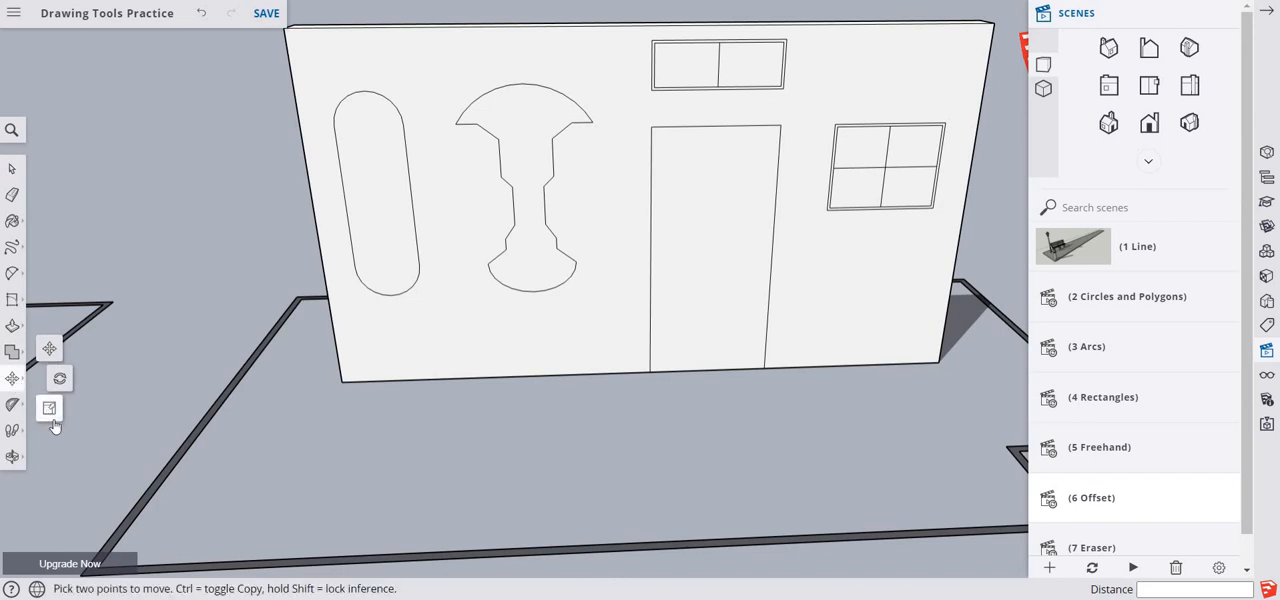
{"action": "left_click", "coordinate": [13, 333]}
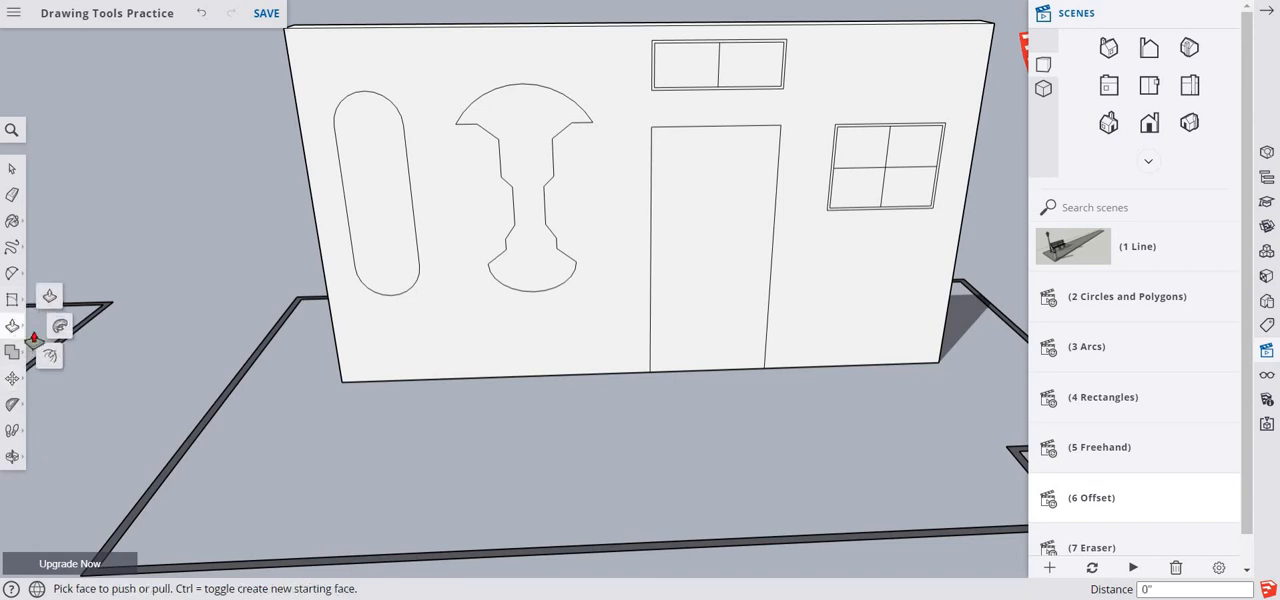
{"action": "left_click", "coordinate": [51, 360]}
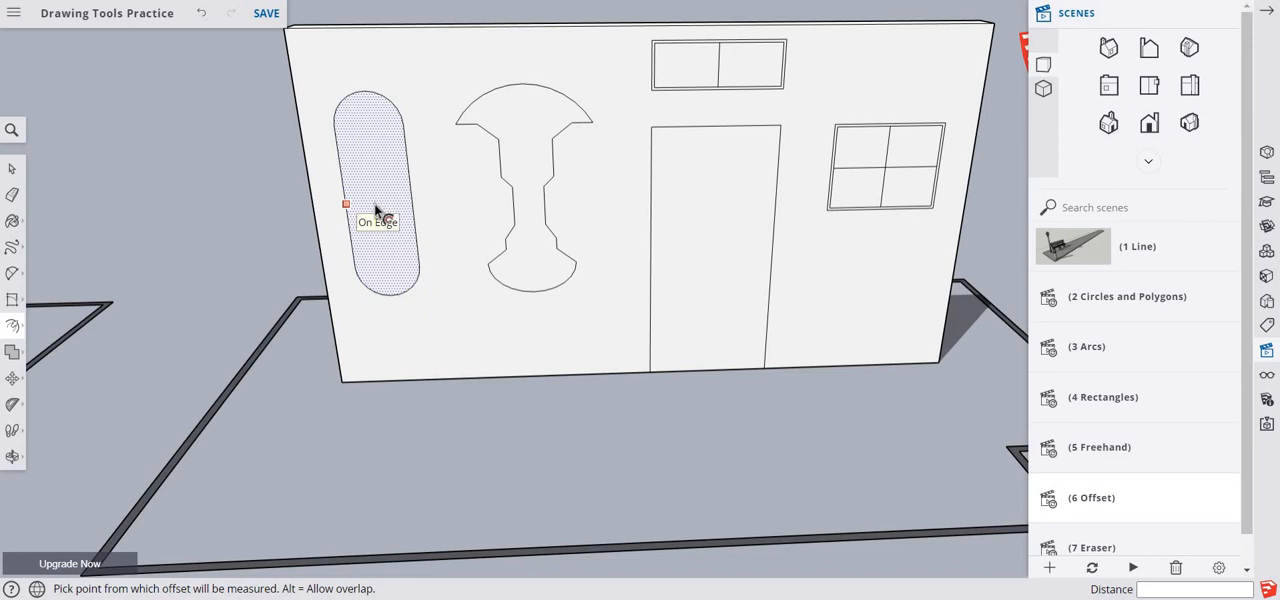
{"action": "left_click", "coordinate": [379, 204]}
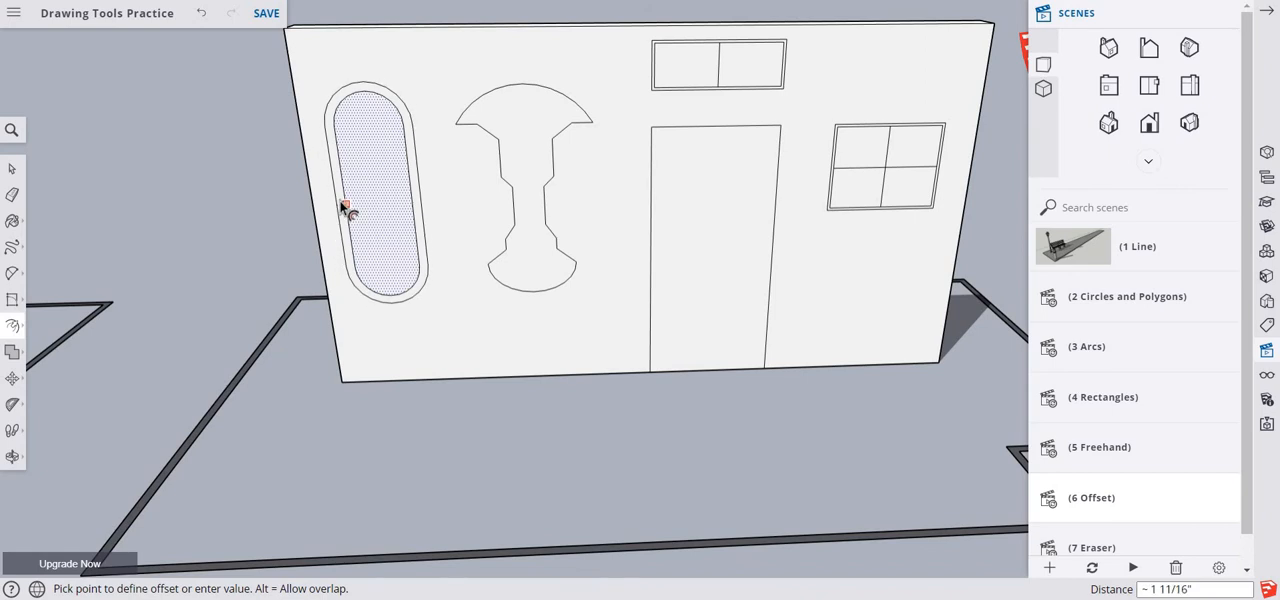
{"action": "left_click", "coordinate": [345, 207]}
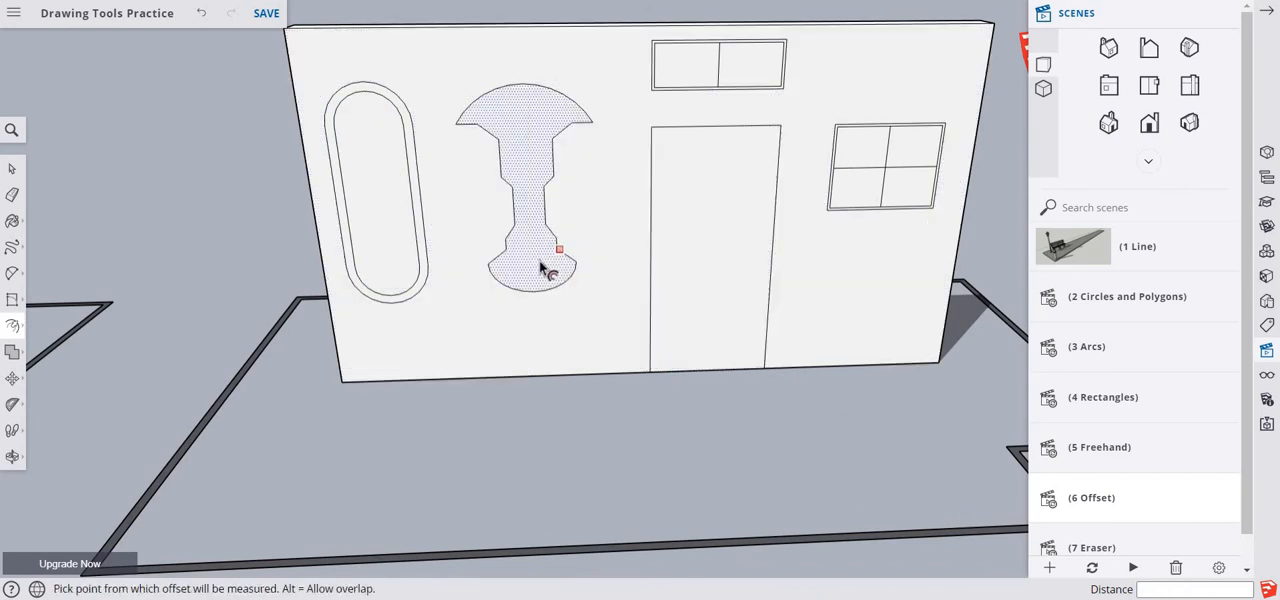
- Offset the baluster-shaped outline beside the pill shape inward by about 3 1/8"
{"action": "left_click", "coordinate": [514, 231]}
{"action": "left_click", "coordinate": [527, 250]}
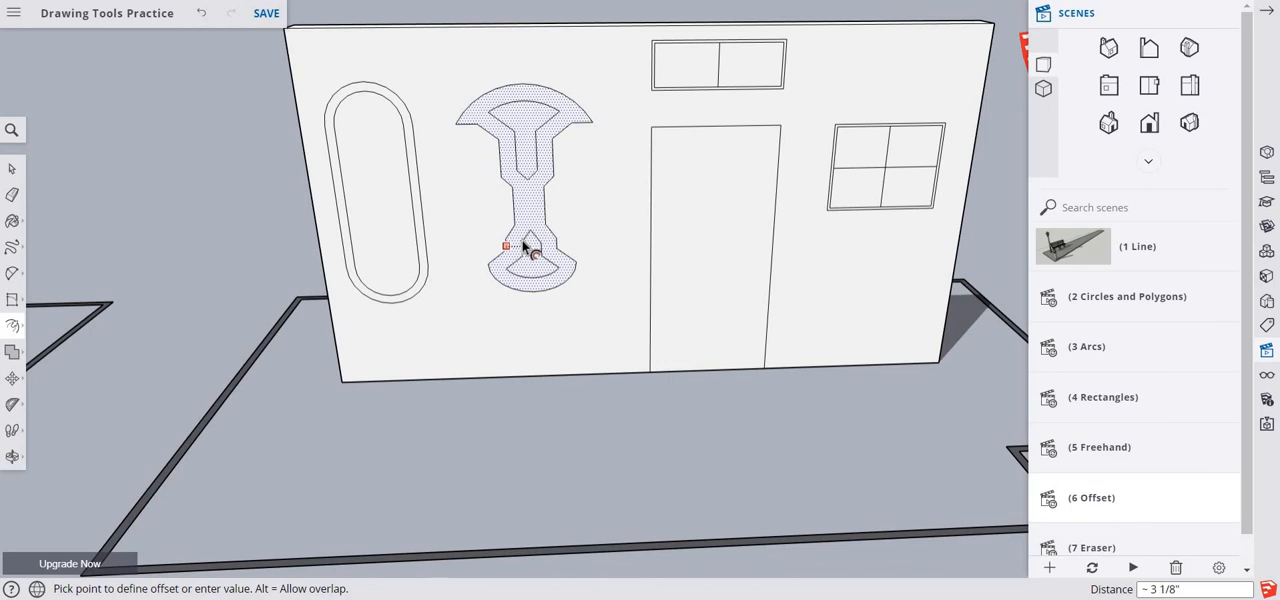
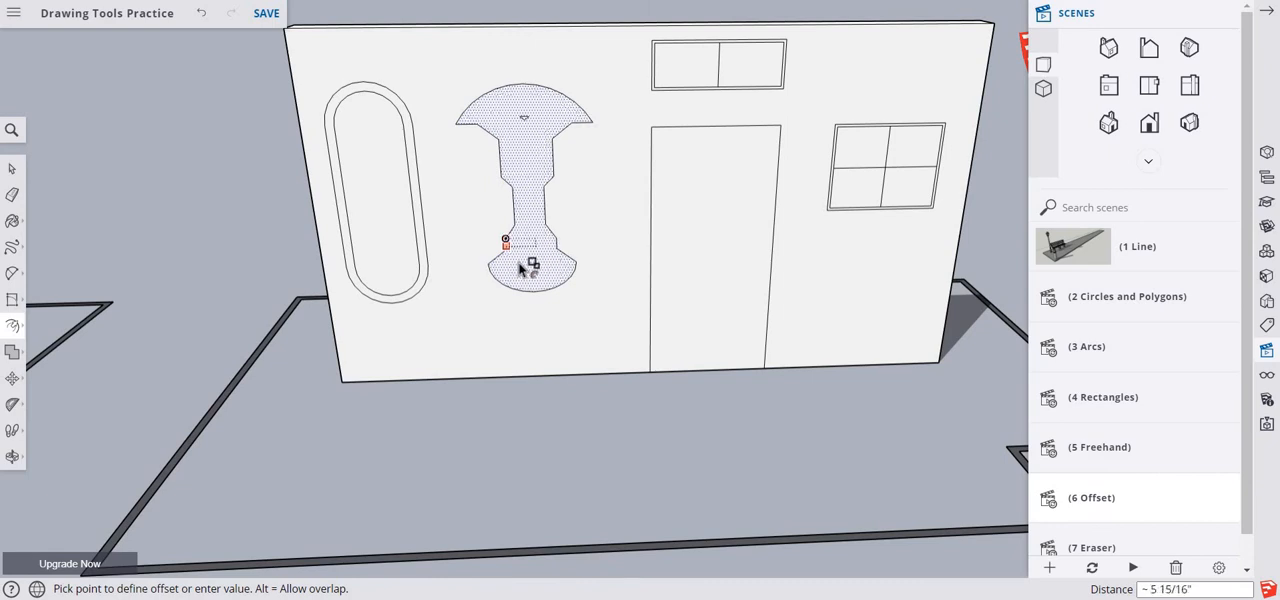
- Offset the baluster-shaped outline inward by about 1 3/16" with overlap allowed
{"action": "key", "text": "alt"}
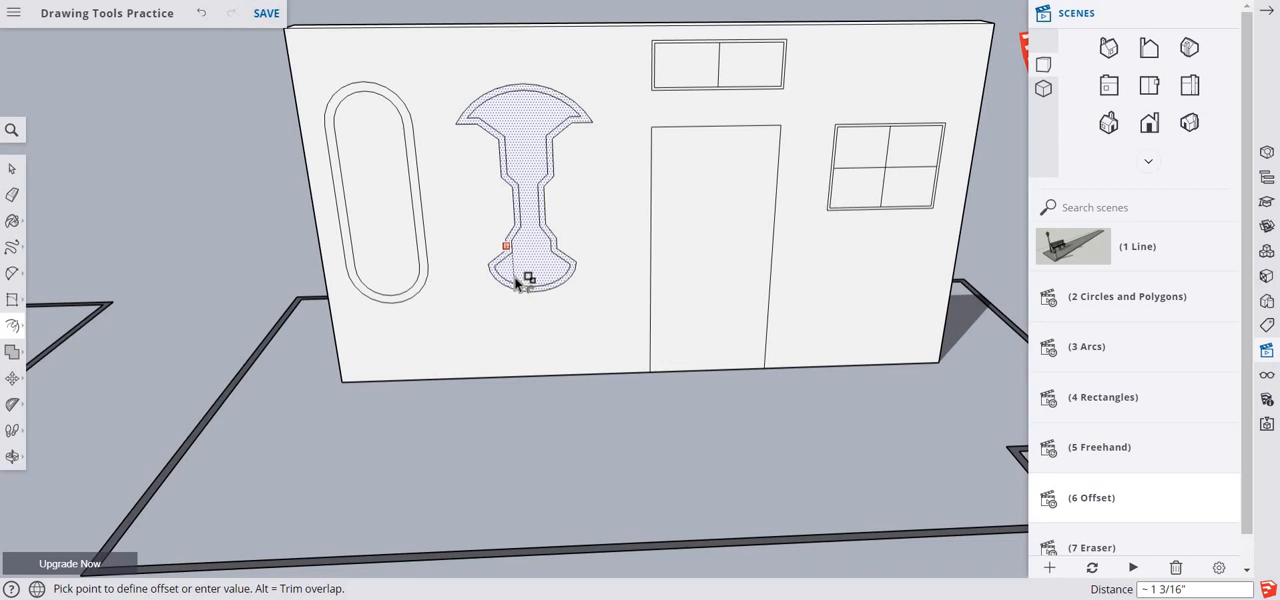
{"action": "left_click", "coordinate": [516, 283]}
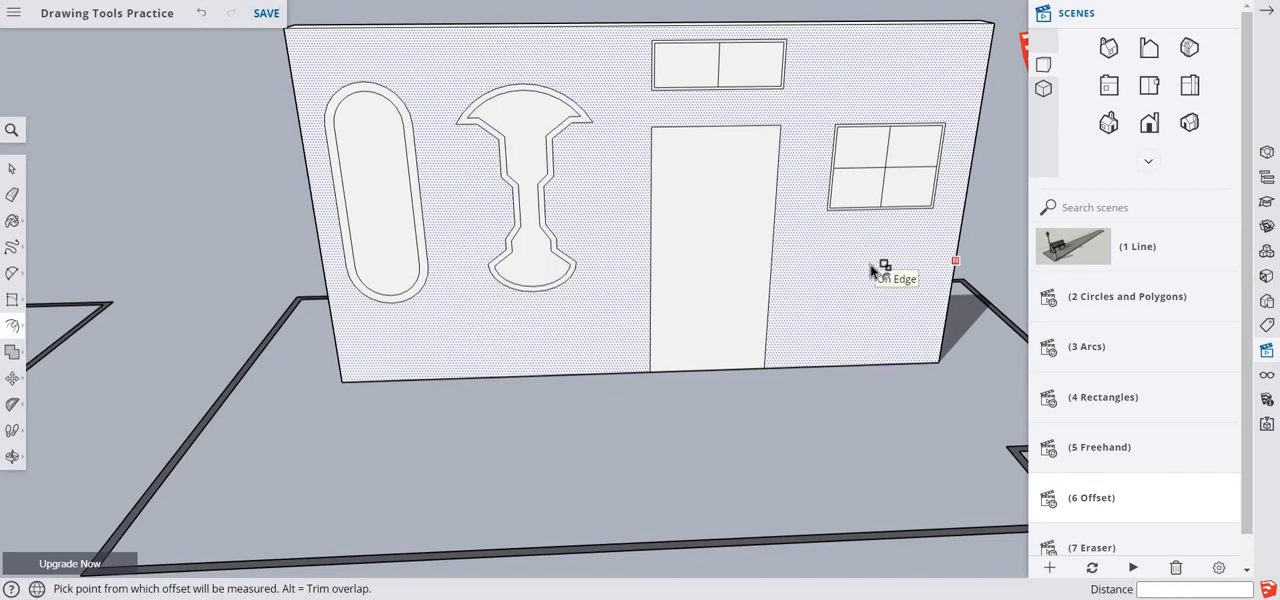
- Offset the four outer frame edges of the four-pane window outward by 3"
{"action": "middle_click_drag", "start_coordinate": [867, 259], "coordinate": [586, 283], "text": "shift"}
{"action": "scroll", "coordinate": [597, 257], "scroll_direction": "up", "scroll_amount": 3}
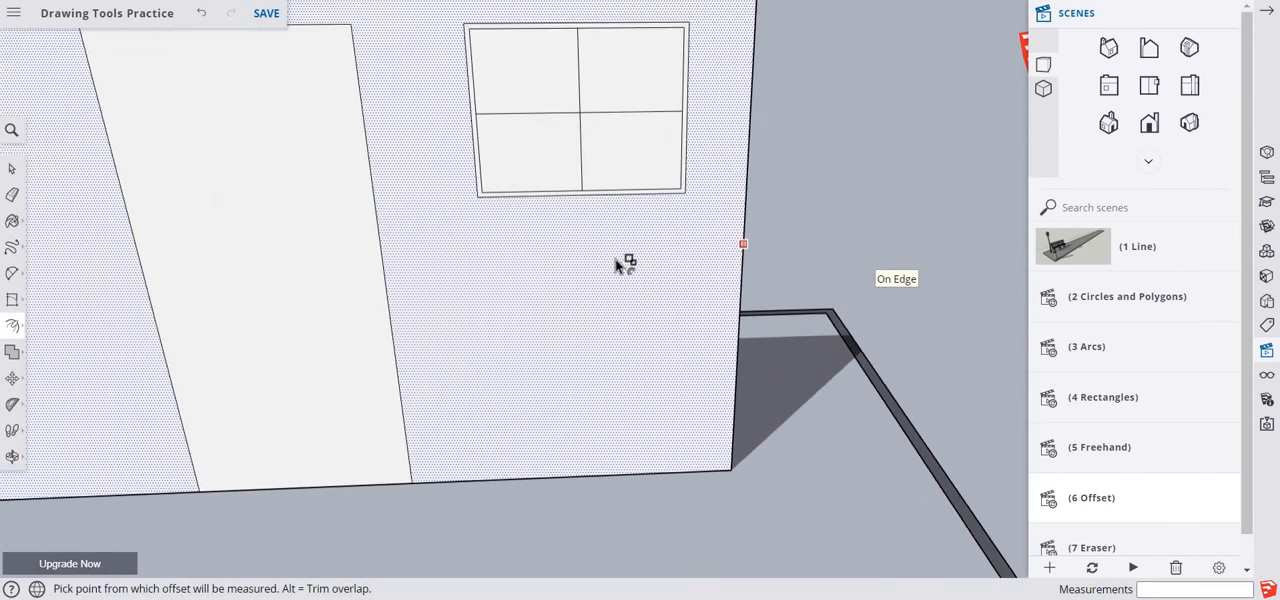
{"action": "scroll", "coordinate": [622, 264], "scroll_direction": "down", "scroll_amount": 4}
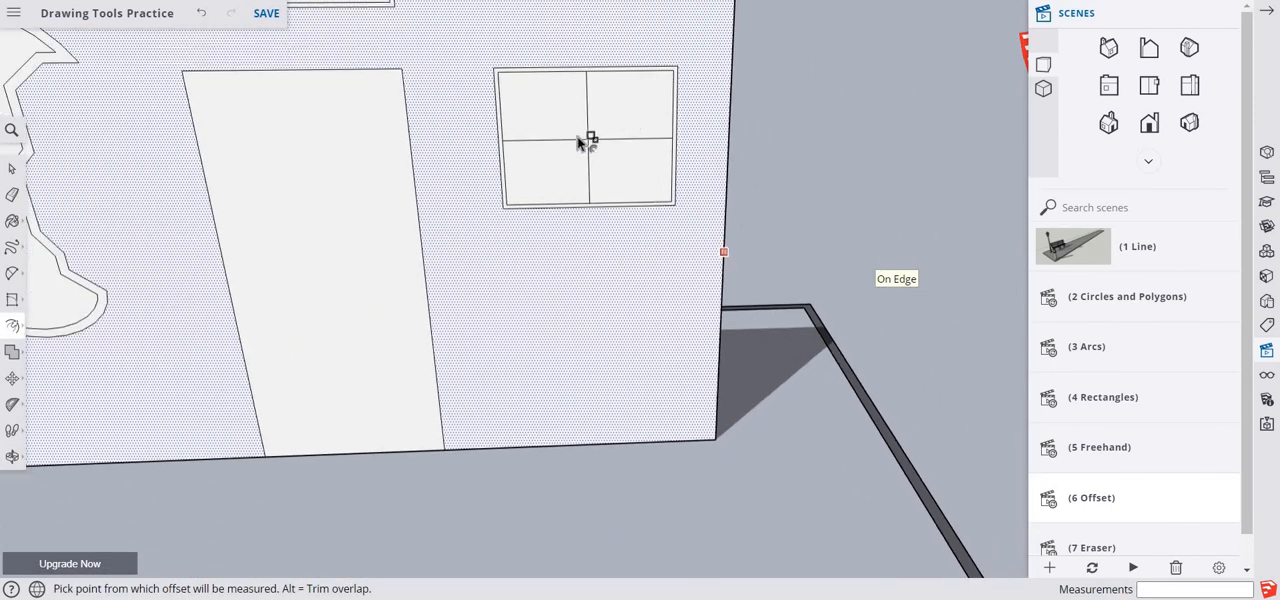
{"action": "scroll", "coordinate": [645, 250], "scroll_direction": "up", "scroll_amount": 2}
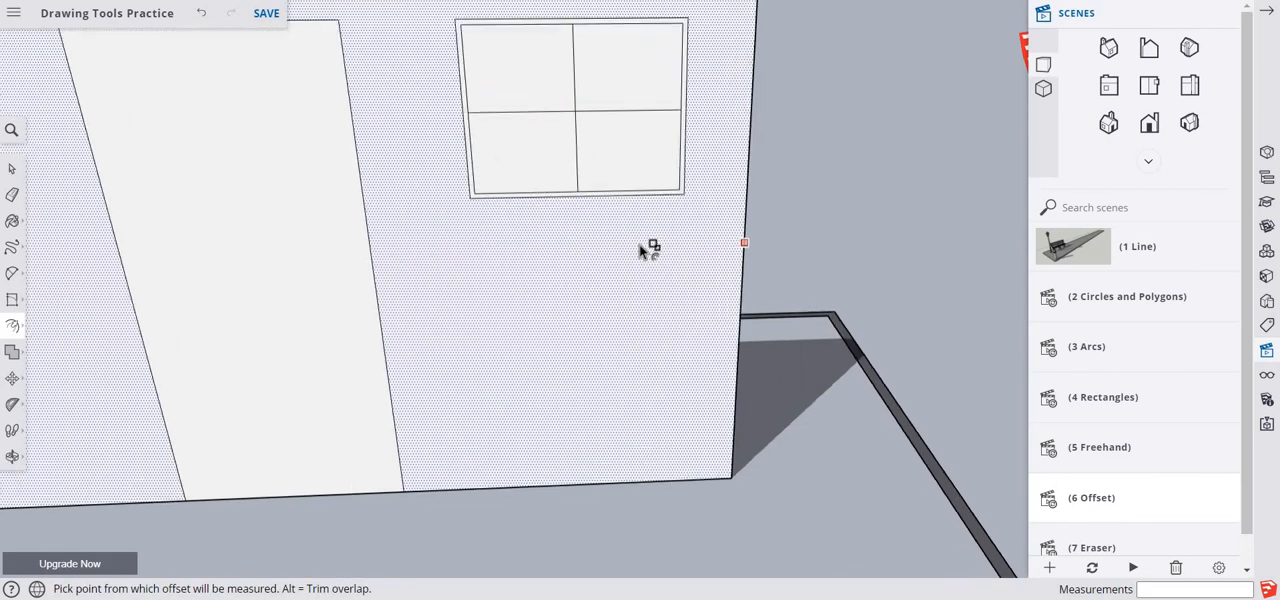
{"action": "middle_click_drag", "start_coordinate": [634, 243], "coordinate": [646, 401]}
{"action": "key", "text": "f"}
{"action": "scroll", "coordinate": [657, 360], "scroll_direction": "up", "scroll_amount": 3}
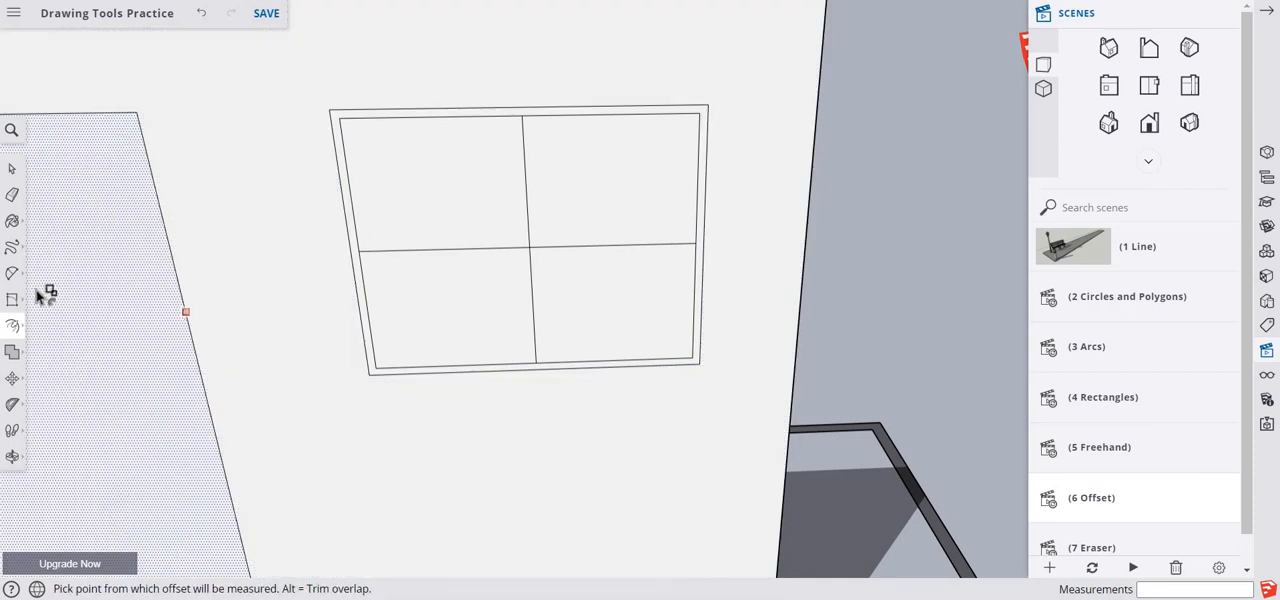
{"action": "left_click", "coordinate": [15, 172]}
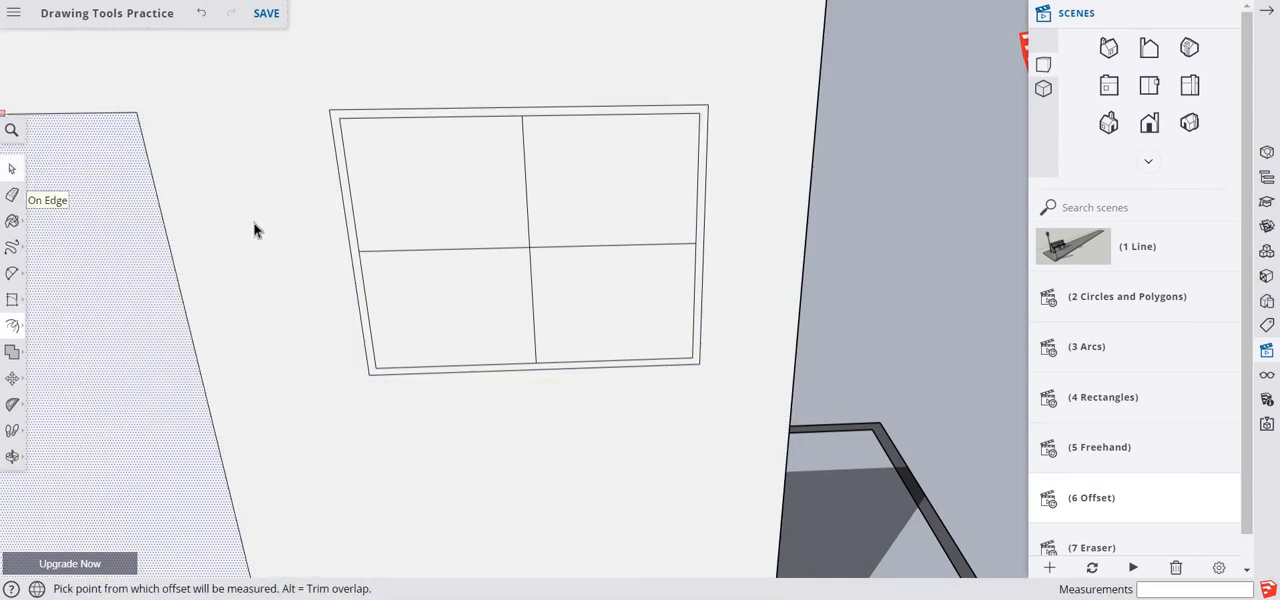
{"action": "left_click", "coordinate": [350, 251]}
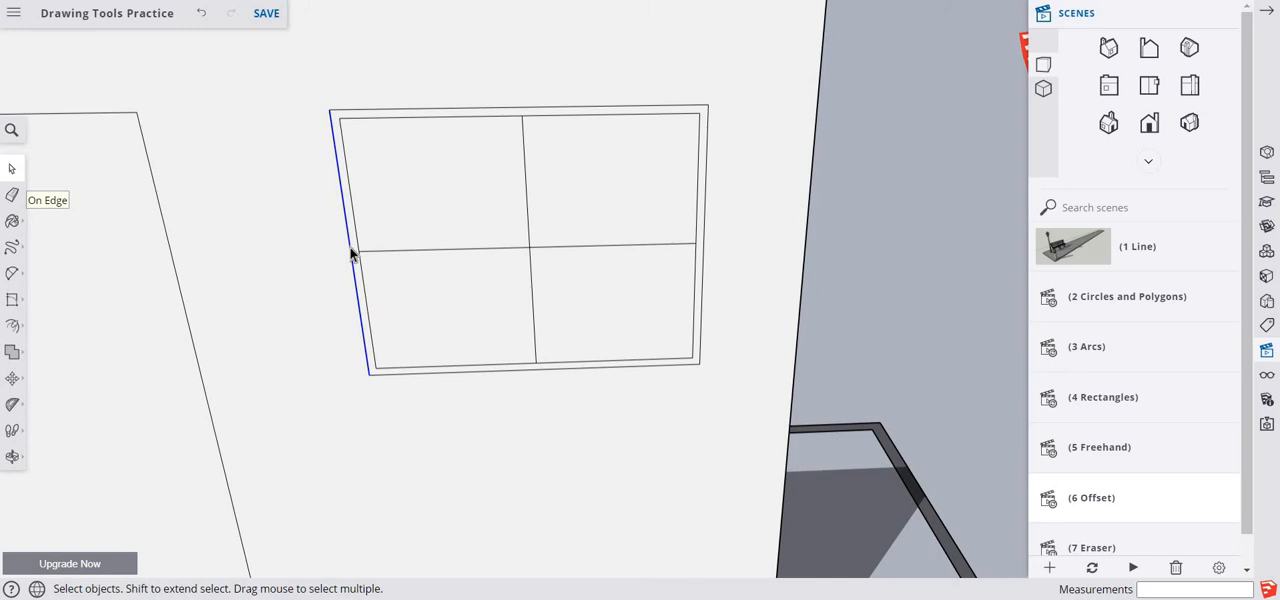
{"action": "left_click", "coordinate": [468, 110], "text": "shift"}
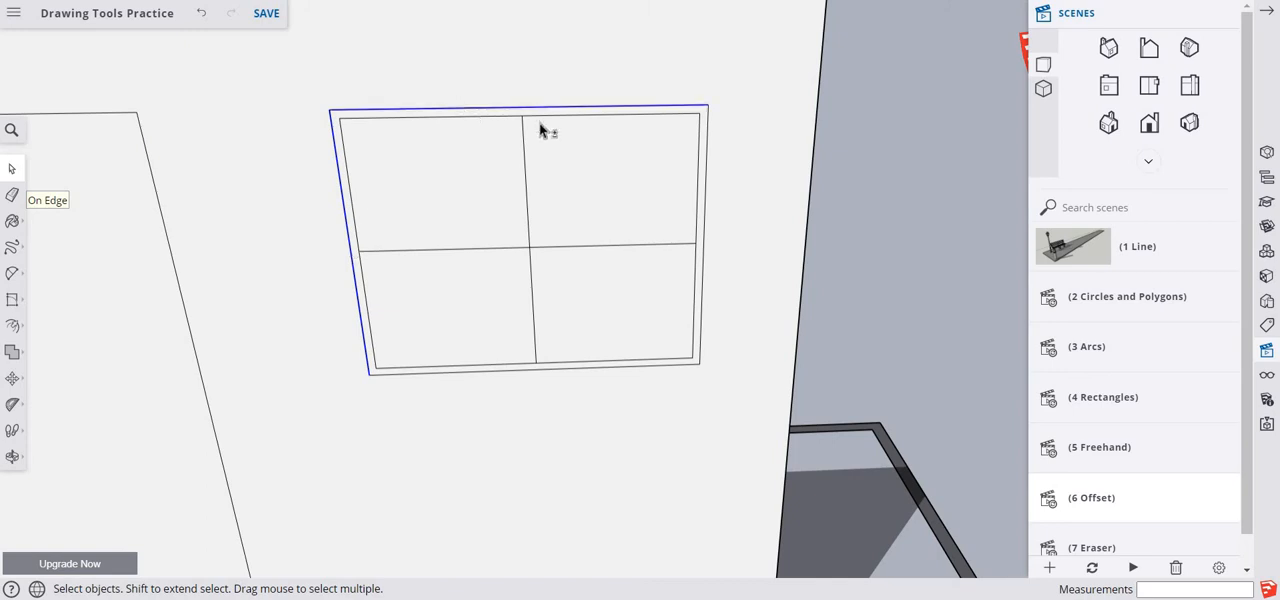
{"action": "left_click", "coordinate": [706, 246], "text": "shift"}
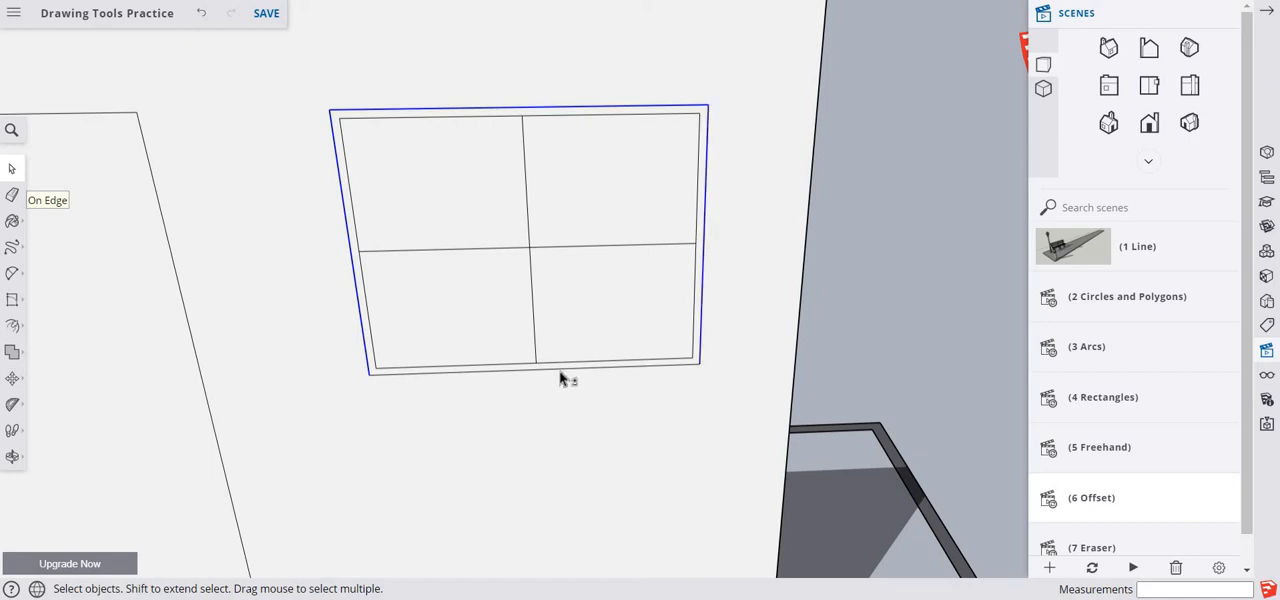
{"action": "left_click", "coordinate": [560, 374], "text": "shift"}
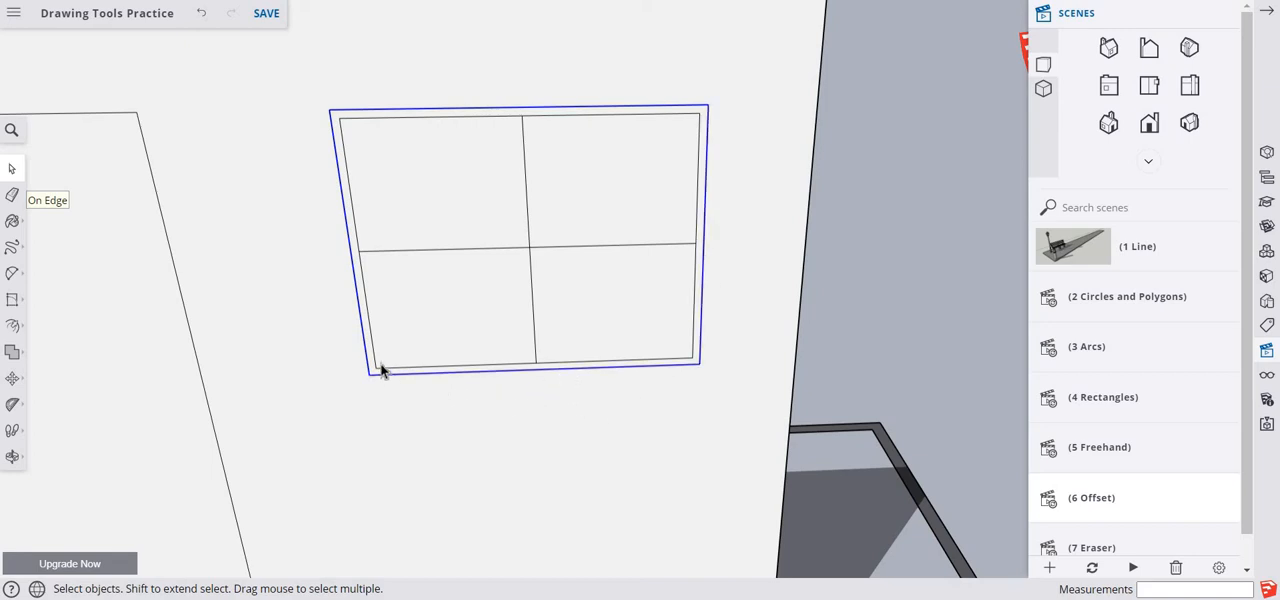
{"action": "left_click", "coordinate": [15, 327]}
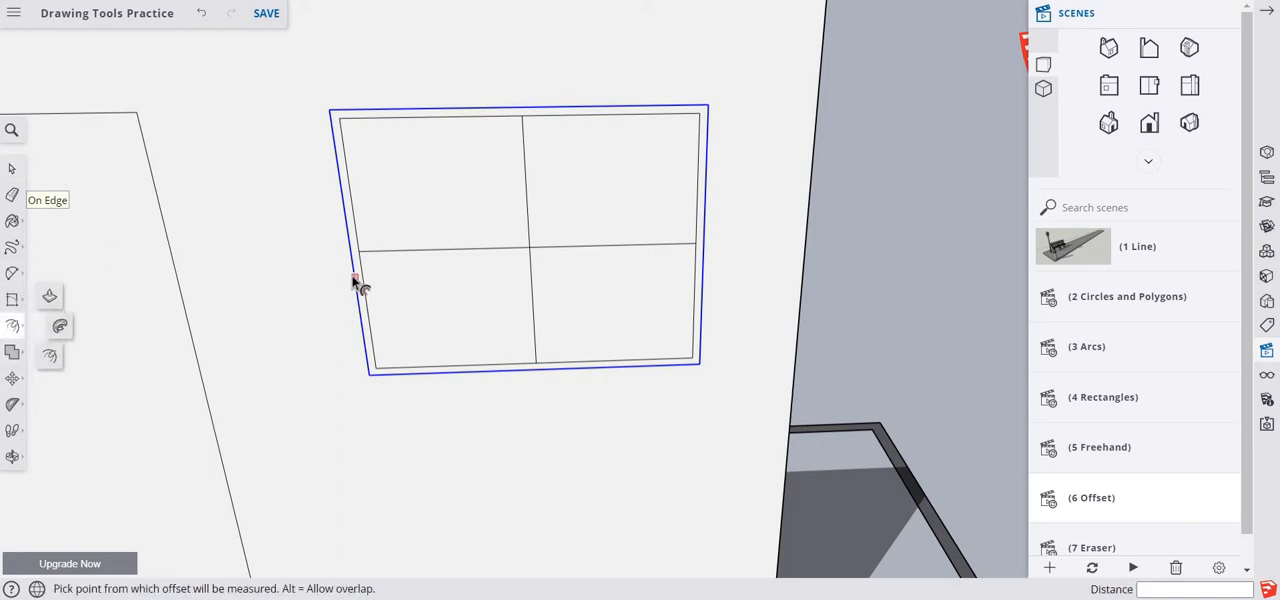
{"action": "left_click", "coordinate": [341, 278]}
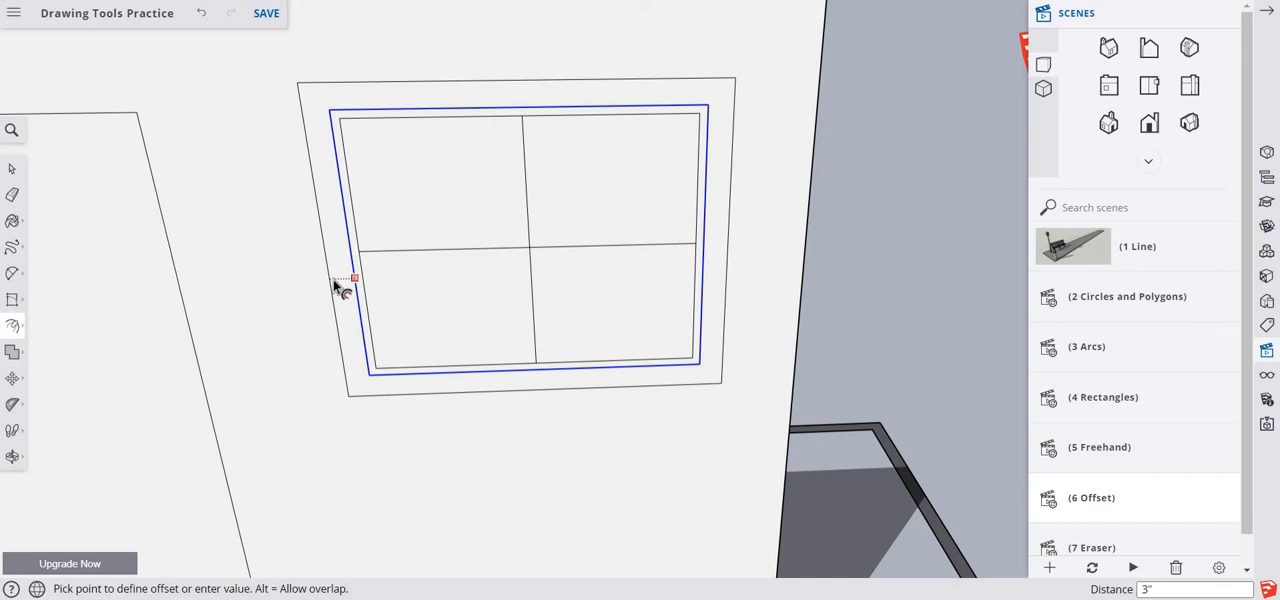
{"action": "key", "text": "Return"}
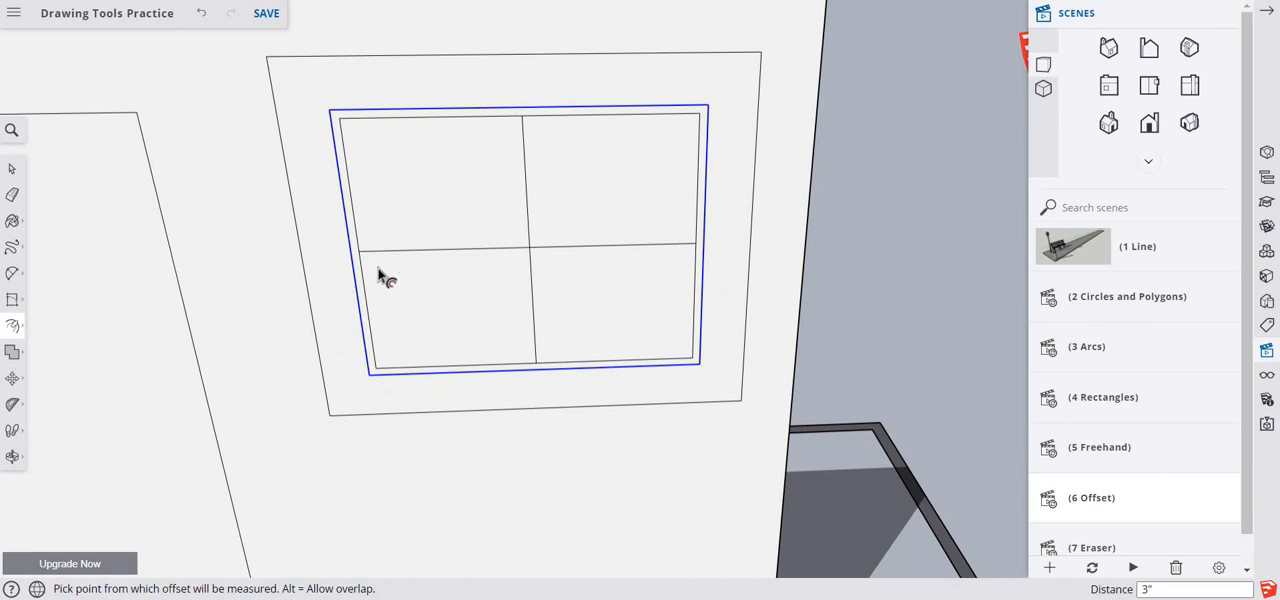
- Offset the upper-left pane of the four-pane window inward by 1"
{"action": "left_click", "coordinate": [11, 170]}
{"action": "left_click", "coordinate": [371, 201]}
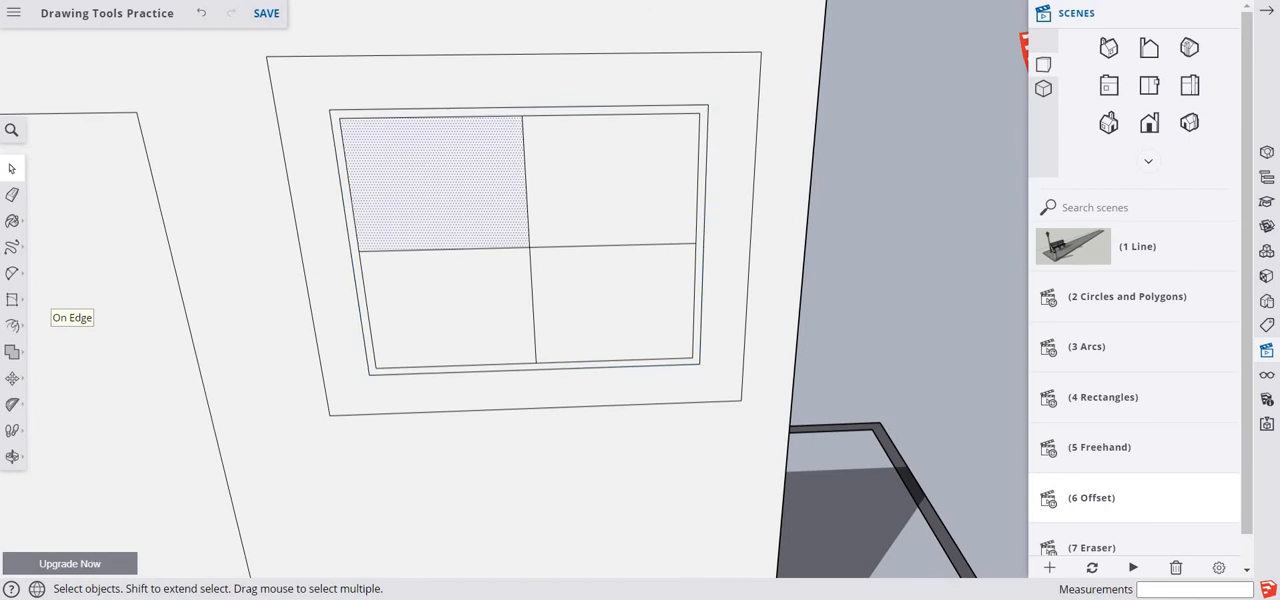
{"action": "left_click", "coordinate": [17, 334]}
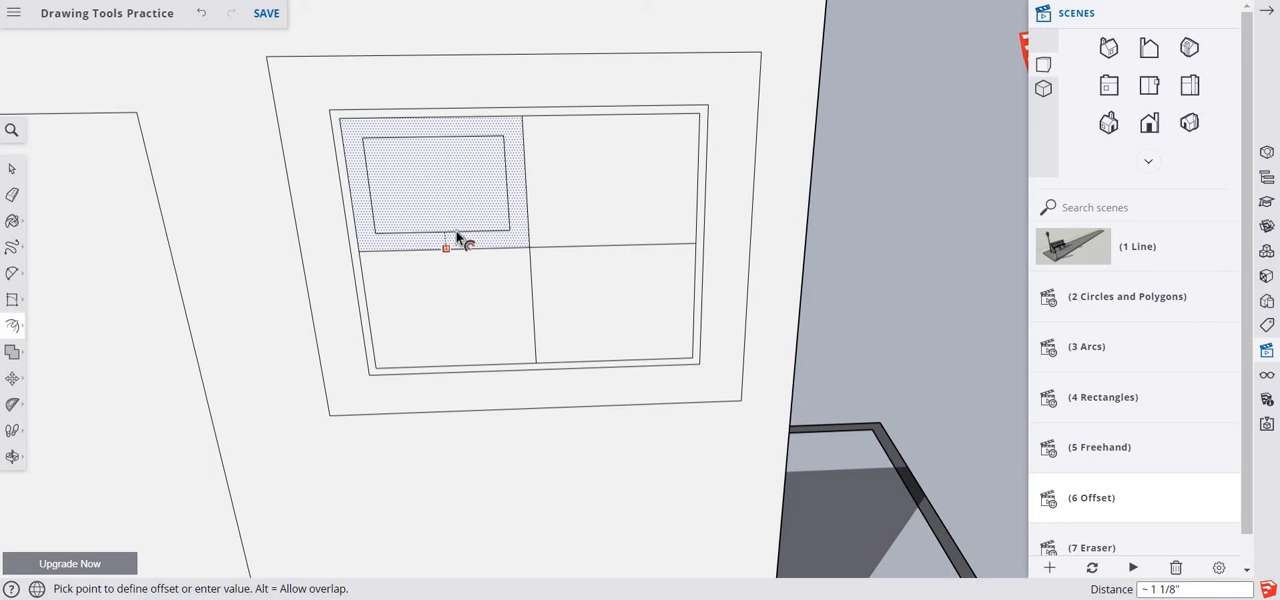
{"action": "type", "text": "1"}
{"action": "key", "text": "Return"}
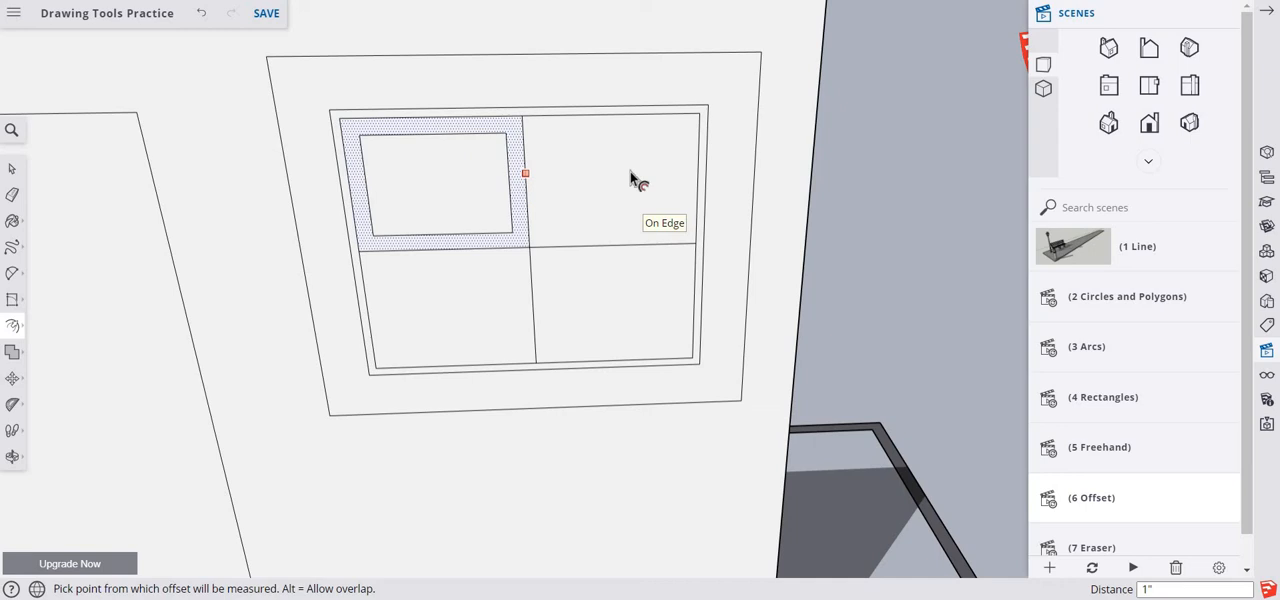
{"action": "left_click", "coordinate": [520, 238]}
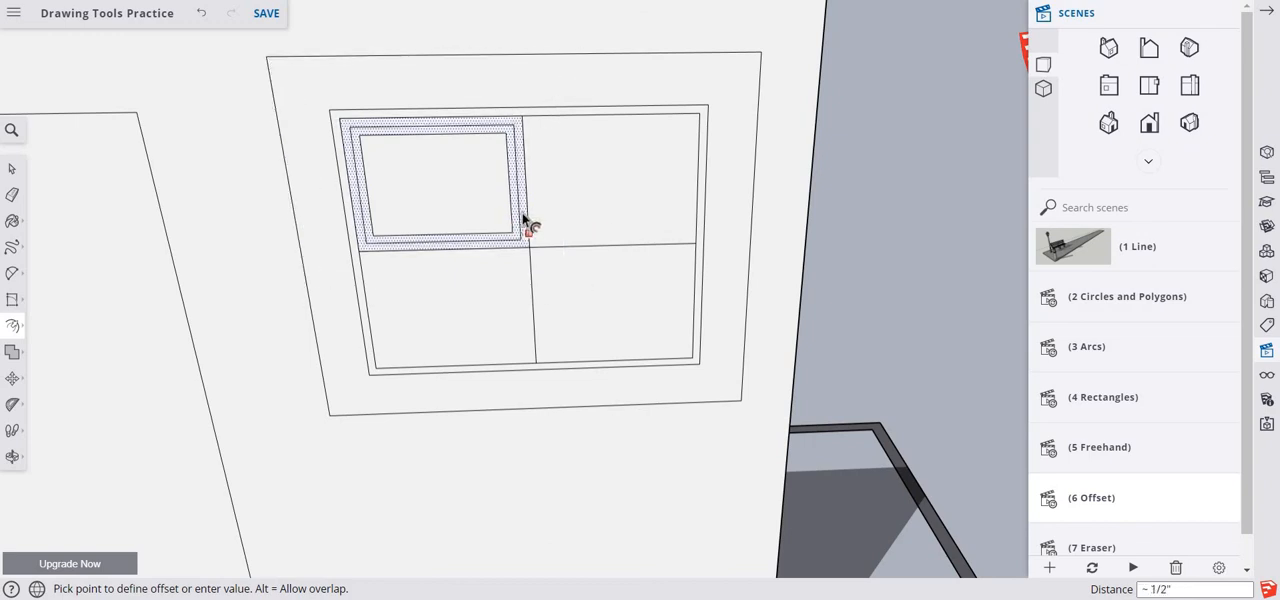
{"action": "key", "text": "space"}
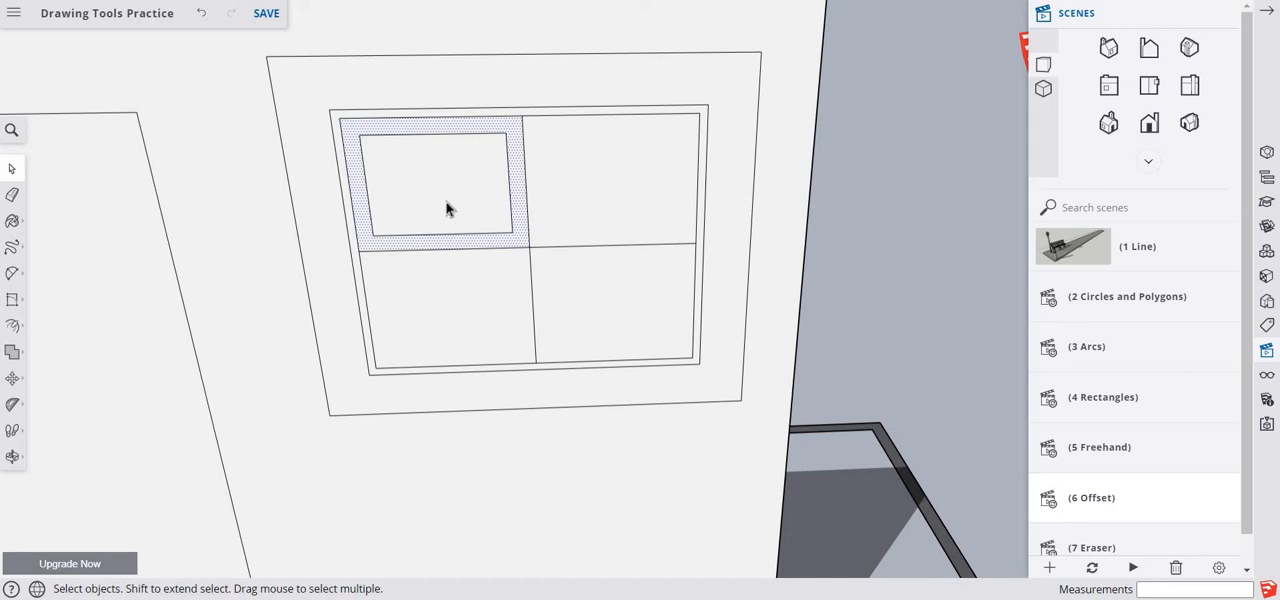
{"action": "left_click", "coordinate": [12, 325]}
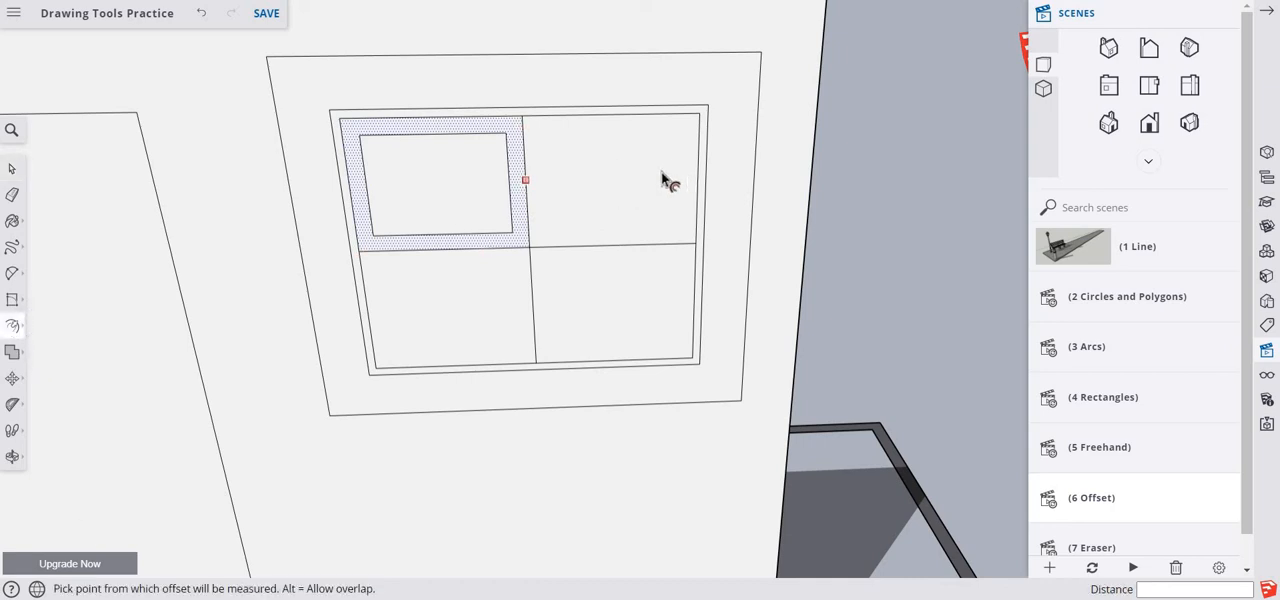
{"action": "key", "text": "space"}
{"action": "left_click", "coordinate": [538, 238]}
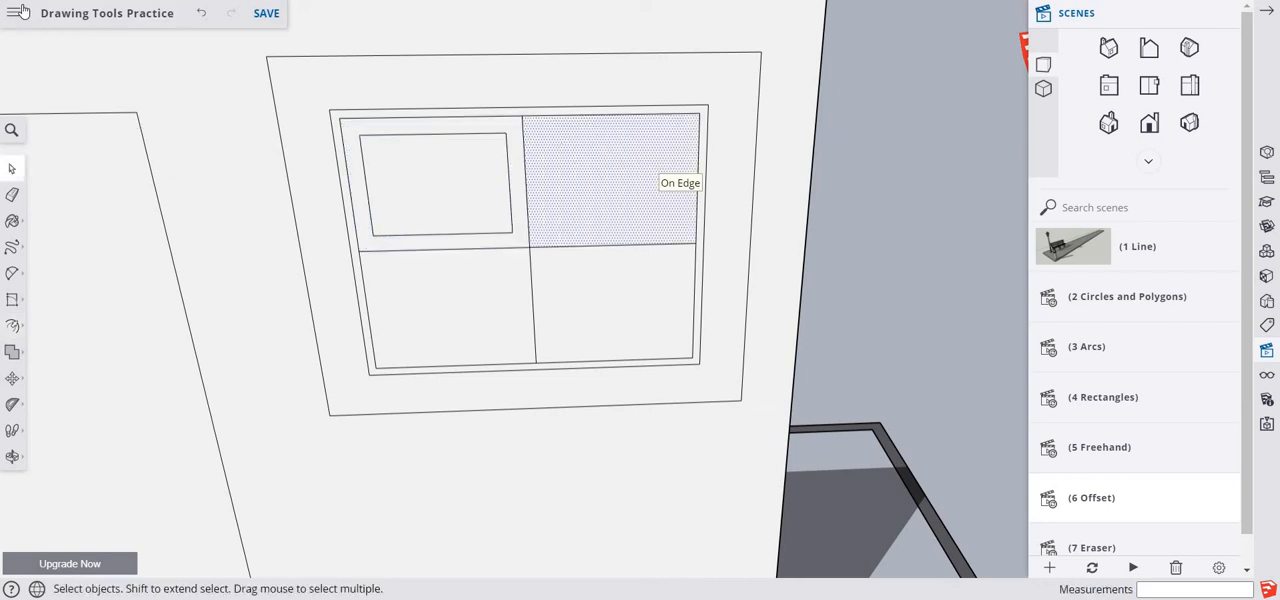
{"action": "key", "text": "ctrl+z"}
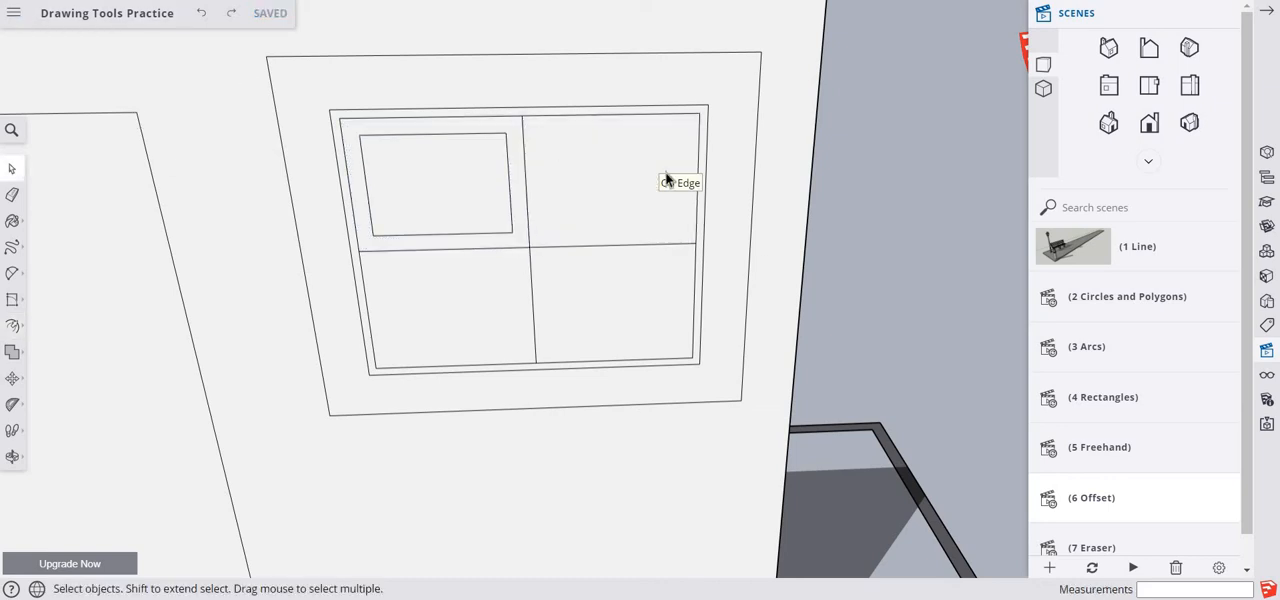
- Repeat the 1" inward offset on the upper-right pane of the window
{"action": "left_click", "coordinate": [587, 210]}
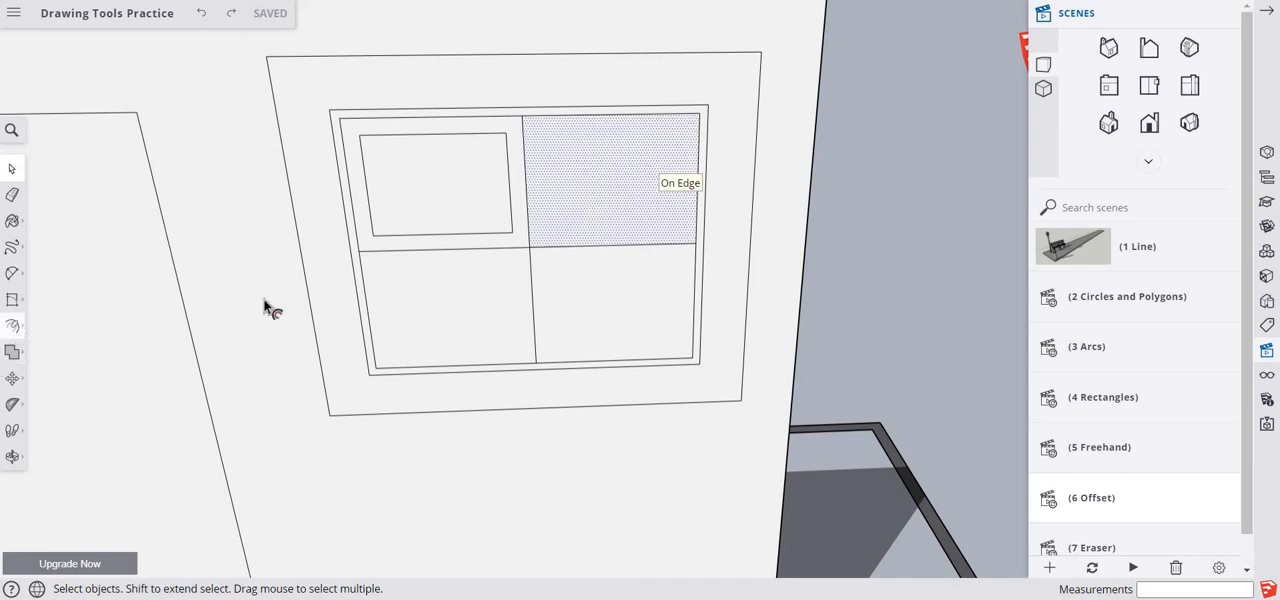
{"action": "key", "text": "f"}
{"action": "double_click", "coordinate": [597, 192]}
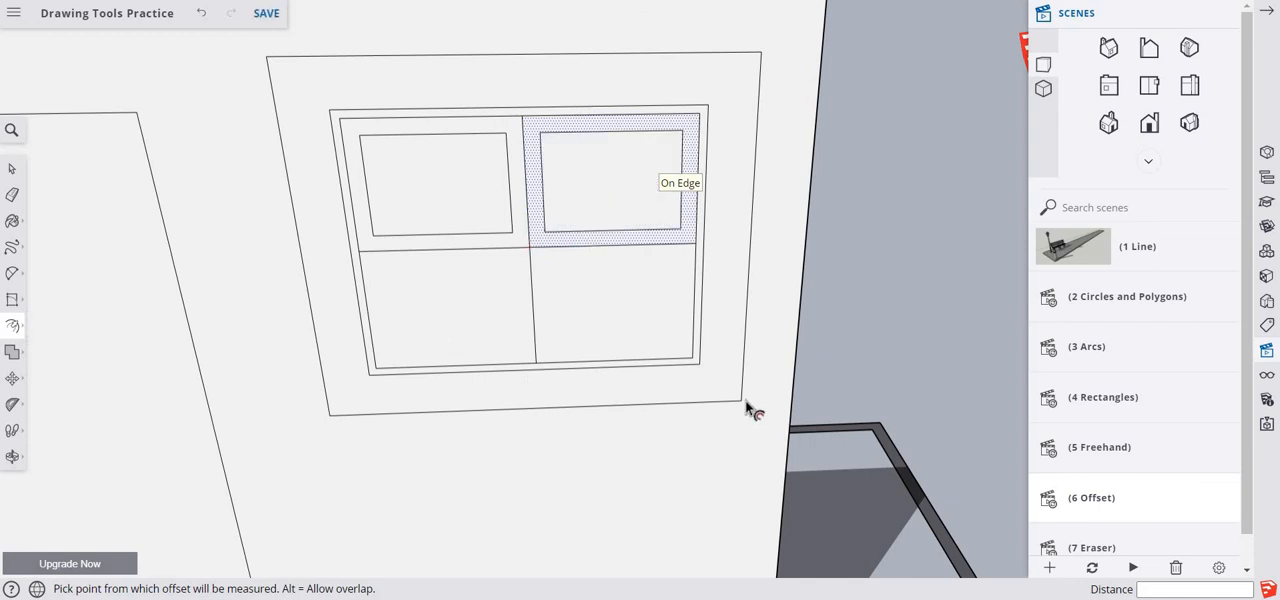
- Try to repeat the inward offset on the window's lower-right pane together with its selected edges, and undo the result
{"action": "key", "text": "space"}
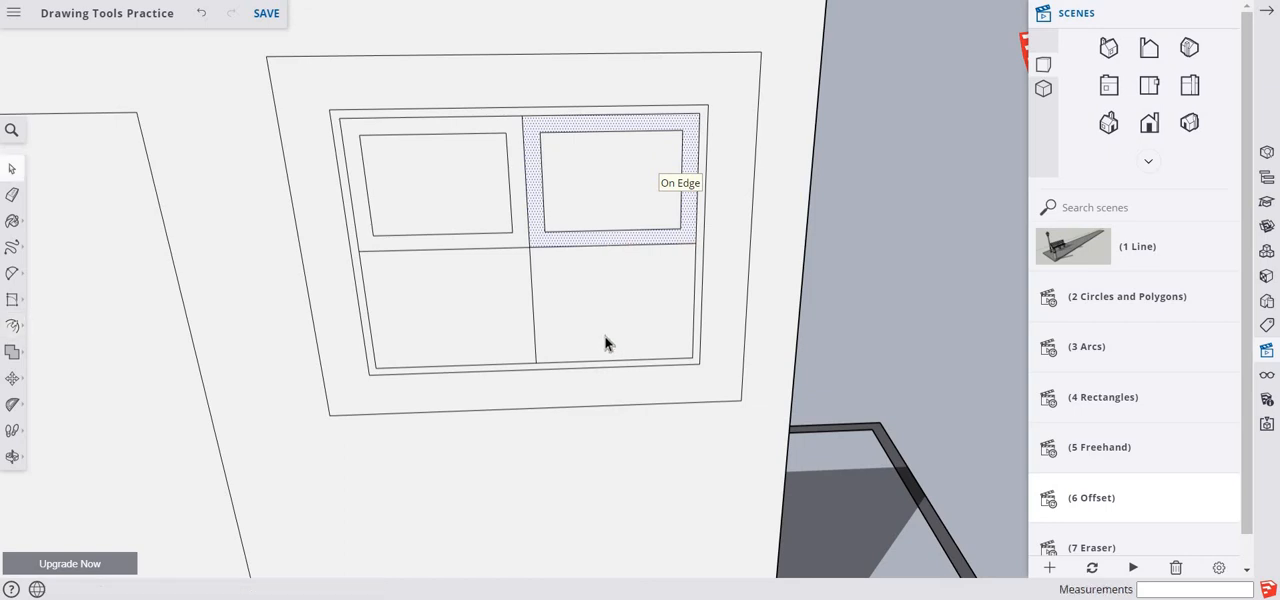
{"action": "left_click", "coordinate": [604, 343]}
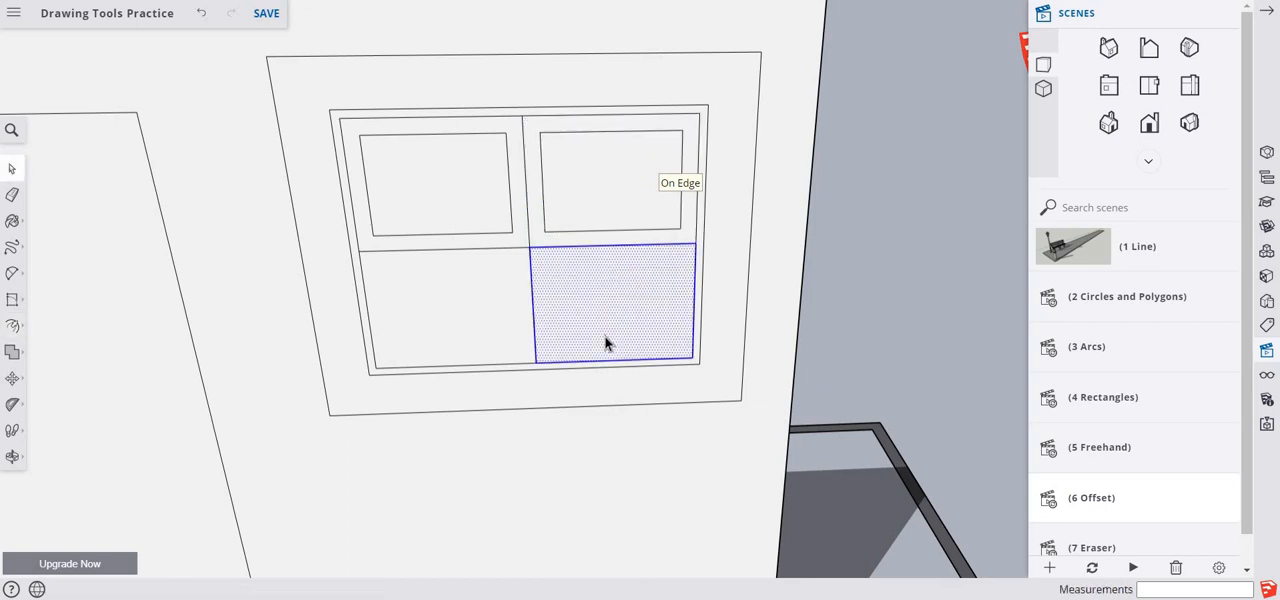
{"action": "left_click", "coordinate": [12, 325]}
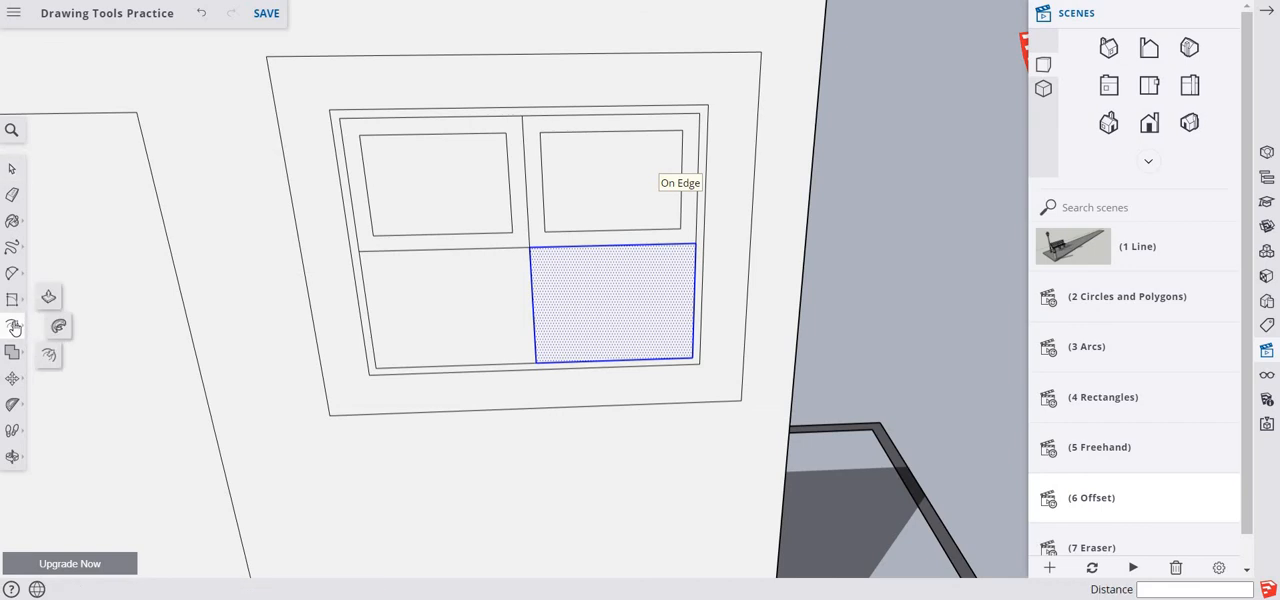
{"action": "left_click", "coordinate": [626, 328]}
{"action": "left_click", "coordinate": [626, 327]}
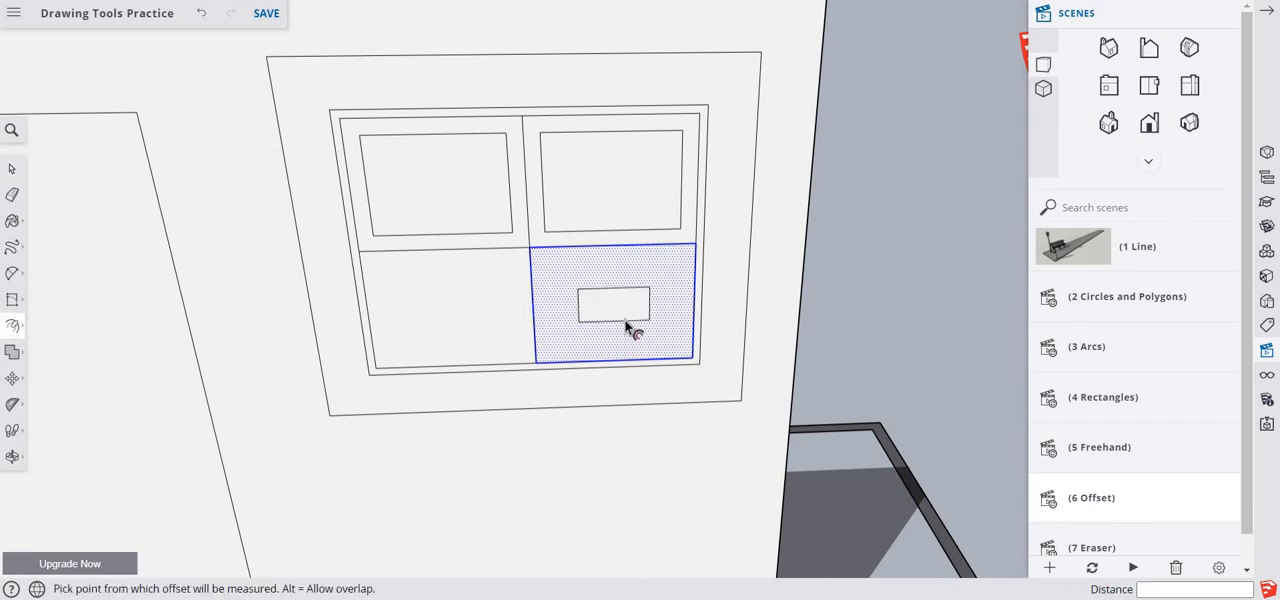
{"action": "key", "text": "ctrl+z"}
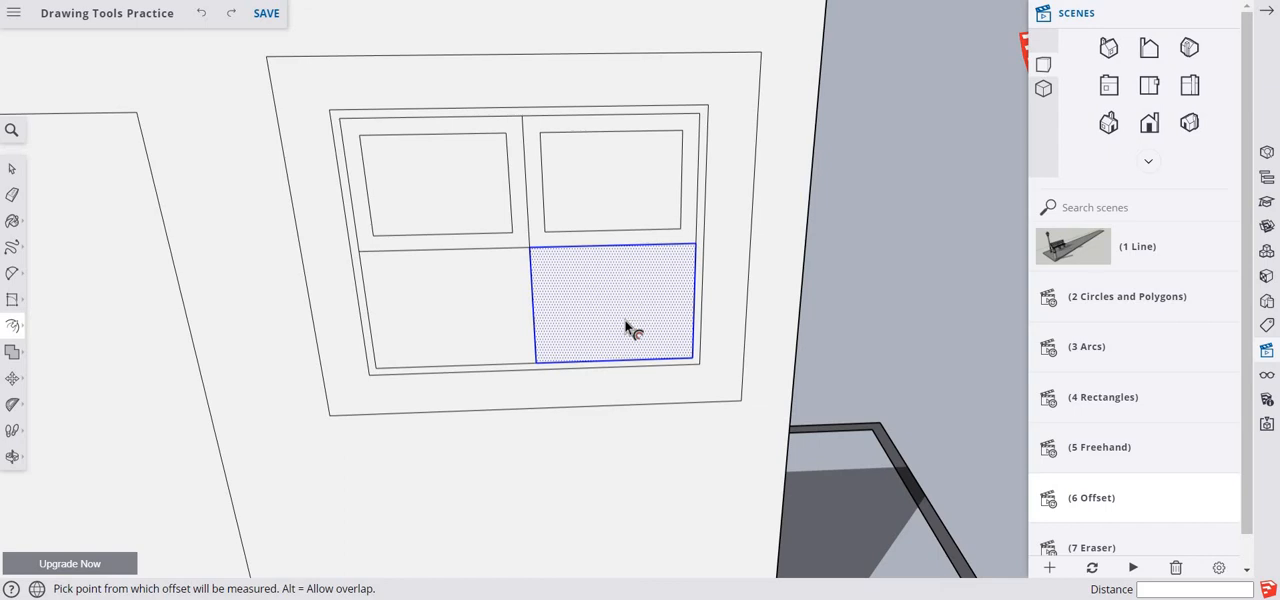
- Save the model and offset both lower panes of the four-pane window inward by 1"
{"action": "left_click", "coordinate": [266, 13]}
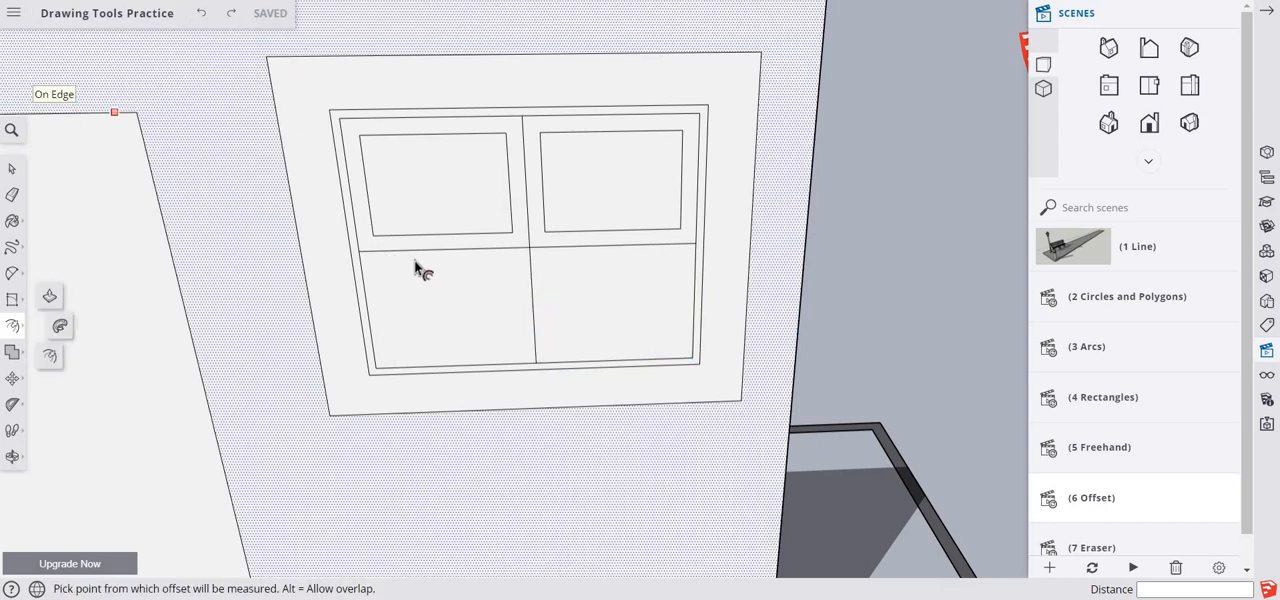
{"action": "left_click", "coordinate": [427, 324]}
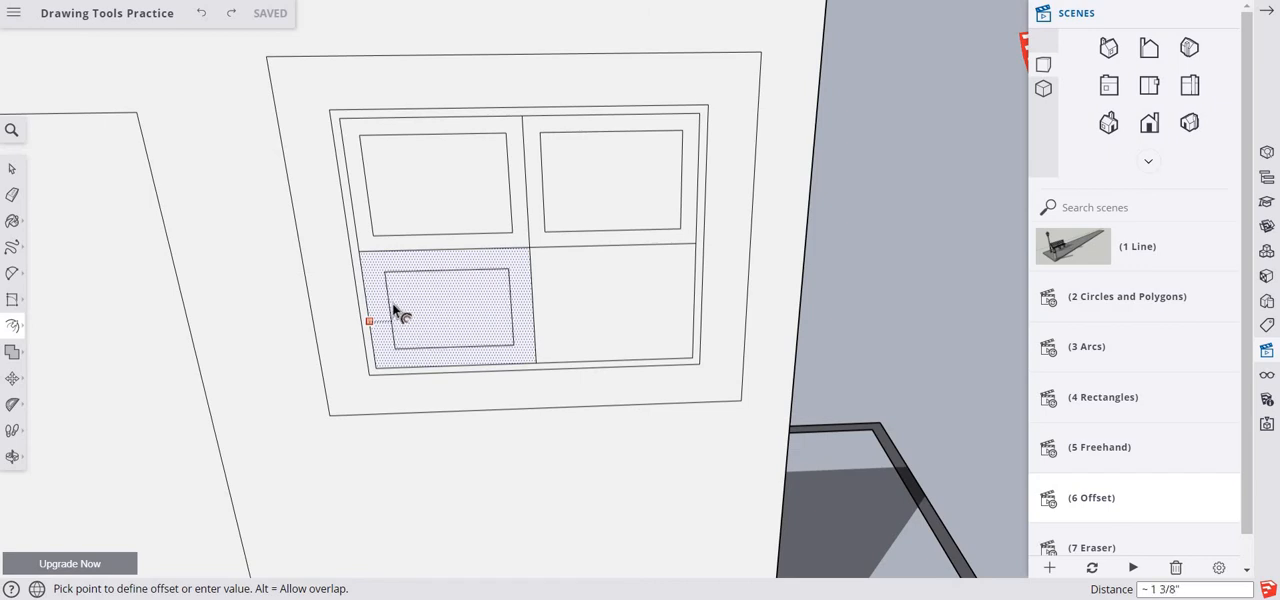
{"action": "type", "text": "1"}
{"action": "key", "text": "Return"}
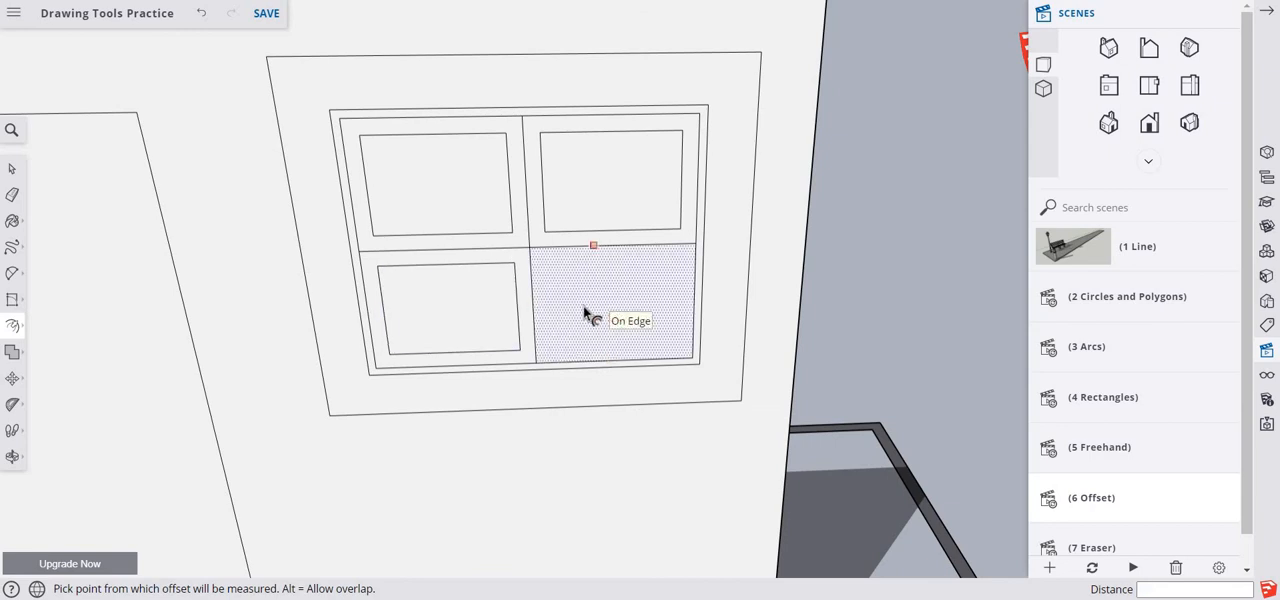
{"action": "double_click", "coordinate": [585, 316]}
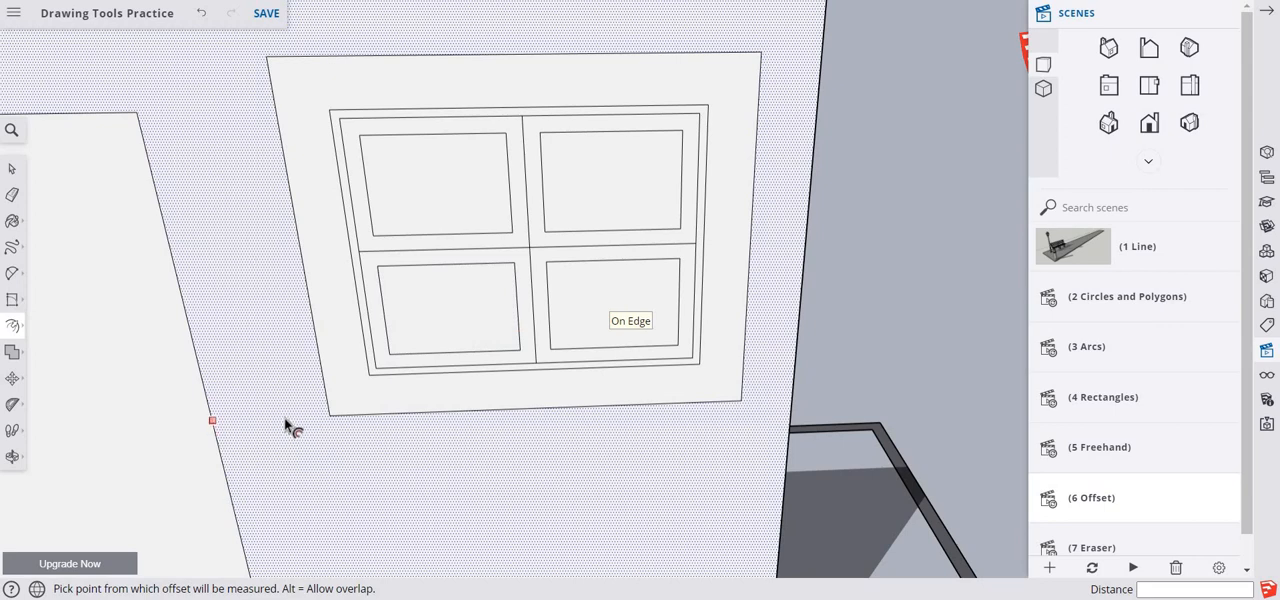
- Repeat the 1" inward offset on the right pane of the two-pane window above the door
{"action": "key", "text": "o"}
{"action": "left_click_drag", "start_coordinate": [277, 416], "coordinate": [262, 387]}
{"action": "scroll", "coordinate": [261, 386], "scroll_direction": "down", "scroll_amount": 5}
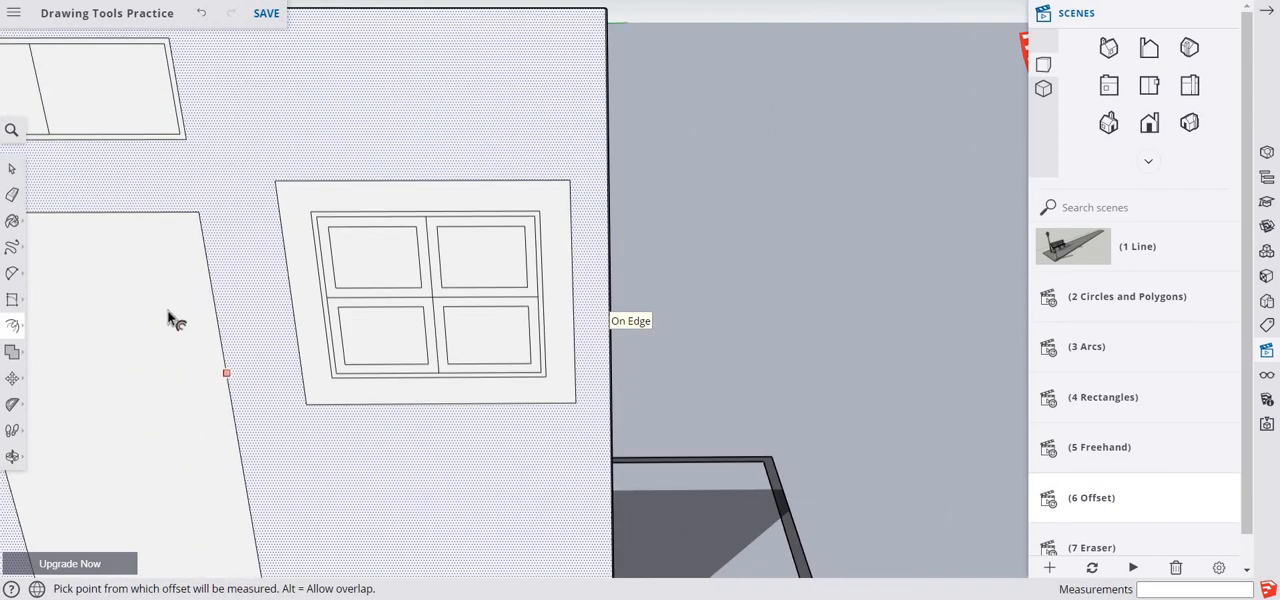
{"action": "scroll", "coordinate": [153, 280], "scroll_direction": "down", "scroll_amount": 1}
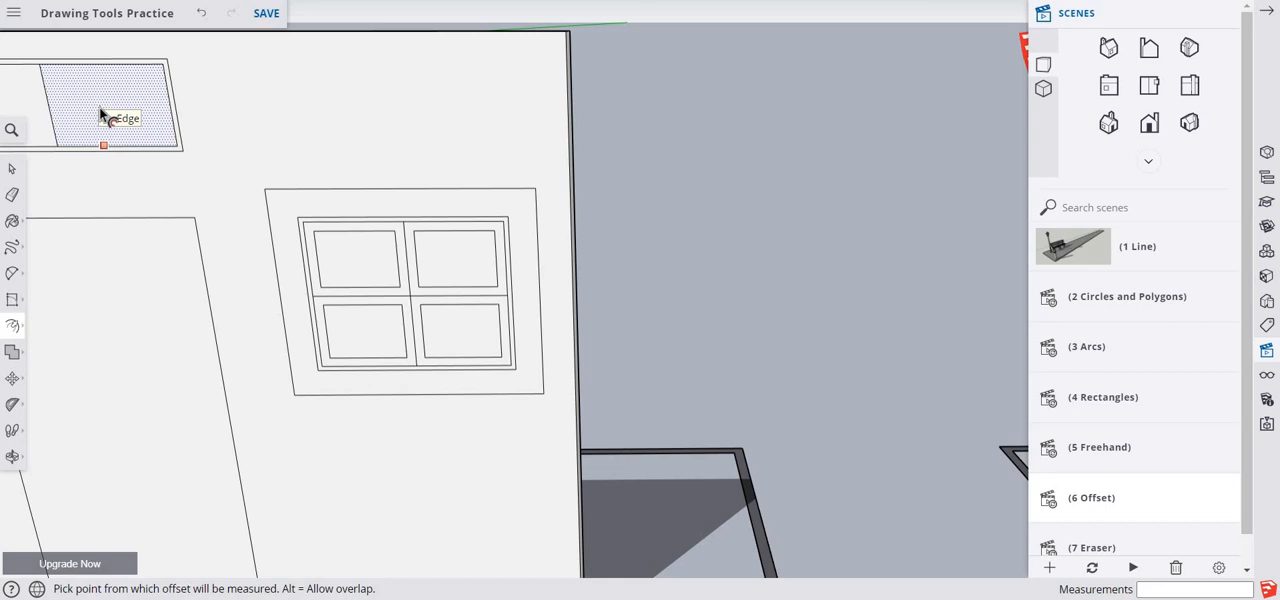
{"action": "double_click", "coordinate": [99, 107]}
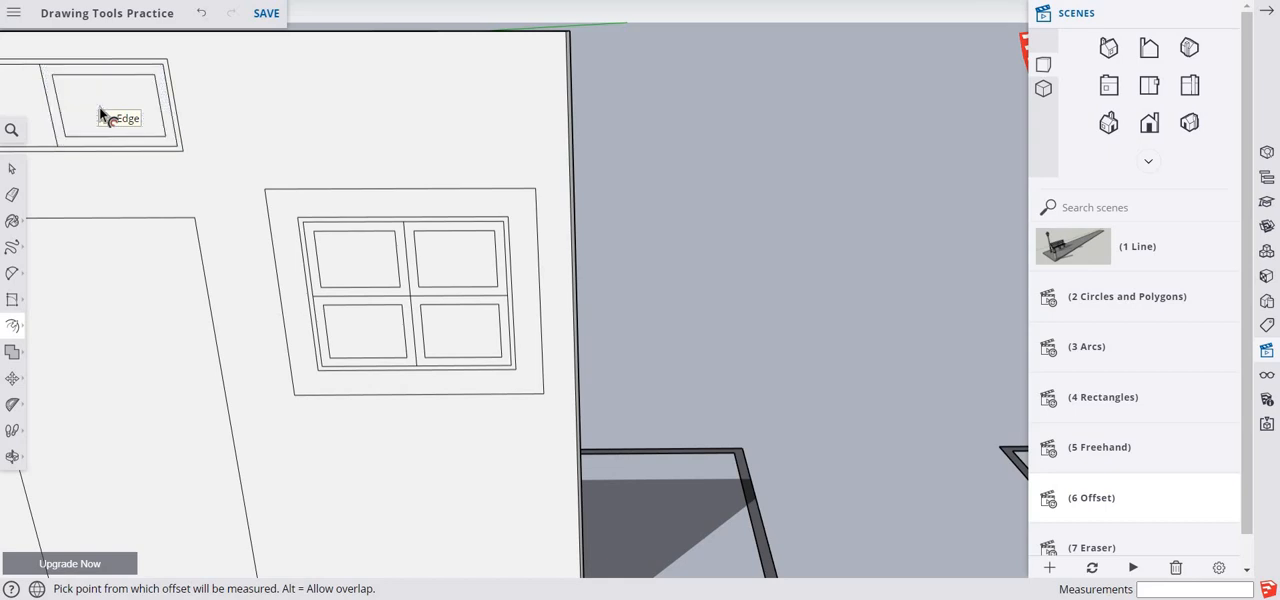
- Offset the left pane of the two-pane window above the door inward by 1" and save the model
{"action": "middle_click_drag", "start_coordinate": [92, 106], "coordinate": [689, 171]}
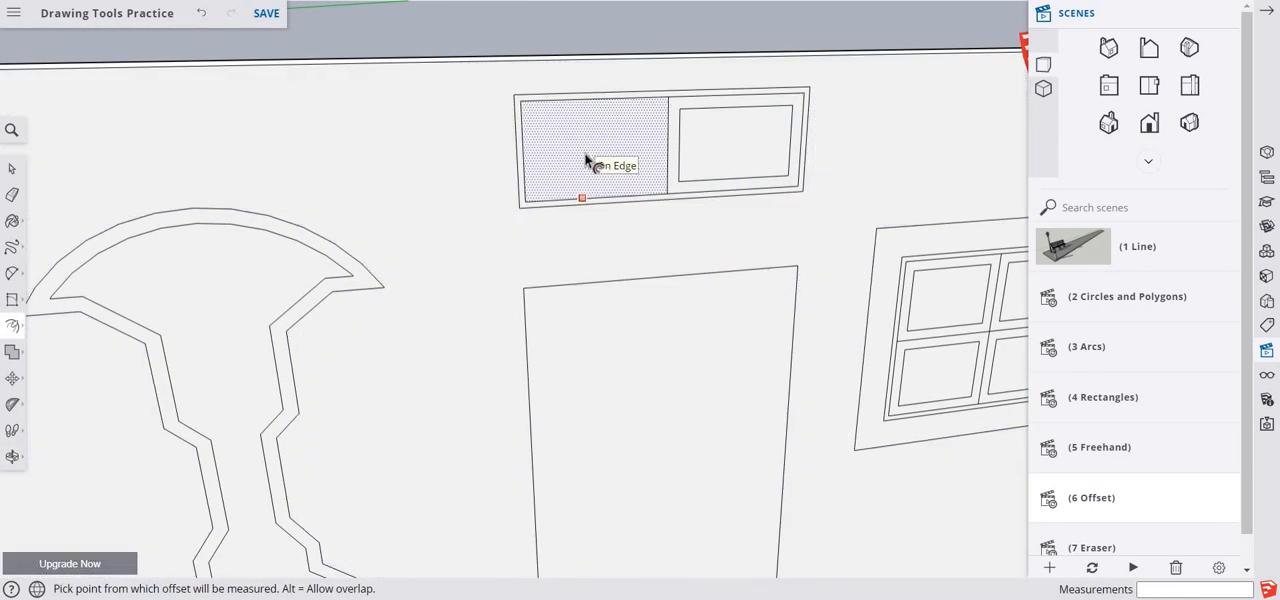
{"action": "left_click", "coordinate": [332, 243]}
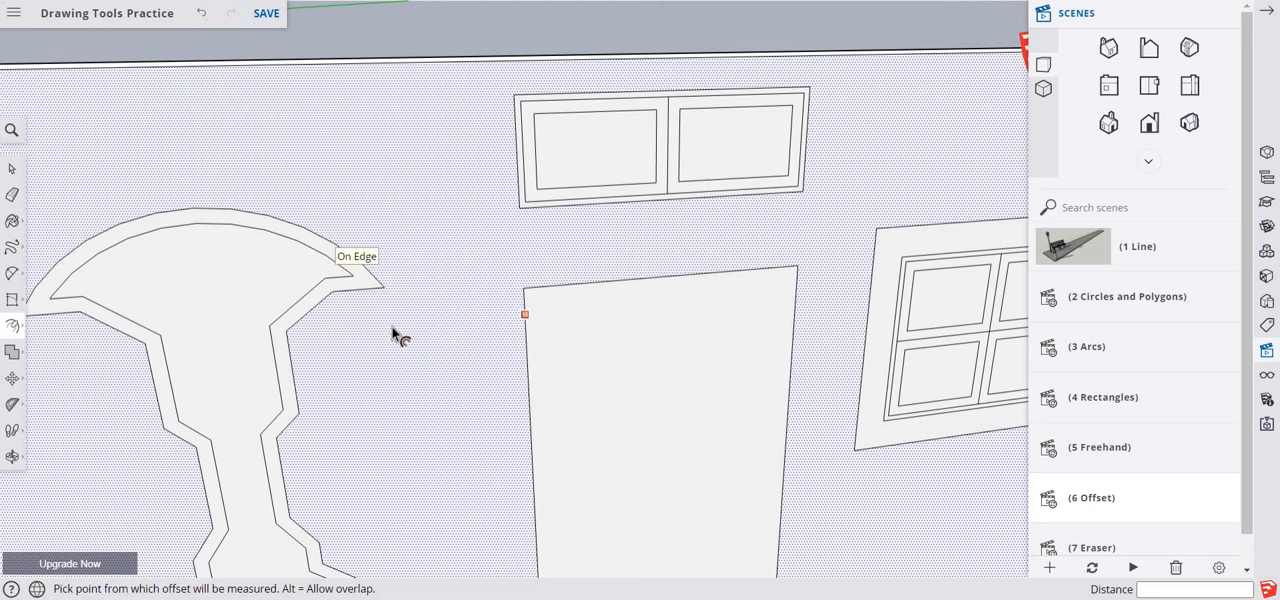
{"action": "scroll", "coordinate": [465, 443], "scroll_direction": "down", "scroll_amount": 2}
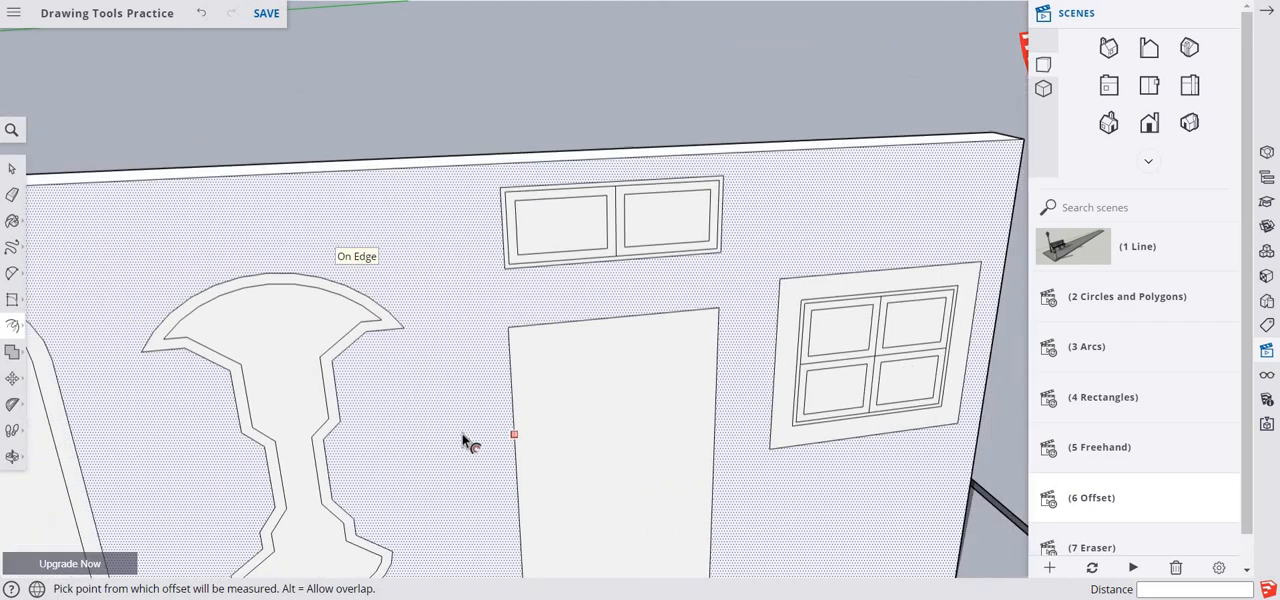
{"action": "scroll", "coordinate": [604, 443], "scroll_direction": "up", "scroll_amount": 4}
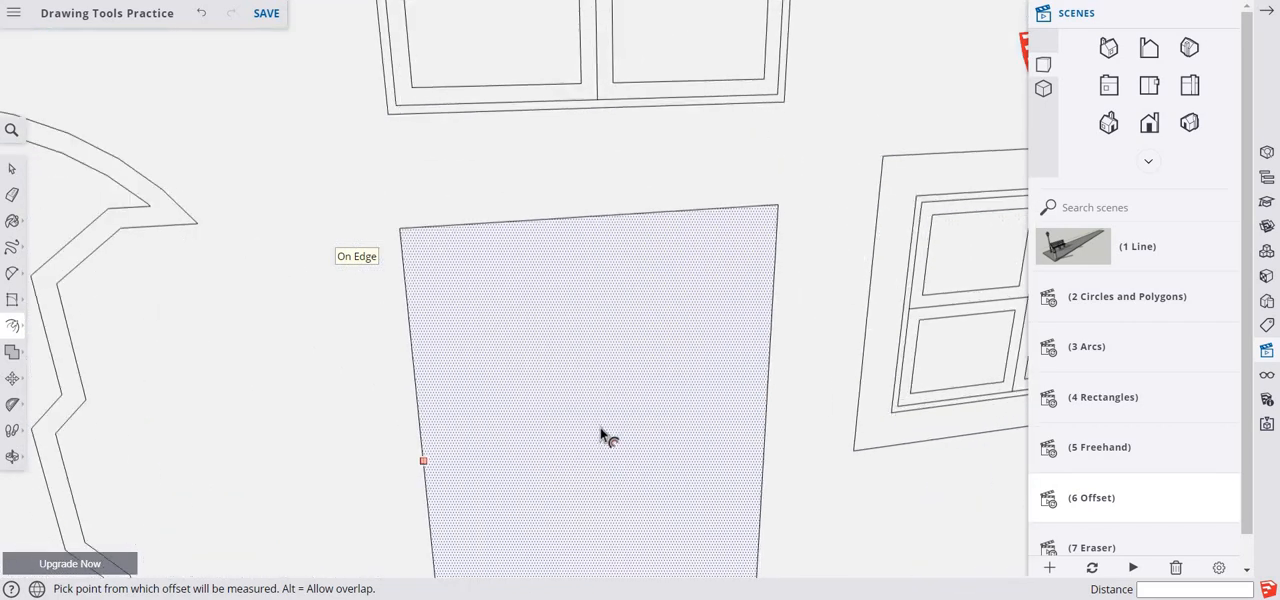
{"action": "scroll", "coordinate": [600, 437], "scroll_direction": "down", "scroll_amount": 1}
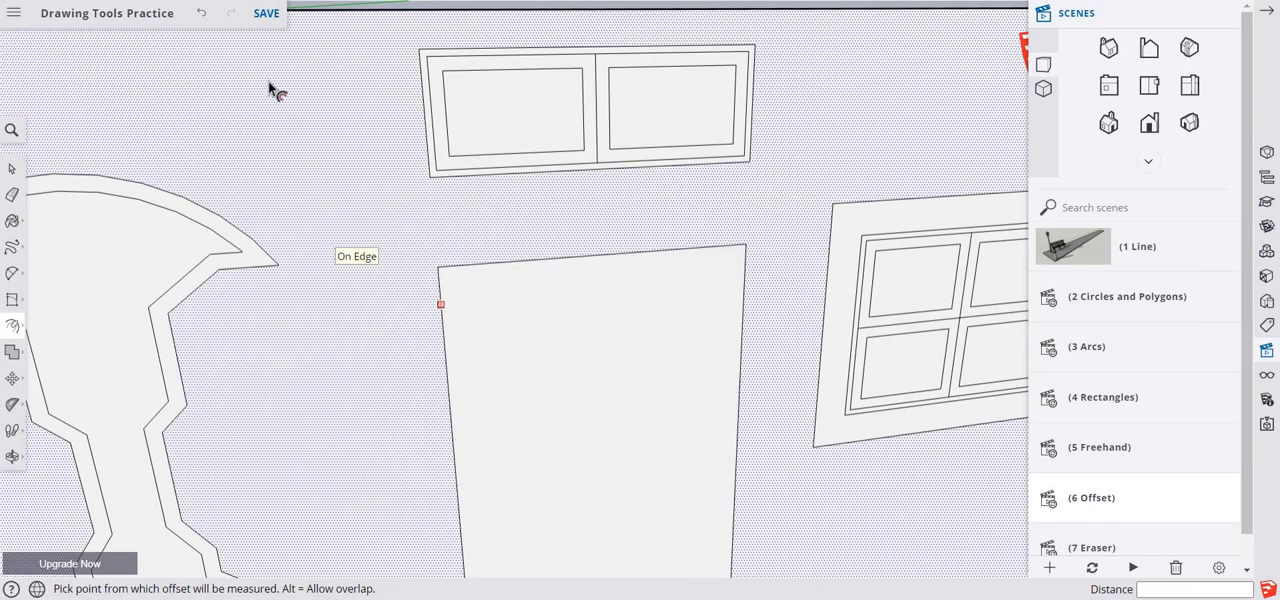
{"action": "left_click", "coordinate": [266, 13]}
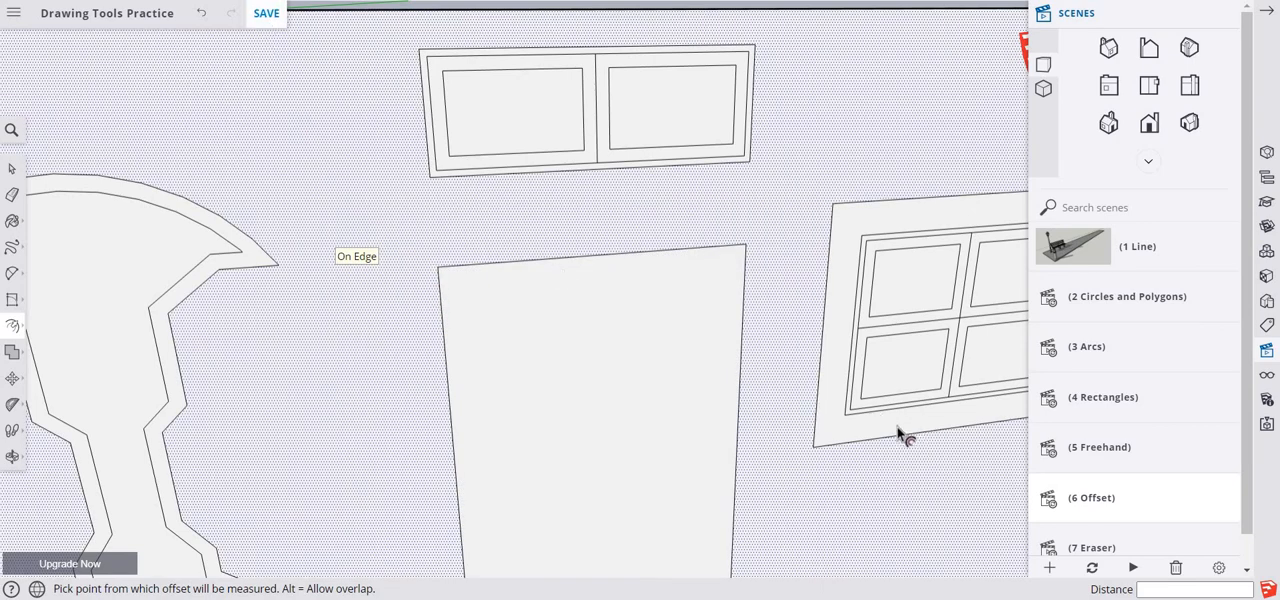
- Try to repeat the inward offset on the whole door face, and undo the result
{"action": "scroll", "coordinate": [793, 412], "scroll_direction": "down", "scroll_amount": 3}
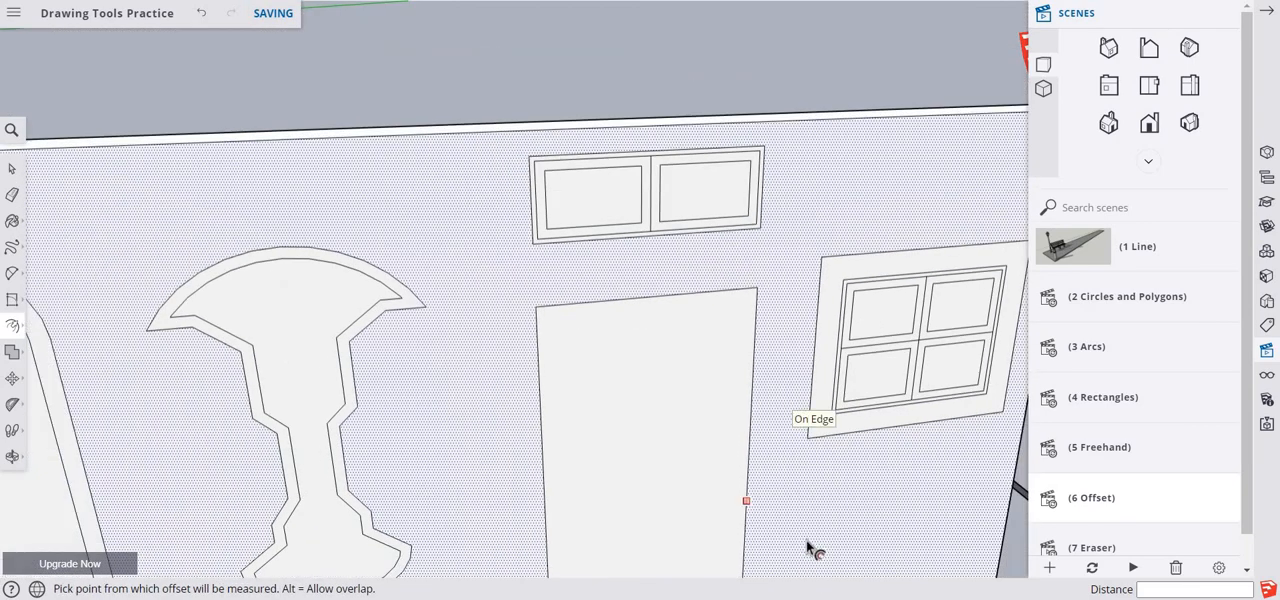
{"action": "mouse_move", "coordinate": [774, 529]}
{"action": "middle_mouse_down"}
{"action": "mouse_move", "coordinate": [694, 449]}
{"action": "mouse_move", "coordinate": [657, 314]}
{"action": "mouse_move", "coordinate": [610, 342]}
{"action": "mouse_move", "coordinate": [657, 371]}
{"action": "mouse_move", "coordinate": [660, 357]}
{"action": "mouse_move", "coordinate": [749, 351]}
{"action": "mouse_move", "coordinate": [698, 367]}
{"action": "middle_mouse_up"}
{"action": "key", "text": "f"}
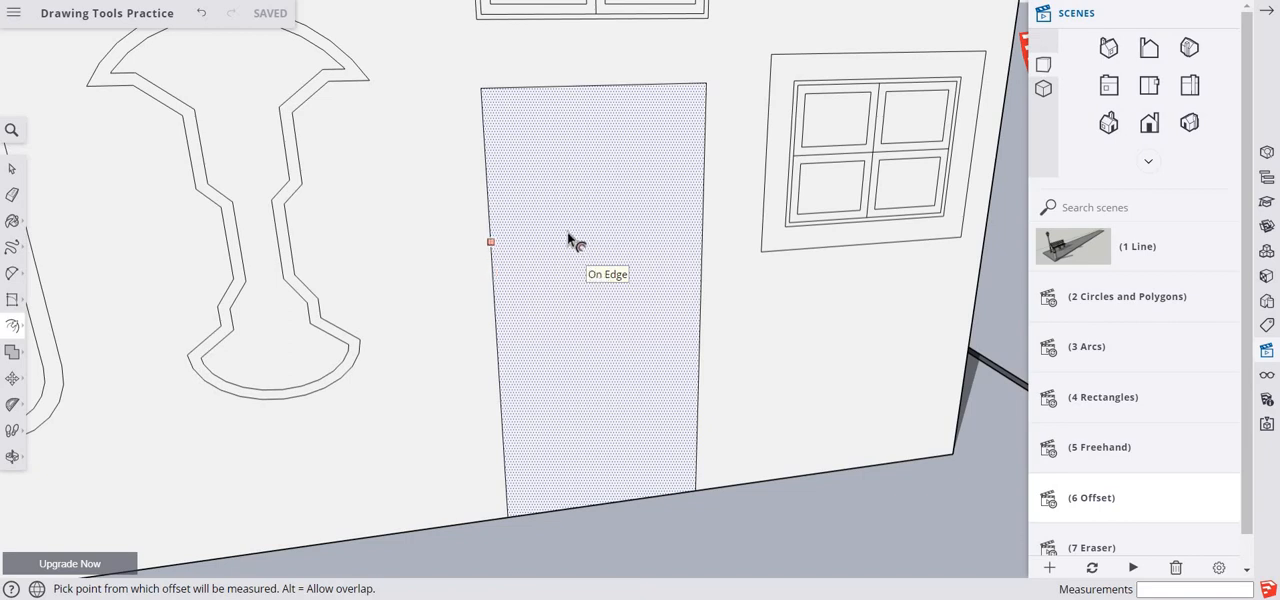
{"action": "double_click", "coordinate": [567, 232]}
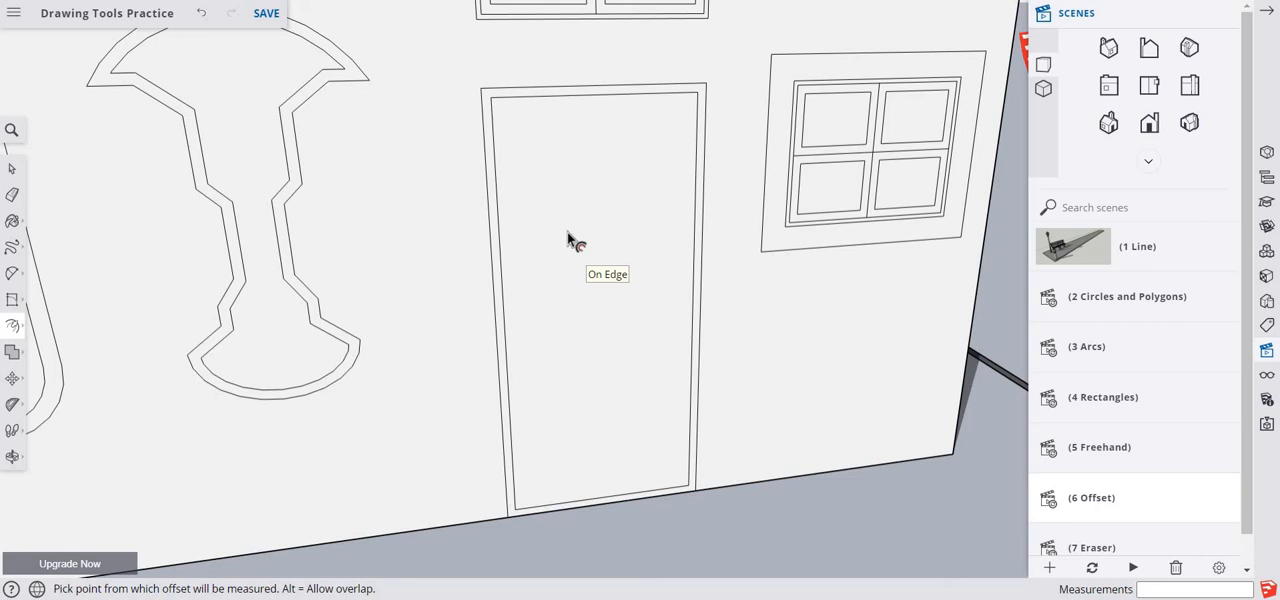
{"action": "key", "text": "ctrl+z"}
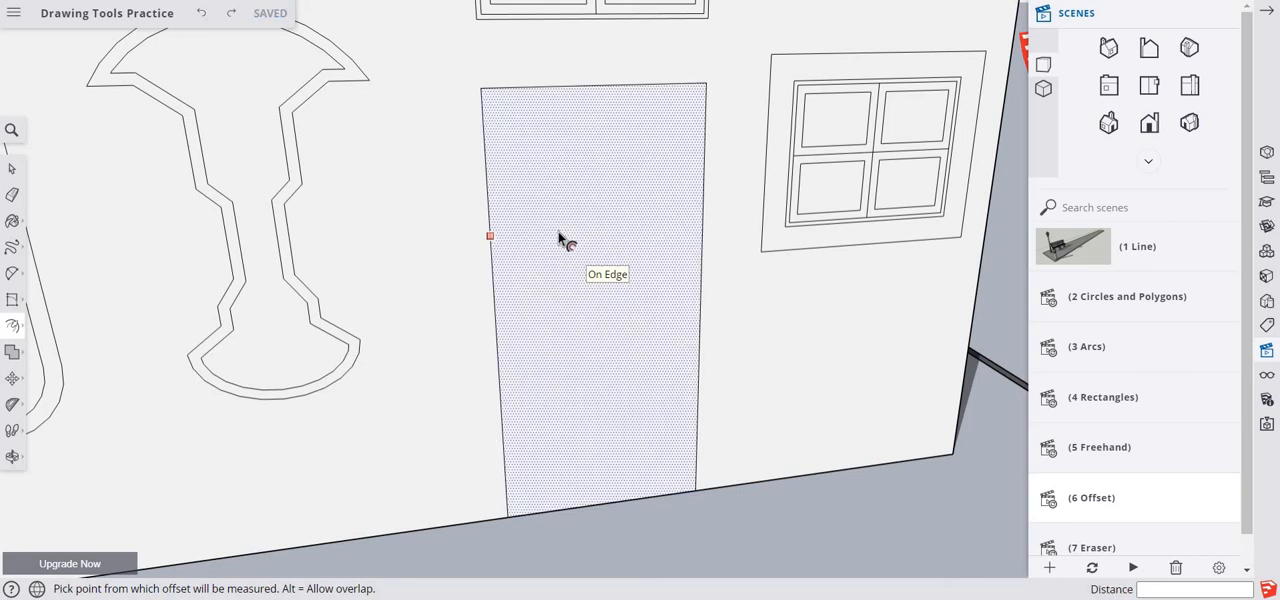
- Offset only the door's two side edges and top edge inward together by 2", excluding the bottom edge
{"action": "key", "text": "space"}
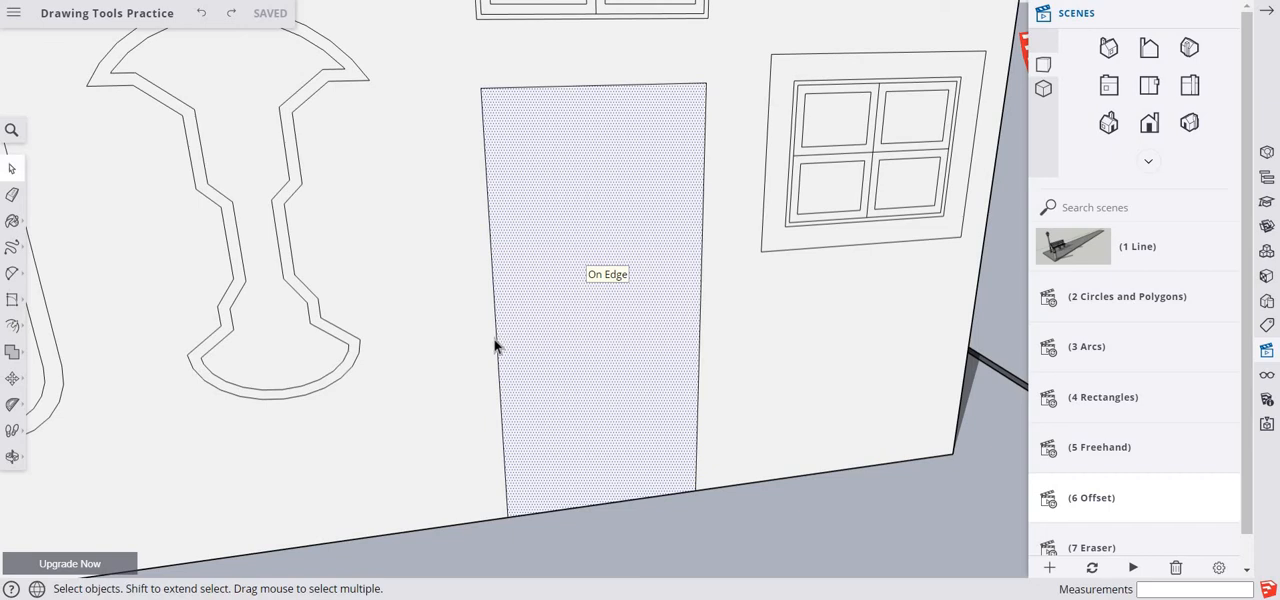
{"action": "left_click", "coordinate": [496, 345]}
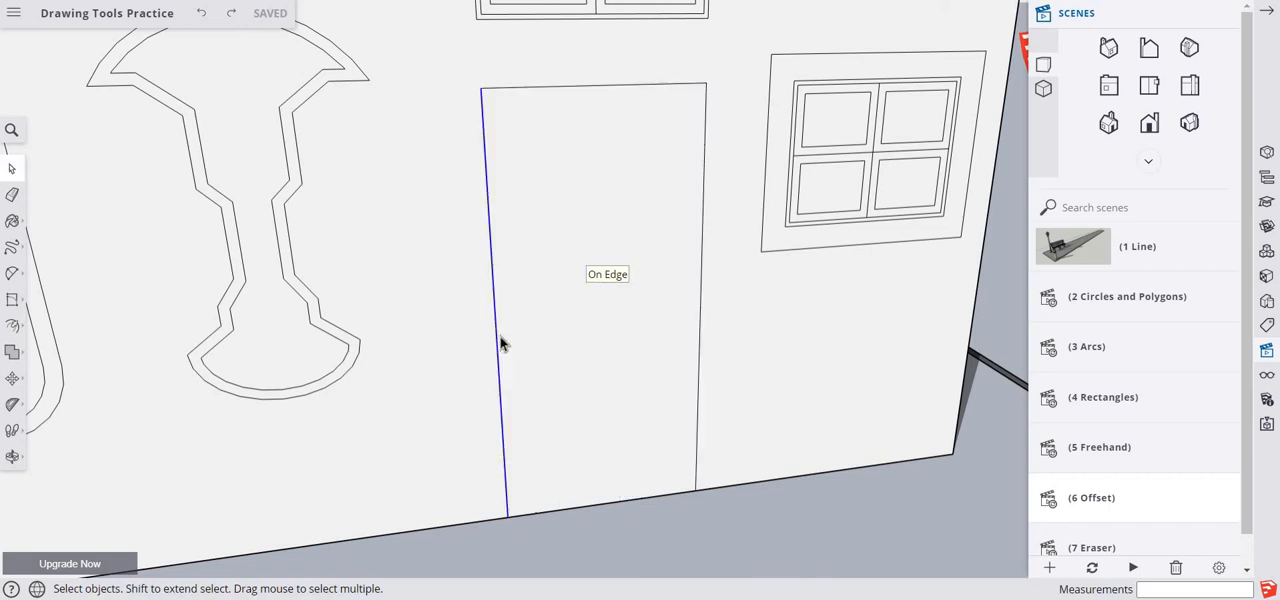
{"action": "left_click", "coordinate": [609, 88], "text": "shift"}
{"action": "left_click", "coordinate": [704, 226], "text": "shift"}
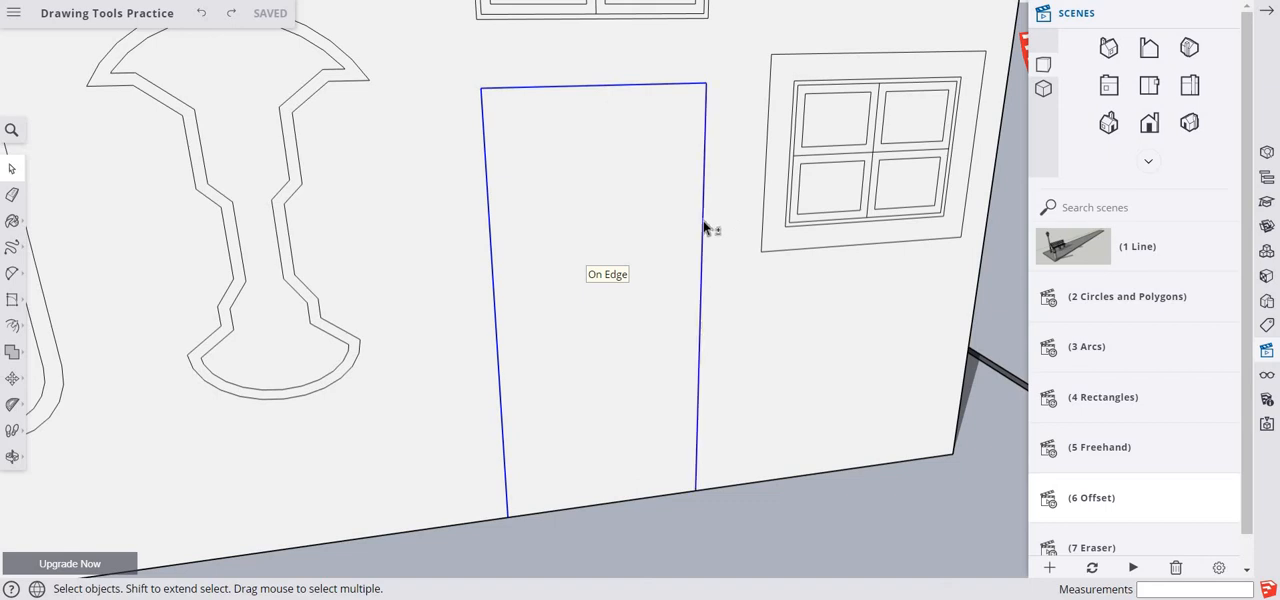
{"action": "left_click", "coordinate": [12, 325]}
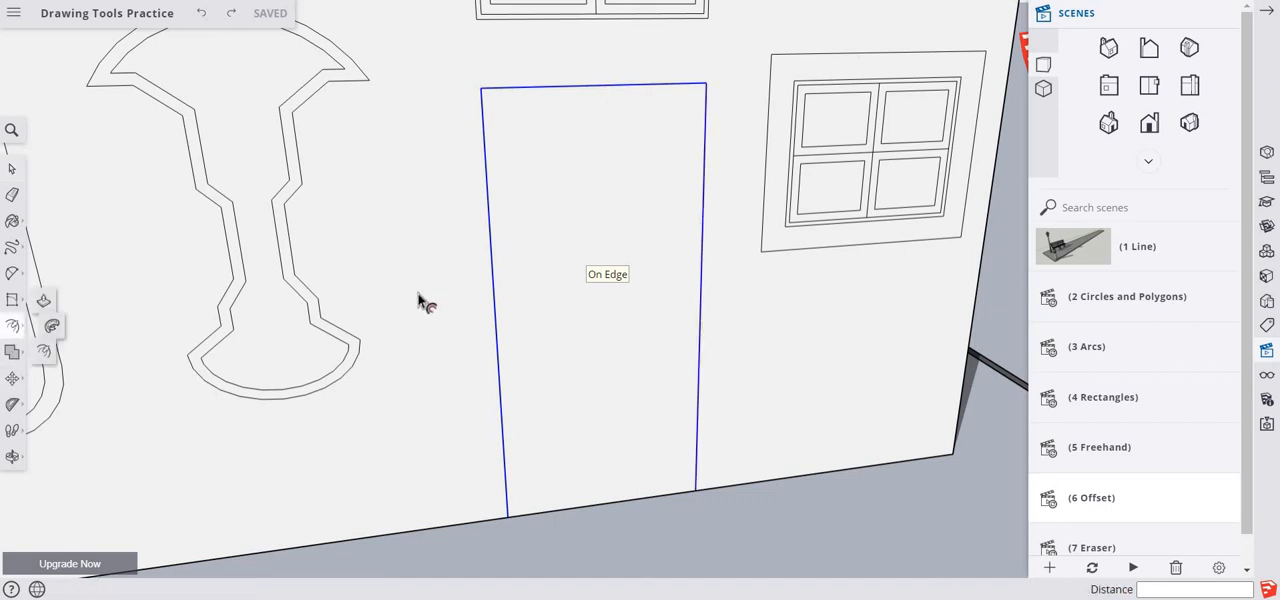
{"action": "left_click", "coordinate": [558, 244]}
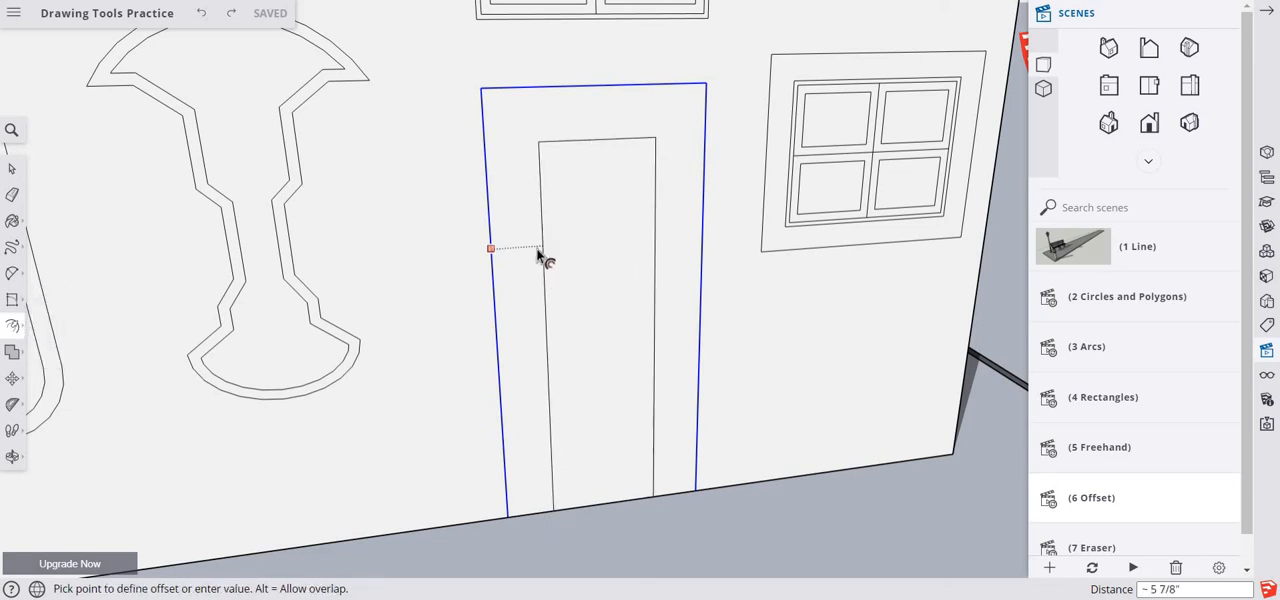
{"action": "type", "text": "2"}
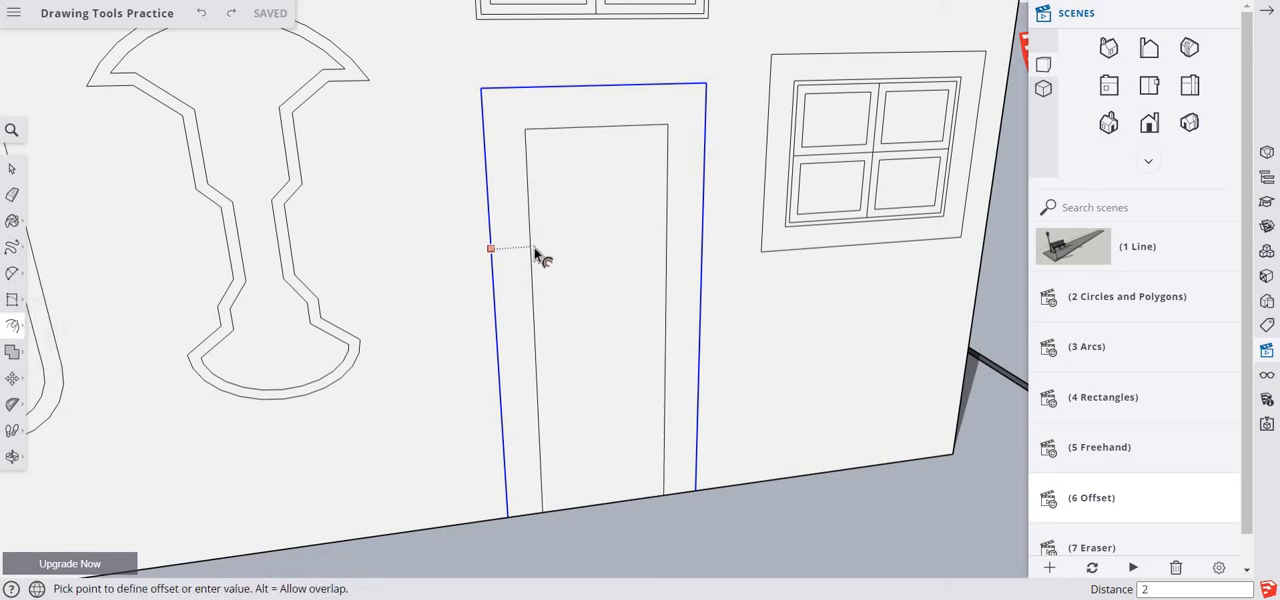
{"action": "key", "text": "Return"}
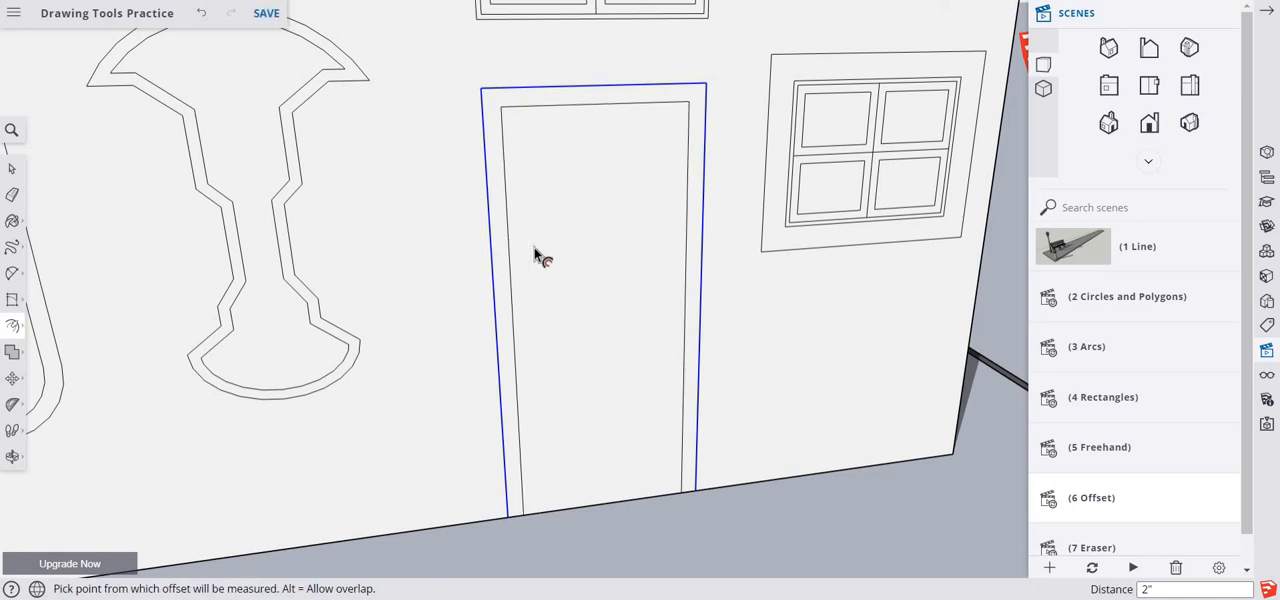
- Paste the copied name label onto the ground in front of the wall, beside the foot of the door
{"action": "scroll", "coordinate": [673, 347], "scroll_direction": "down", "scroll_amount": 5}
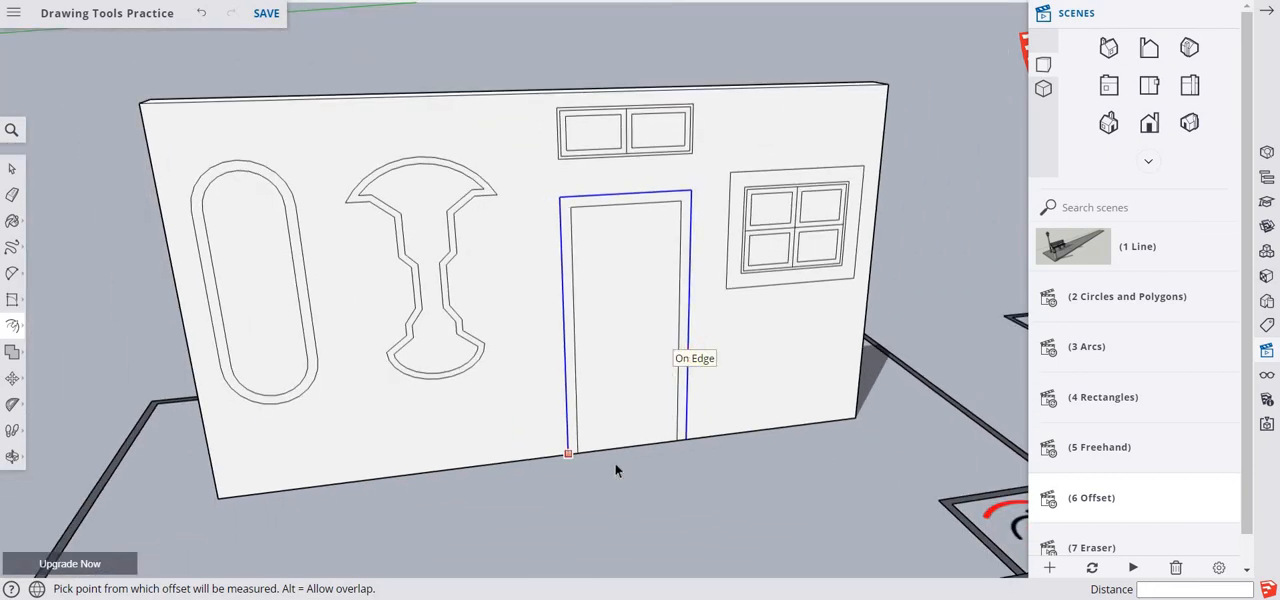
{"action": "key", "text": "space"}
{"action": "right_click", "coordinate": [596, 508]}
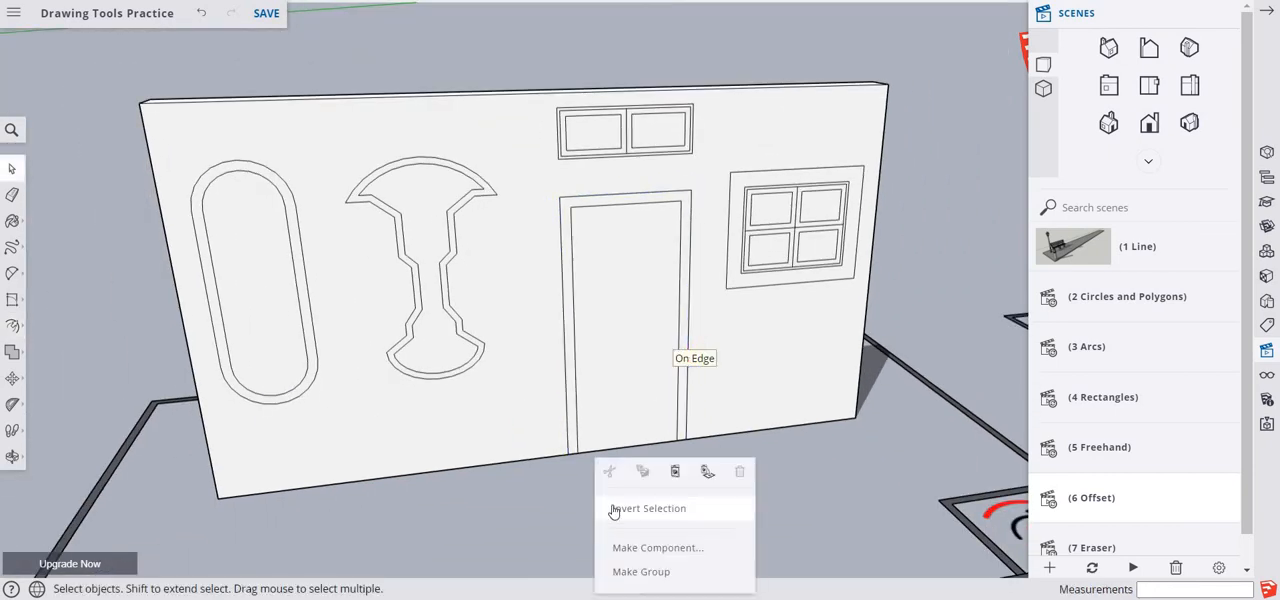
{"action": "left_click", "coordinate": [675, 471]}
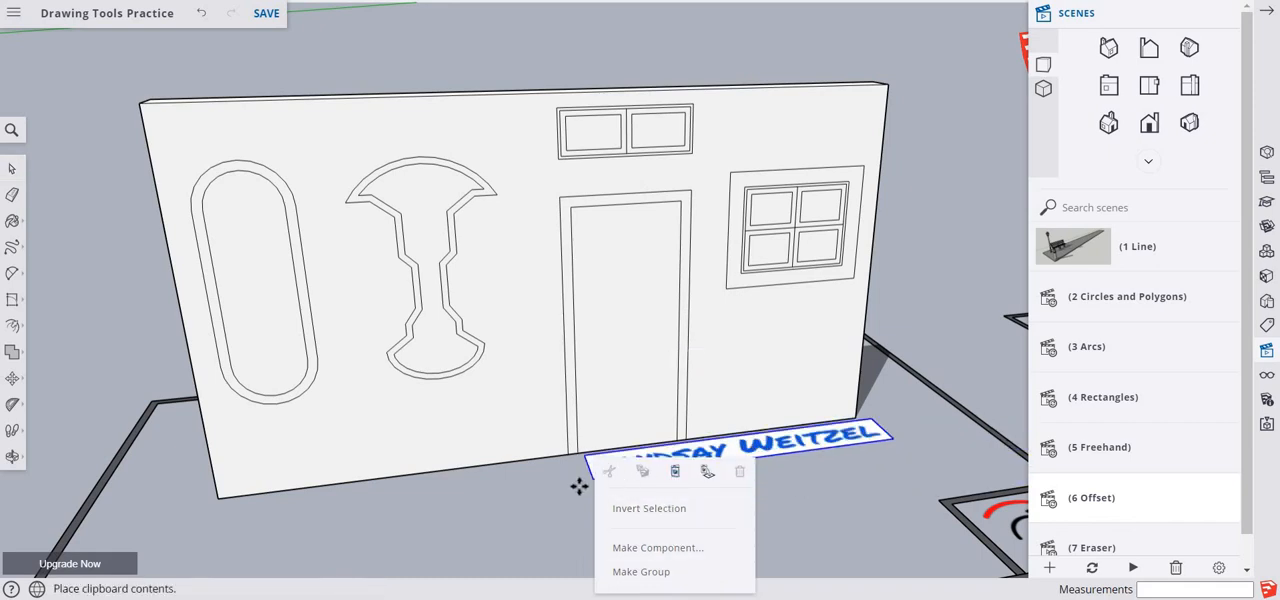
{"action": "left_click", "coordinate": [653, 502]}
- Capture the whole wall with its name label as a new snip in Snipping Tool, and save the model
{"action": "key", "text": "m"}
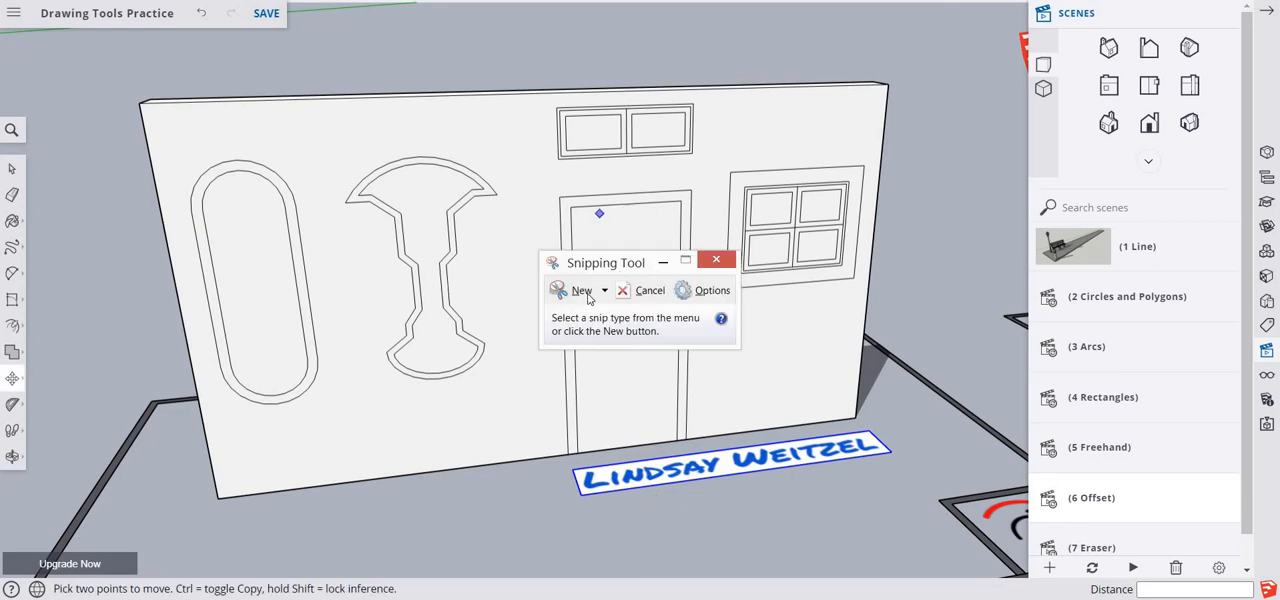
{"action": "left_click", "coordinate": [568, 290]}
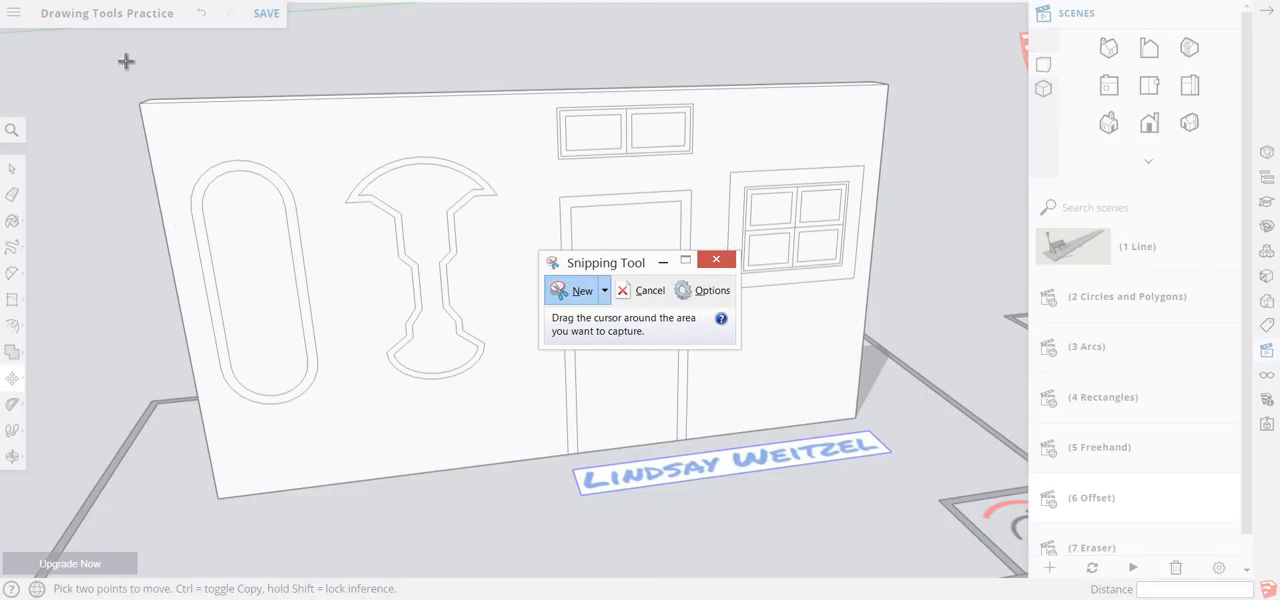
{"action": "left_click_drag", "start_coordinate": [125, 60], "coordinate": [940, 565]}
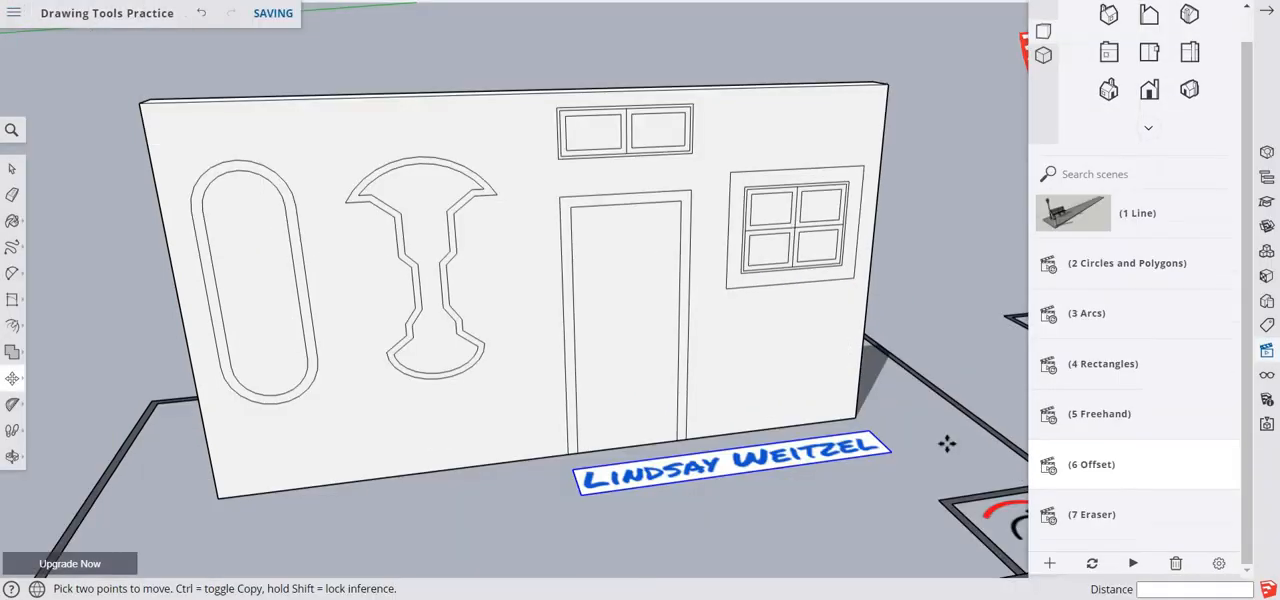
- Open the (7 Eraser) scene and erase the dark grey rectangles in the middle and upper rows of the coloured panel
{"action": "left_click", "coordinate": [1048, 520]}
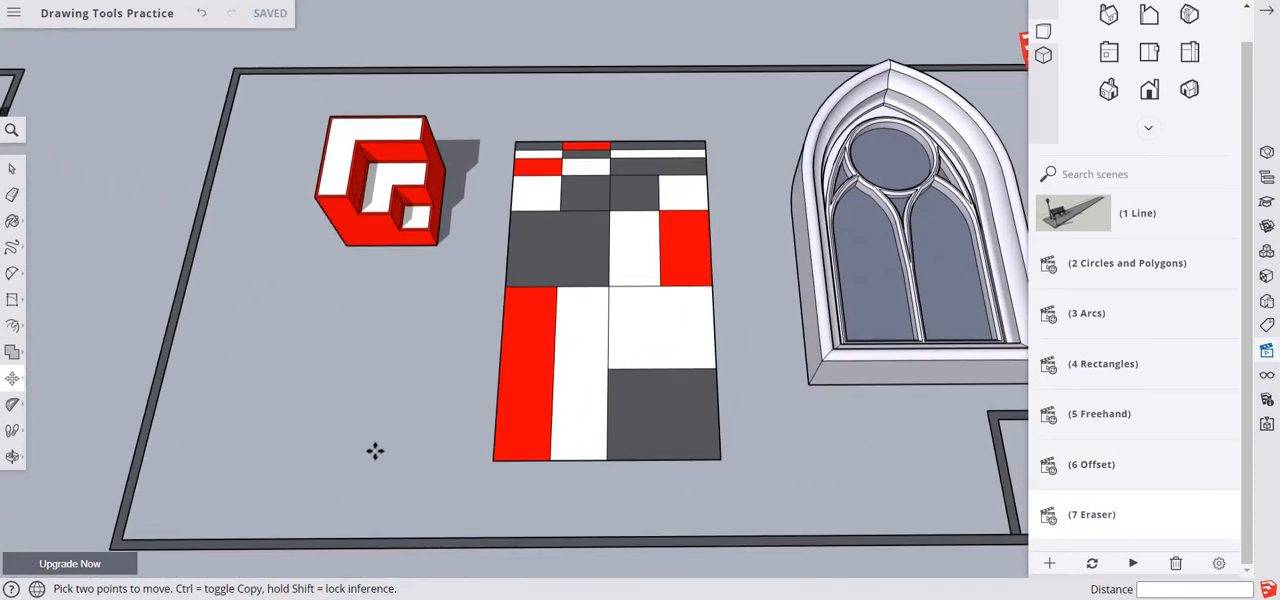
{"action": "scroll", "coordinate": [377, 451], "scroll_direction": "up", "scroll_amount": 3}
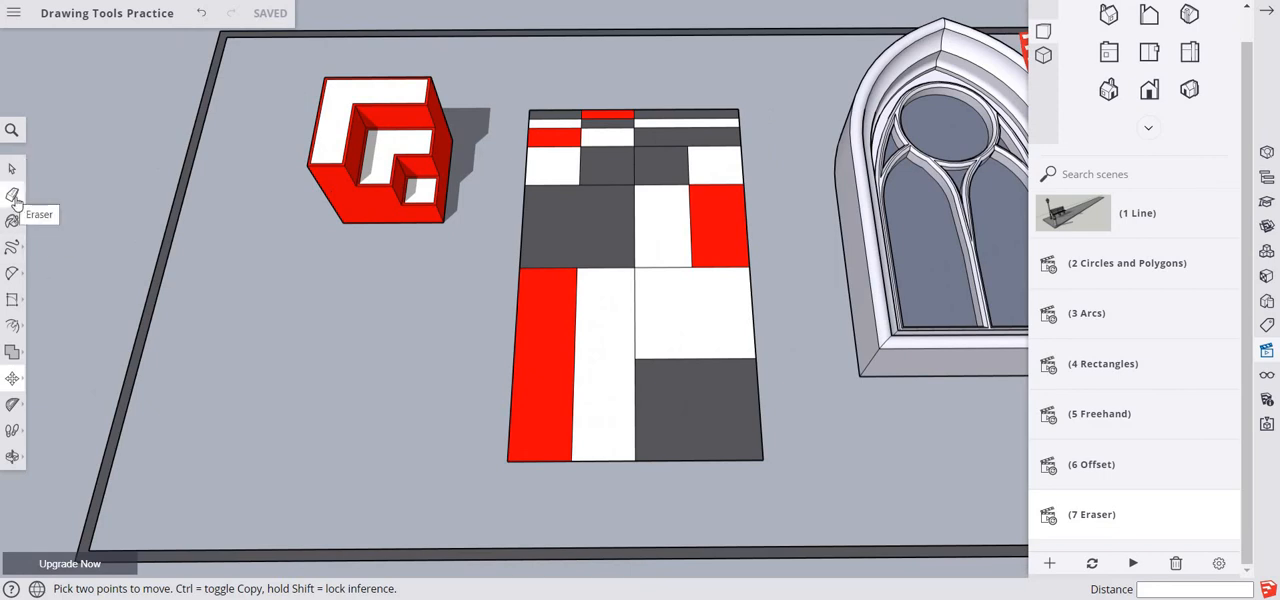
{"action": "left_click", "coordinate": [13, 196]}
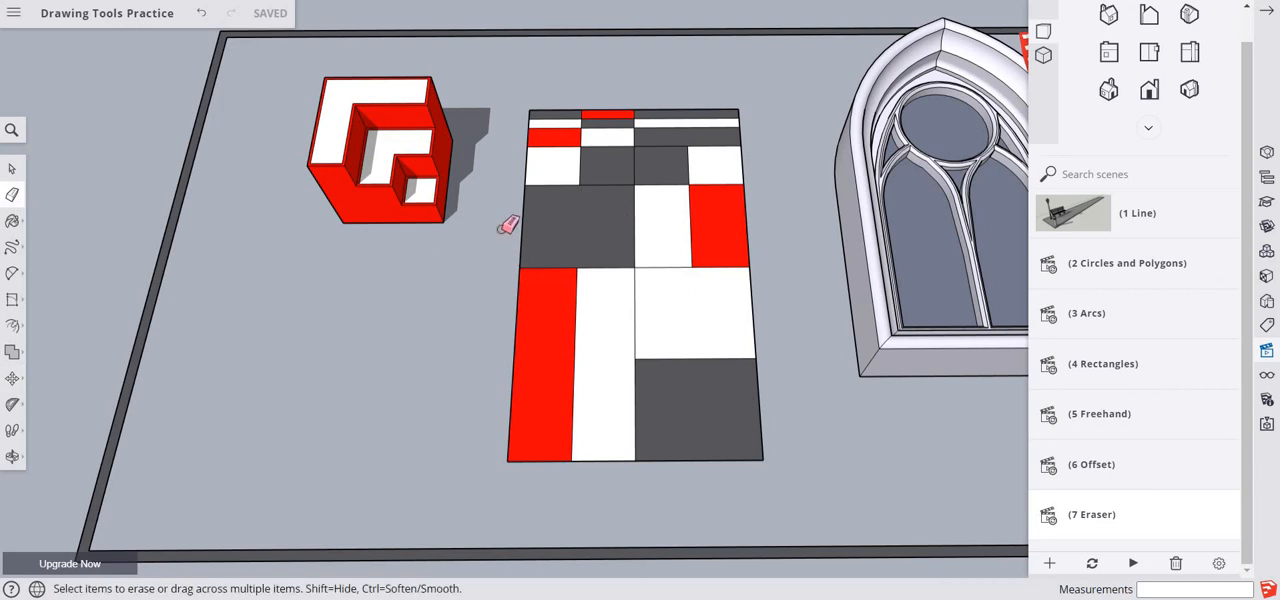
{"action": "mouse_move", "coordinate": [517, 223]}
{"action": "left_mouse_down"}
{"action": "mouse_move", "coordinate": [600, 213]}
{"action": "mouse_move", "coordinate": [611, 175]}
{"action": "mouse_move", "coordinate": [691, 134]}
{"action": "mouse_move", "coordinate": [766, 129]}
{"action": "left_mouse_up"}
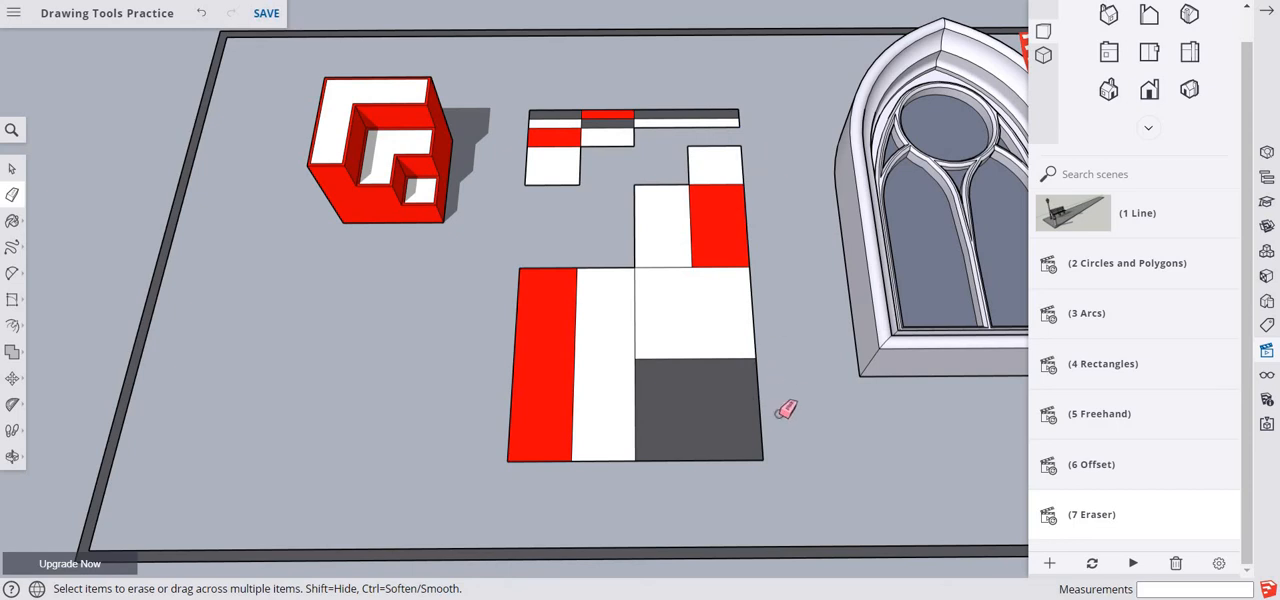
- Erase the large dark grey rectangle at the panel's lower-right corner and the dark grey strip at its upper-right corner
{"action": "left_click_drag", "start_coordinate": [757, 417], "coordinate": [719, 475]}
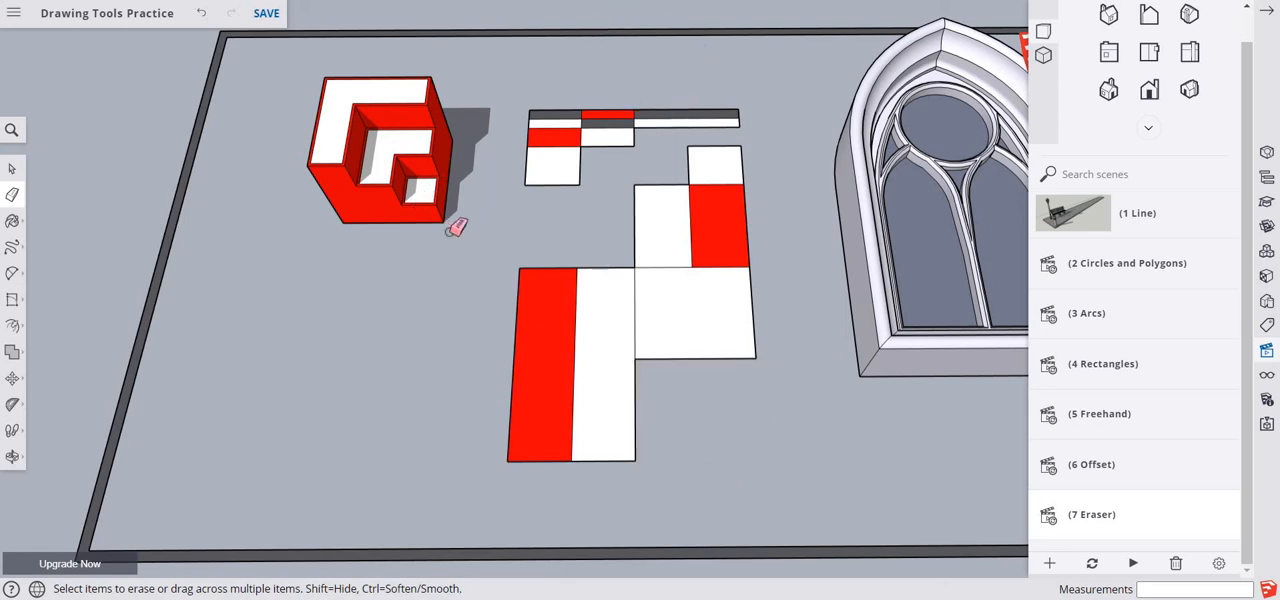
{"action": "scroll", "coordinate": [523, 217], "scroll_direction": "up", "scroll_amount": 3}
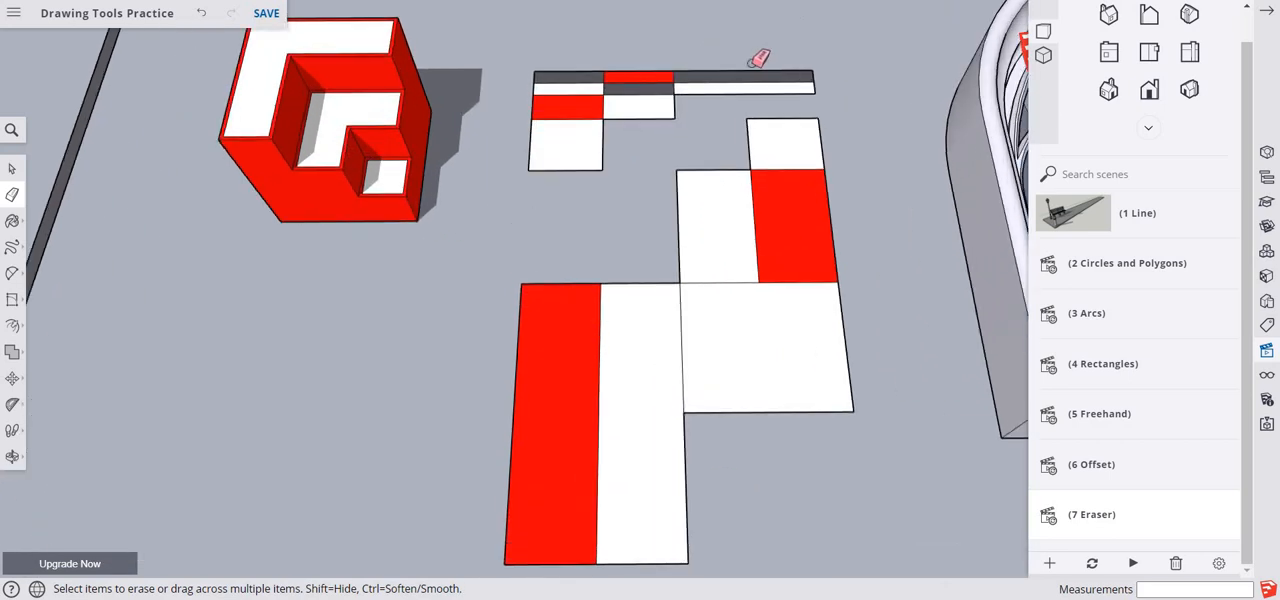
{"action": "mouse_move", "coordinate": [749, 63]}
{"action": "left_mouse_down"}
{"action": "mouse_move", "coordinate": [828, 70]}
{"action": "mouse_move", "coordinate": [846, 78]}
{"action": "mouse_move", "coordinate": [836, 96]}
{"action": "left_mouse_up"}
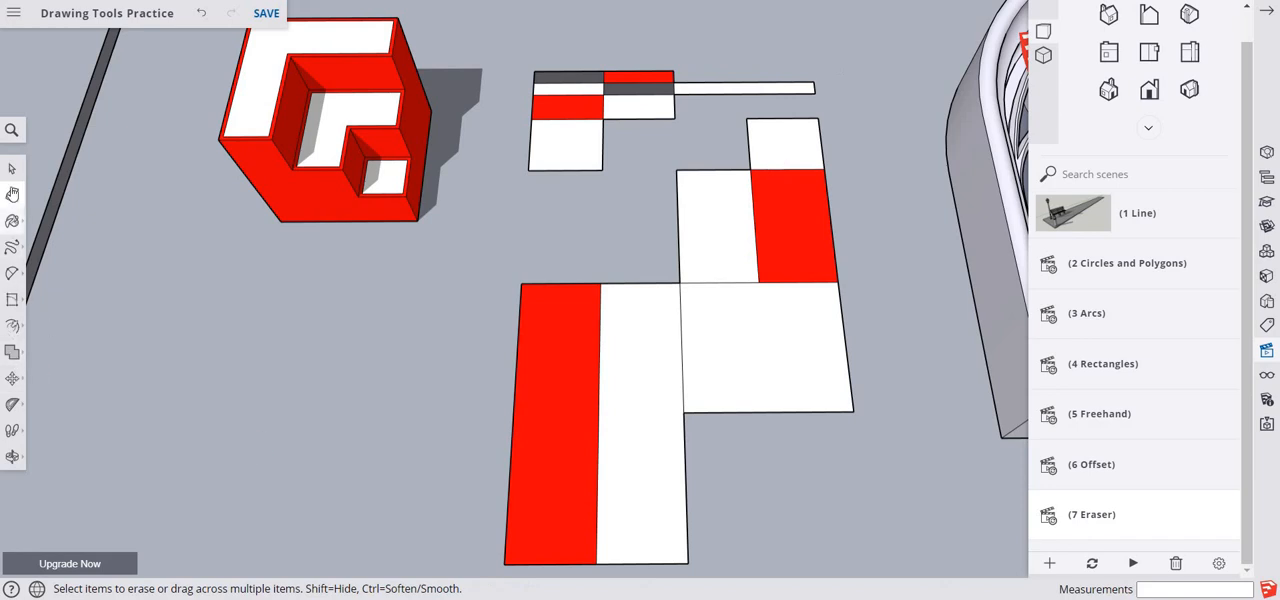
- Draw a closed rectangle with the Line tool on the ground in front of the red stepped block
{"action": "left_click", "coordinate": [12, 248]}
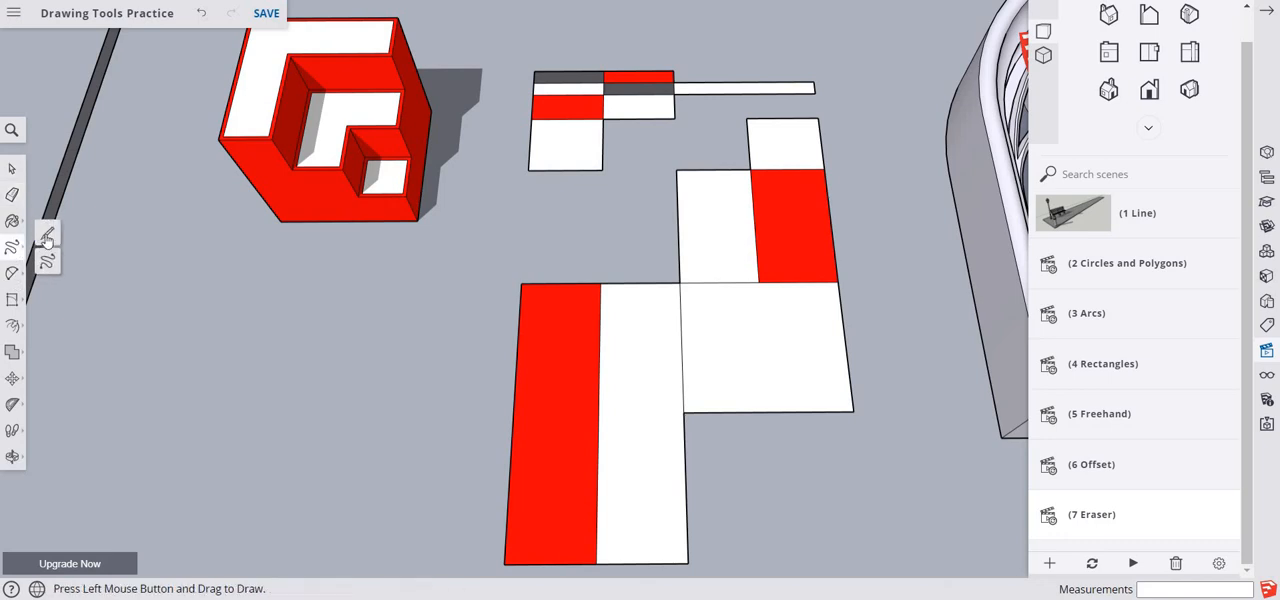
{"action": "left_click", "coordinate": [47, 236]}
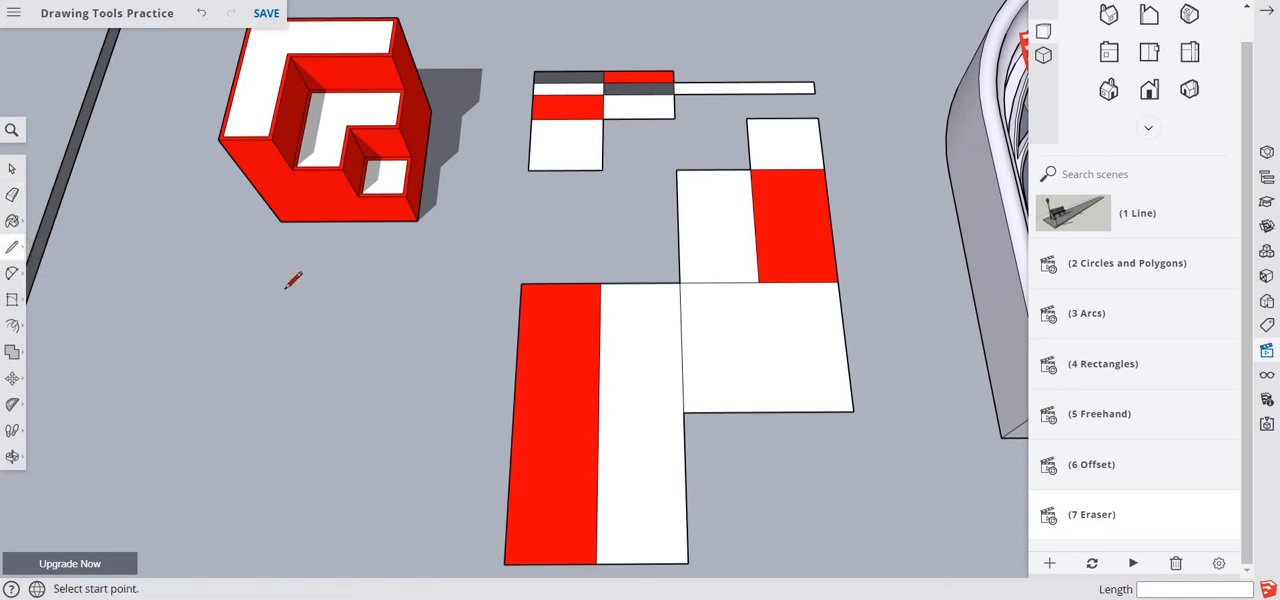
{"action": "left_click", "coordinate": [286, 287]}
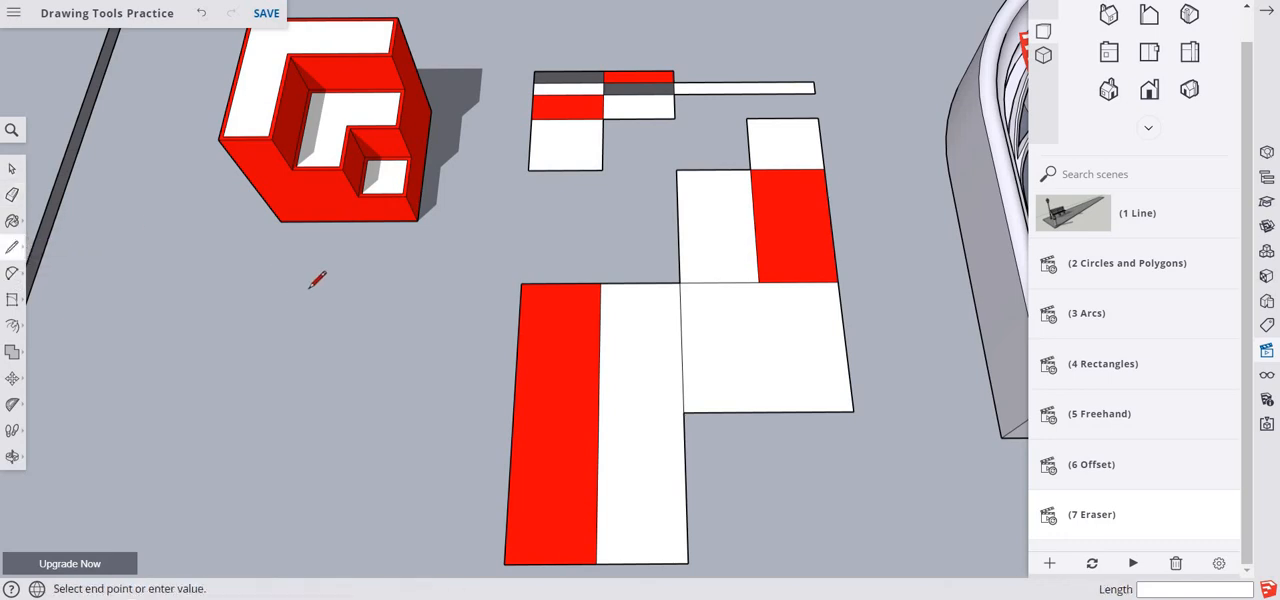
{"action": "left_click", "coordinate": [411, 287]}
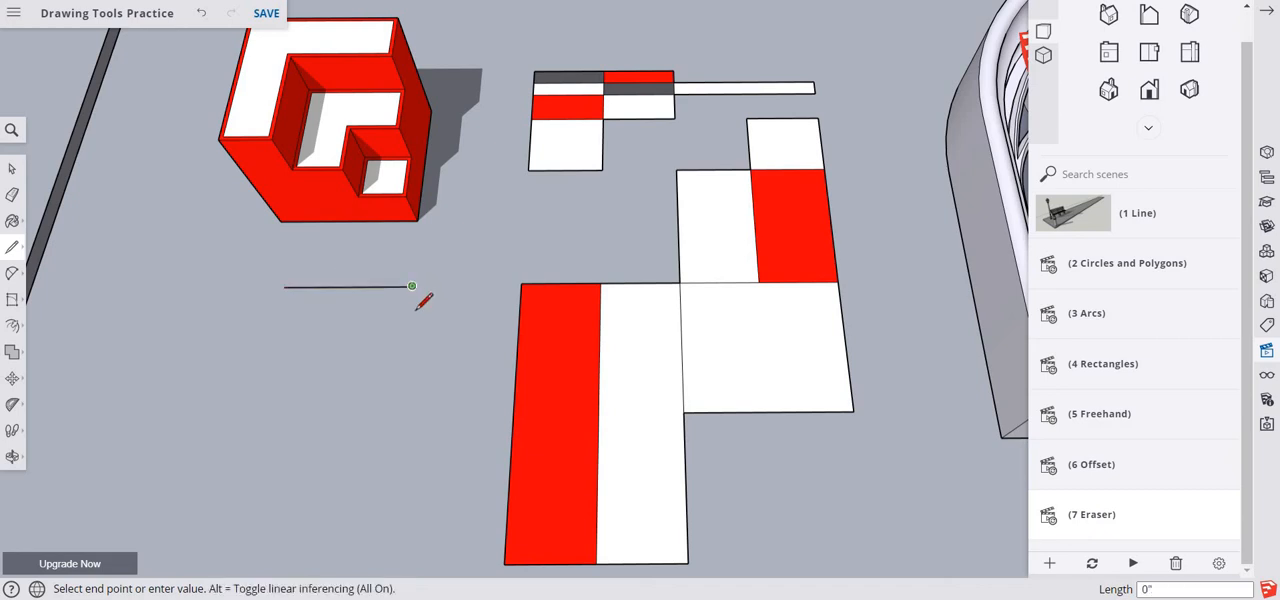
{"action": "left_click", "coordinate": [406, 331]}
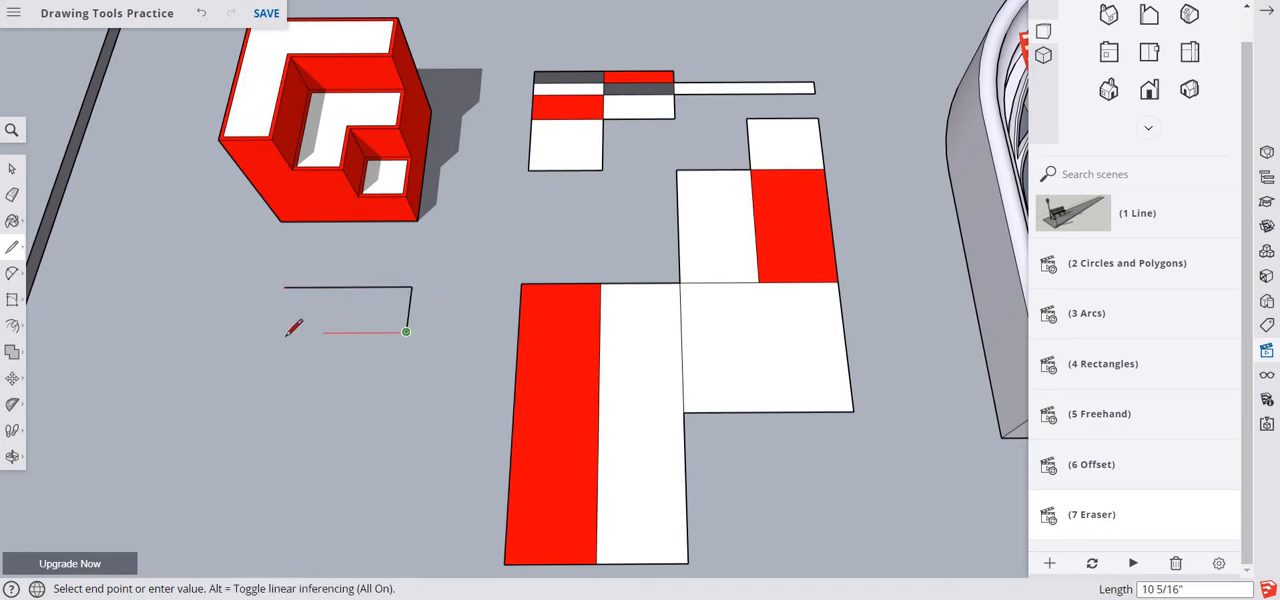
{"action": "left_click", "coordinate": [276, 332]}
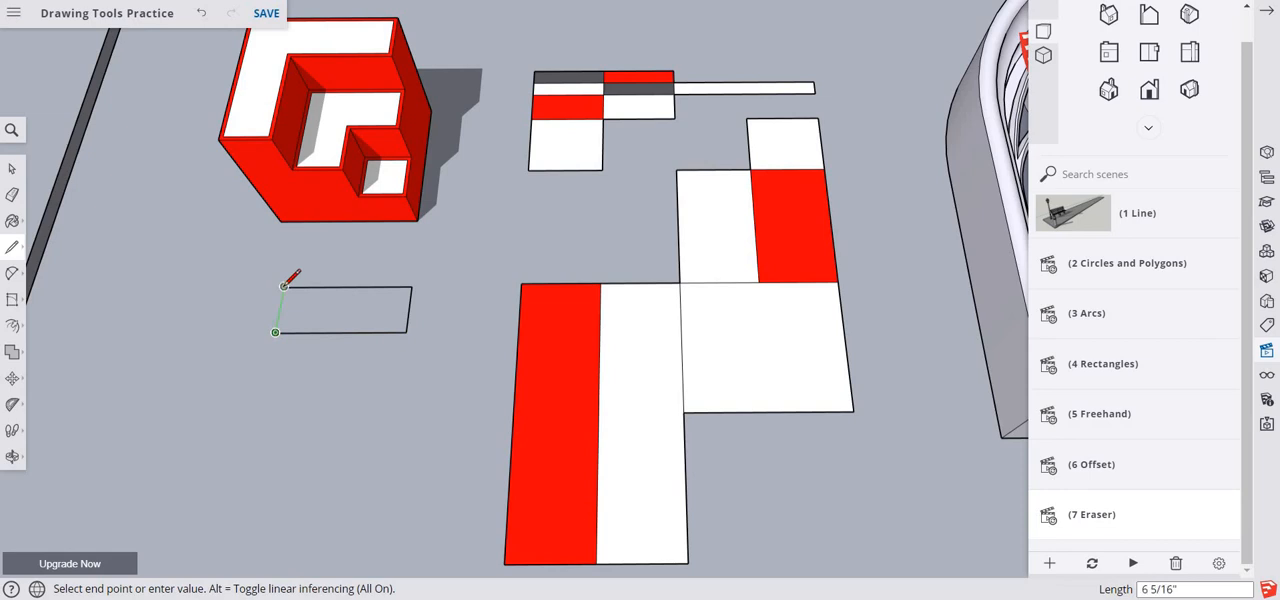
{"action": "left_click", "coordinate": [283, 287]}
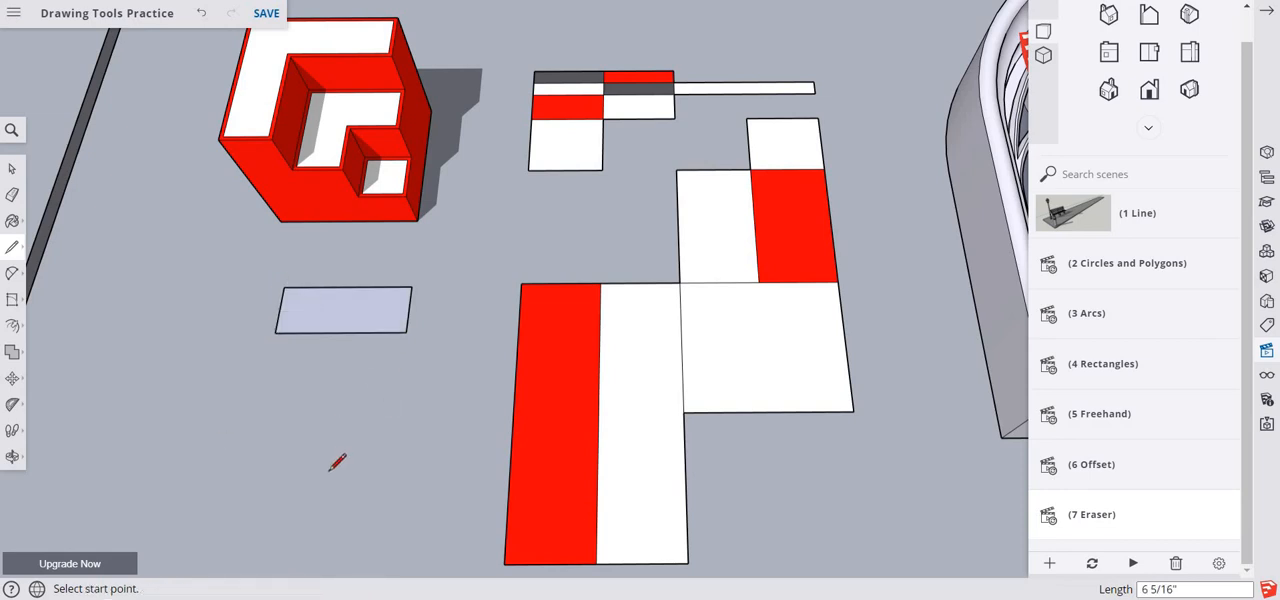
- Push/Pull the new rectangle upward into a box about 1' 3 3/8" high
{"action": "key", "text": "p"}
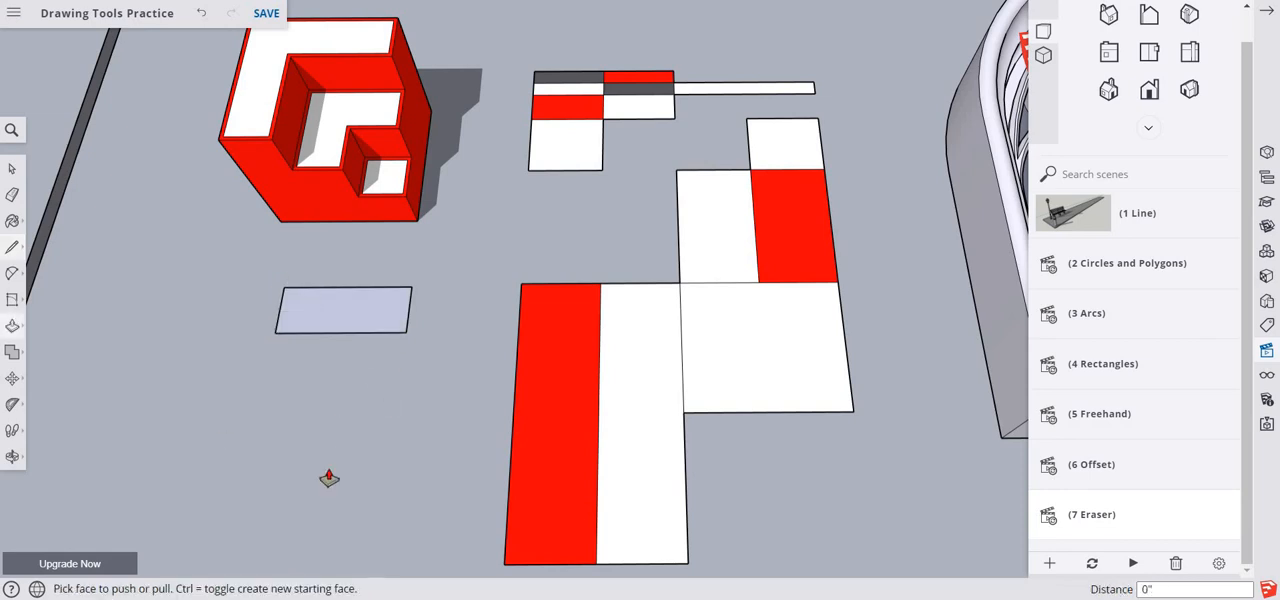
{"action": "left_click", "coordinate": [318, 325]}
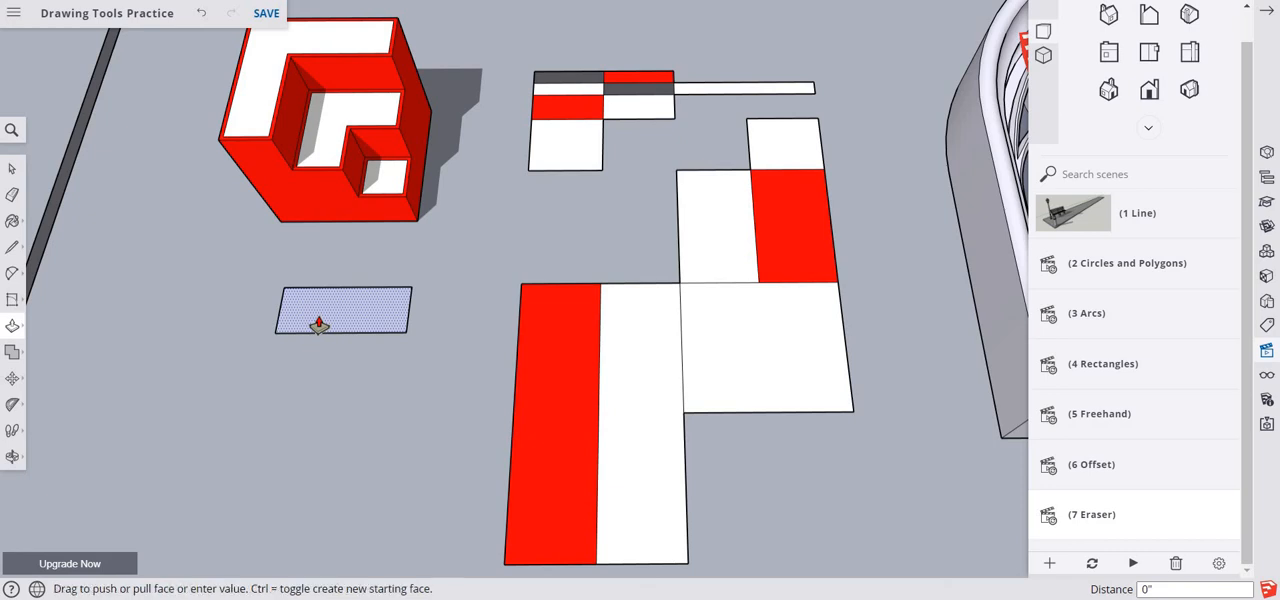
{"action": "left_click", "coordinate": [257, 273]}
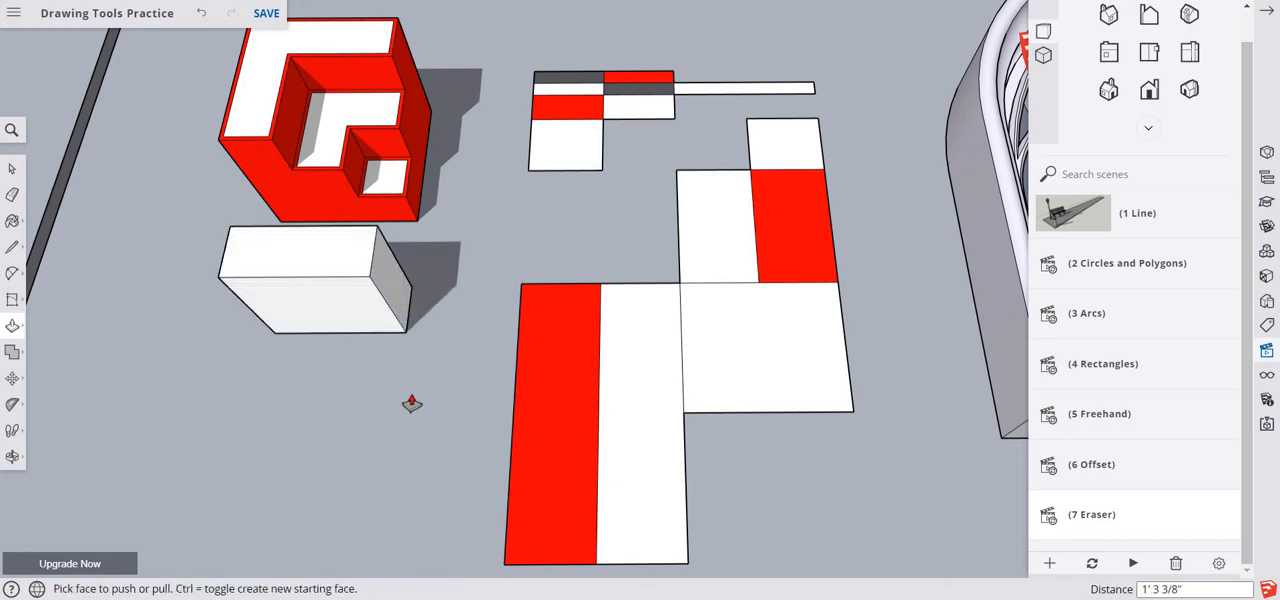
- Erase the dividing edges in the small panel, merging its upper-left cells into one red square and its upper-right cells into one white square
{"action": "key", "text": "e"}
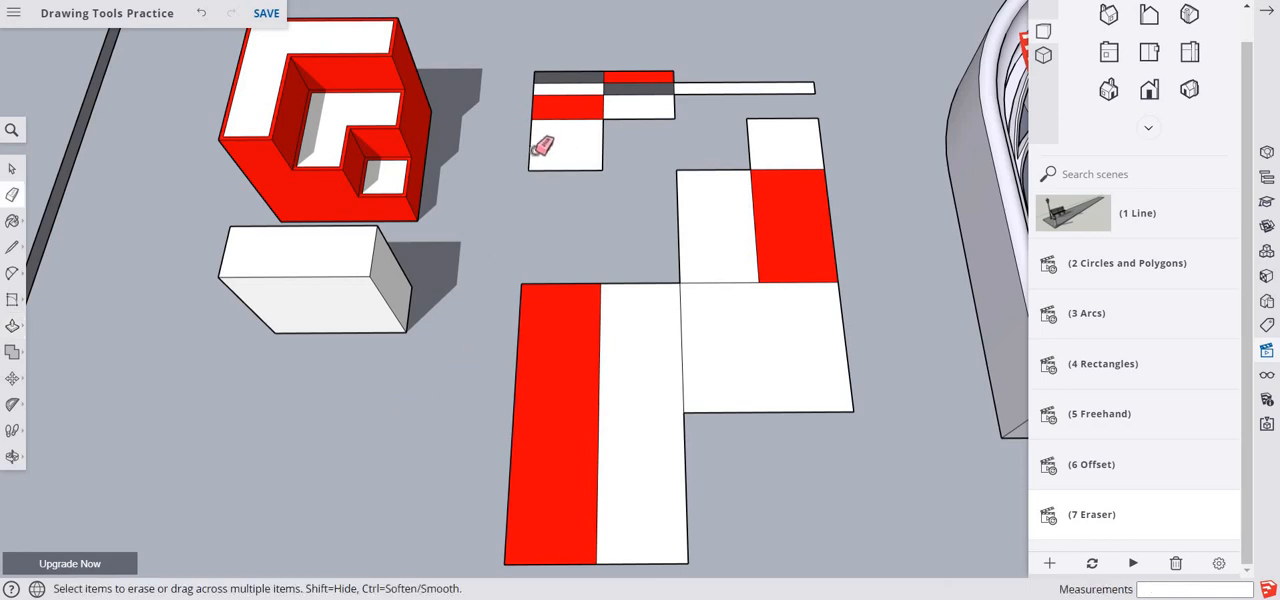
{"action": "scroll", "coordinate": [540, 150], "scroll_direction": "up", "scroll_amount": 2}
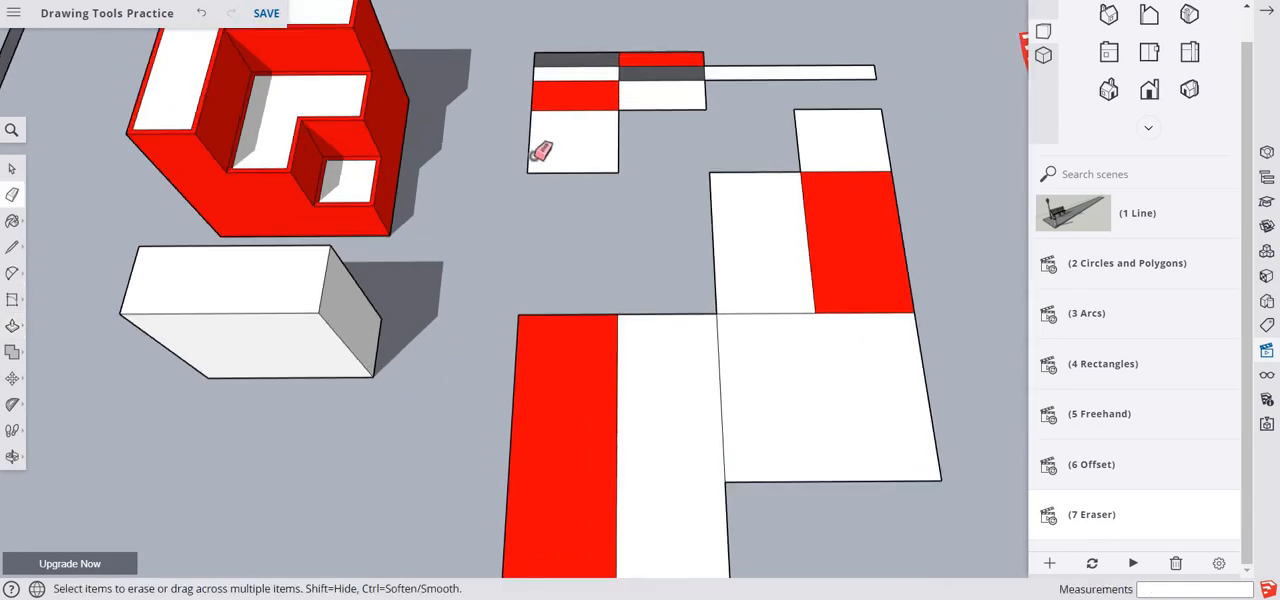
{"action": "scroll", "coordinate": [540, 150], "scroll_direction": "up", "scroll_amount": 1}
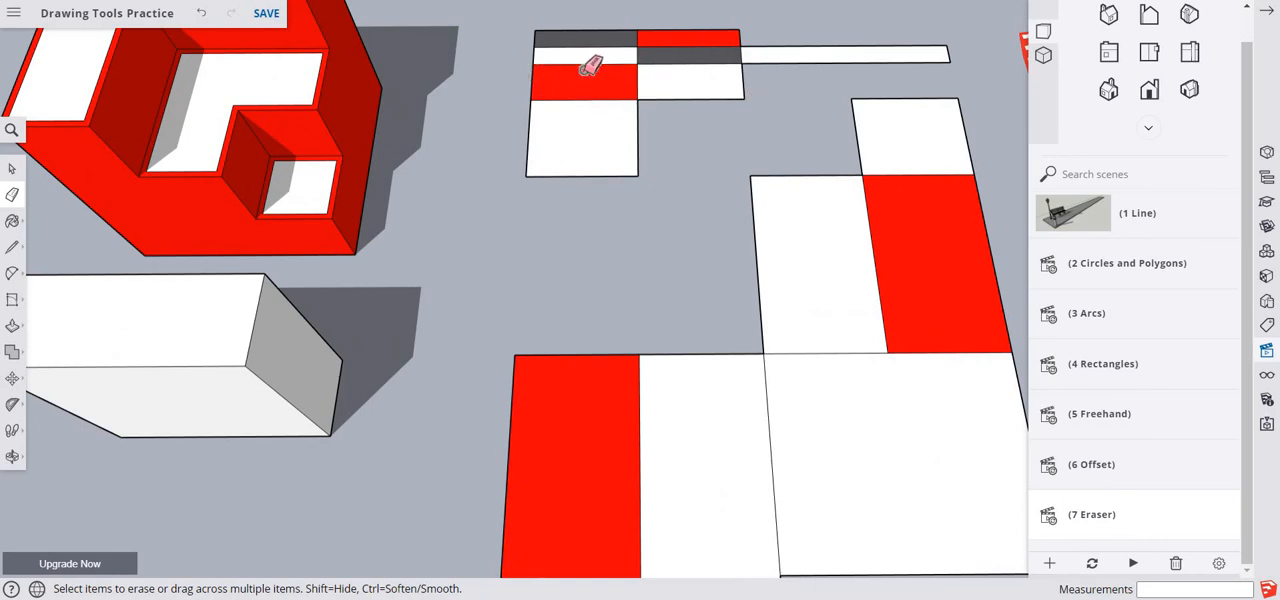
{"action": "left_click_drag", "start_coordinate": [591, 63], "coordinate": [592, 70]}
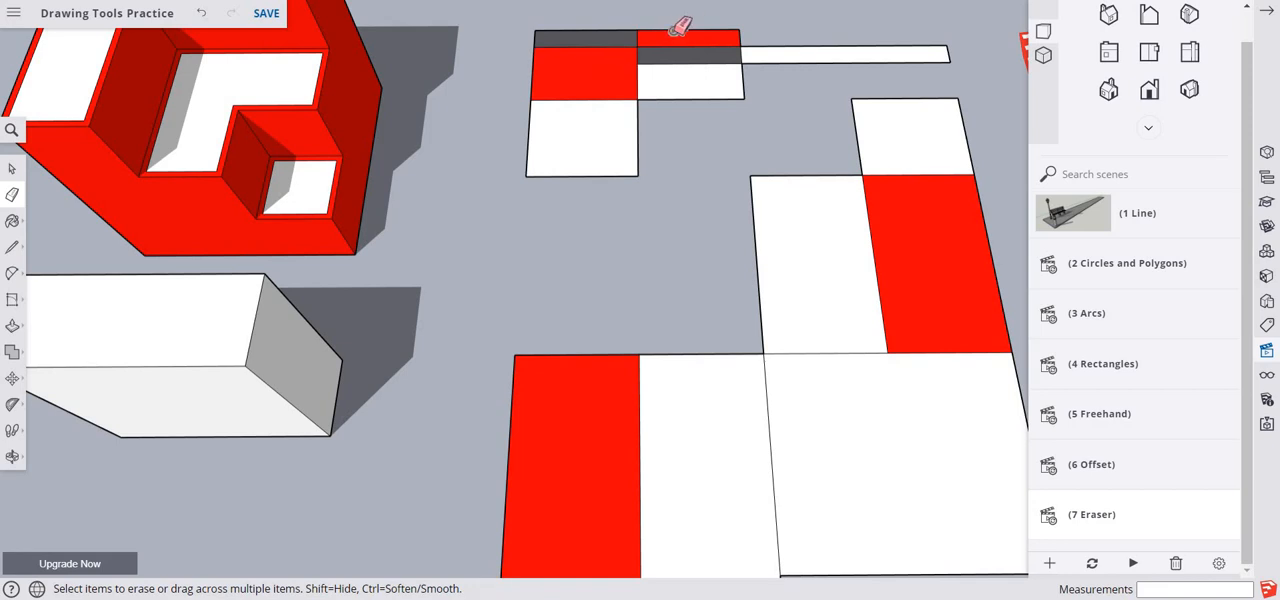
{"action": "mouse_move", "coordinate": [690, 60]}
{"action": "left_mouse_down"}
{"action": "mouse_move", "coordinate": [690, 84]}
{"action": "mouse_move", "coordinate": [700, 66]}
{"action": "left_mouse_up"}
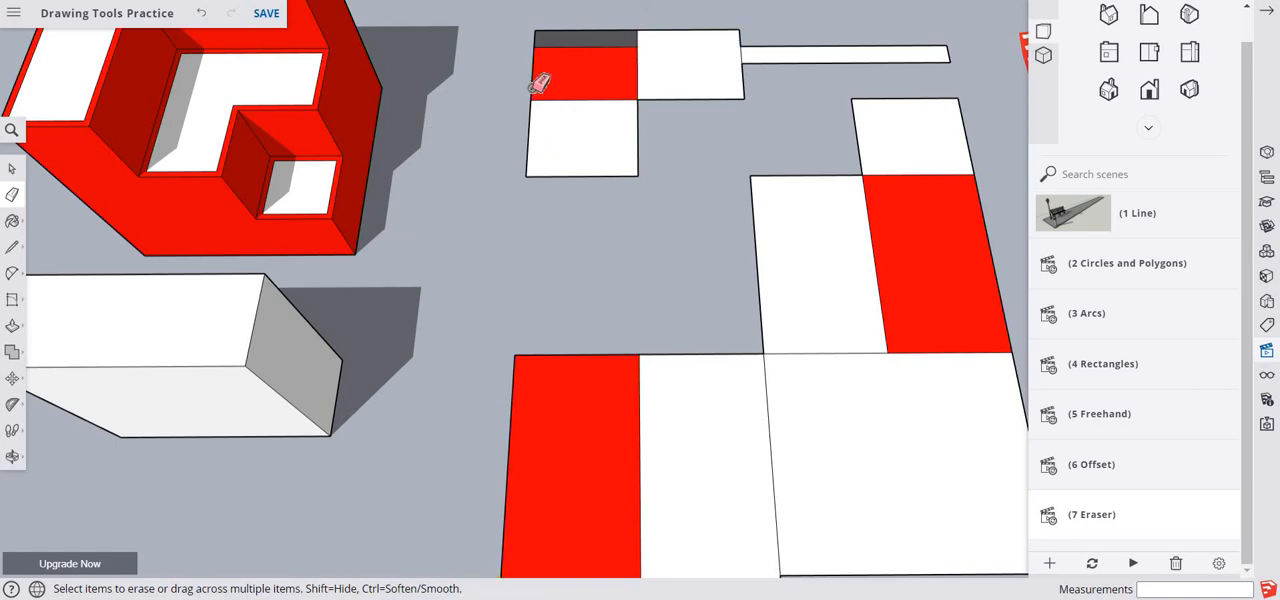
{"action": "left_click_drag", "start_coordinate": [577, 36], "coordinate": [571, 70]}
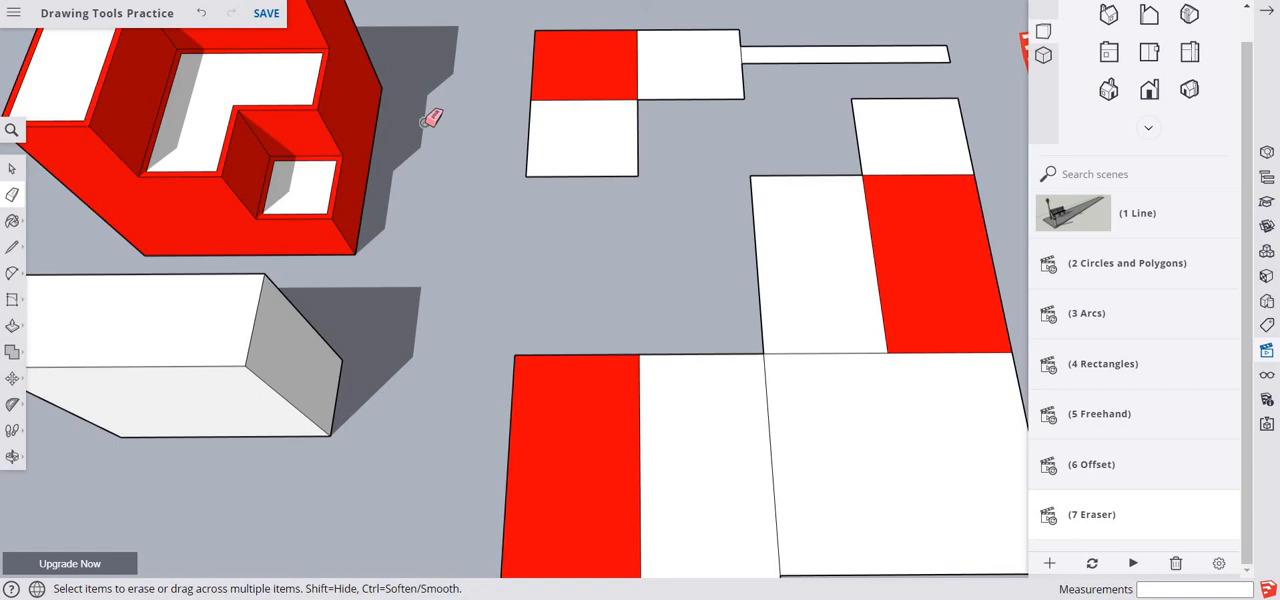
- Try to erase the curved inner moulding edges on both sides of the Gothic window's arch, and undo both erasures
{"action": "scroll", "coordinate": [477, 351], "scroll_direction": "down", "scroll_amount": 5}
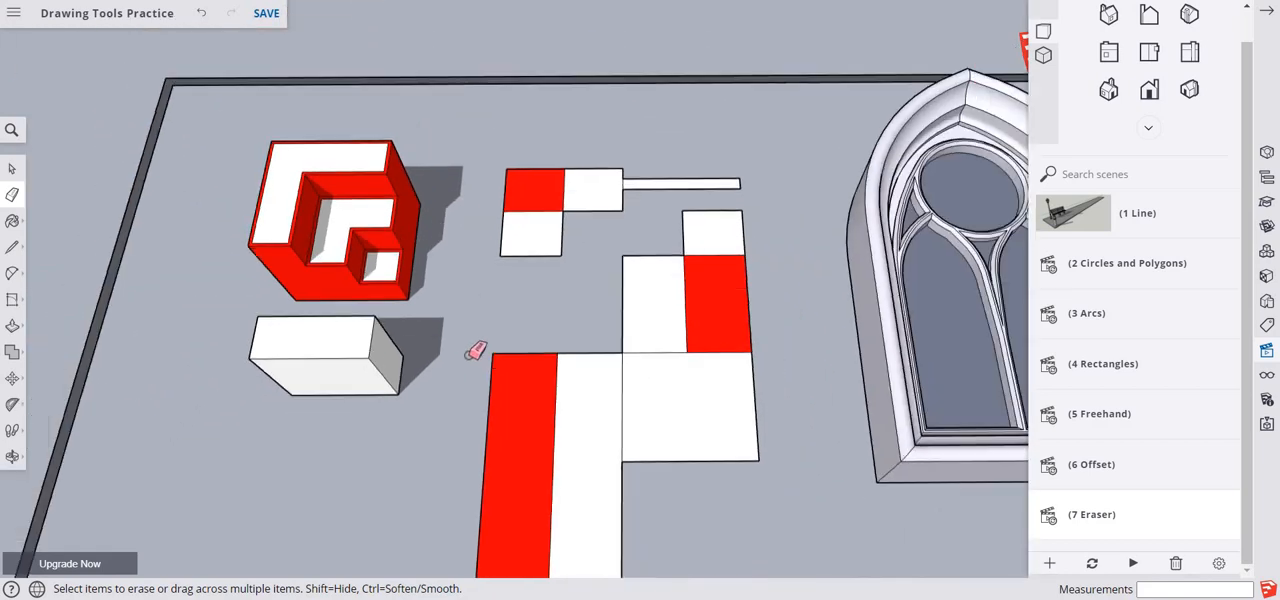
{"action": "scroll", "coordinate": [477, 351], "scroll_direction": "down", "scroll_amount": 1}
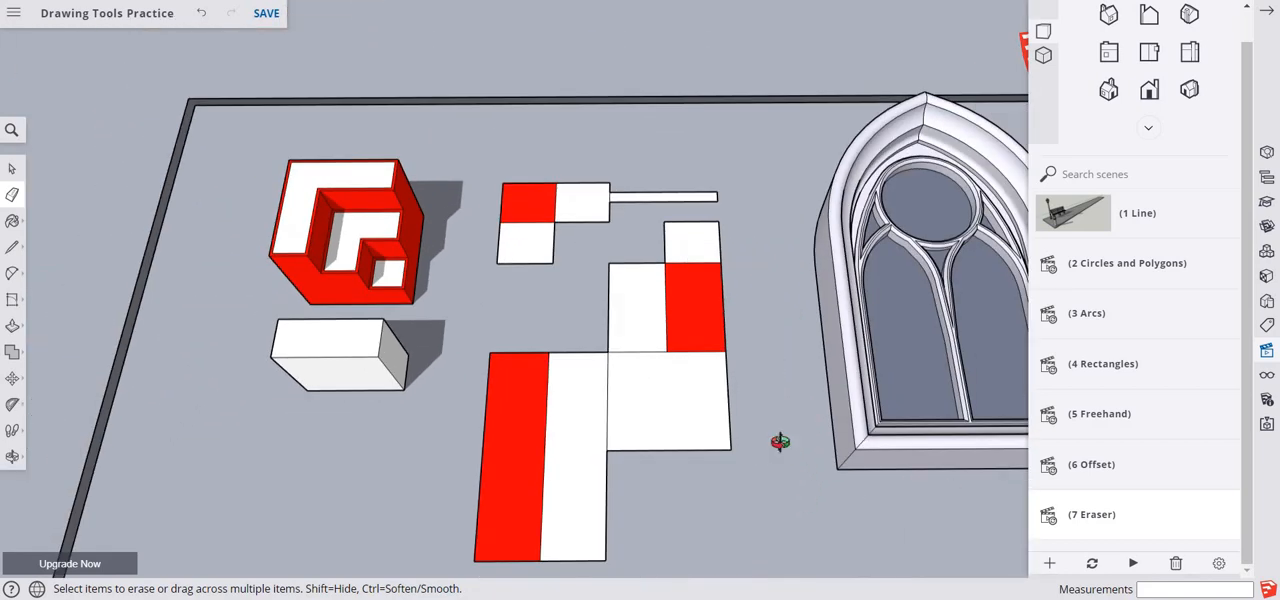
{"action": "mouse_move", "coordinate": [780, 441]}
{"action": "middle_mouse_down", "text": "shift"}
{"action": "mouse_move", "coordinate": [434, 417]}
{"action": "mouse_move", "coordinate": [389, 474]}
{"action": "mouse_move", "coordinate": [398, 488]}
{"action": "mouse_move", "coordinate": [423, 483]}
{"action": "middle_mouse_up", "text": "shift"}
{"action": "key", "text": "e"}
{"action": "scroll", "coordinate": [565, 292], "scroll_direction": "up", "scroll_amount": 4}
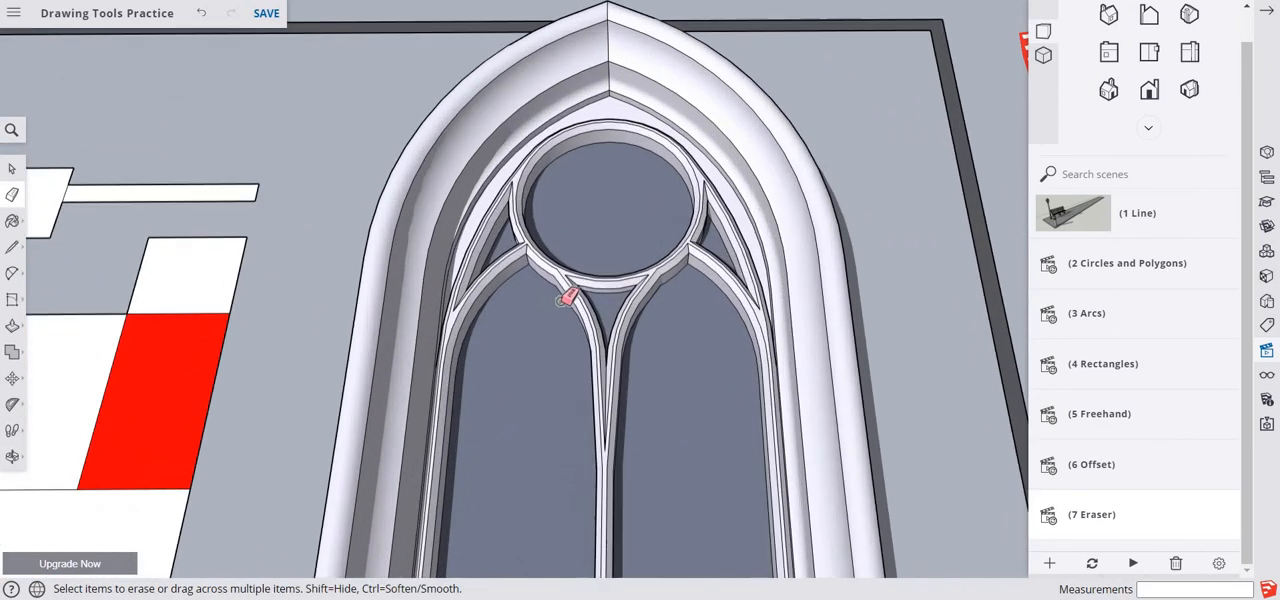
{"action": "scroll", "coordinate": [566, 297], "scroll_direction": "up", "scroll_amount": 1}
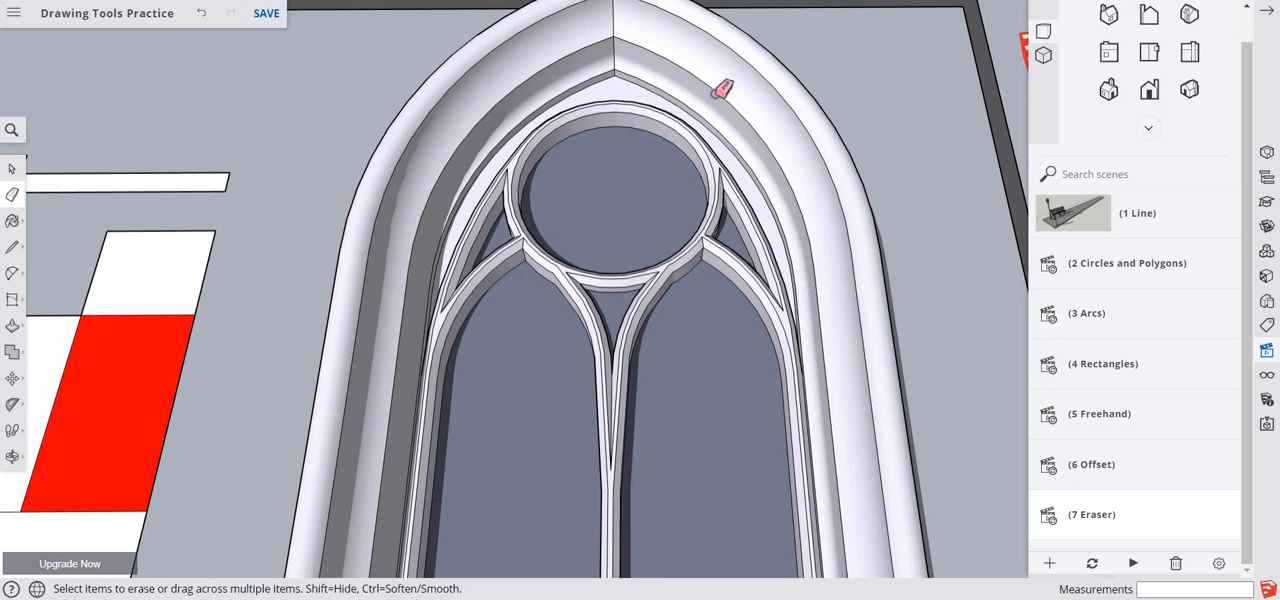
{"action": "left_click_drag", "start_coordinate": [721, 89], "coordinate": [786, 161]}
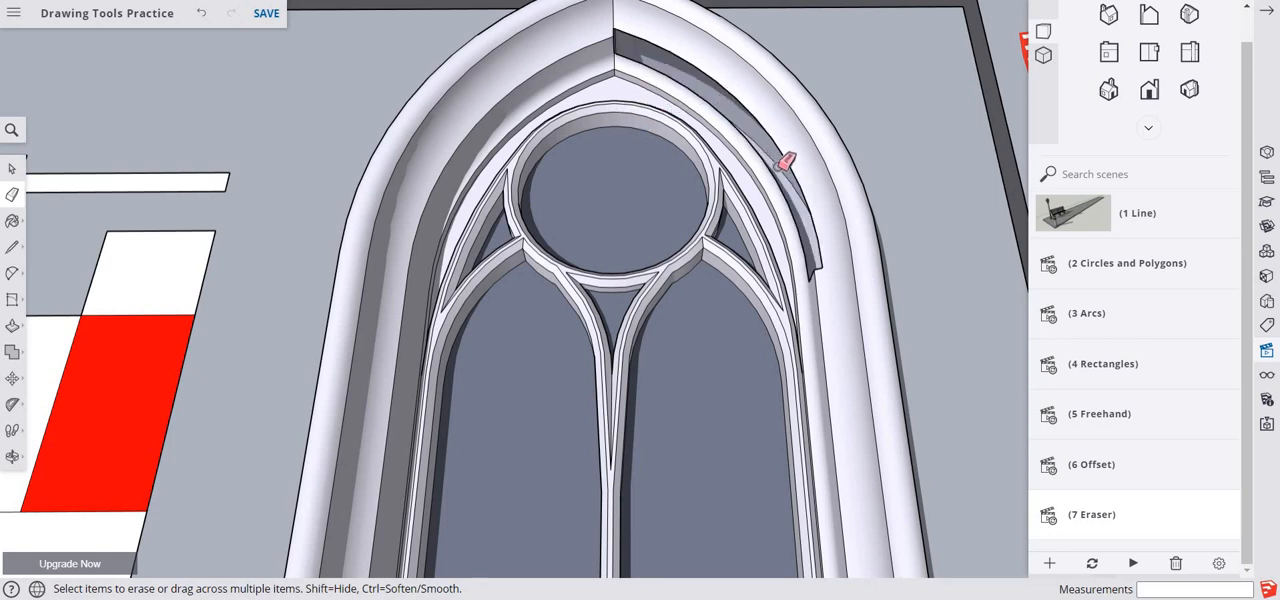
{"action": "left_click", "coordinate": [556, 62]}
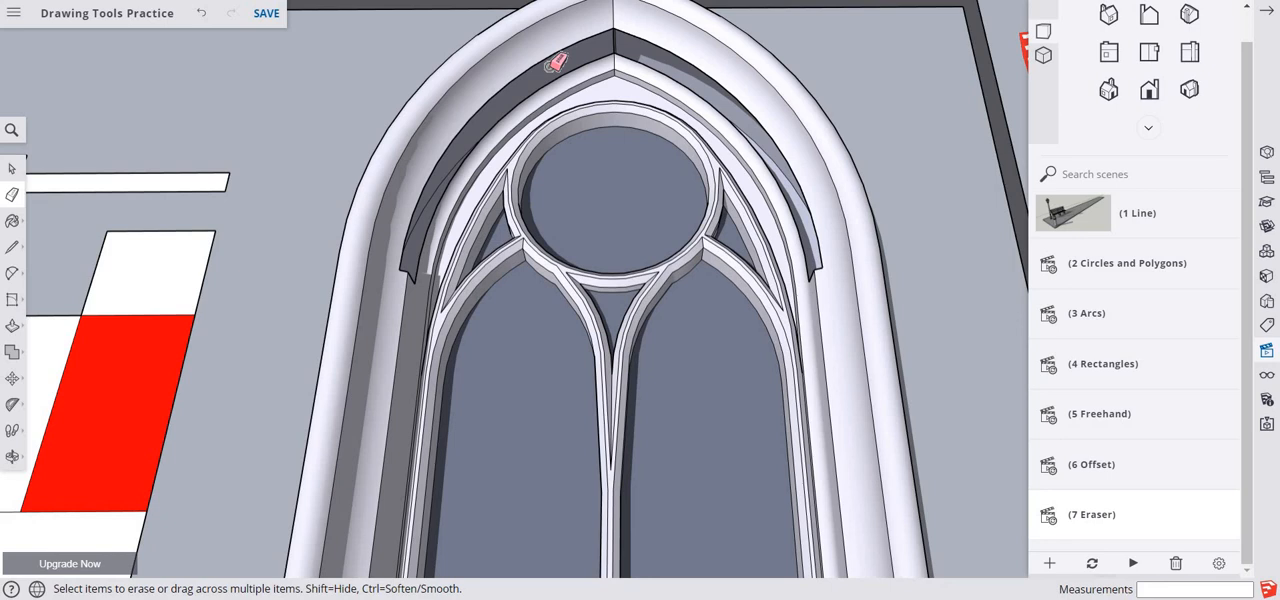
{"action": "key", "text": "ctrl+z"}
{"action": "key", "text": "ctrl+z"}
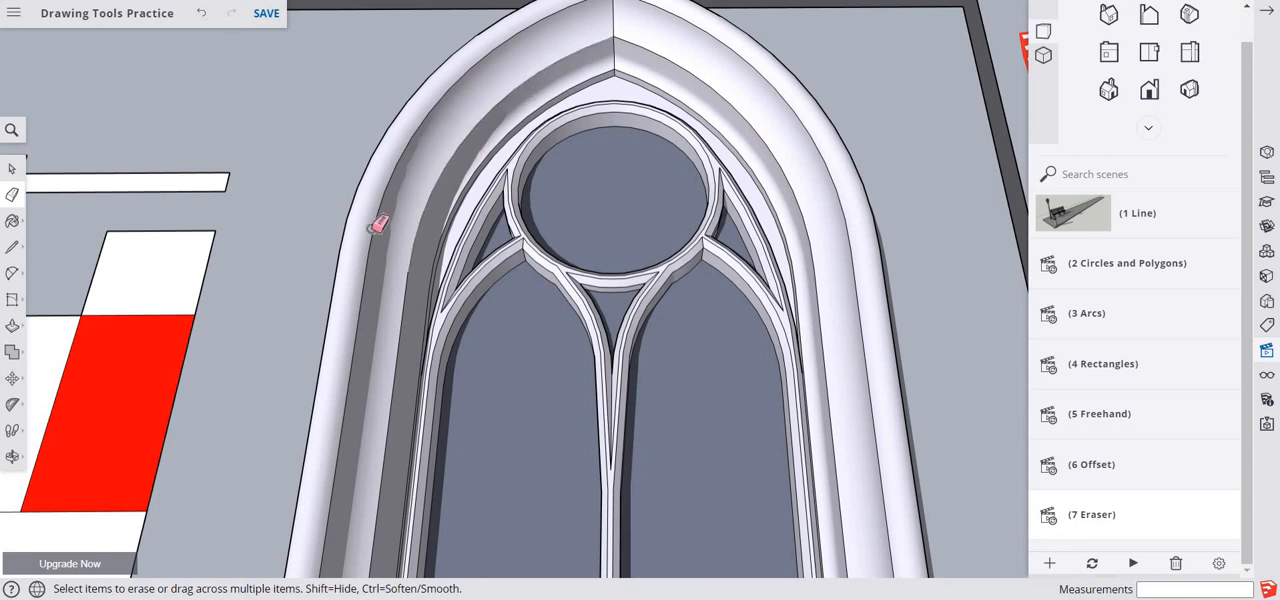
- Soften the curved and outer edges of the moulding on the left side of the window's arch with the Eraser
{"action": "scroll", "coordinate": [490, 162], "scroll_direction": "up", "scroll_amount": 4}
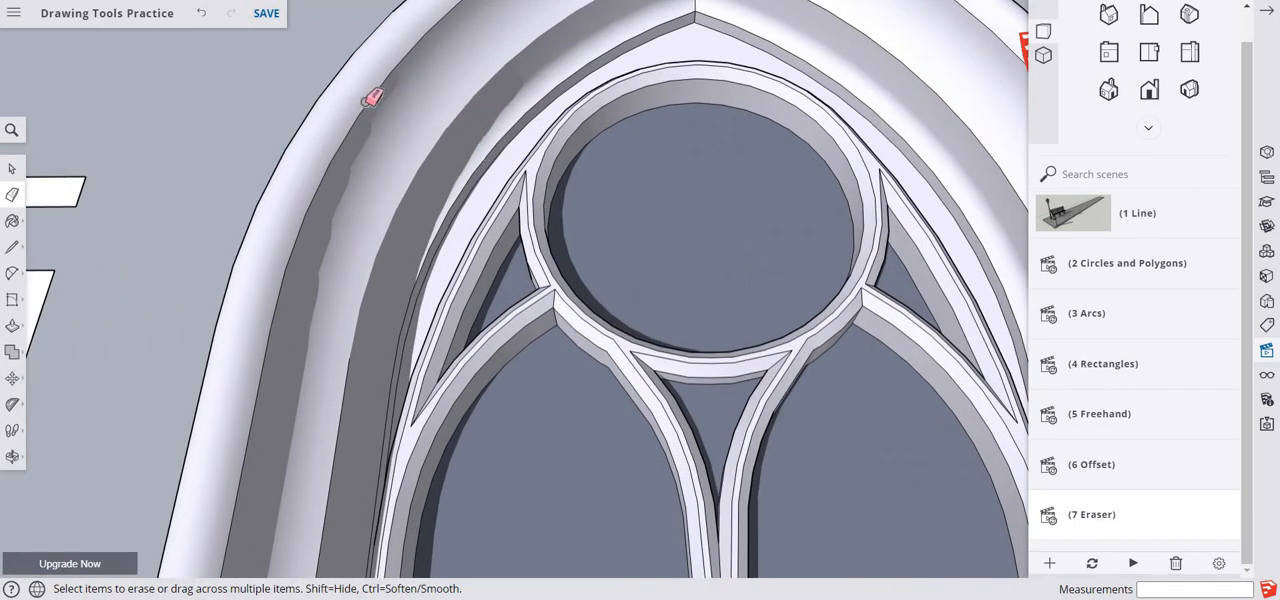
{"action": "mouse_move", "coordinate": [350, 133]}
{"action": "left_mouse_down", "text": "ctrl"}
{"action": "mouse_move", "coordinate": [305, 179]}
{"action": "mouse_move", "coordinate": [284, 238]}
{"action": "left_mouse_up", "text": "ctrl"}
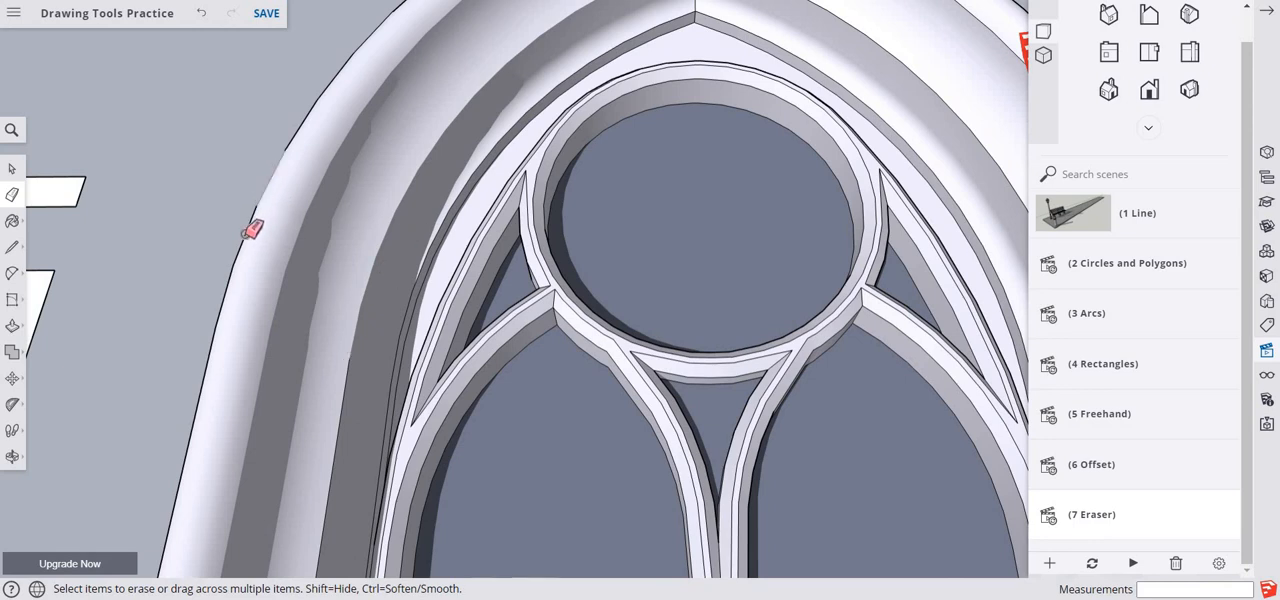
{"action": "left_click_drag", "start_coordinate": [253, 222], "coordinate": [202, 354], "text": "ctrl"}
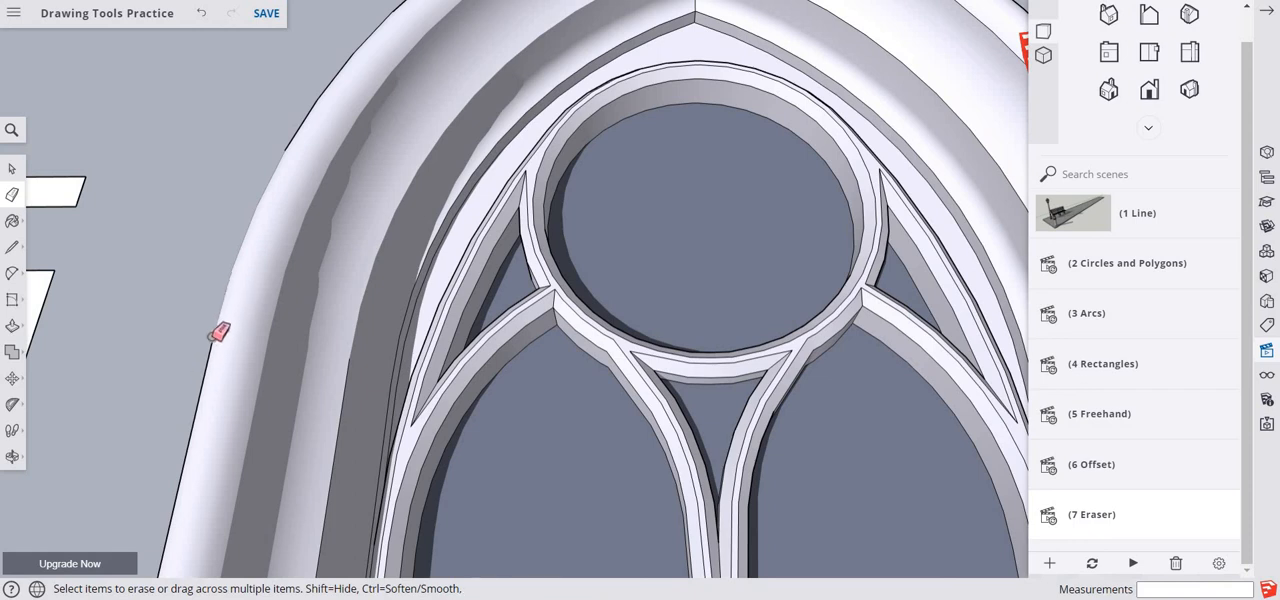
{"action": "left_click", "coordinate": [210, 368], "text": "ctrl"}
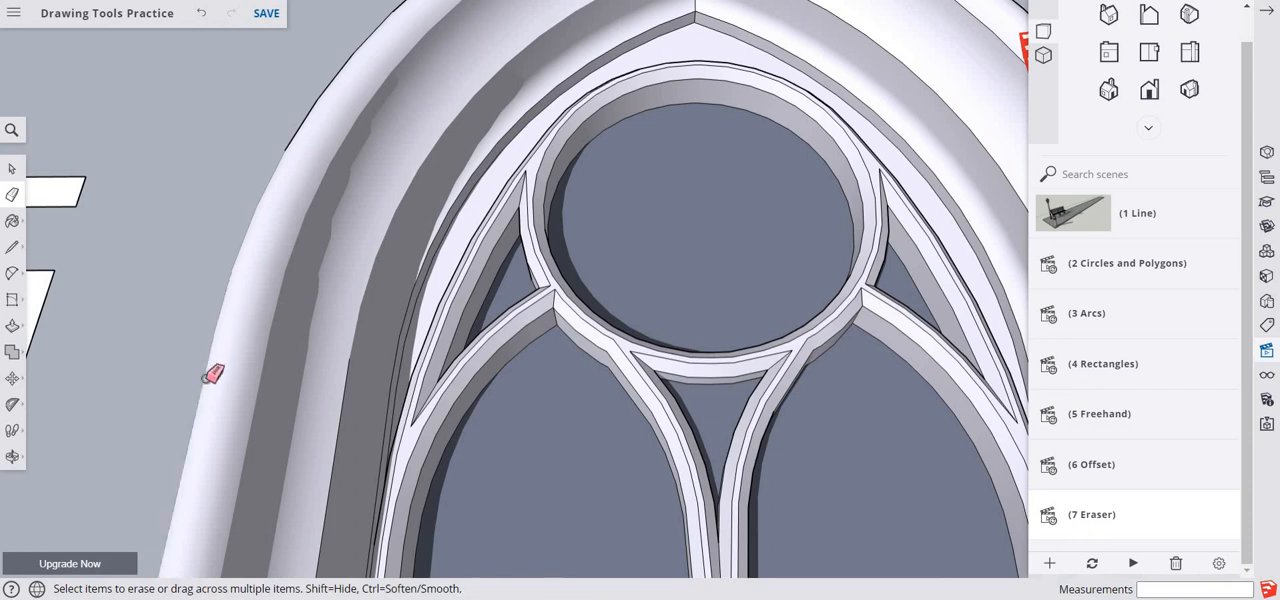
{"action": "left_click", "coordinate": [343, 408], "text": "ctrl"}
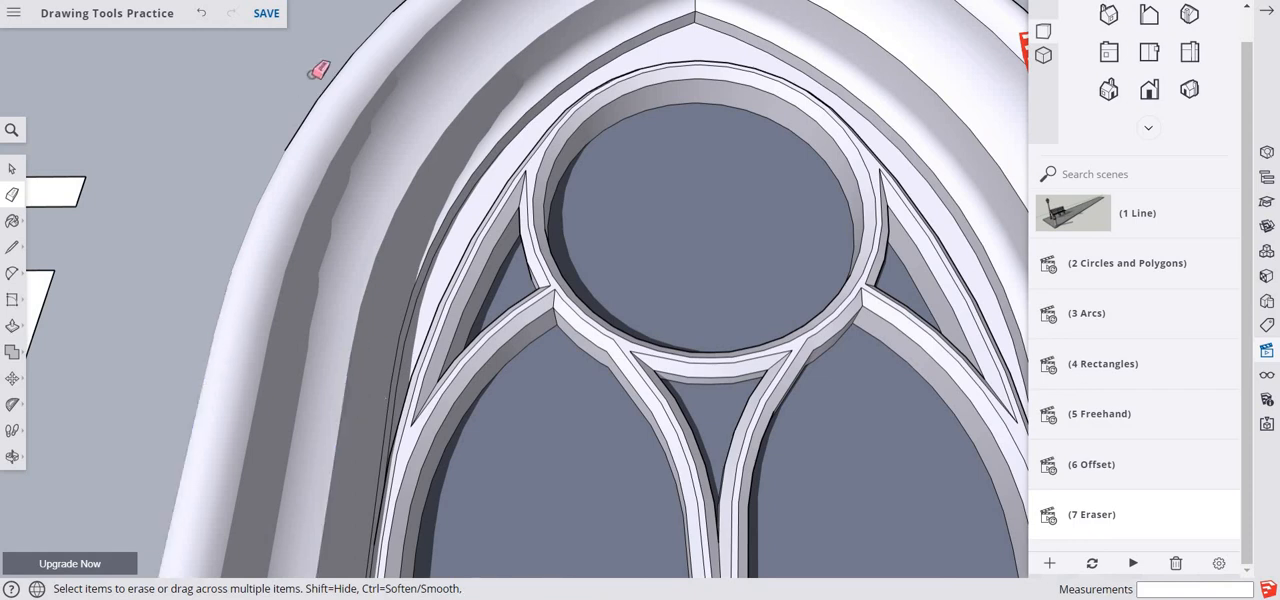
{"action": "left_click", "coordinate": [304, 126], "text": "ctrl"}
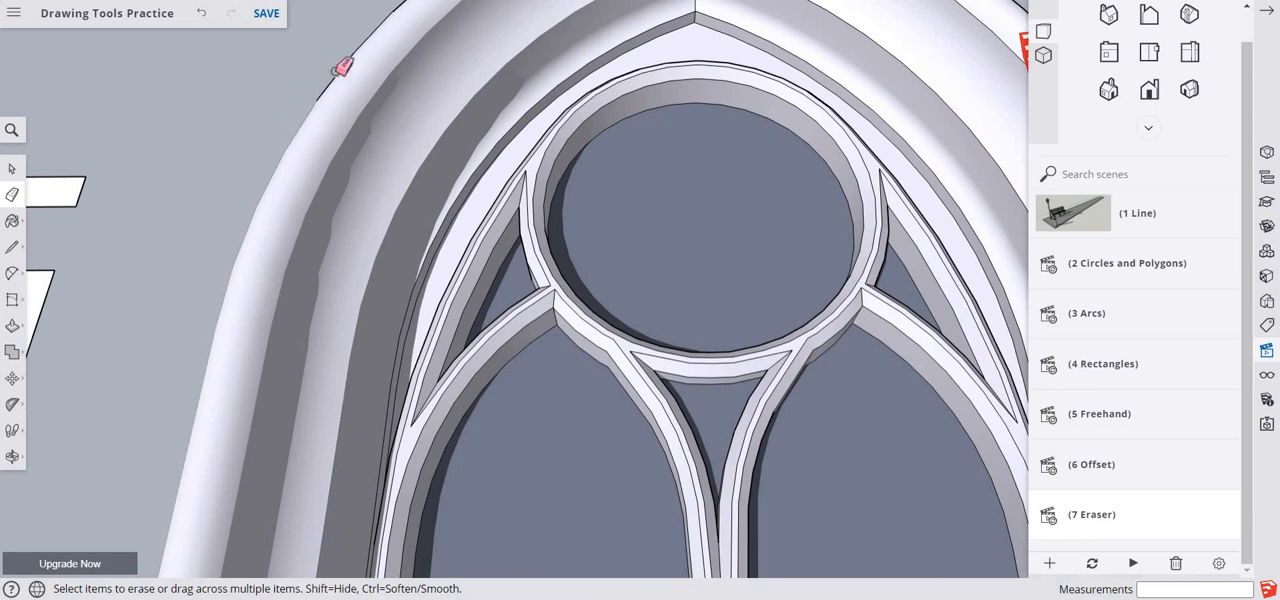
{"action": "left_click", "coordinate": [334, 91], "text": "ctrl"}
- Soften the moulding edges along the right side of the arch and down its straight jamb with the Eraser
{"action": "scroll", "coordinate": [478, 246], "scroll_direction": "down", "scroll_amount": 3}
{"action": "scroll", "coordinate": [490, 234], "scroll_direction": "down", "scroll_amount": 2}
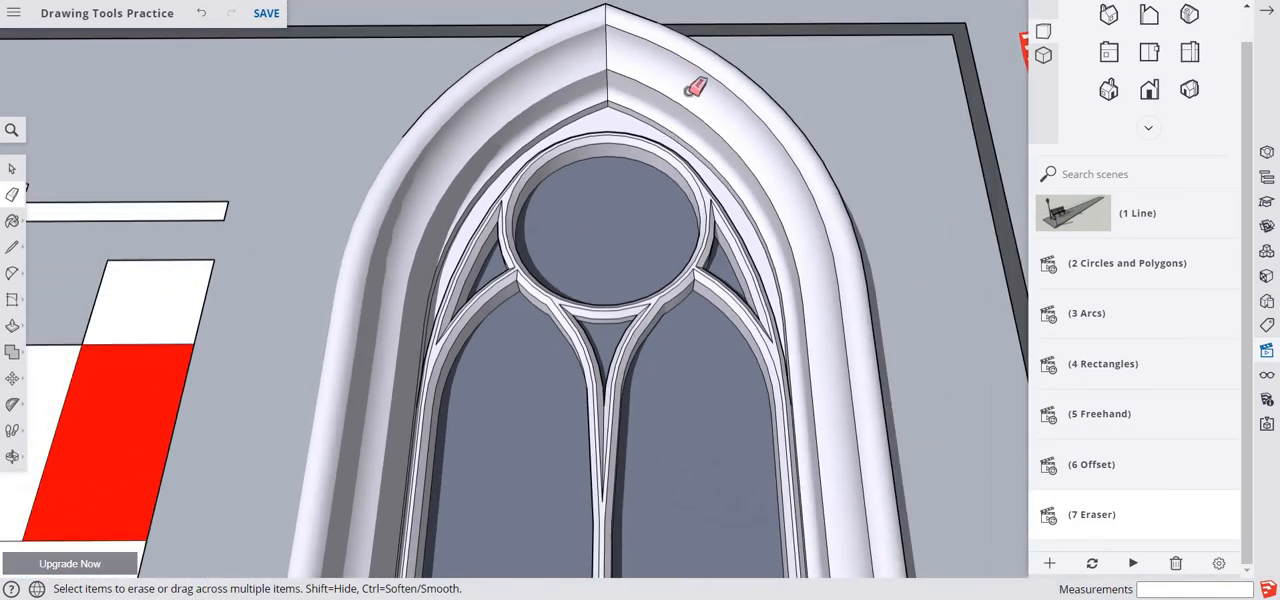
{"action": "scroll", "coordinate": [766, 194], "scroll_direction": "up", "scroll_amount": 3}
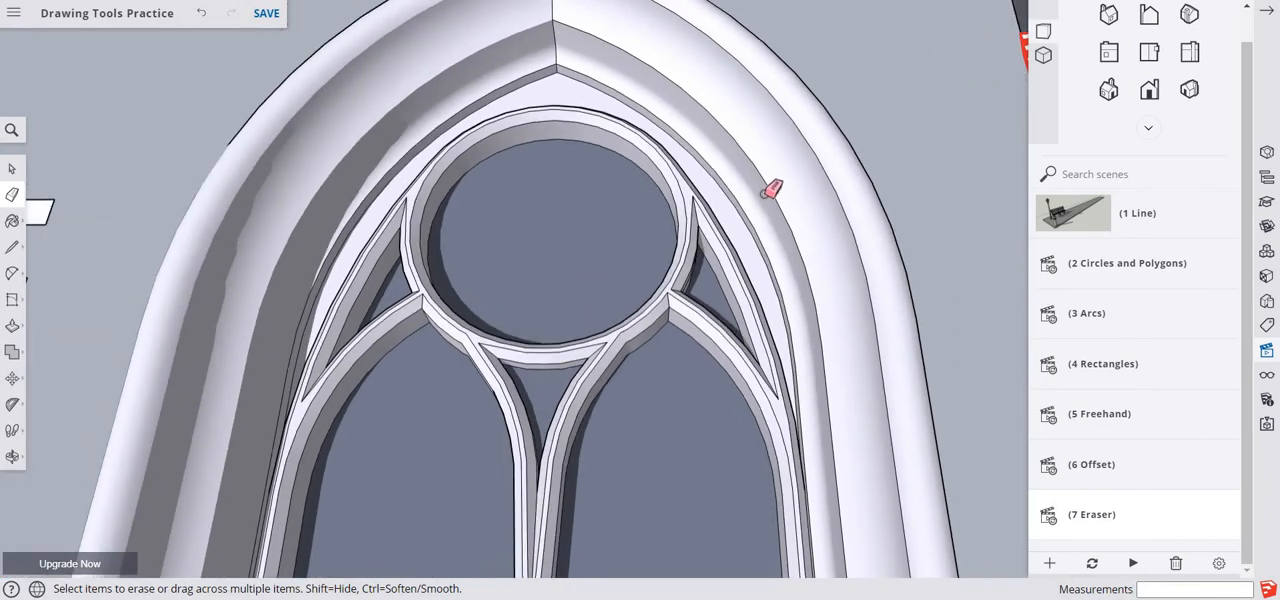
{"action": "scroll", "coordinate": [768, 190], "scroll_direction": "down", "scroll_amount": 1}
{"action": "left_click", "coordinate": [755, 152]}
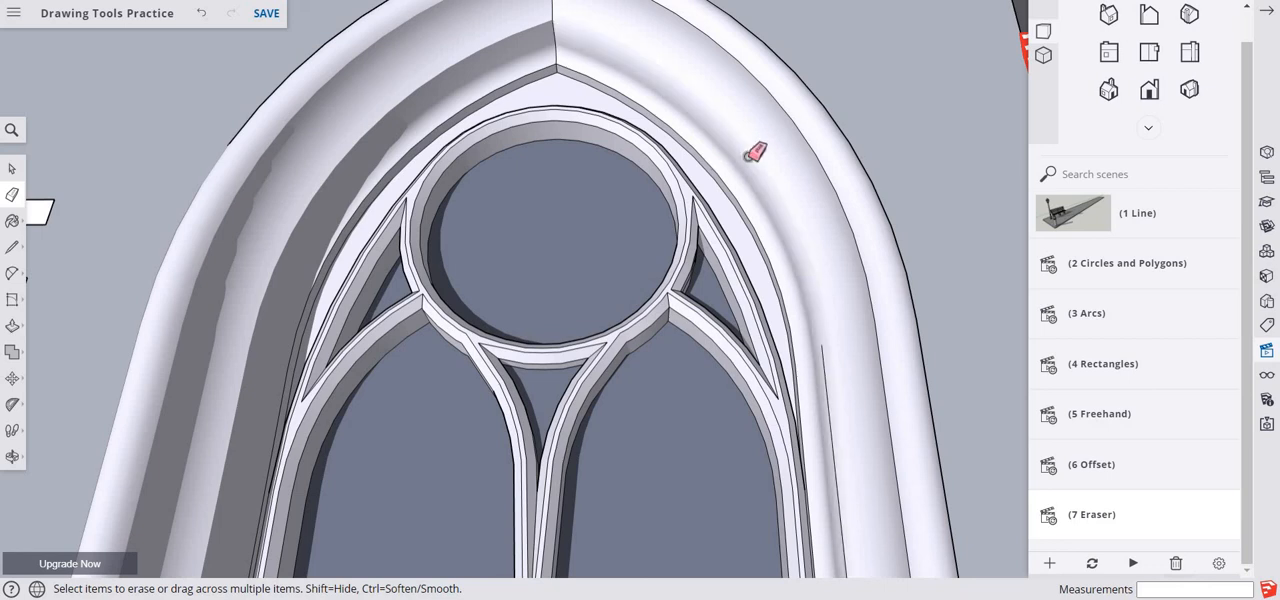
{"action": "left_click", "coordinate": [802, 137]}
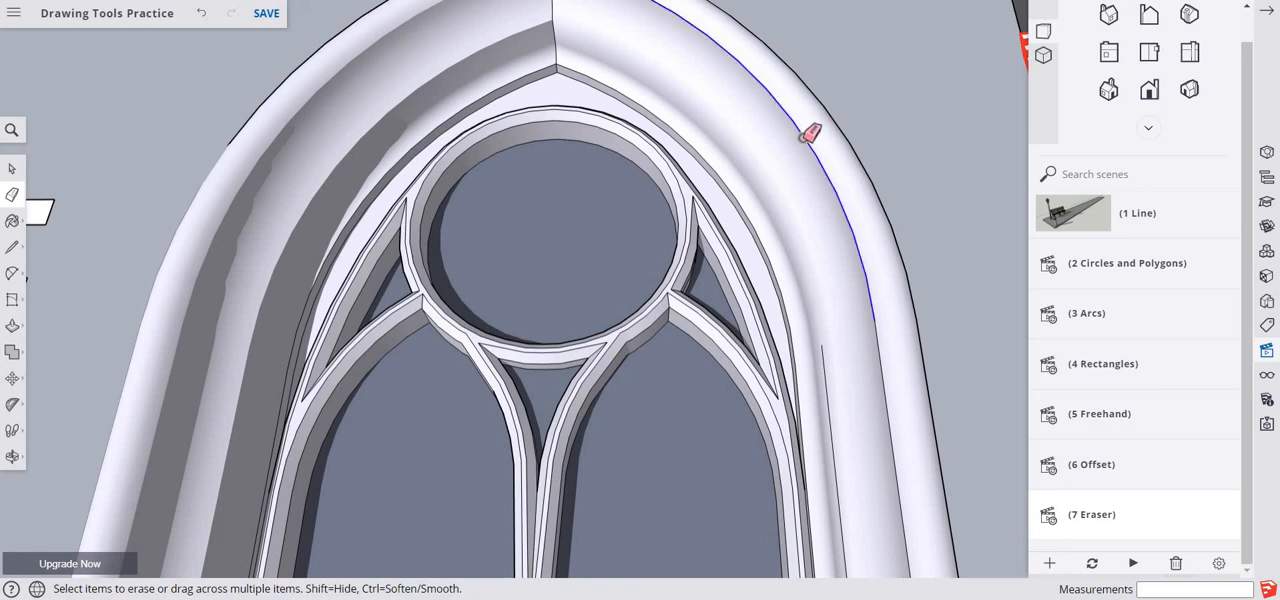
{"action": "left_click", "coordinate": [826, 390]}
{"action": "left_click", "coordinate": [885, 402]}
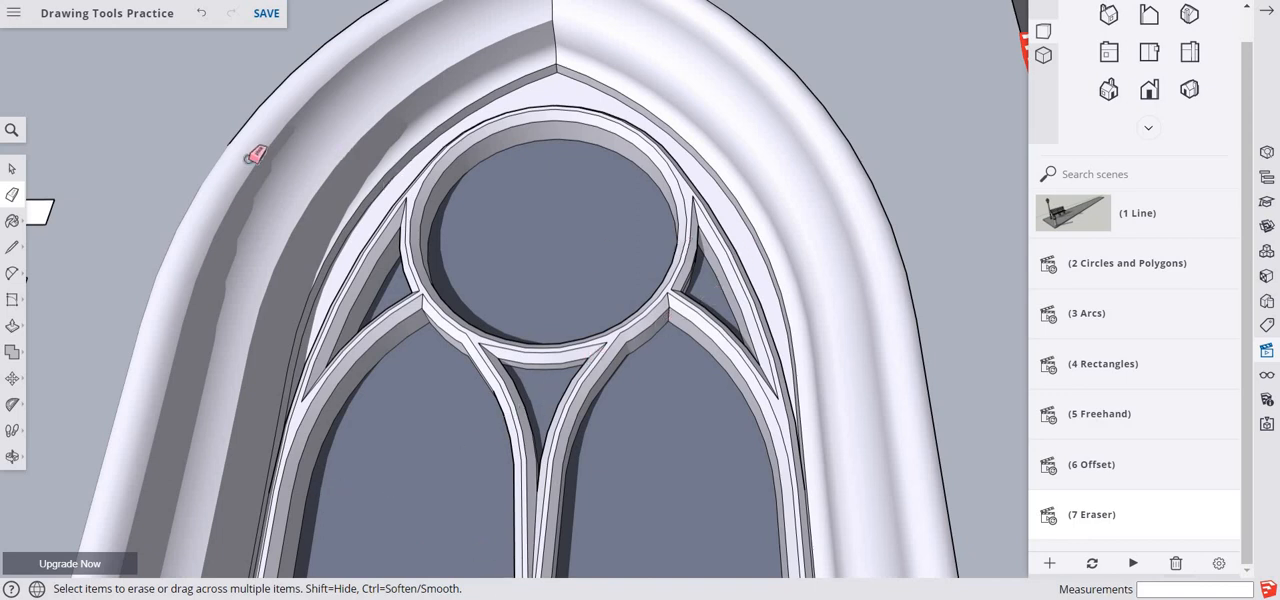
- Select the moulding faces on both sides of the window's arch to check how far the softening merged them, and clear the selection
{"action": "left_click", "coordinate": [12, 170]}
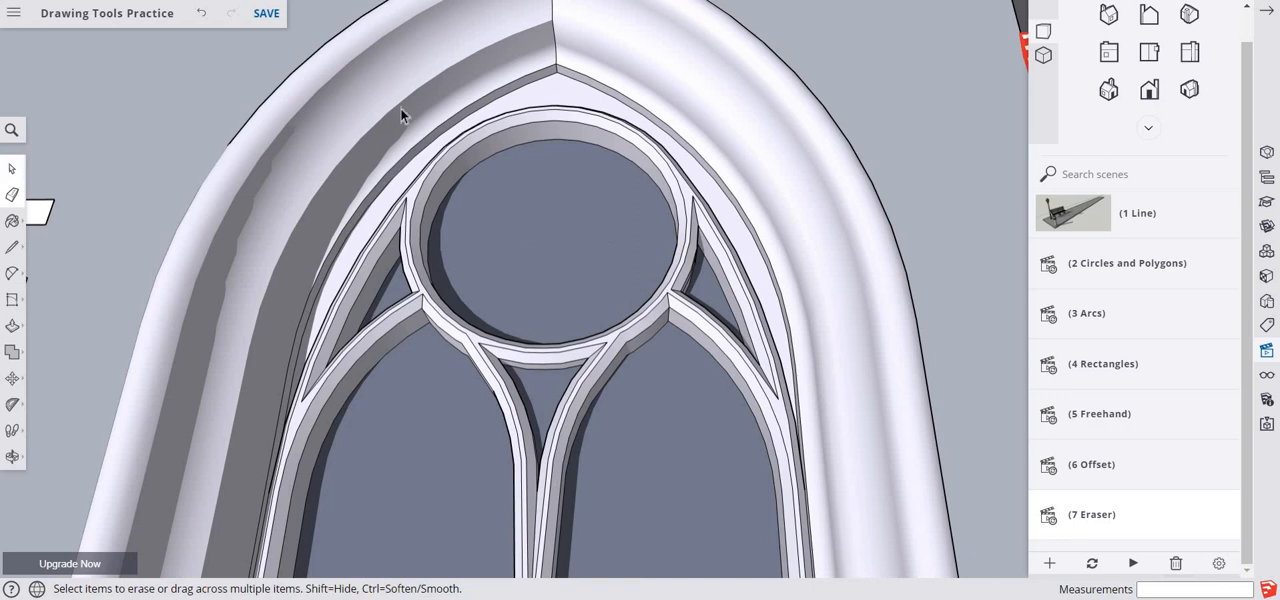
{"action": "left_click", "coordinate": [368, 159]}
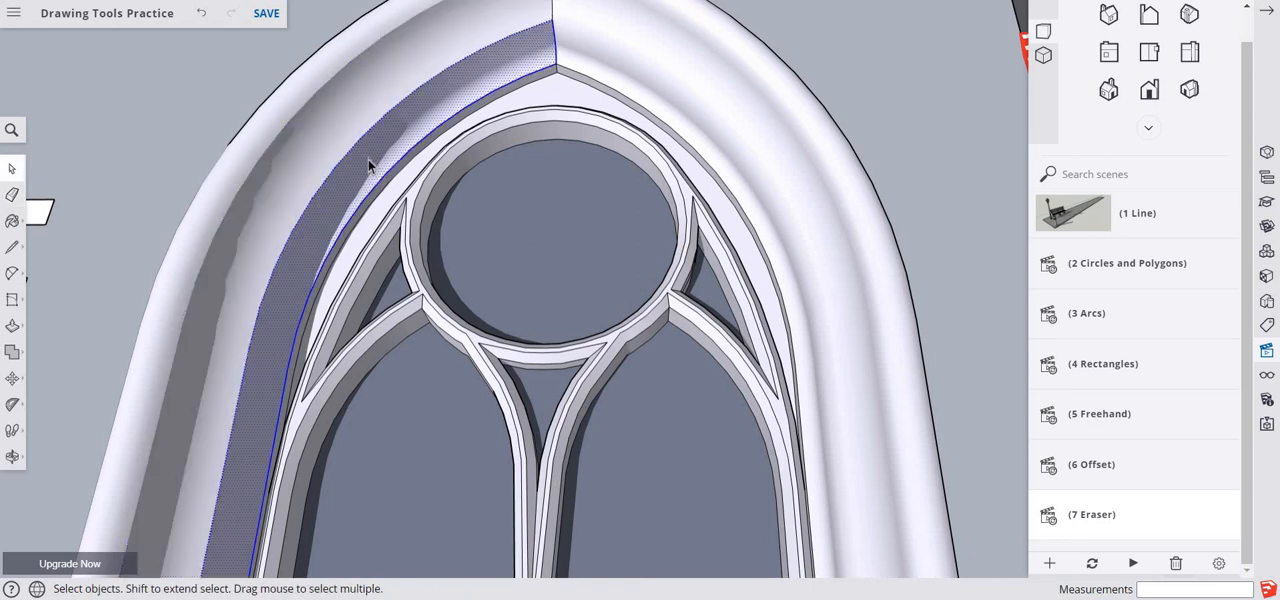
{"action": "left_click", "coordinate": [701, 107]}
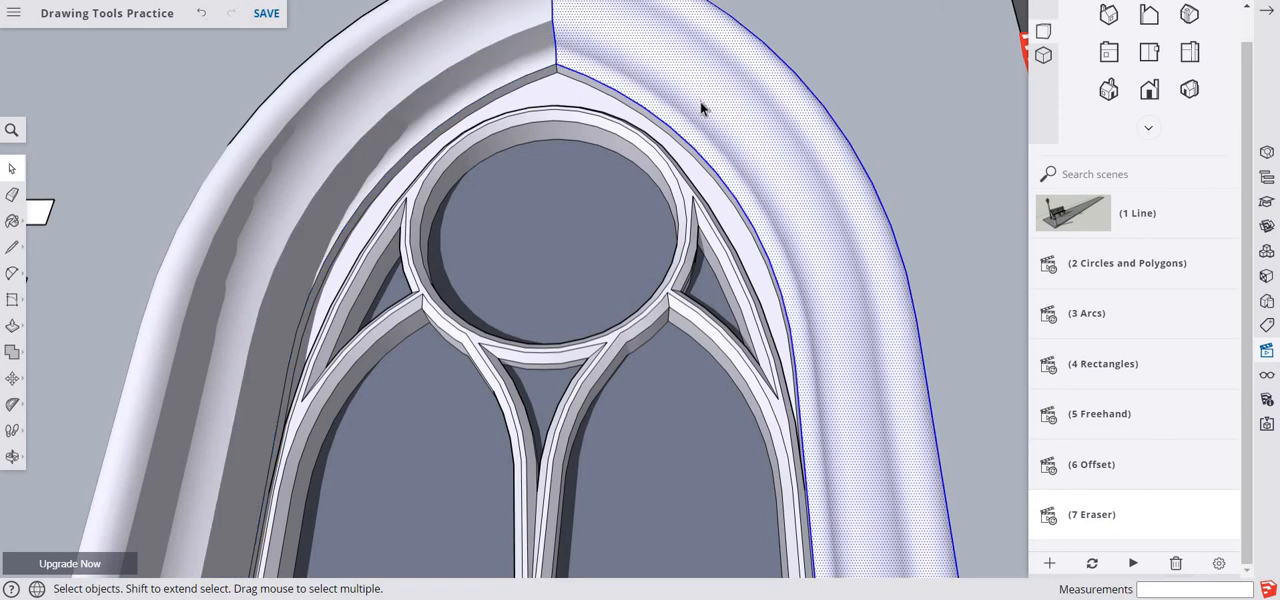
{"action": "scroll", "coordinate": [686, 101], "scroll_direction": "down", "scroll_amount": 8}
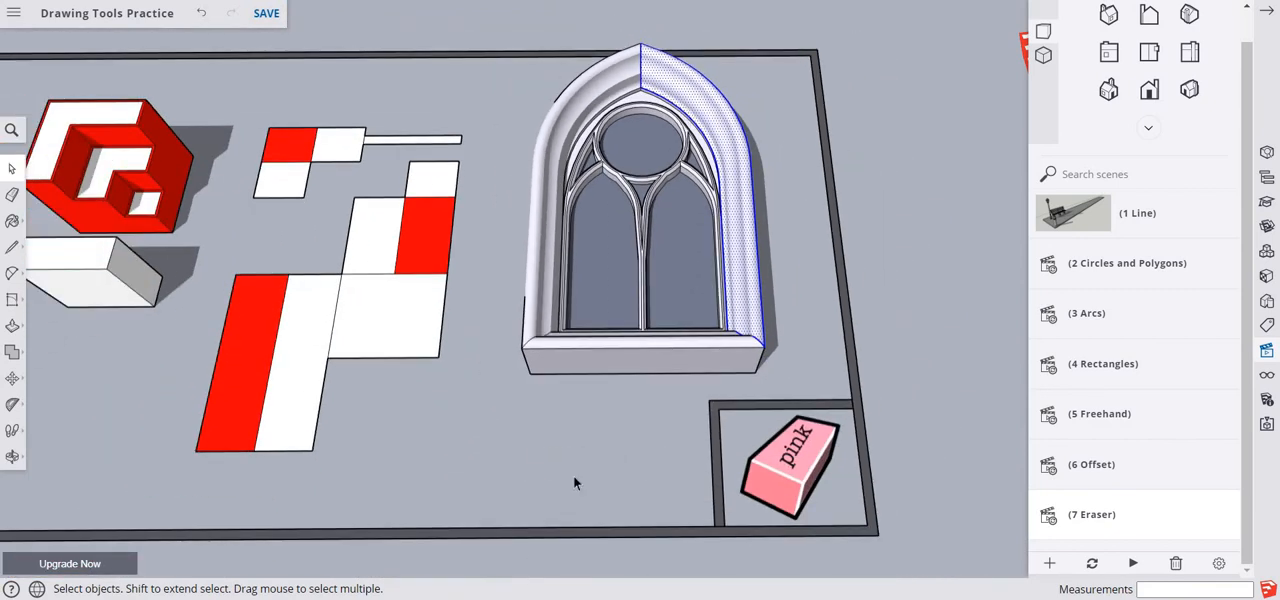
{"action": "left_click", "coordinate": [574, 483]}
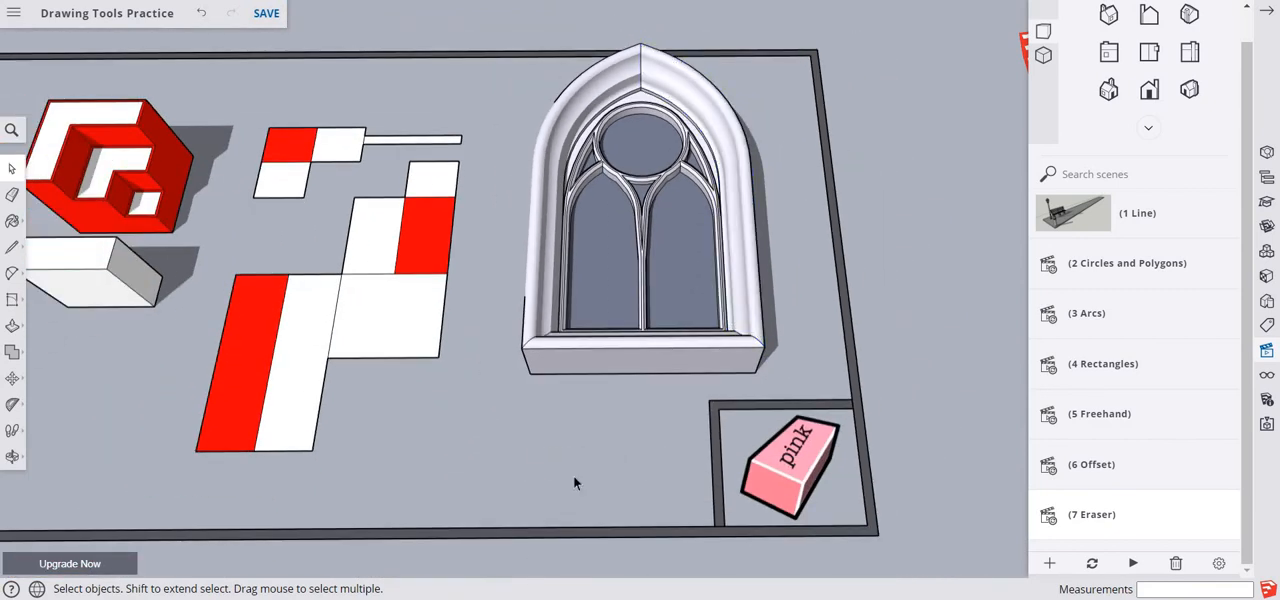
- Paste the copied name label onto the ground below the Gothic window, beside the large red and white panel
{"action": "right_click", "coordinate": [415, 438]}
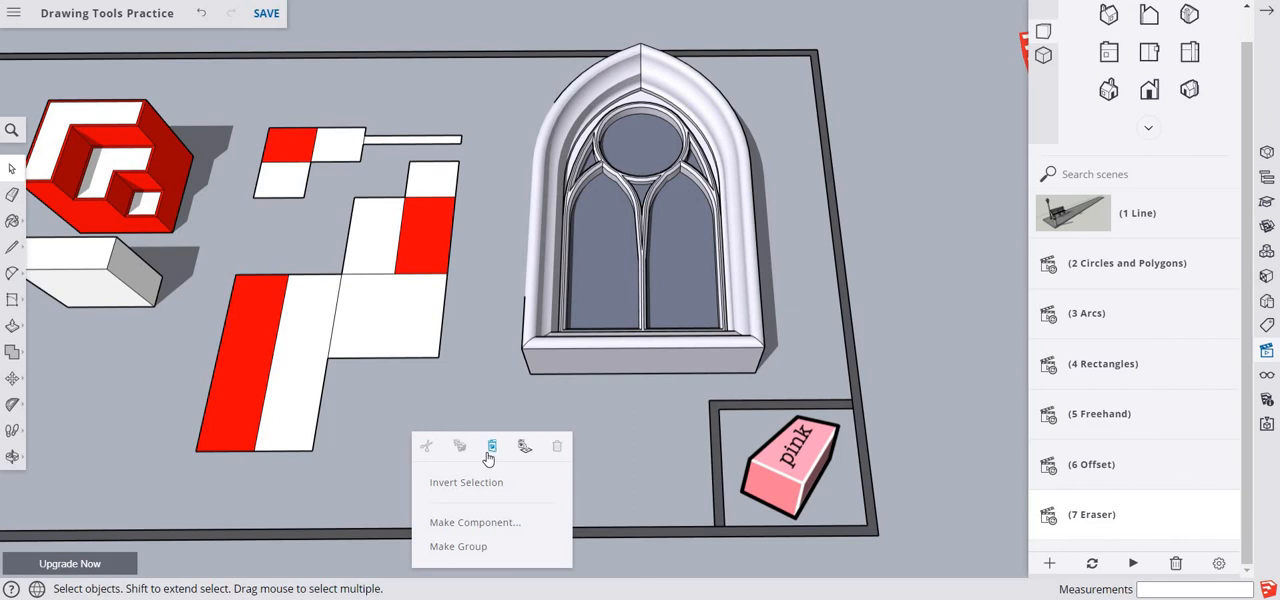
{"action": "left_click", "coordinate": [490, 450]}
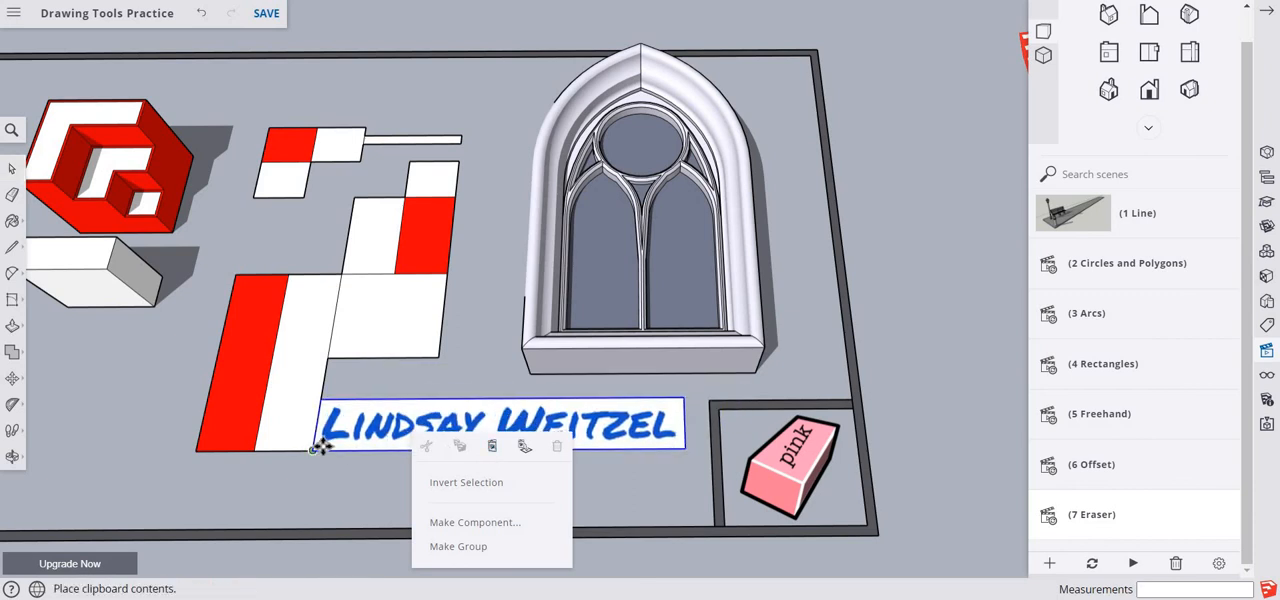
{"action": "left_click", "coordinate": [328, 444]}
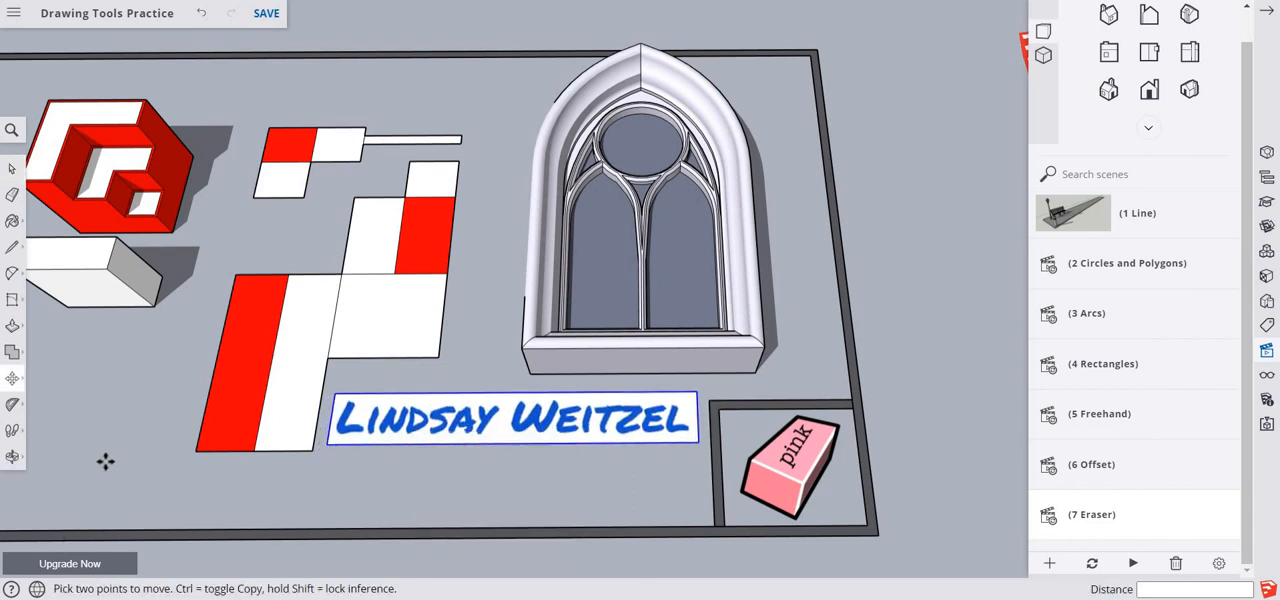
- Capture a Snipping Tool screenshot of the Eraser scene, framing the edited shapes, the Gothic window and the name label
{"action": "middle_click_drag", "start_coordinate": [147, 396], "coordinate": [320, 427], "text": "shift"}
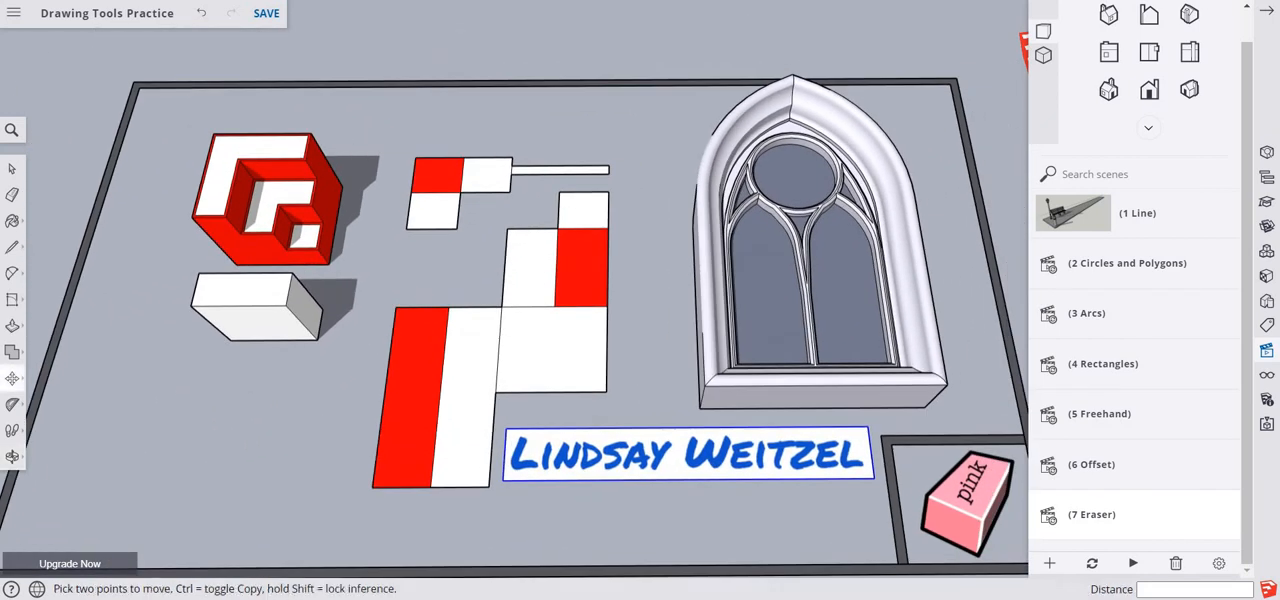
{"action": "left_click", "coordinate": [572, 290]}
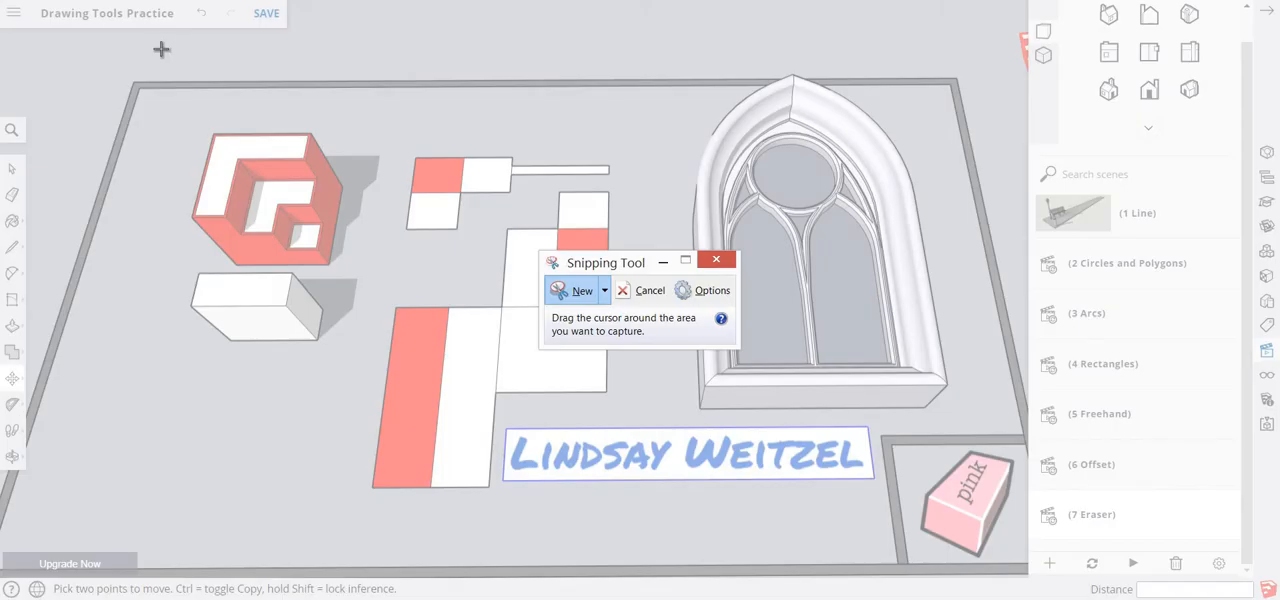
{"action": "mouse_move", "coordinate": [162, 38]}
{"action": "left_mouse_down"}
{"action": "mouse_move", "coordinate": [274, 306]}
{"action": "mouse_move", "coordinate": [1040, 545]}
{"action": "left_mouse_up"}
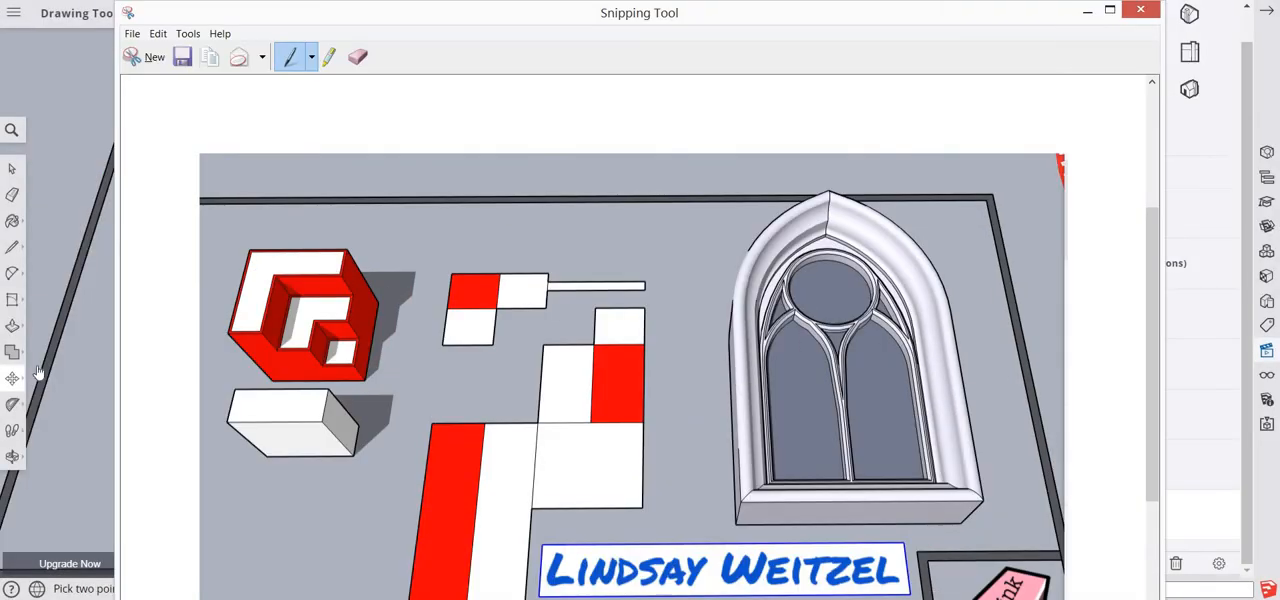